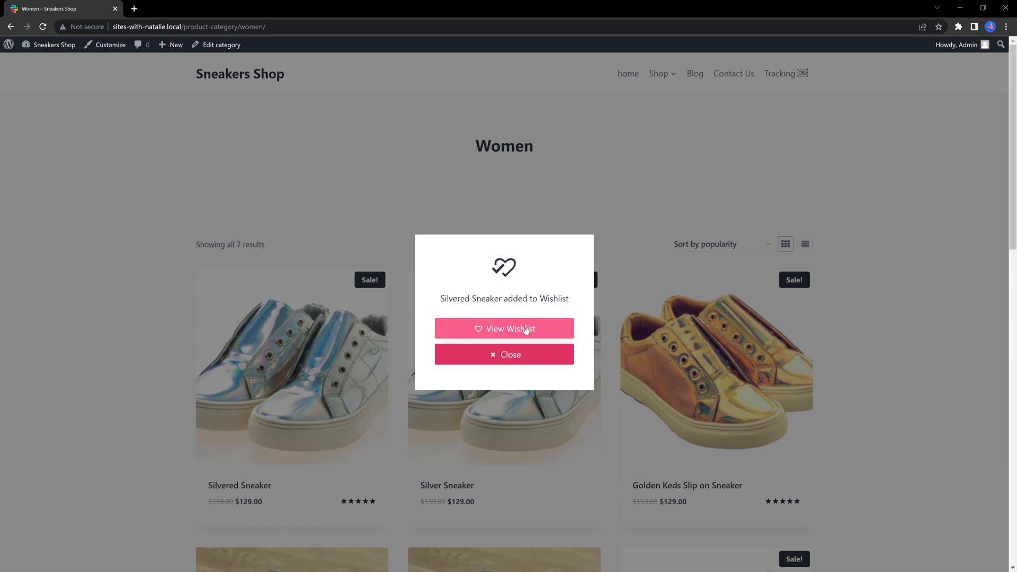
Dismiss the wishlist confirmation and browse the shop's Women and Men product categories
click(509, 354)
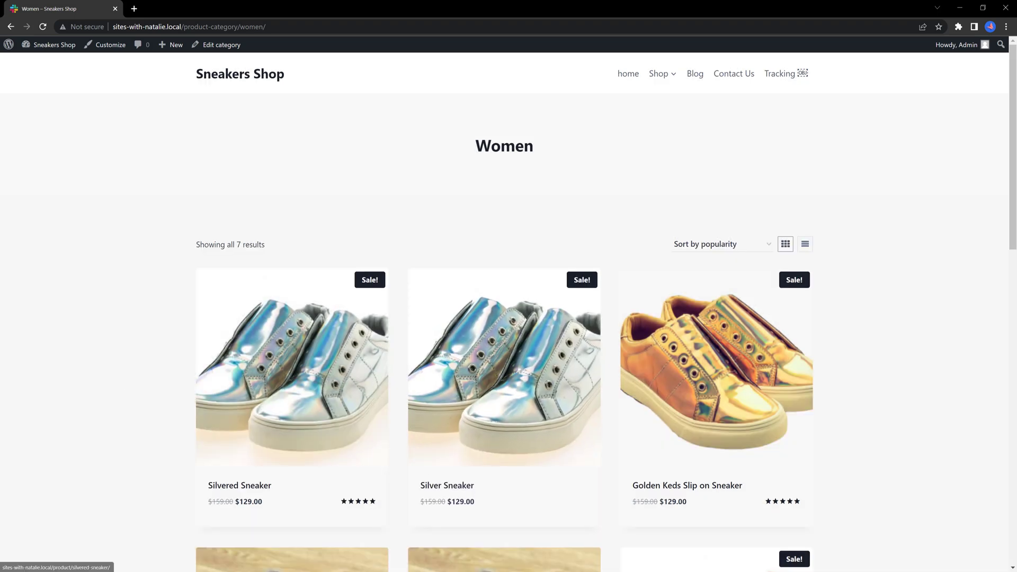
scroll(623, 424, down, 1)
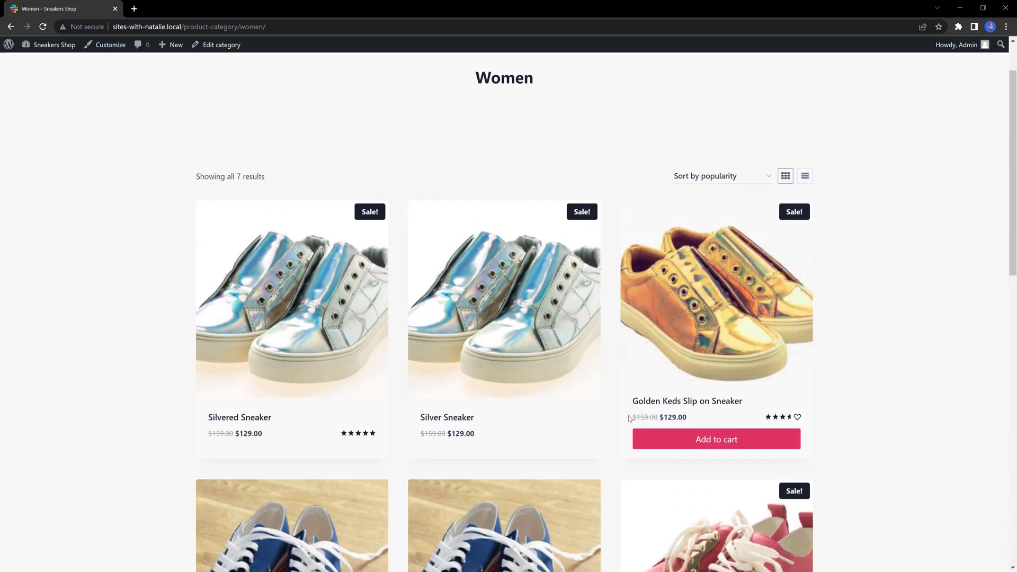
scroll(623, 424, up, 1)
mouse_move(659, 74)
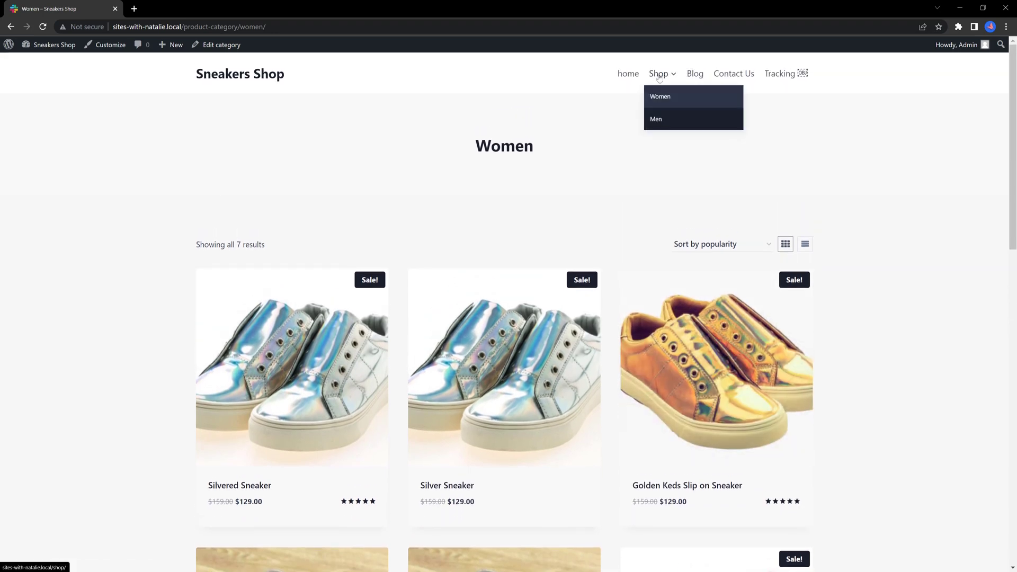
click(656, 120)
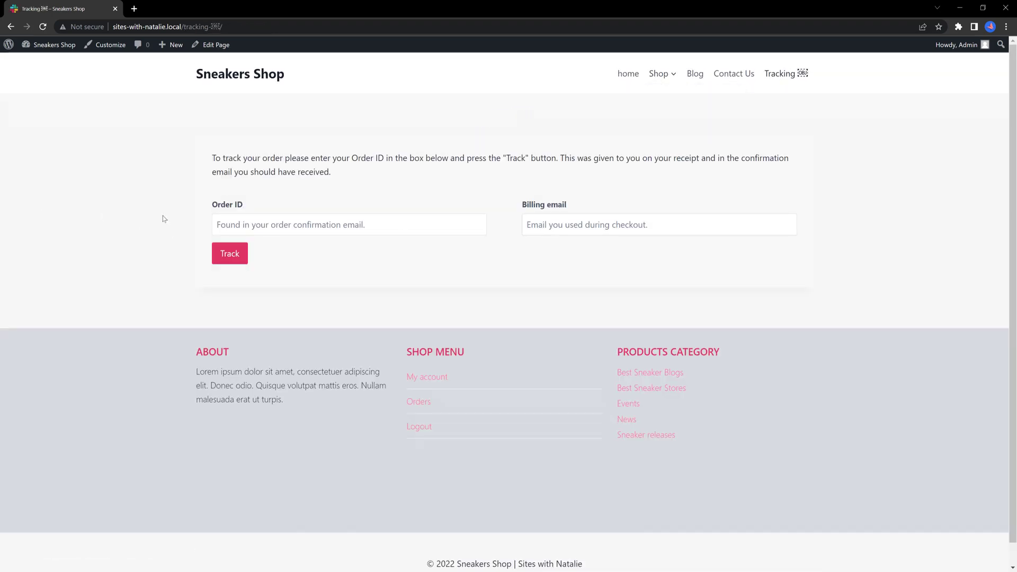
Look over the order tracking page and the home page's category and featured product sections
scroll(163, 222, down, 1)
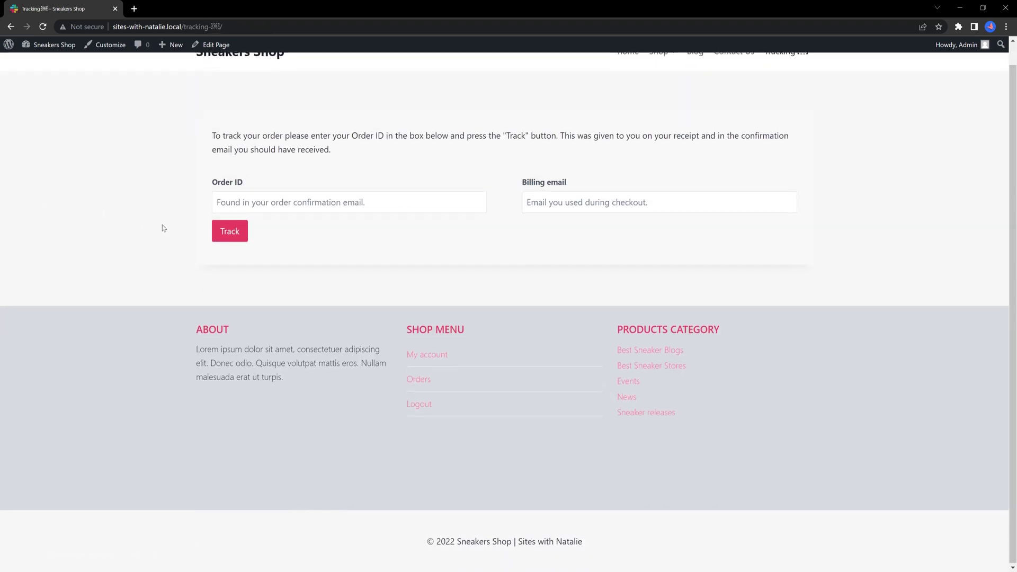
scroll(167, 229, up, 1)
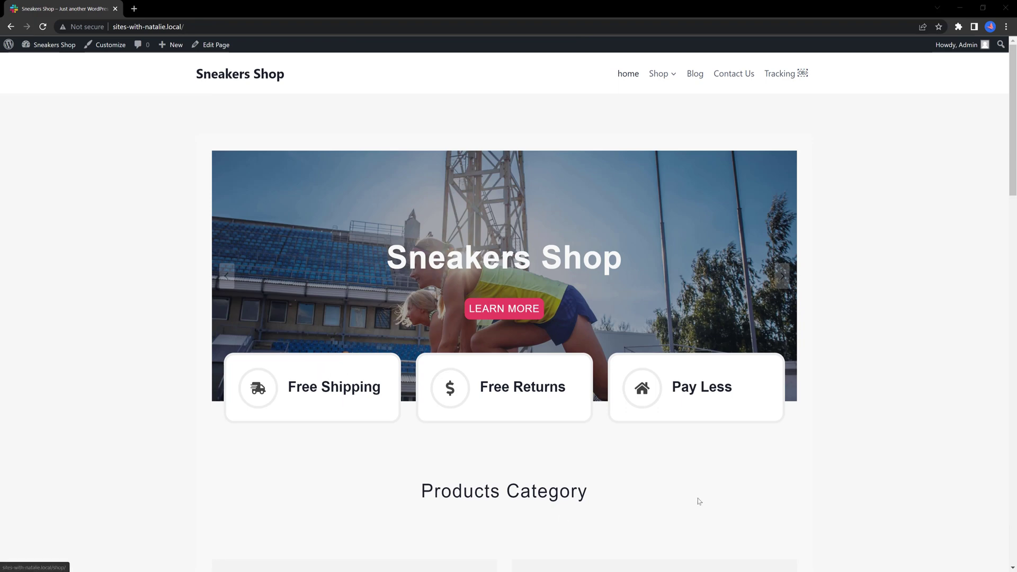
scroll(432, 413, down, 5)
scroll(386, 367, down, 1)
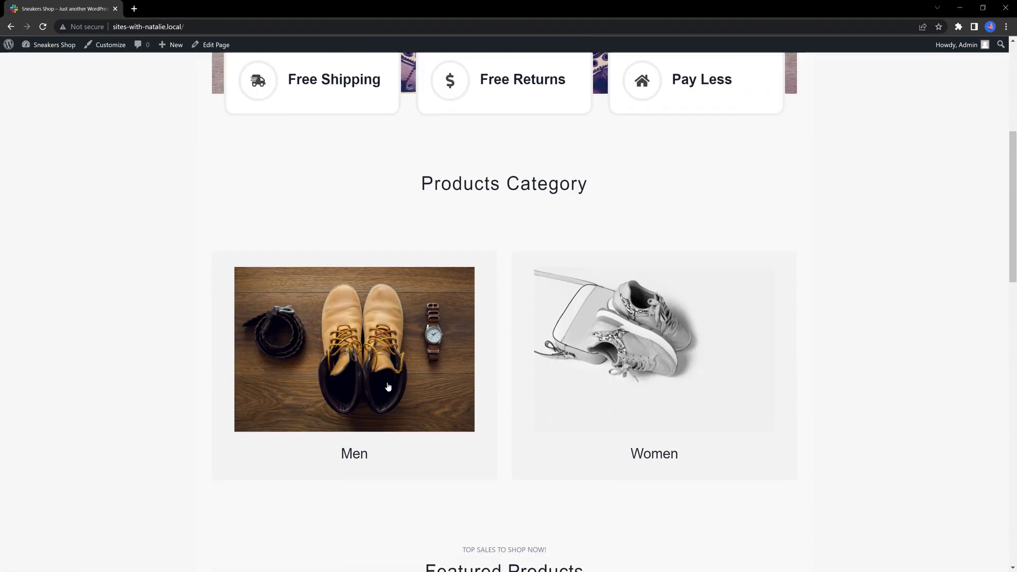
scroll(428, 425, down, 3)
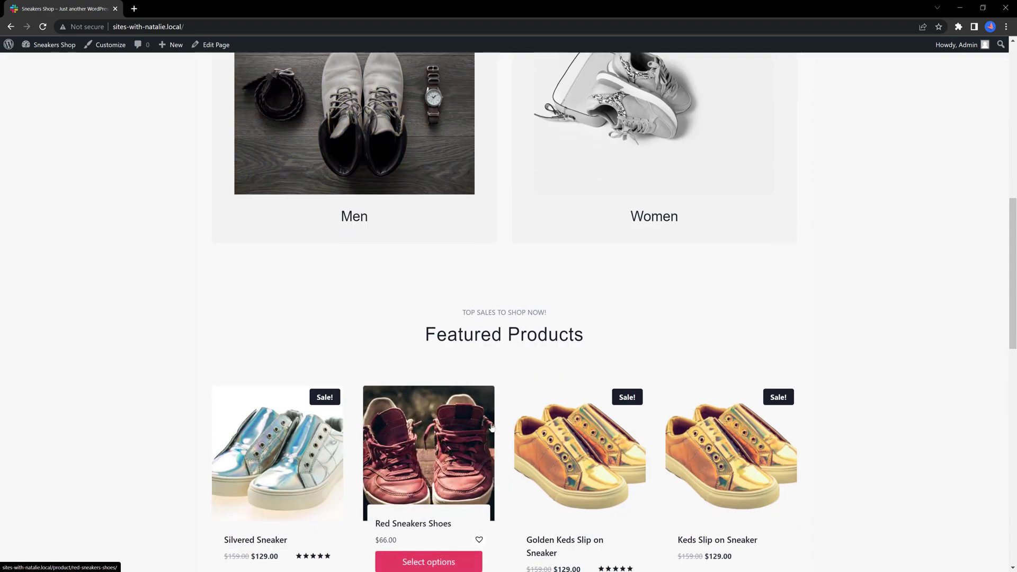
scroll(504, 426, down, 5)
scroll(481, 428, down, 5)
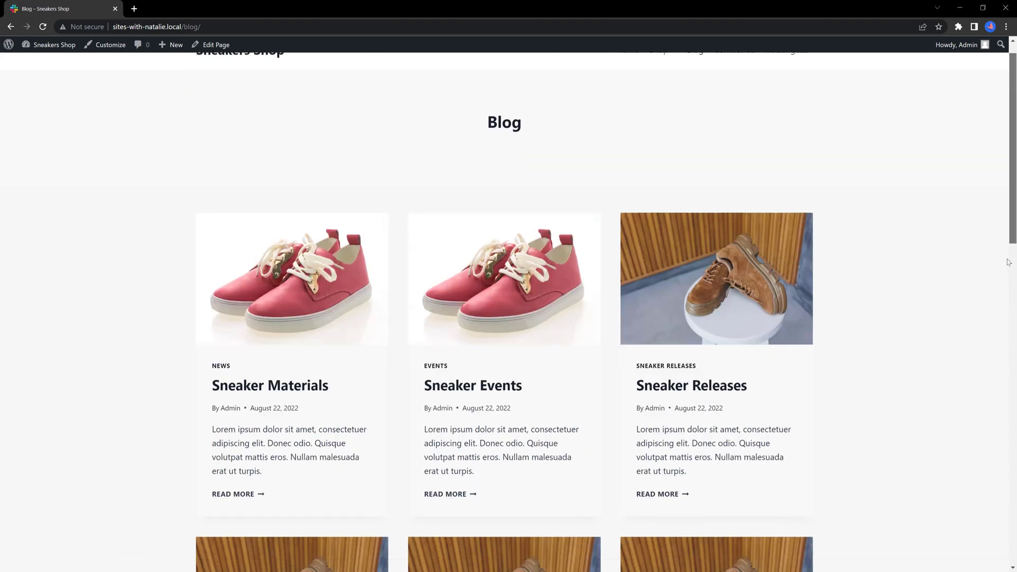
Look through the blog post grid and the image gallery on the Red Sneakers Shoes product page
scroll(977, 264, down, 5)
scroll(977, 264, up, 4)
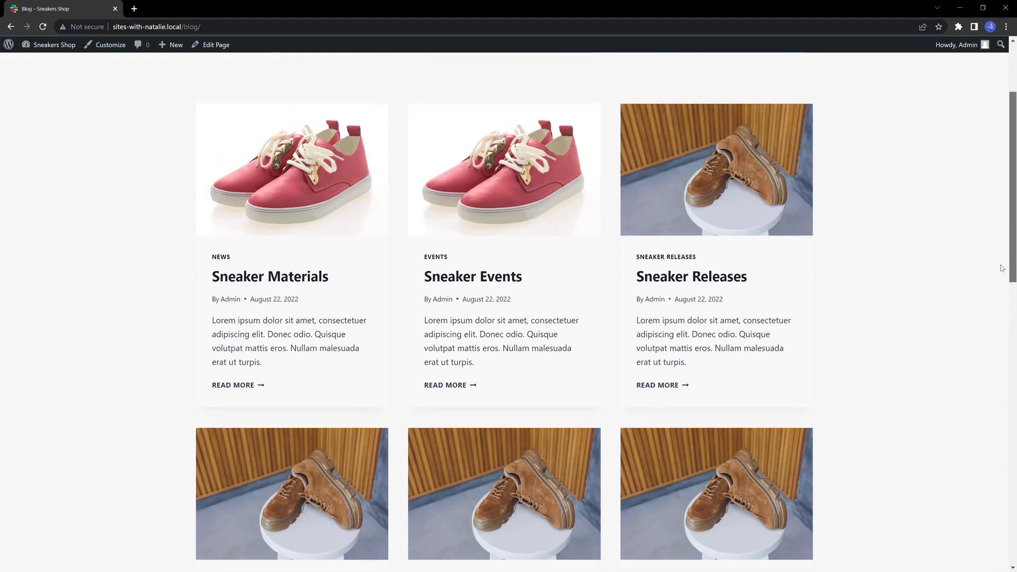
click(283, 218)
scroll(453, 405, down, 5)
scroll(470, 421, down, 8)
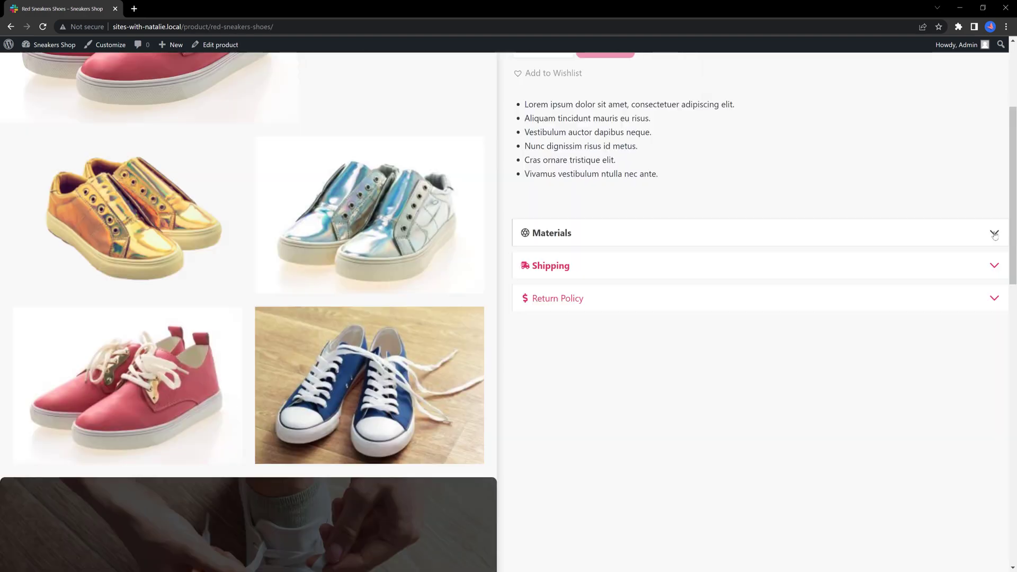
Expand and collapse the Materials and Shipping sections on the Red Sneakers Shoes product page
click(994, 234)
click(994, 234)
click(994, 264)
click(994, 266)
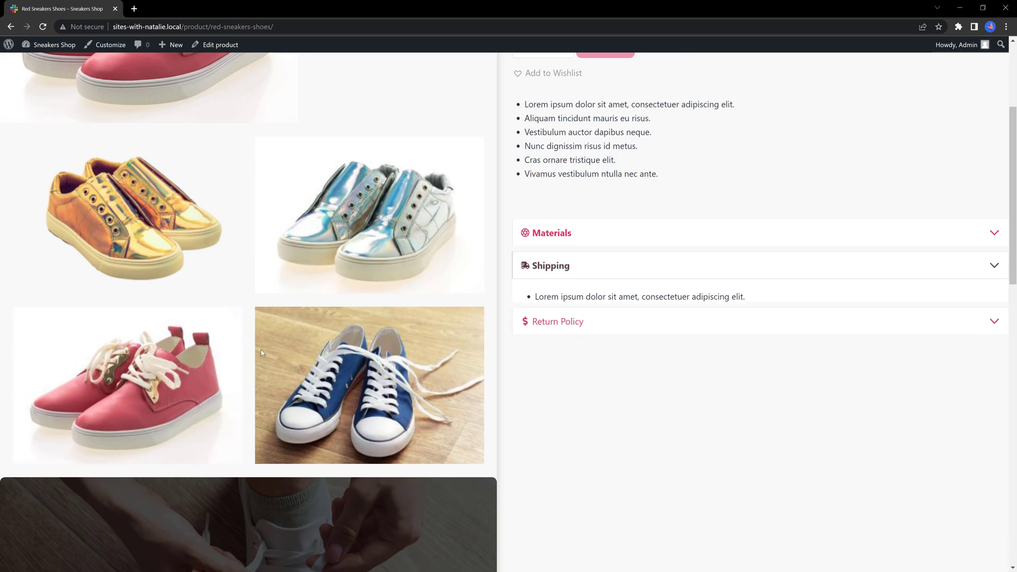
Preview the product page's popup video, close it, and look over the review section
scroll(297, 357, down, 5)
click(247, 352)
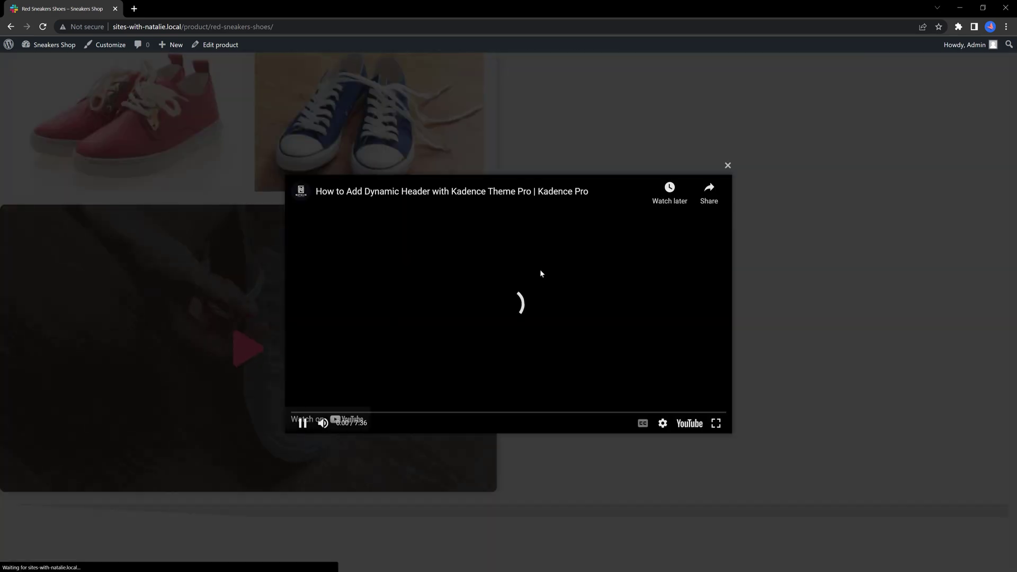
click(728, 166)
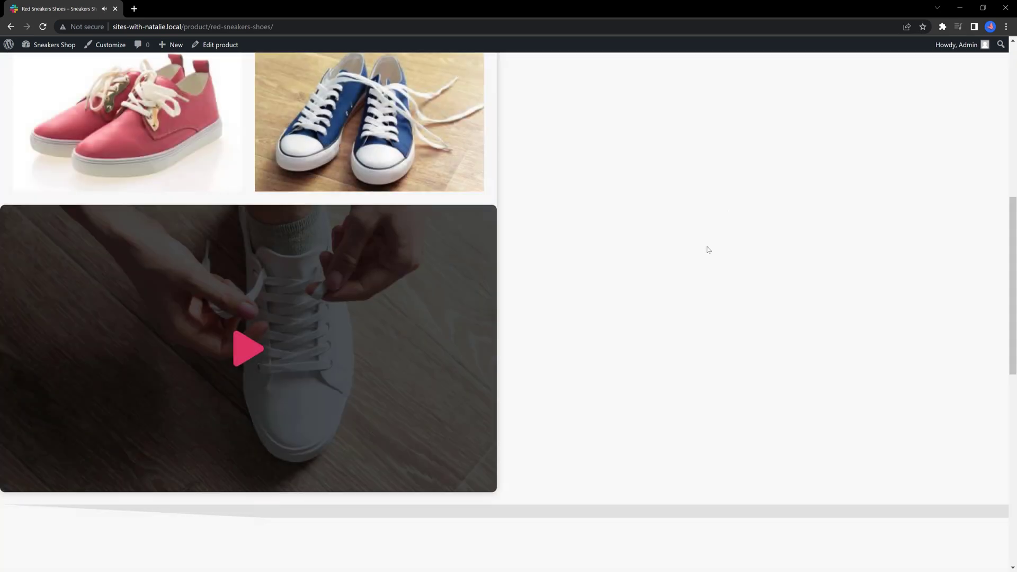
scroll(659, 263, down, 5)
scroll(575, 295, down, 5)
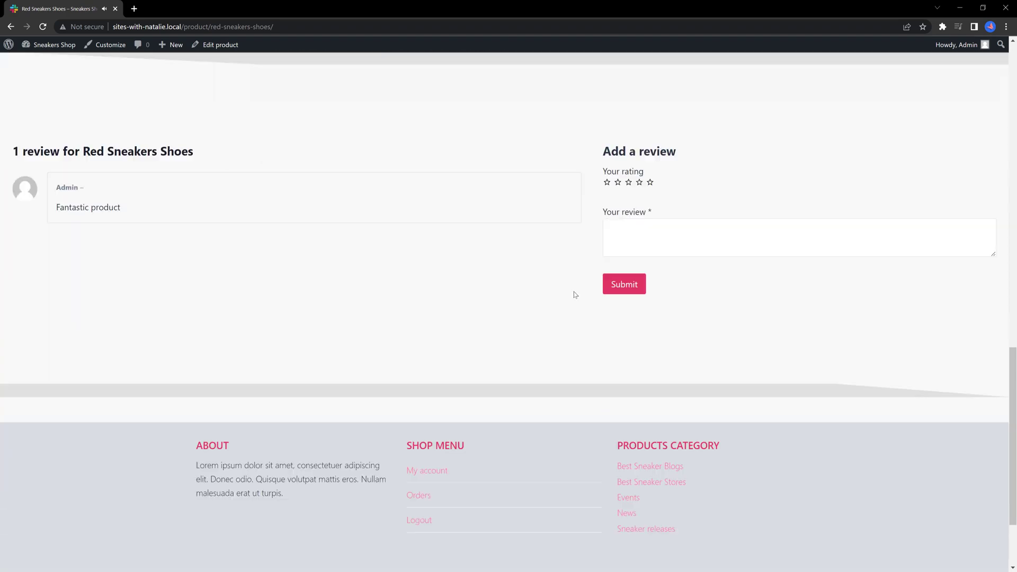
scroll(572, 294, up, 5)
scroll(572, 294, up, 6)
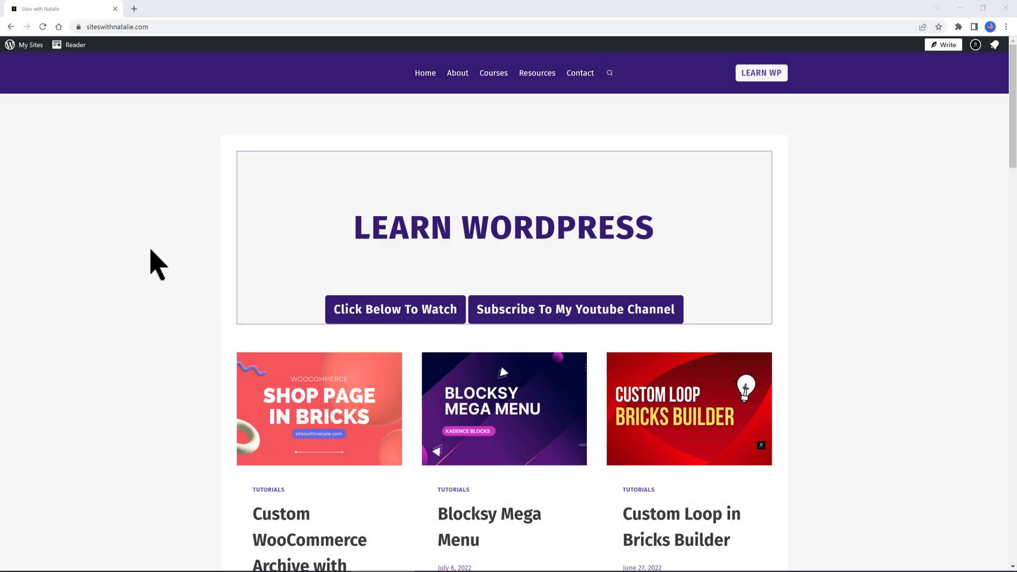
Look over the siteswithnatalie.com home page and the Udemy offer on its Courses page
scroll(188, 235, down, 4)
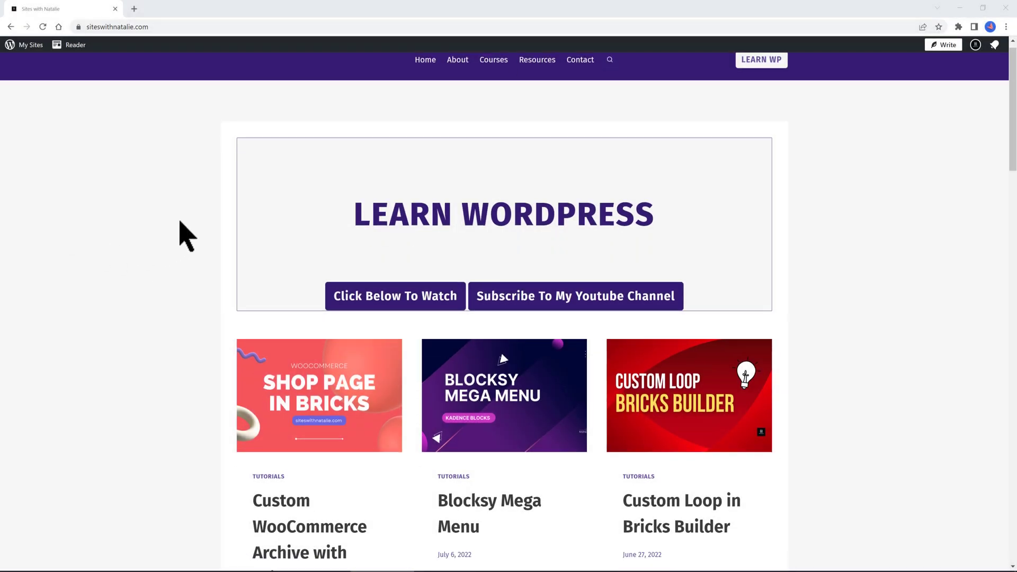
scroll(188, 236, down, 7)
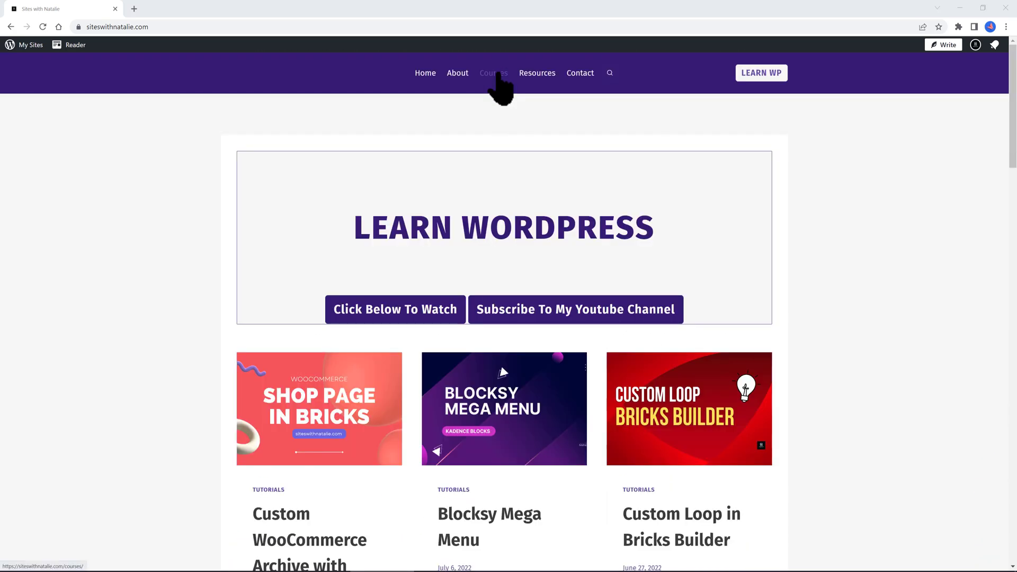
click(498, 74)
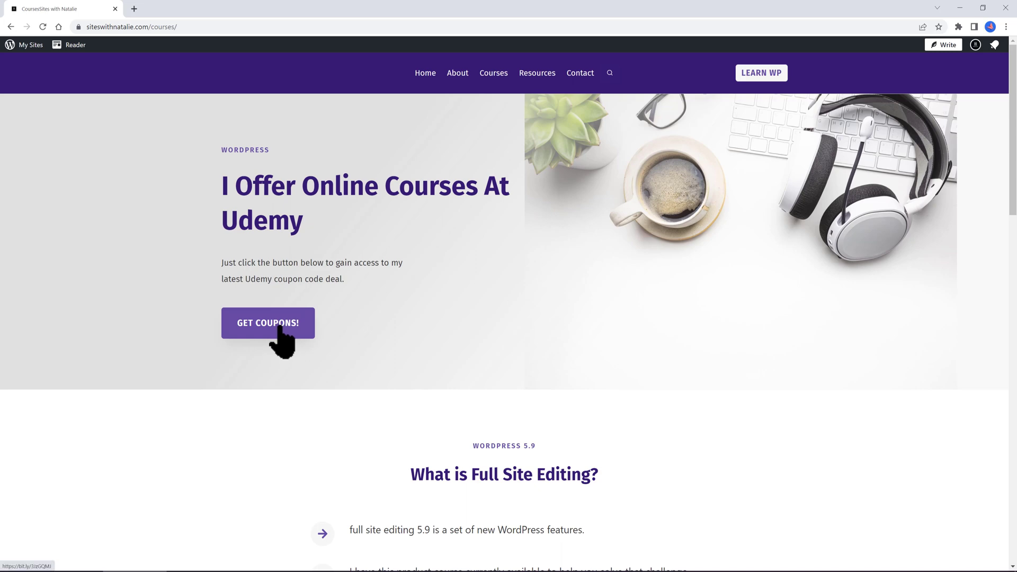
scroll(279, 333, down, 9)
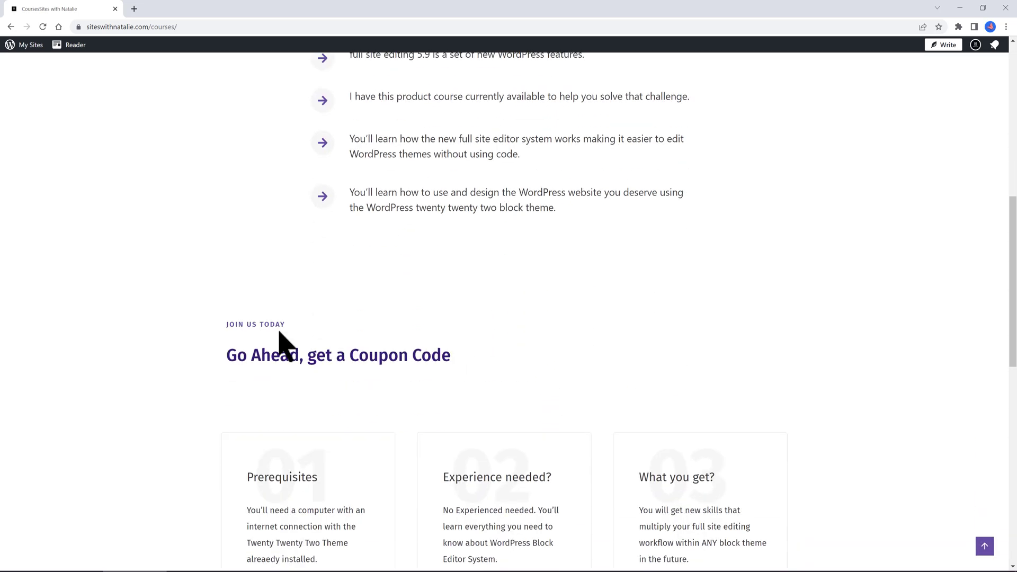
scroll(277, 328, down, 3)
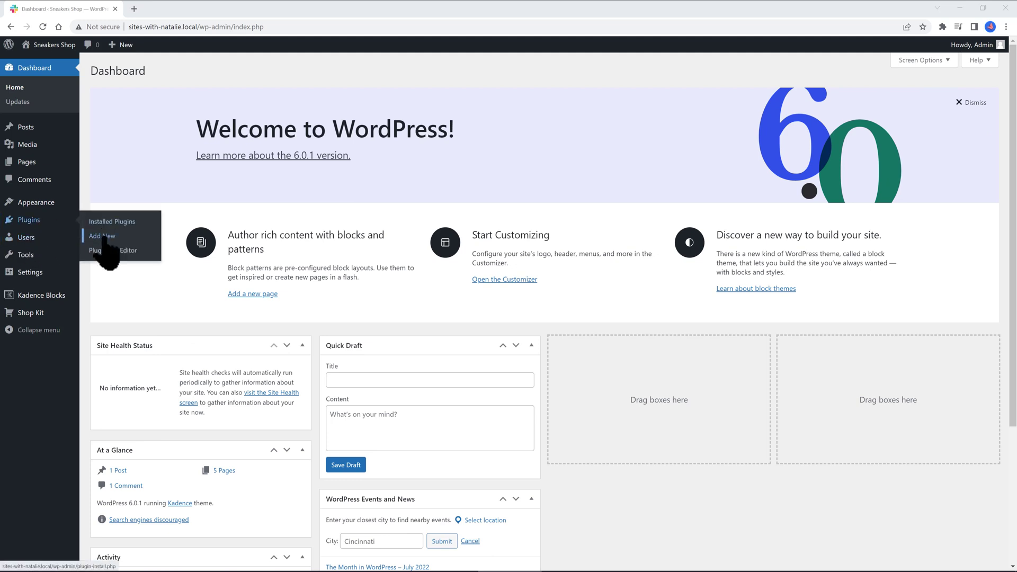
Search the new plugins for "woocommerce" and install the WooCommerce plugin on the Sneakers Shop site
click(104, 237)
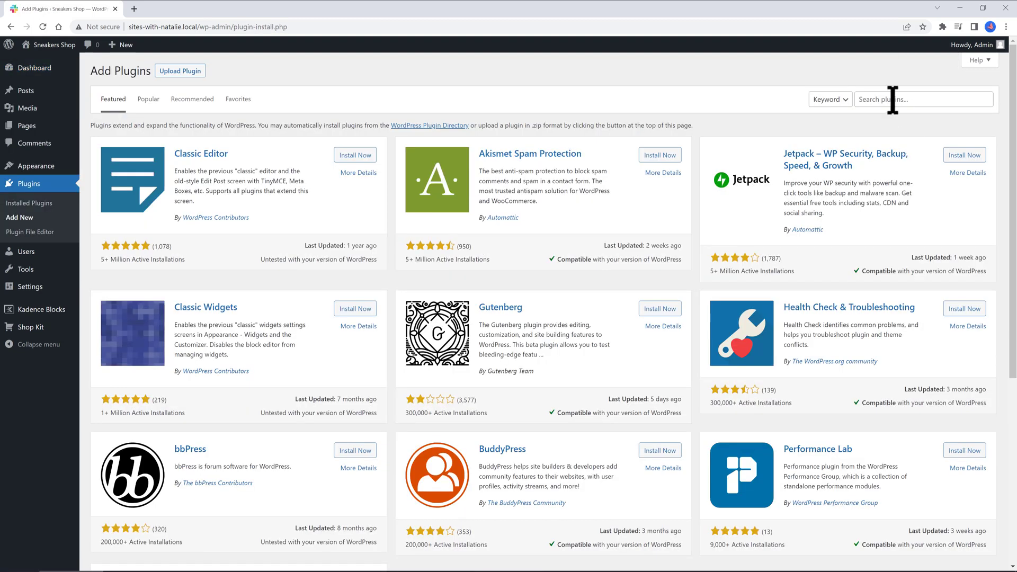
click(893, 98)
text(woocommerce)
click(359, 159)
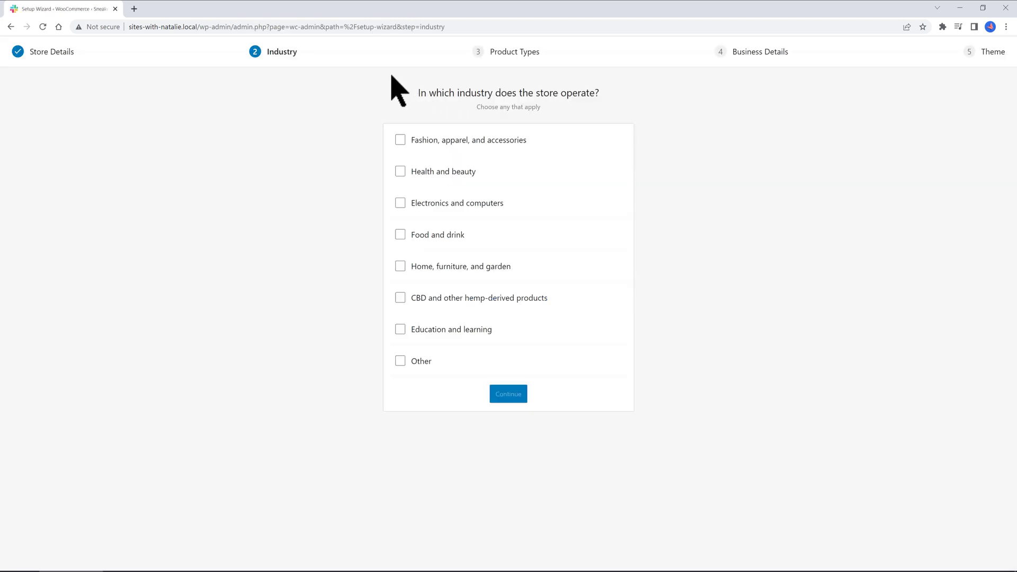
Set the store's industry to Fashion, apparel, and accessories, and accept Physical products as the product type with monthly price display turned off
click(400, 140)
click(506, 396)
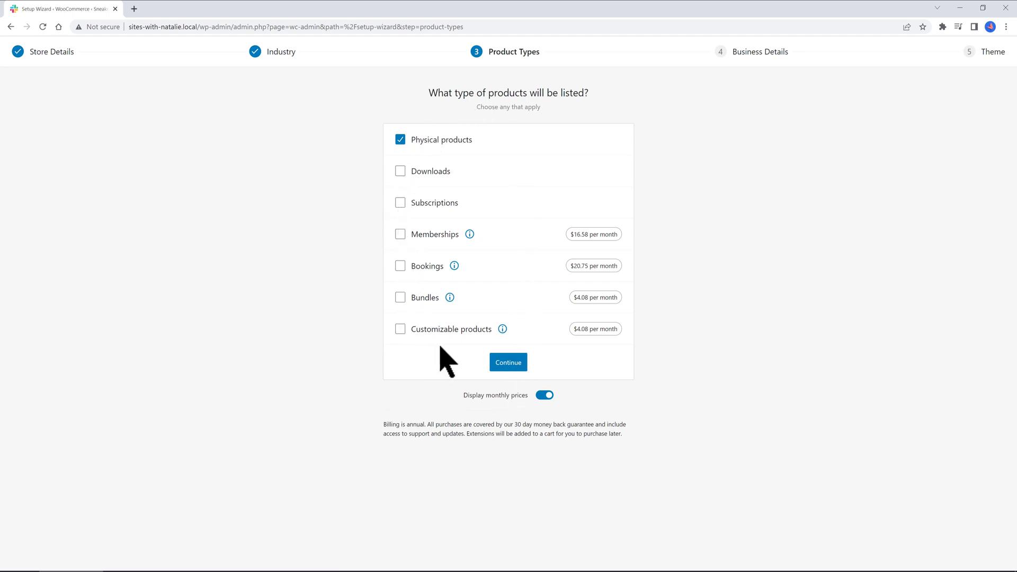
click(543, 397)
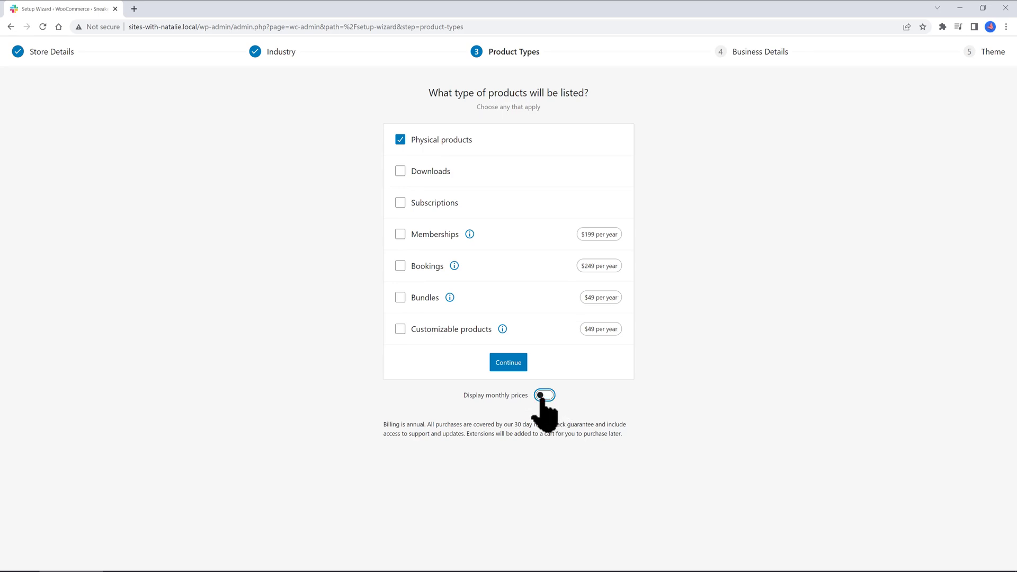
click(521, 364)
Complete the business details with 1 - 10 planned products and an answer to whether the store currently sells elsewhere
click(596, 208)
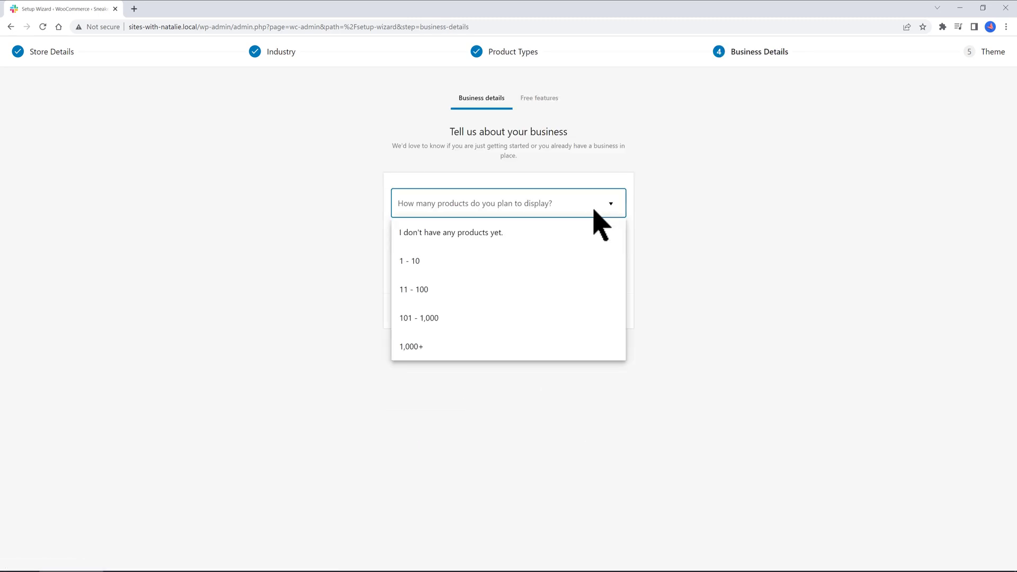
click(412, 262)
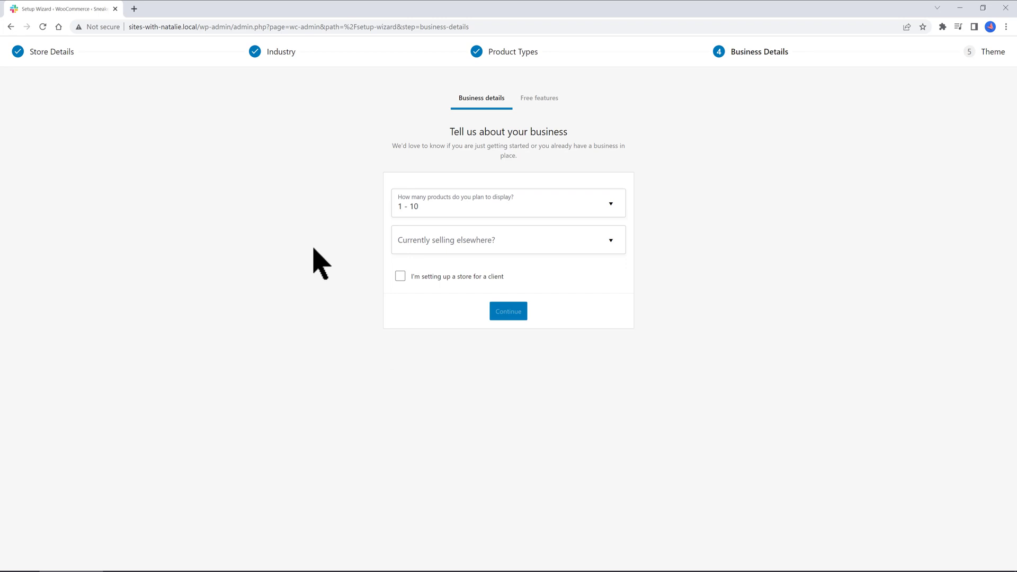
click(501, 240)
click(469, 268)
click(509, 311)
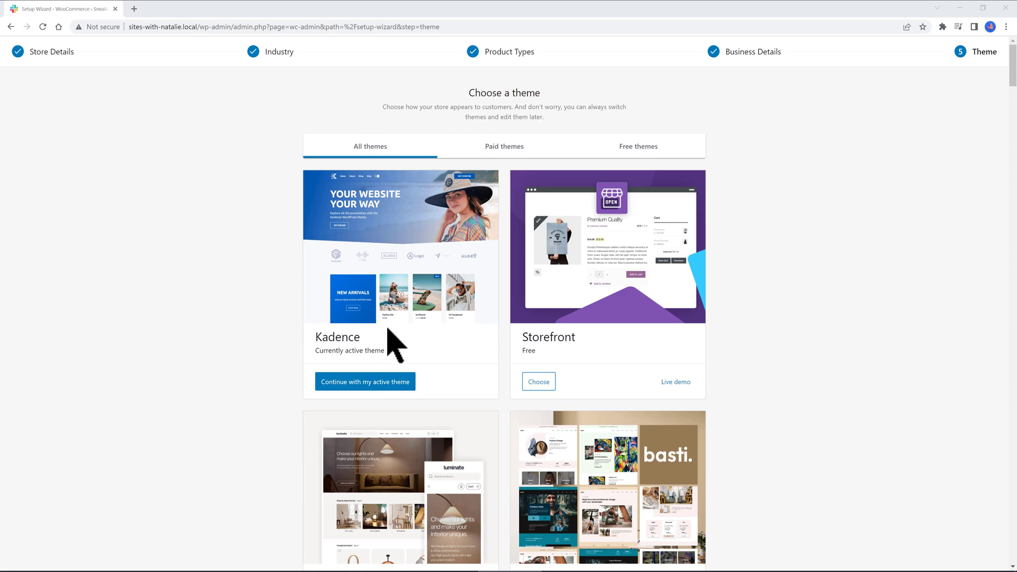
Browse the offered store themes and continue with the active Kadence theme
scroll(389, 331, down, 3)
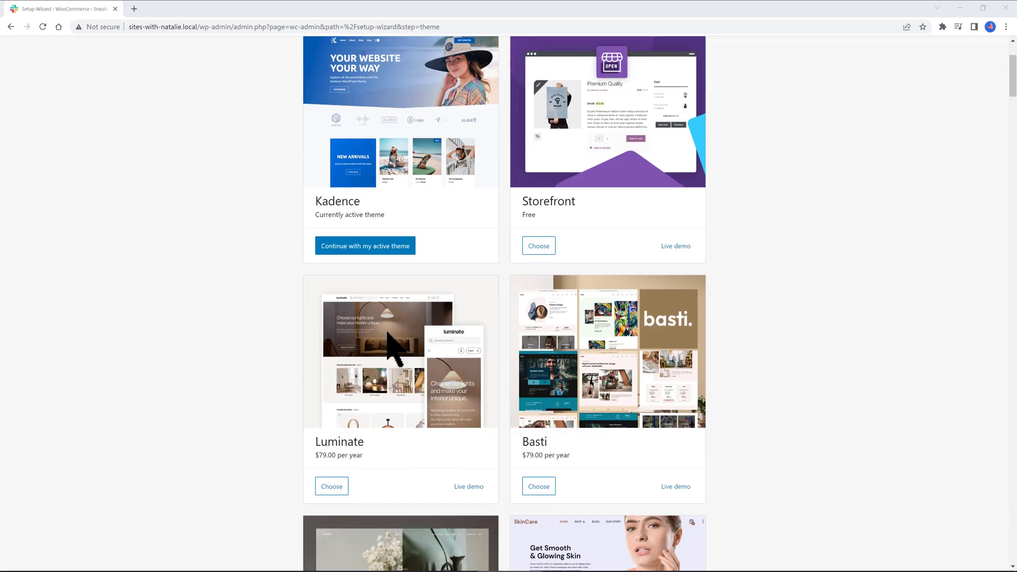
scroll(388, 333, down, 3)
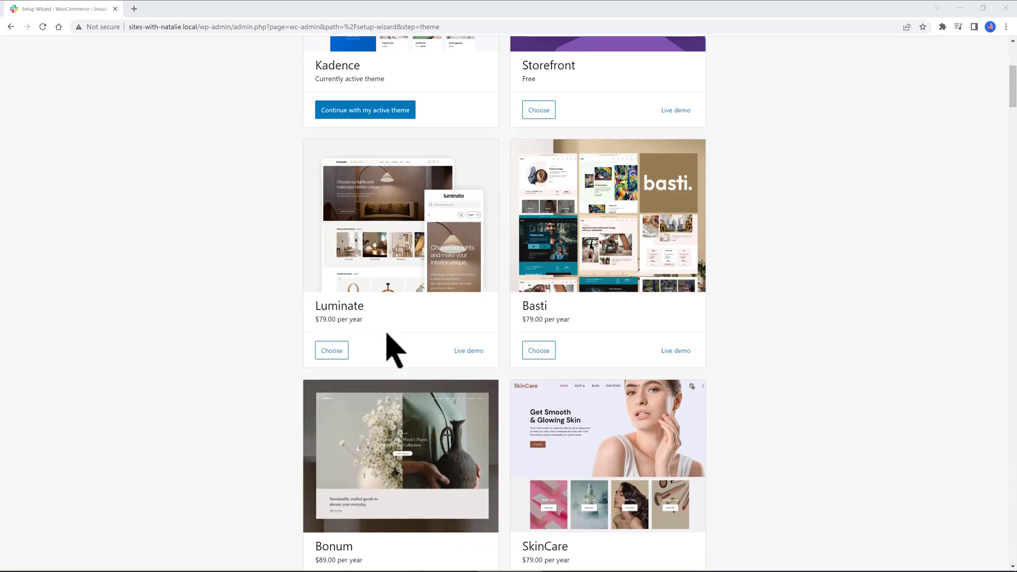
scroll(387, 332, up, 4)
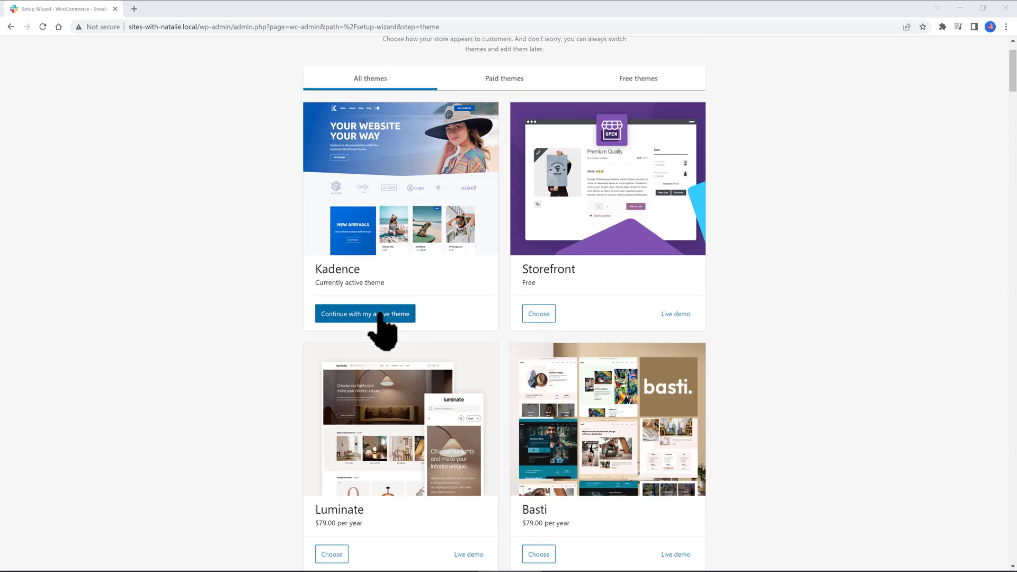
click(380, 316)
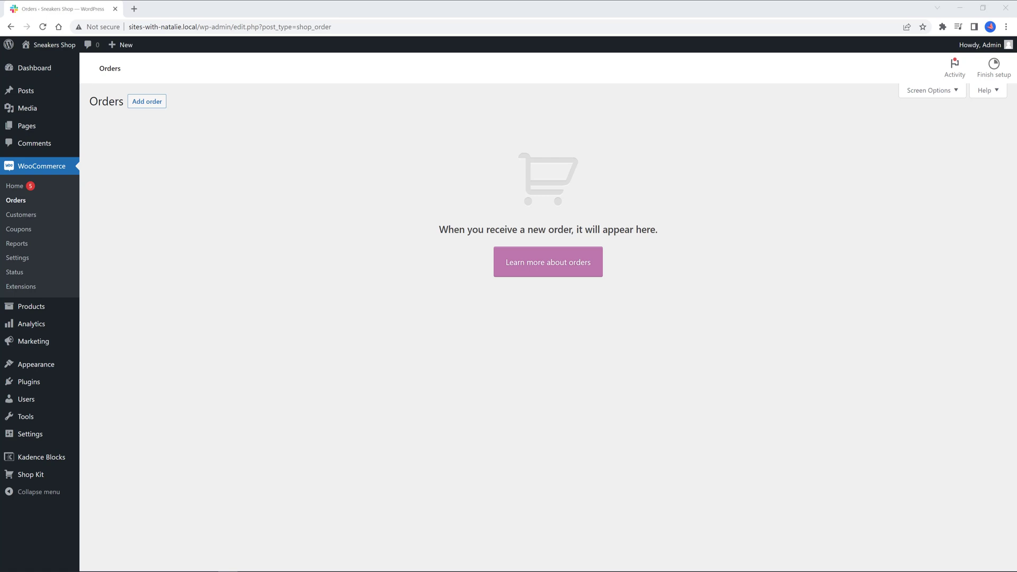
Open the WooCommerce general settings and review the store address, general options and currency options
click(17, 257)
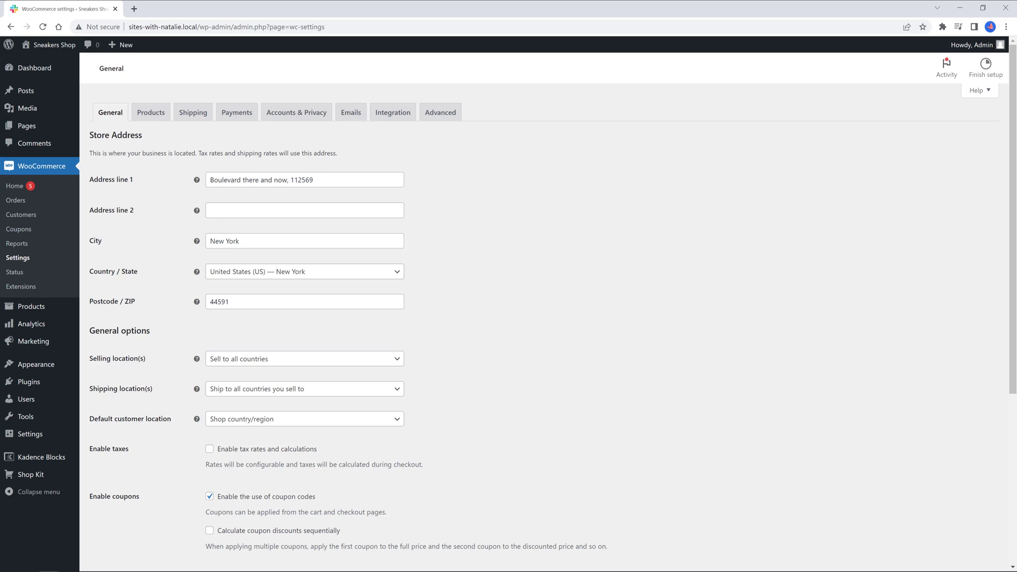
scroll(273, 324, down, 3)
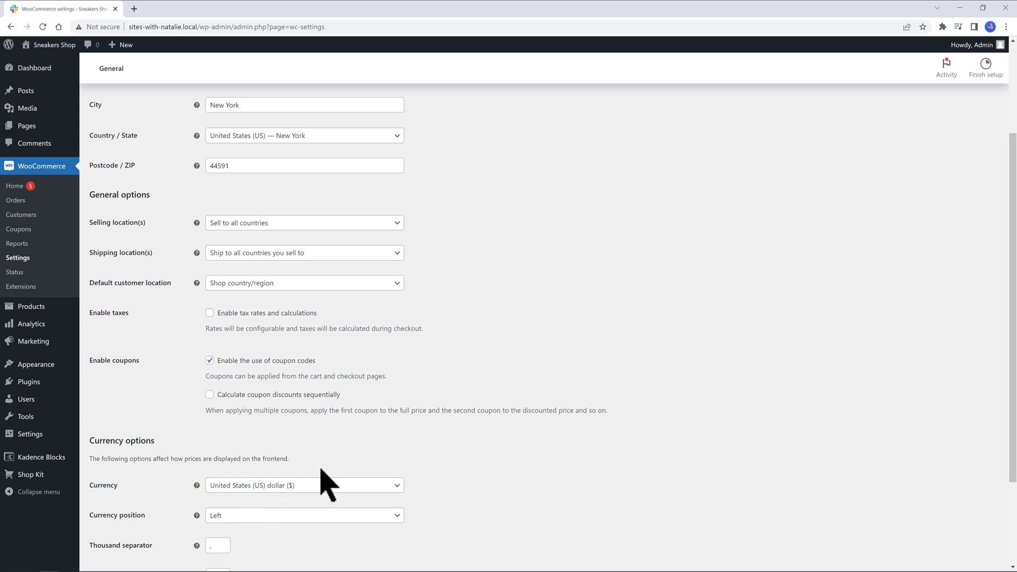
scroll(416, 477, down, 1)
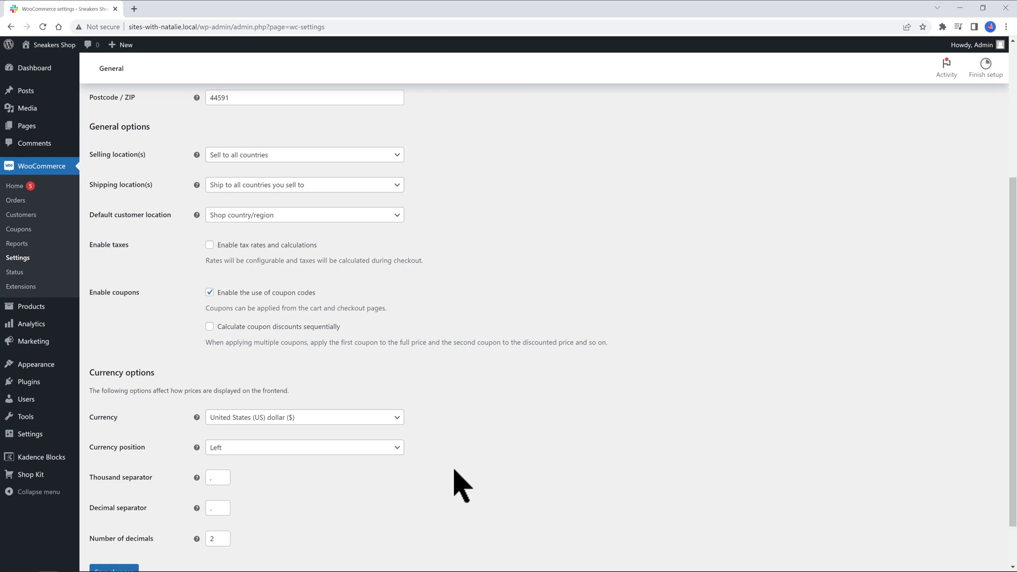
Save the store's general settings and select Shop as the shop page in the product settings
scroll(461, 485, down, 1)
click(106, 522)
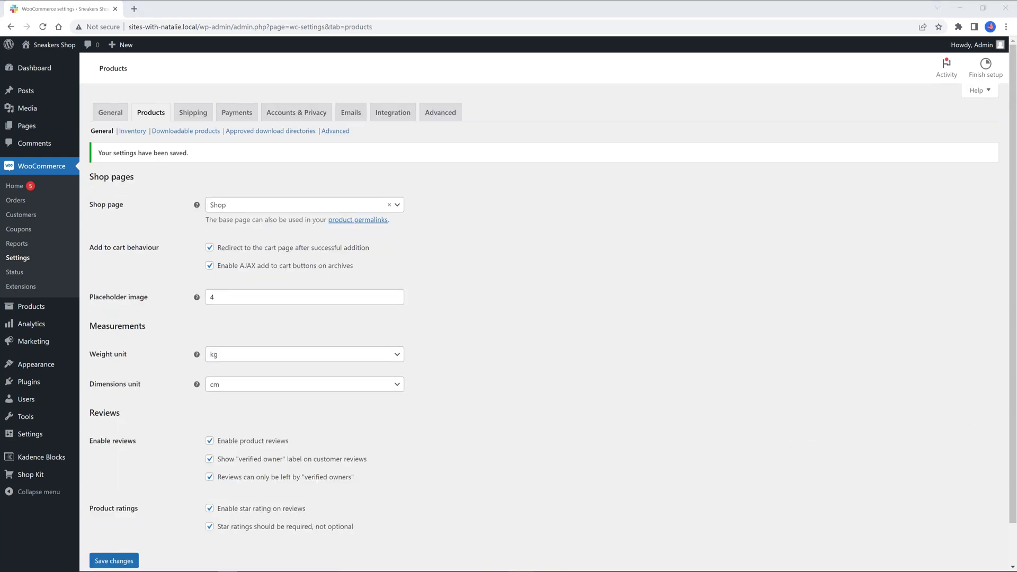
click(344, 205)
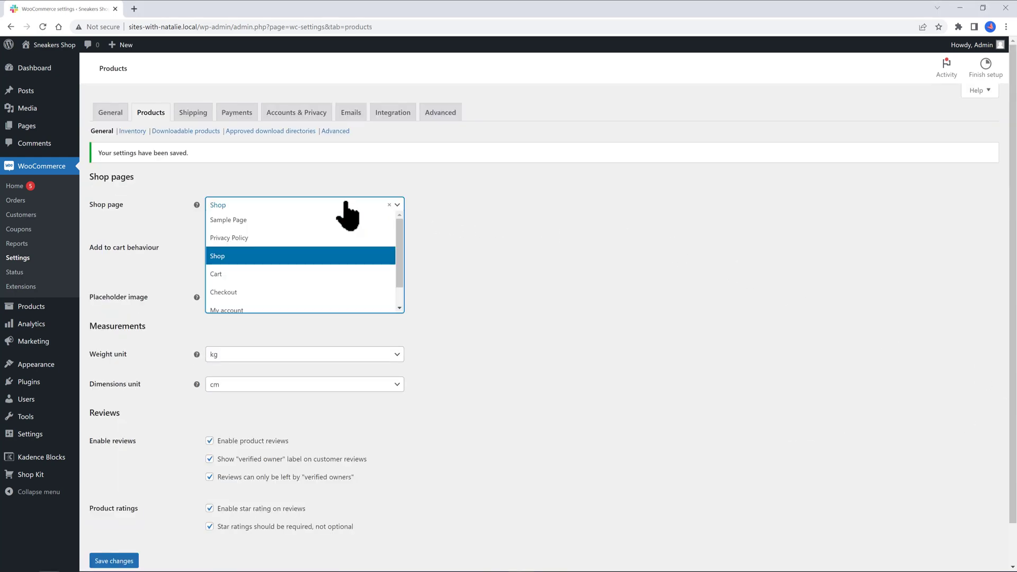
click(310, 257)
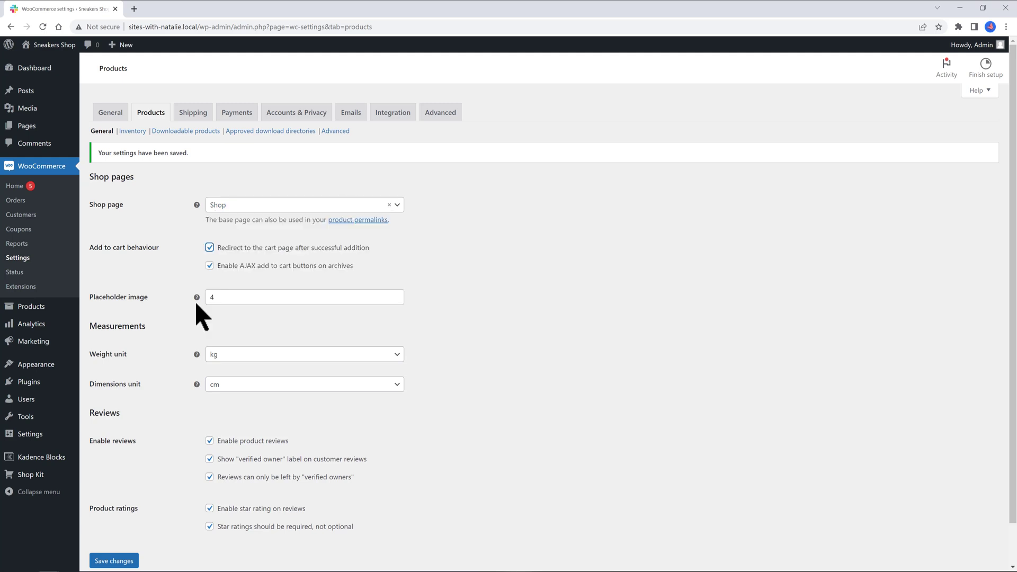
Keep kg as the weight unit and cm as the dimensions unit, and save the product settings
scroll(278, 371, down, 1)
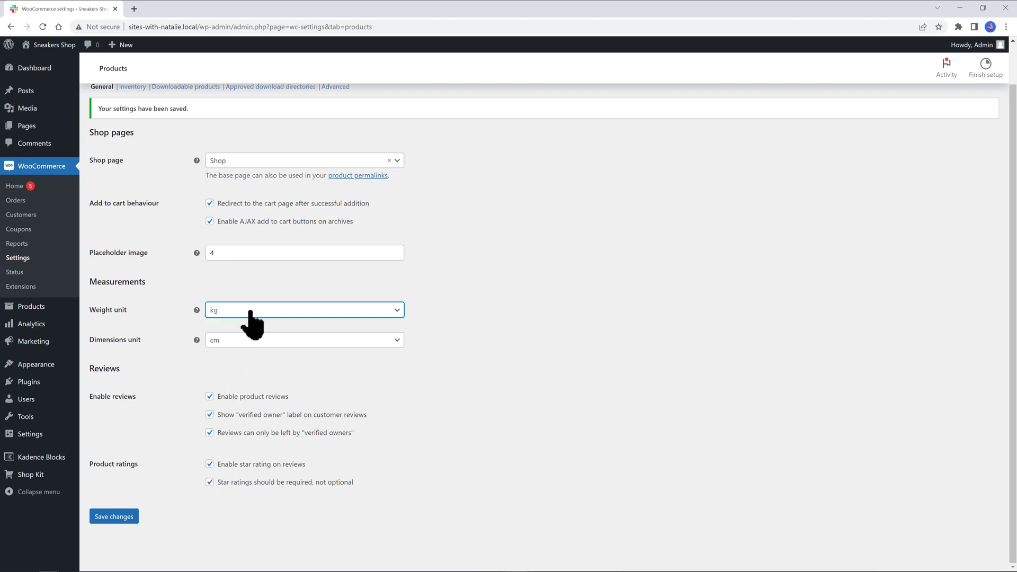
click(245, 341)
click(246, 345)
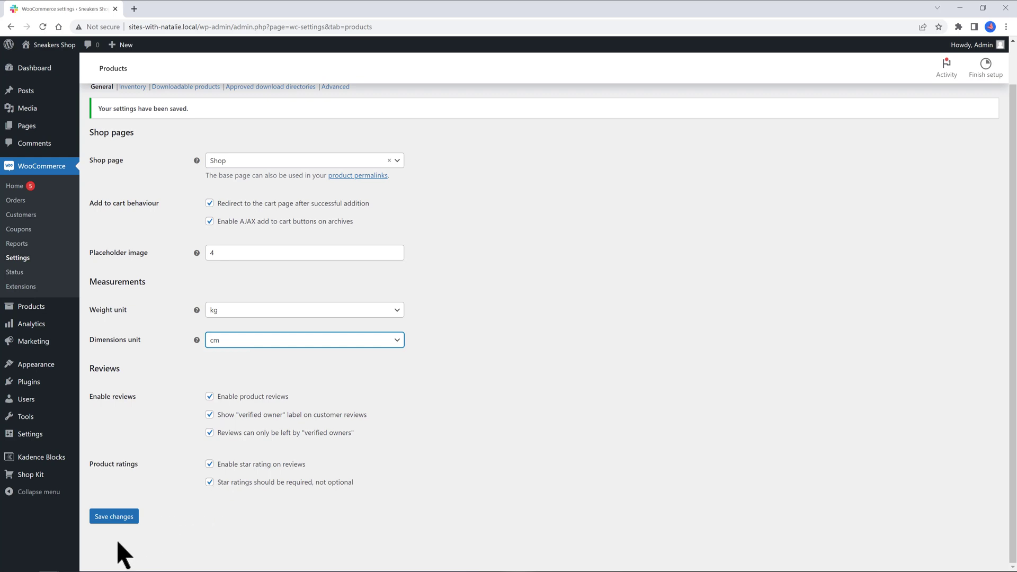
click(114, 517)
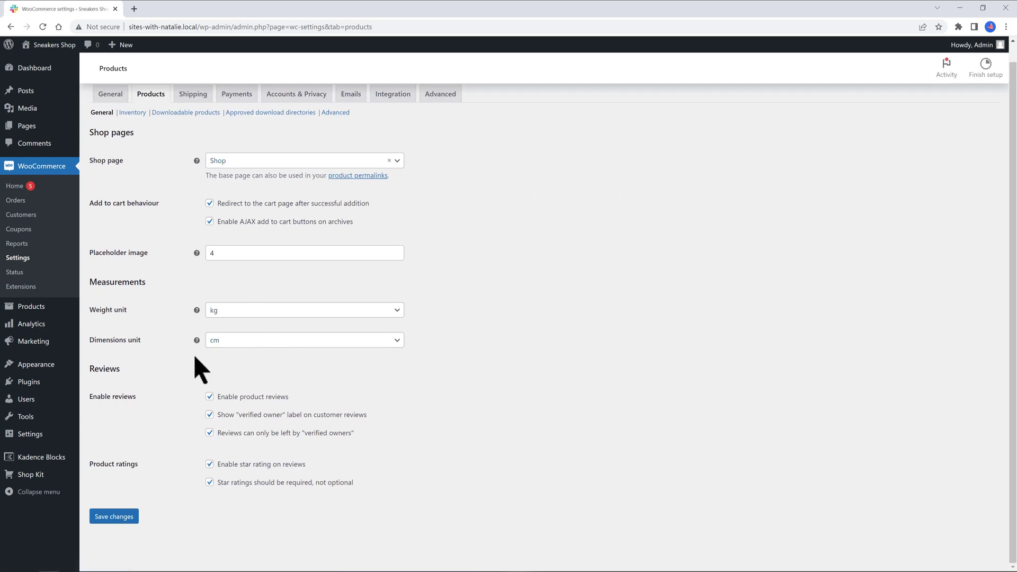
click(111, 518)
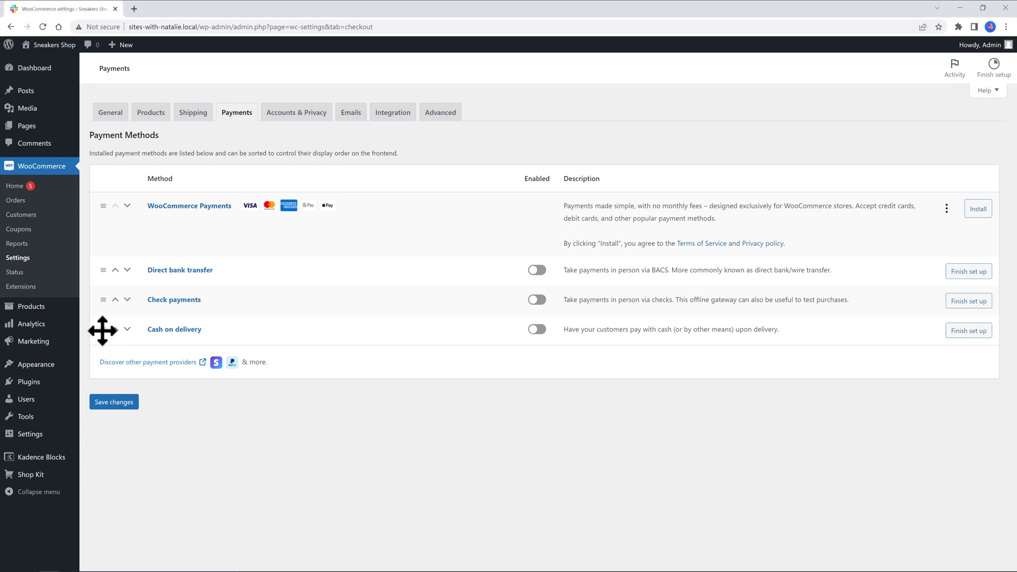
Move Cash on delivery to first place among the payment methods, switch it on and back off, and save
drag(100, 328, 108, 179)
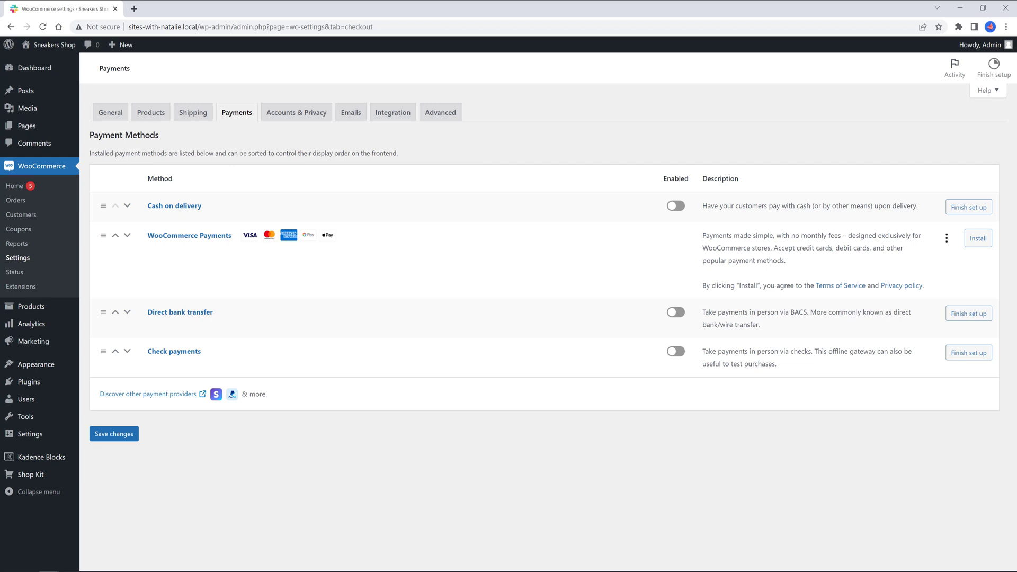
click(678, 206)
click(671, 206)
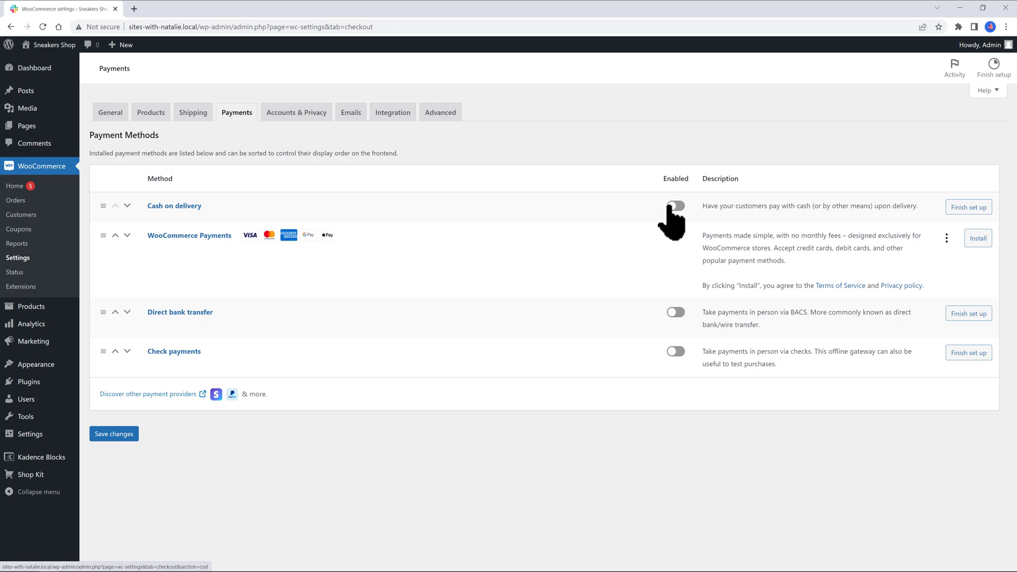
Review the Accounts & Privacy options, the email notifications, and the Completed order email's subject and content settings
click(291, 113)
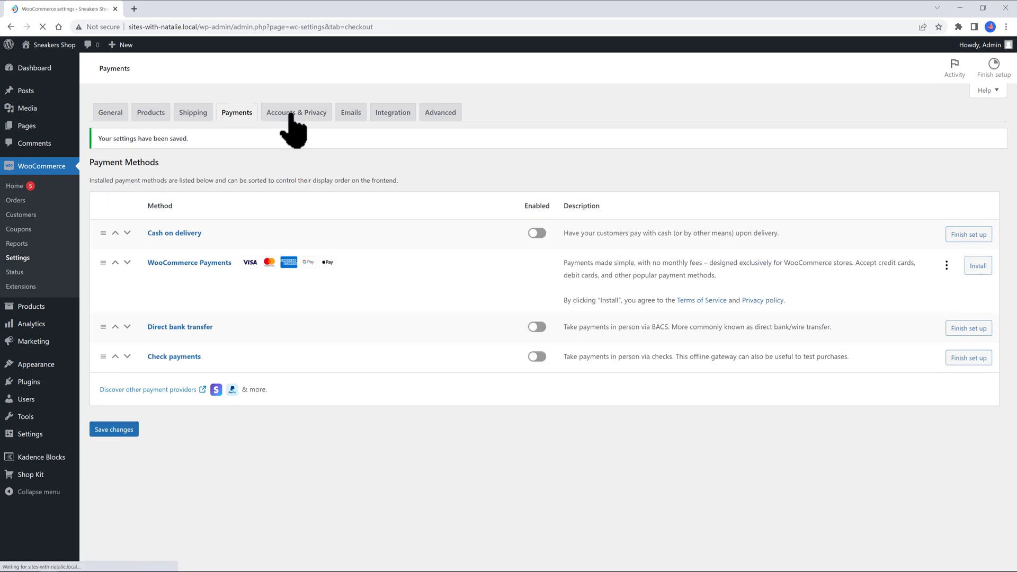
click(291, 113)
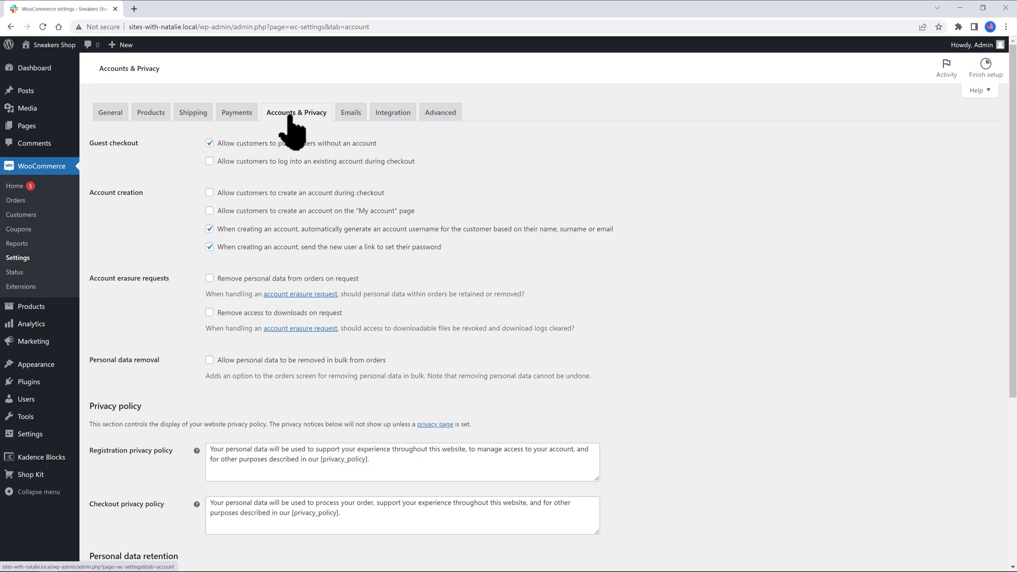
click(350, 112)
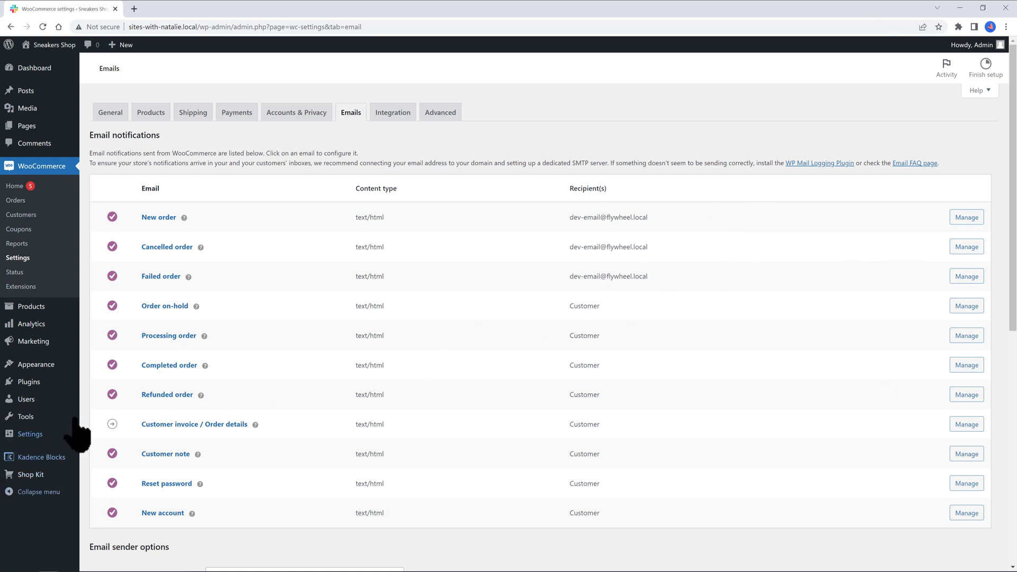
click(154, 365)
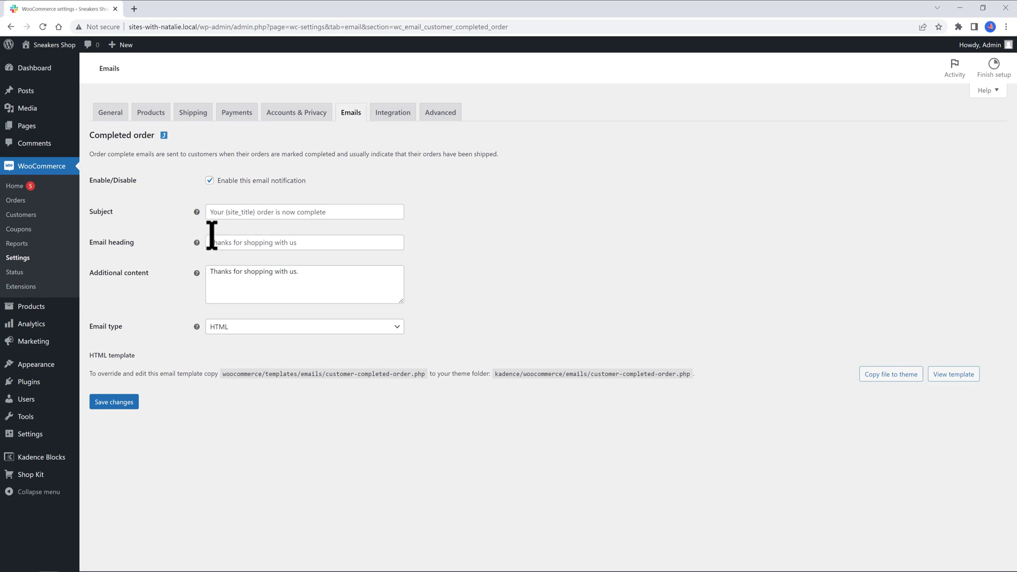
click(230, 212)
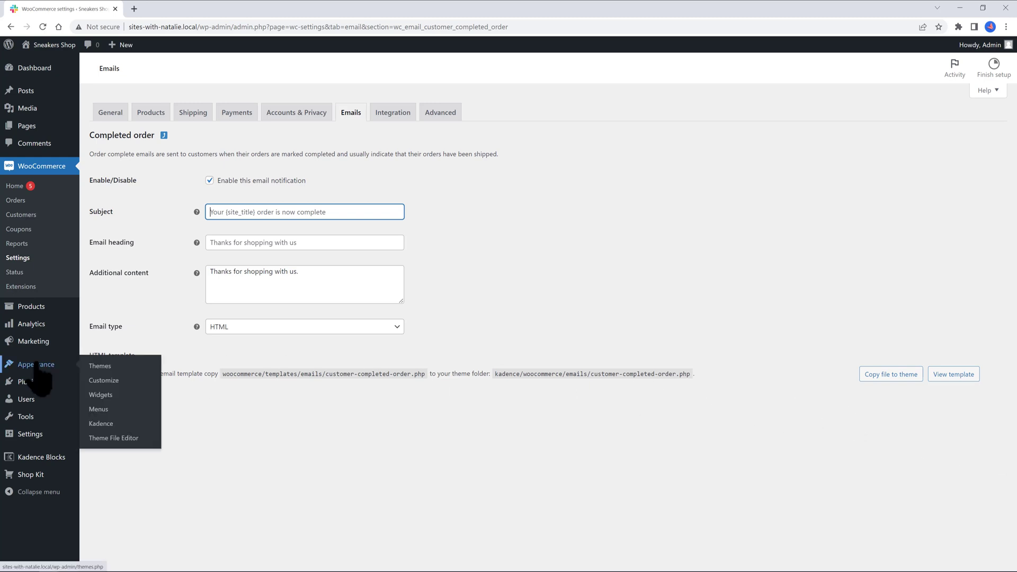
Open the WordPress general settings, review the site title, address and date options, and save them
click(101, 436)
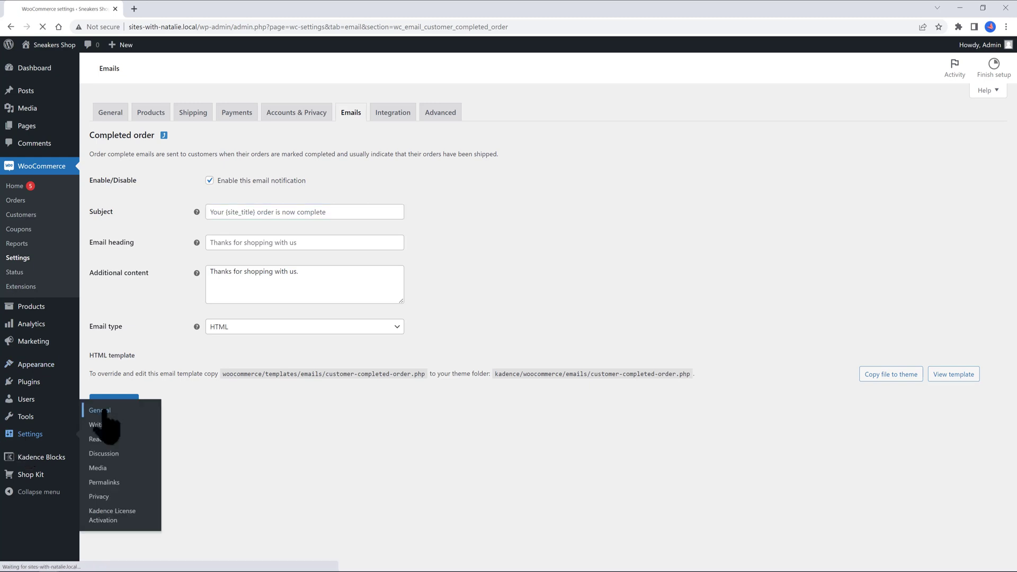
click(425, 145)
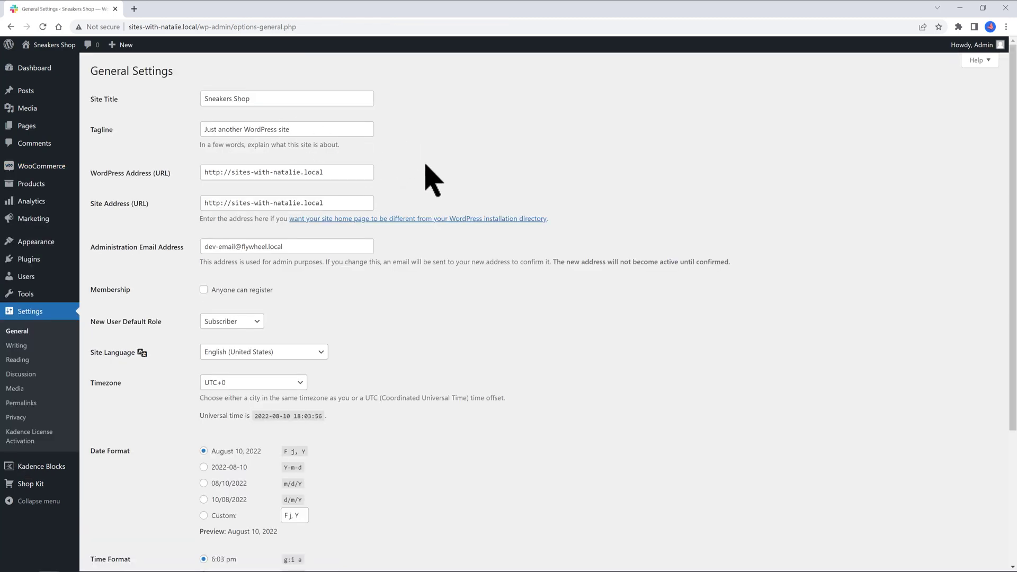
scroll(427, 172, down, 1)
scroll(428, 168, down, 1)
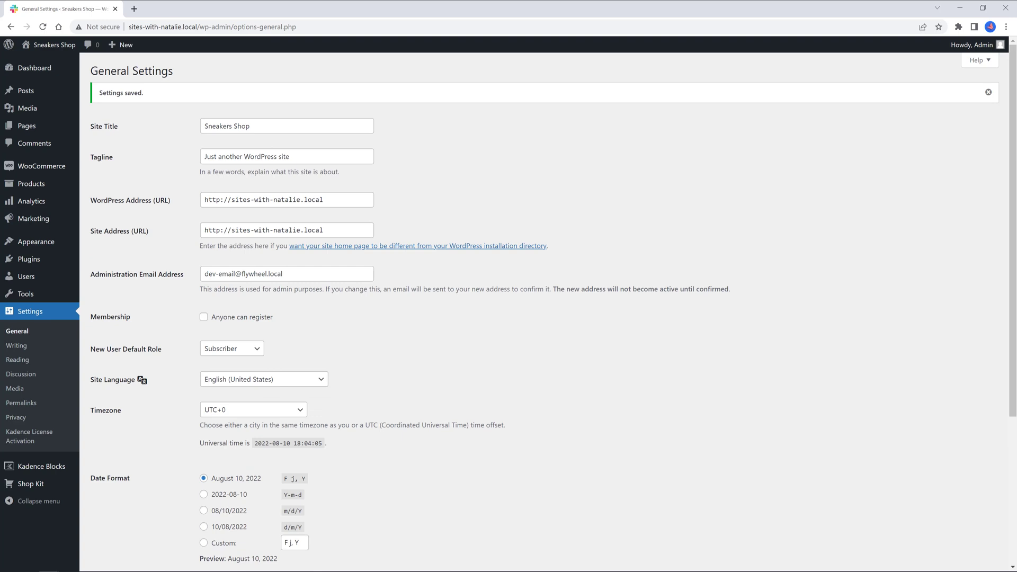
Create a new Privacy Policy page from the privacy settings, look through its suggested text, and publish it
click(16, 418)
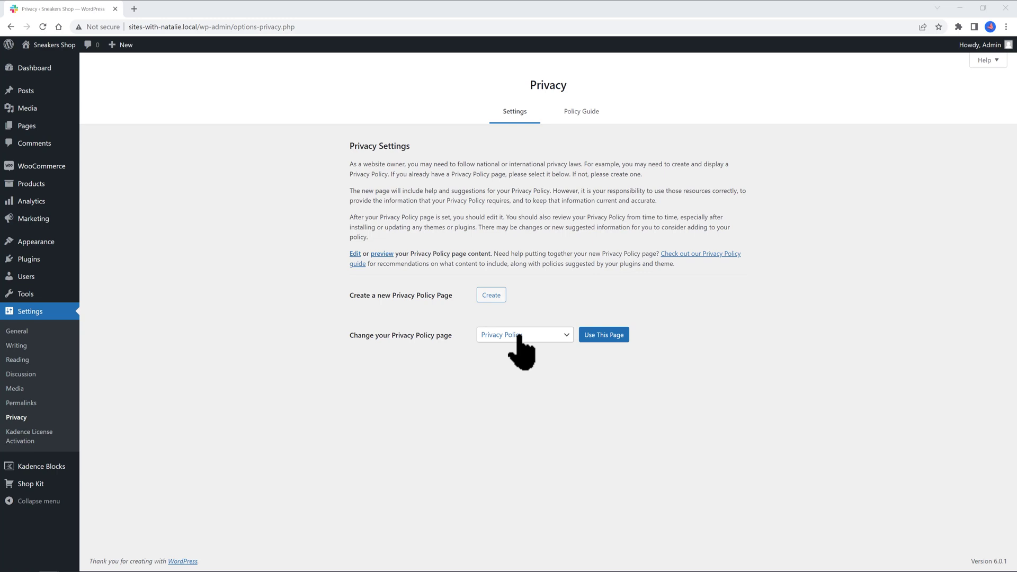
click(497, 296)
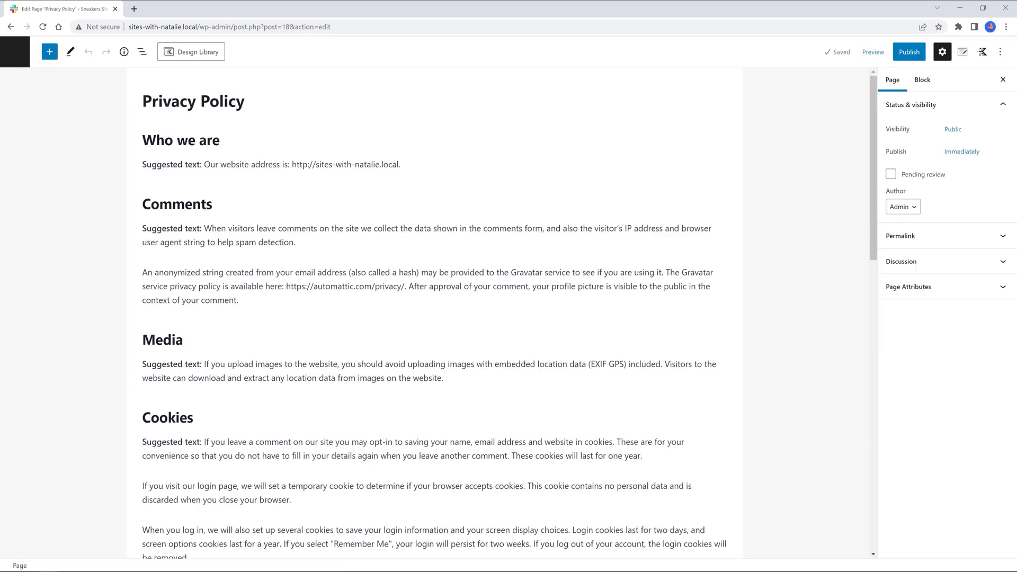
scroll(640, 227, down, 5)
click(916, 52)
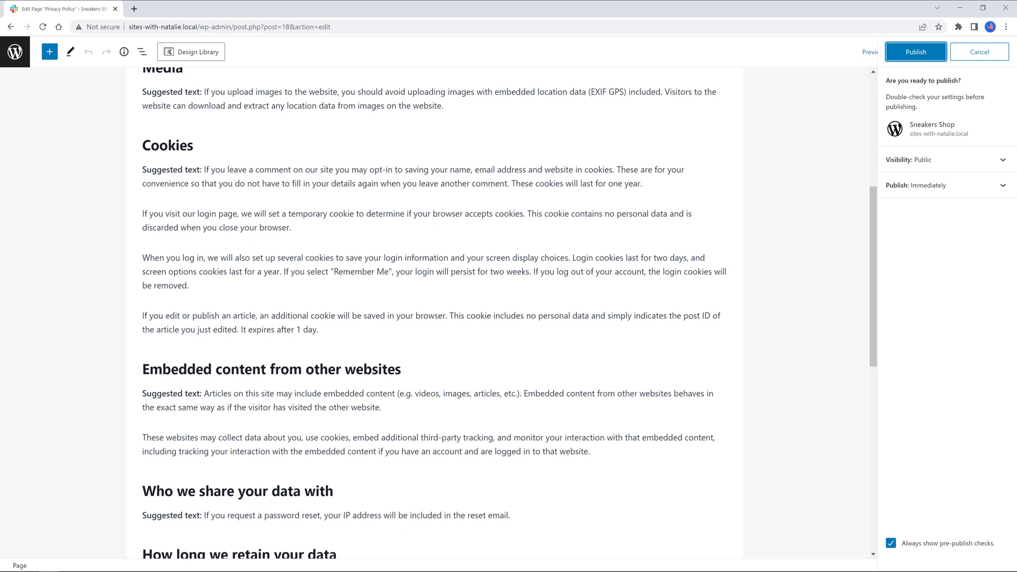
scroll(699, 232, up, 4)
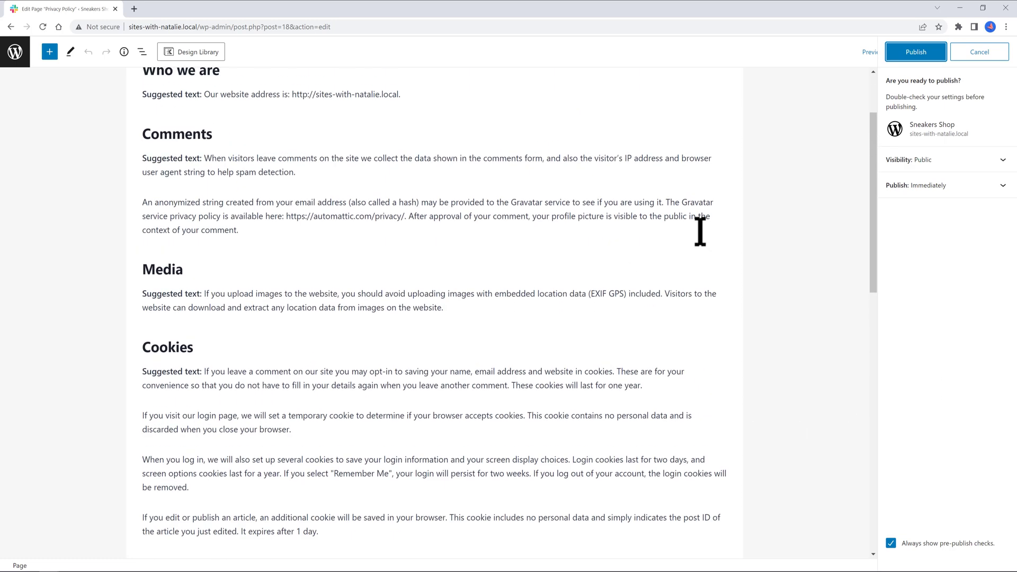
click(916, 53)
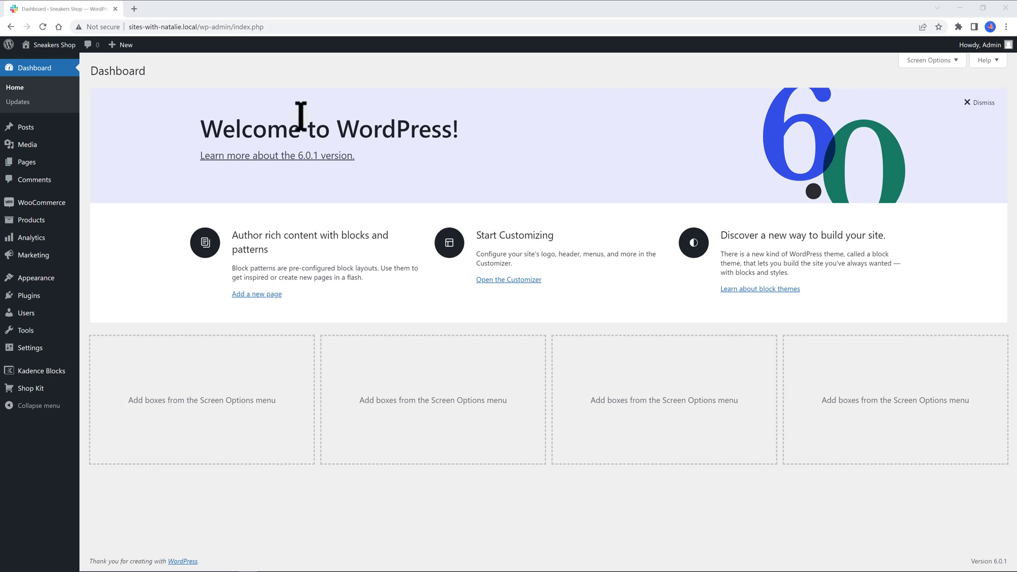
Add a new product named "Keds Women's Jump Kick Leather Slip on Sneaker" with a lorem ipsum description and a regular price of 159
mouse_move(41, 206)
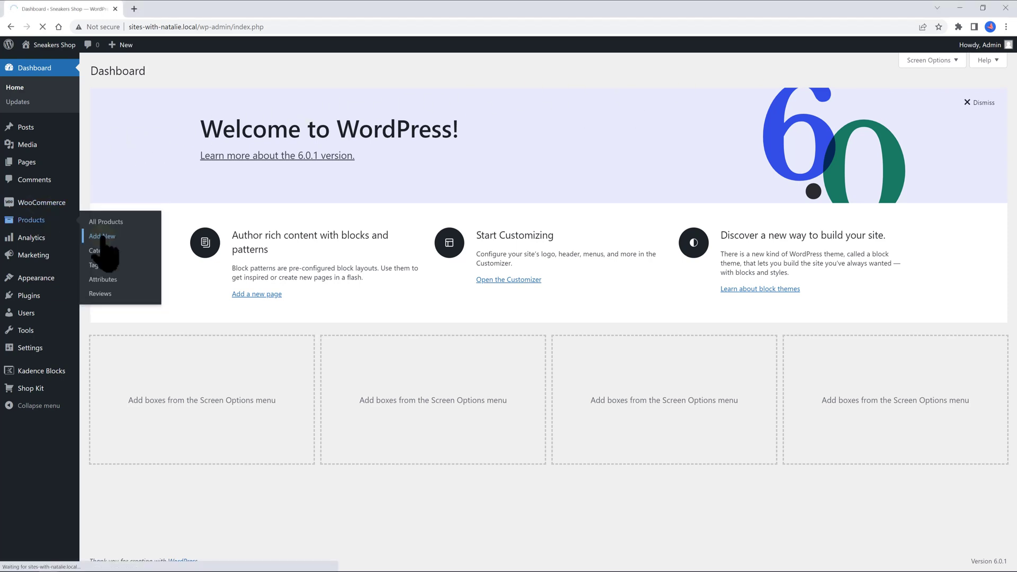
click(101, 236)
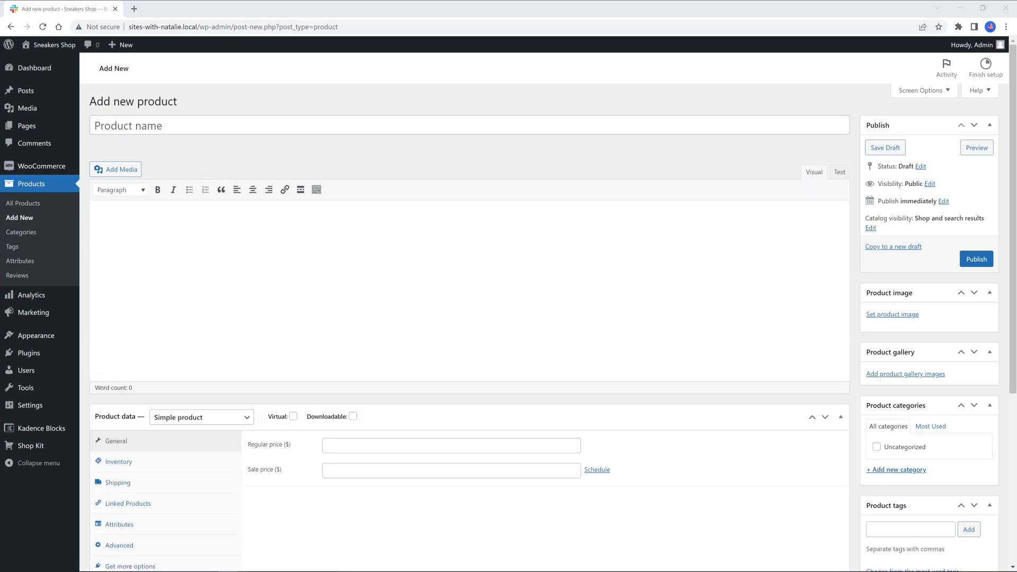
click(129, 122)
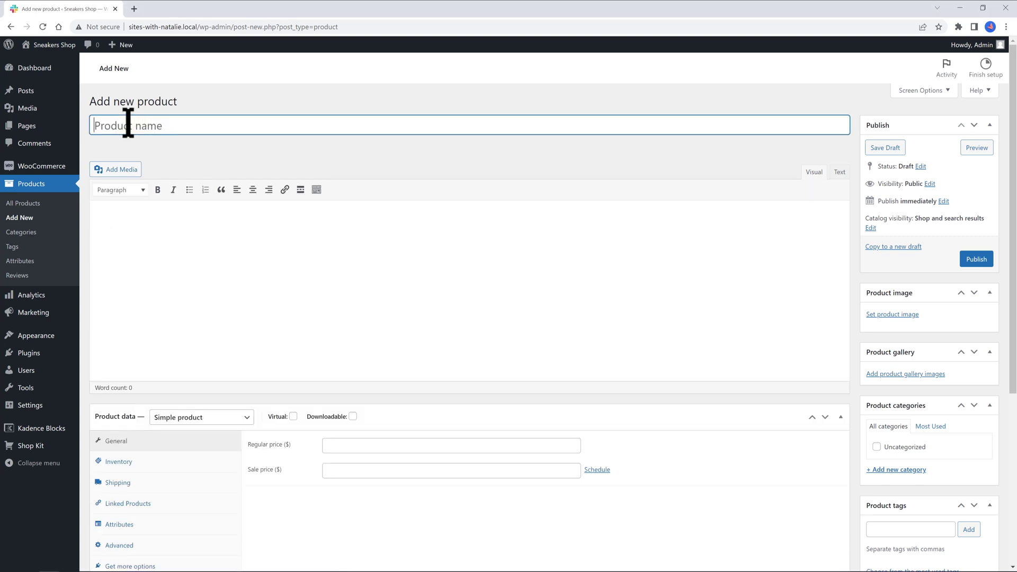
text(Keds Women's Jump Kick Leather Slip on Sneaker)
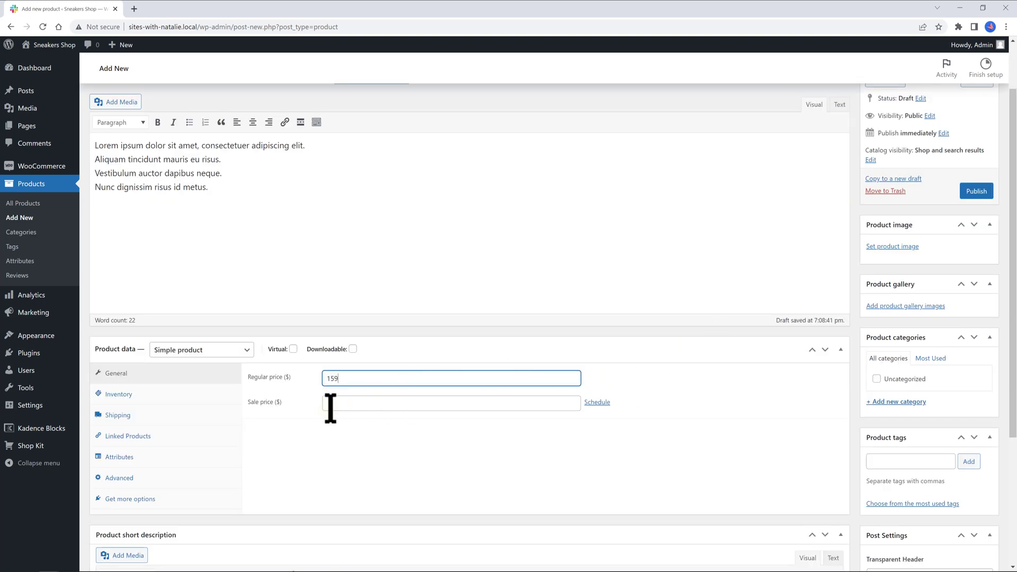
Set the product's sale price to 129 and fill its short description with lorem ipsum text
click(331, 403)
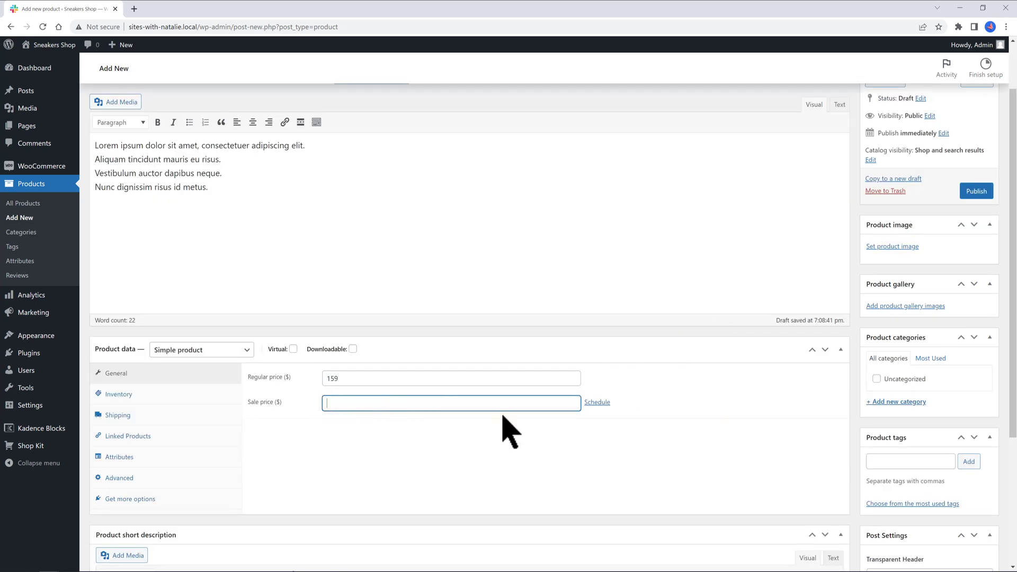
text(12)
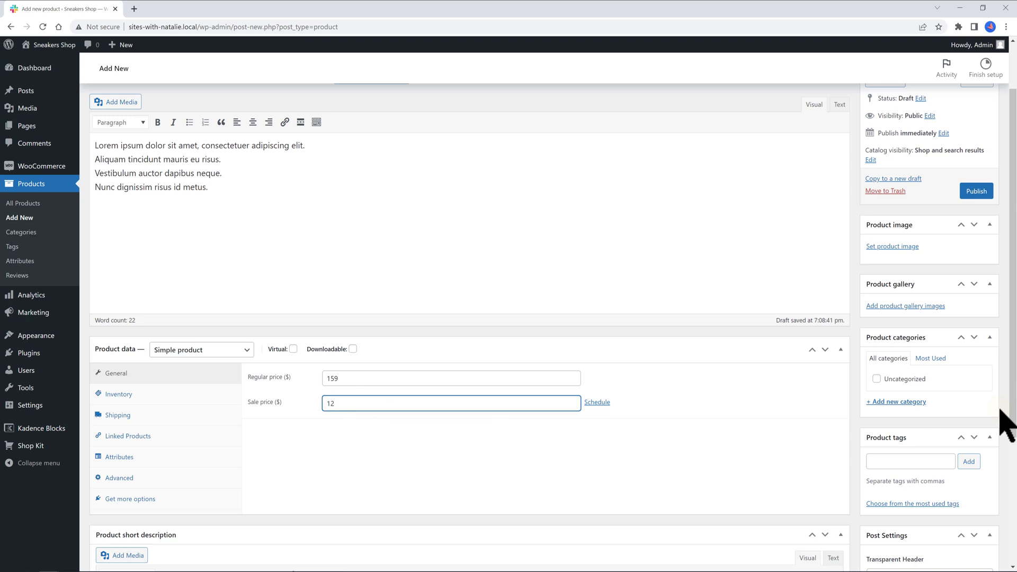
text(9)
click(751, 385)
scroll(750, 386, down, 2)
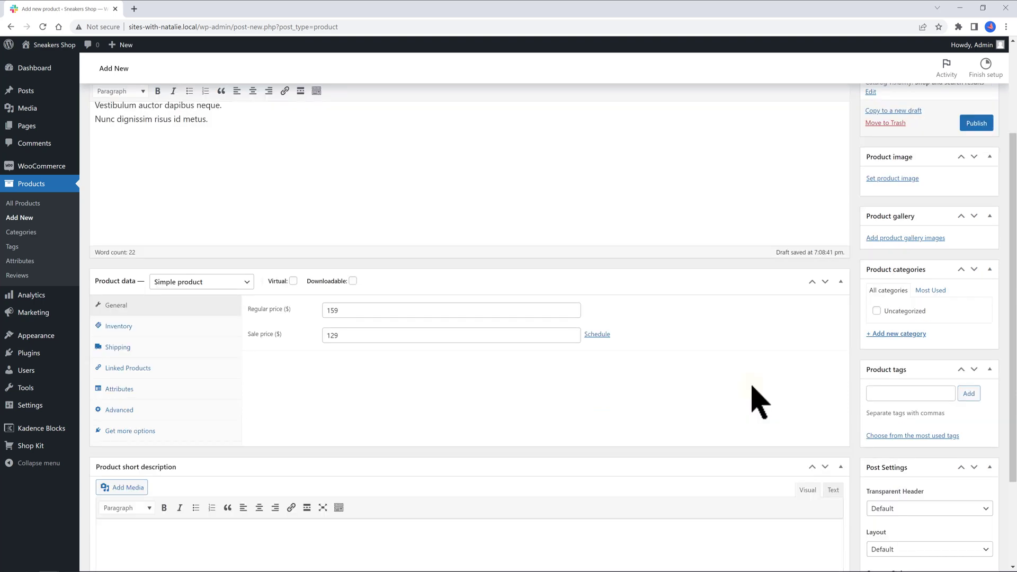
scroll(752, 386, down, 3)
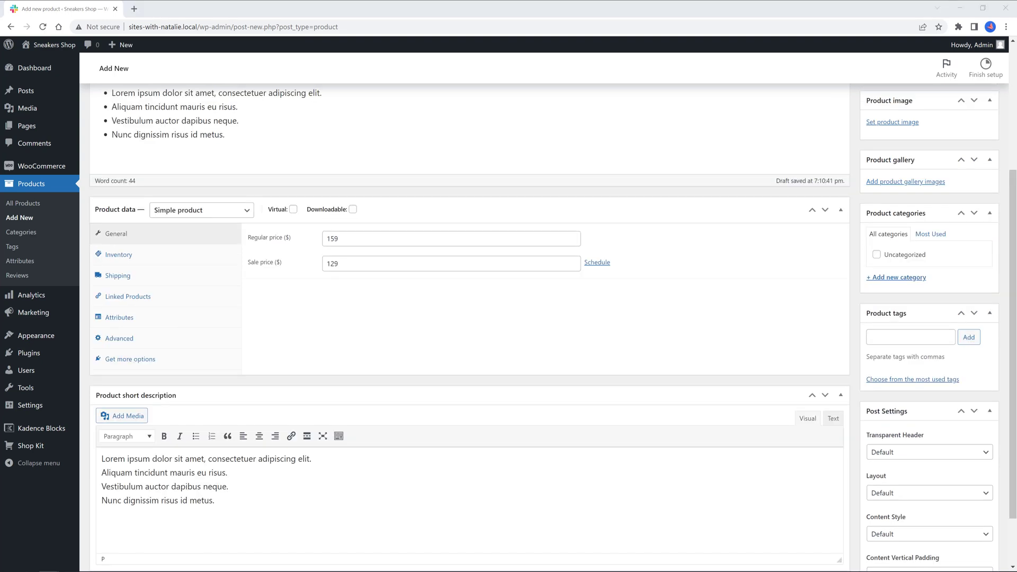
Create a new product category named Women and assign it to the product
click(900, 279)
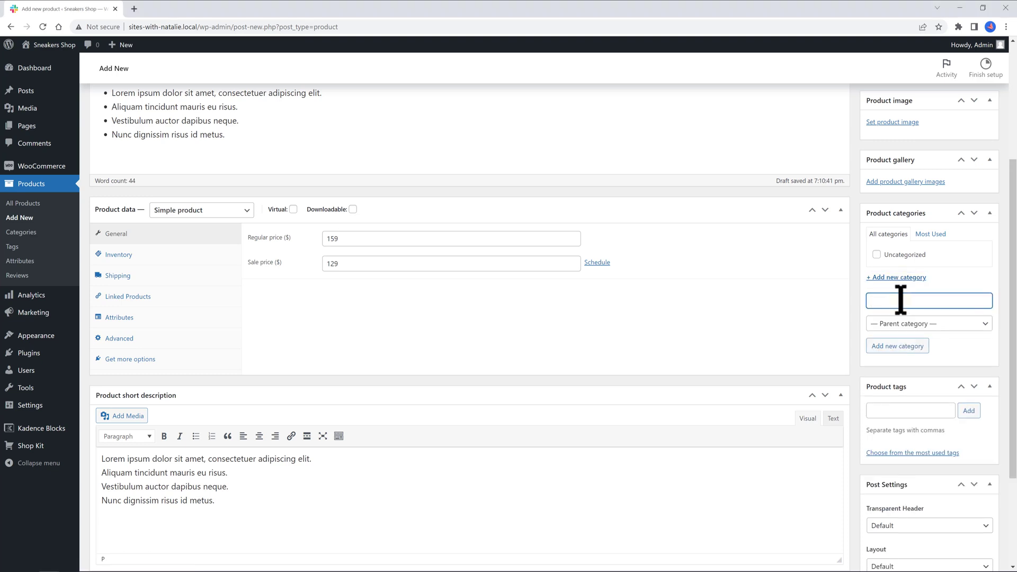
text(Women)
click(891, 347)
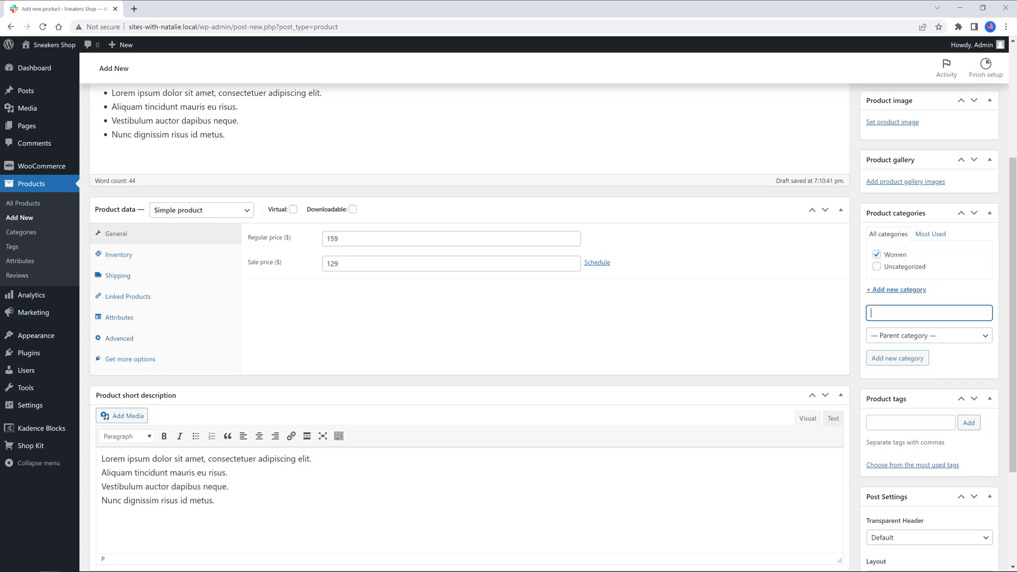
Set the gold lace-up sneakers photo from the media library as the product image
scroll(961, 366, down, 1)
scroll(953, 374, down, 2)
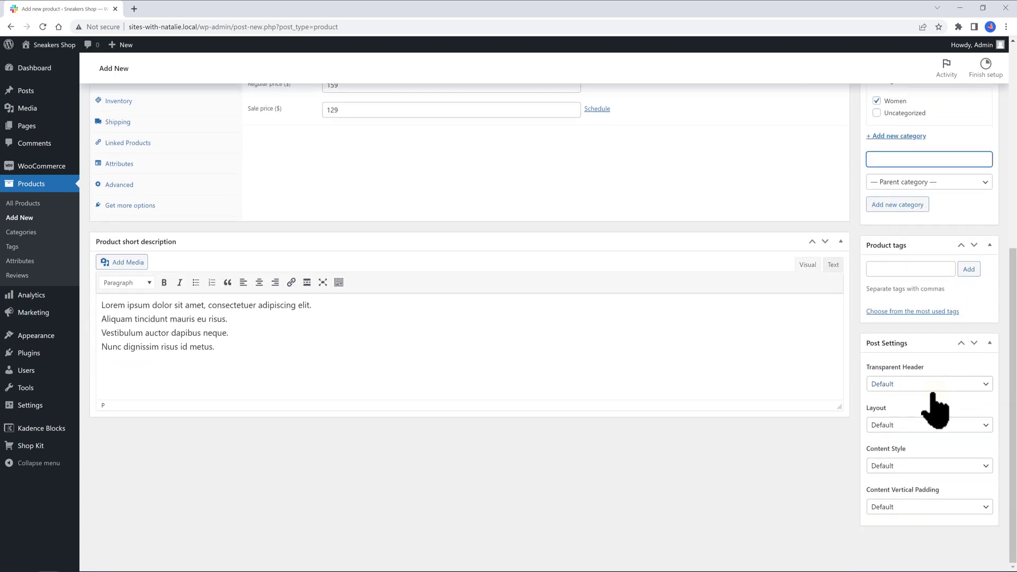
scroll(924, 413, up, 1)
scroll(925, 404, up, 4)
click(902, 241)
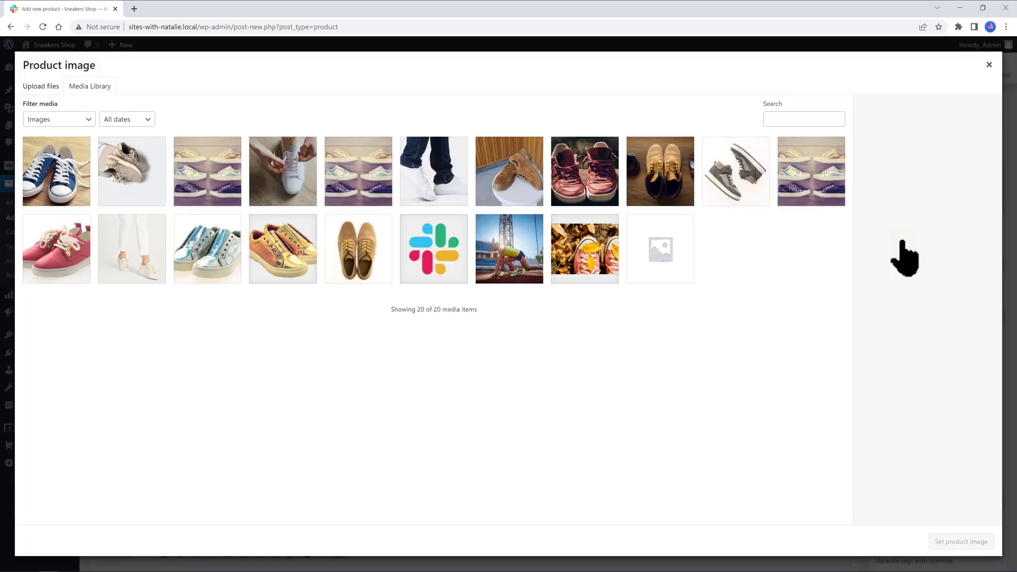
click(280, 276)
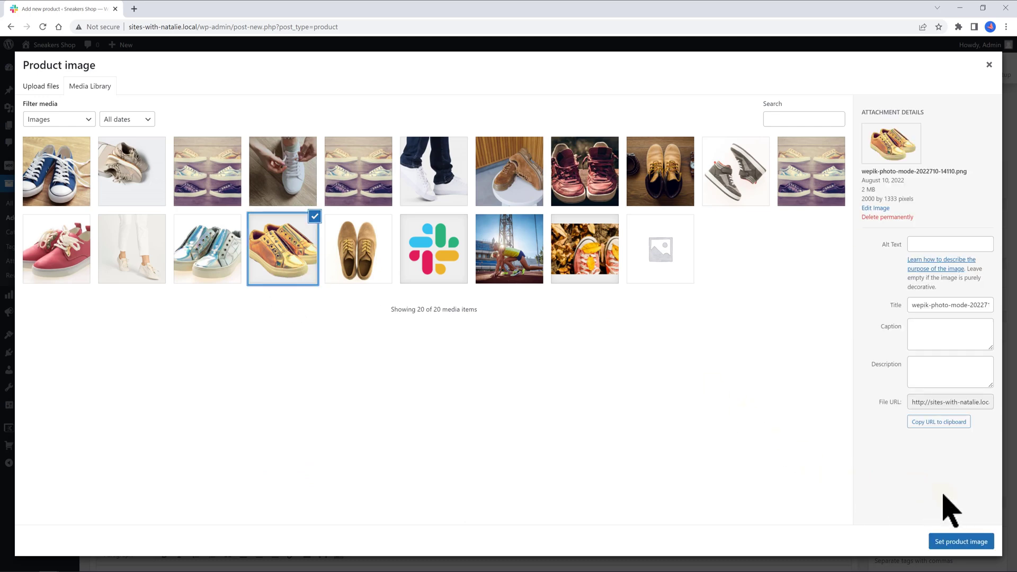
click(955, 543)
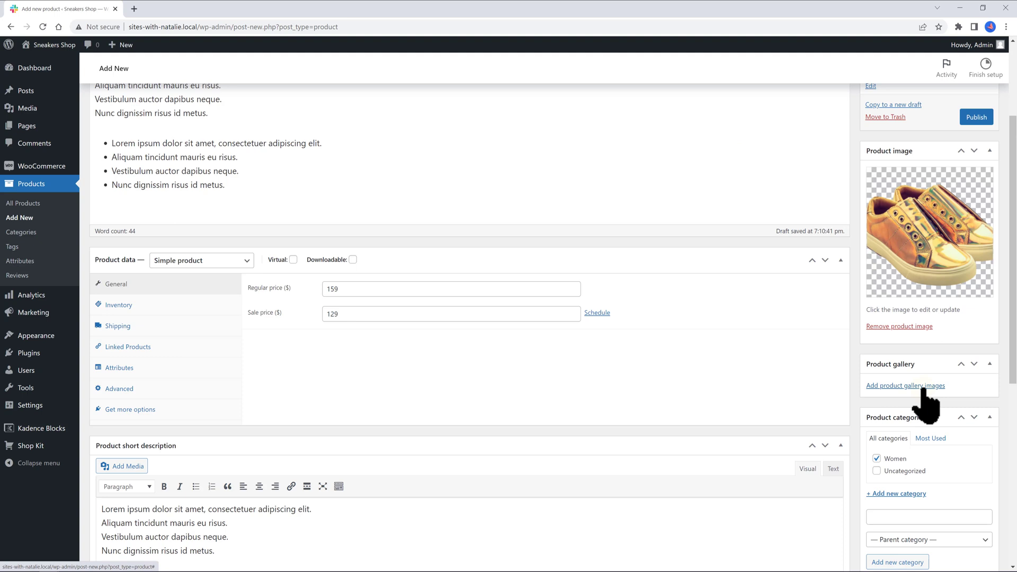
Add the silver sneakers, red sneakers and other shoe photos from the media library to the product gallery, and publish the product
click(925, 386)
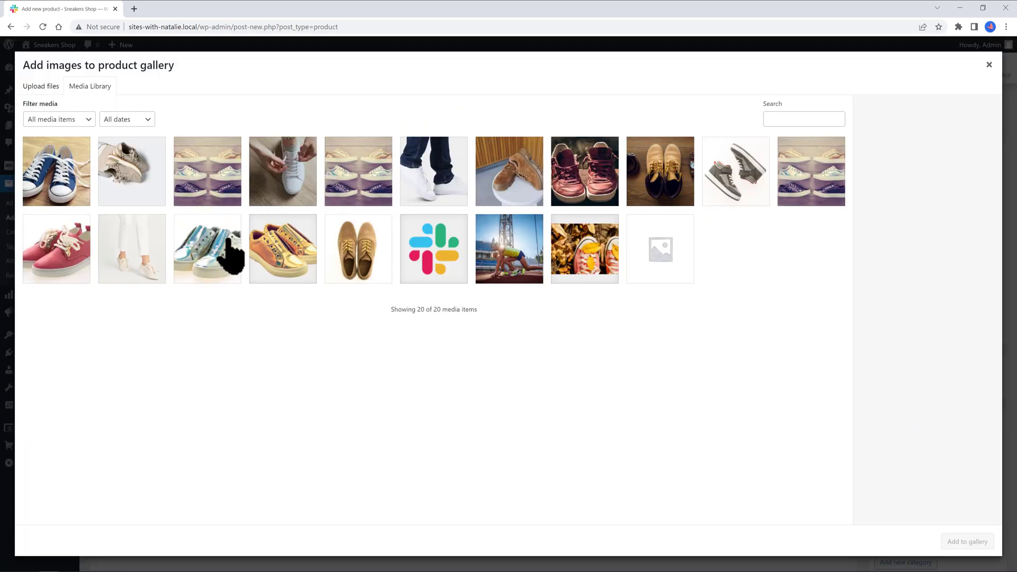
click(237, 228)
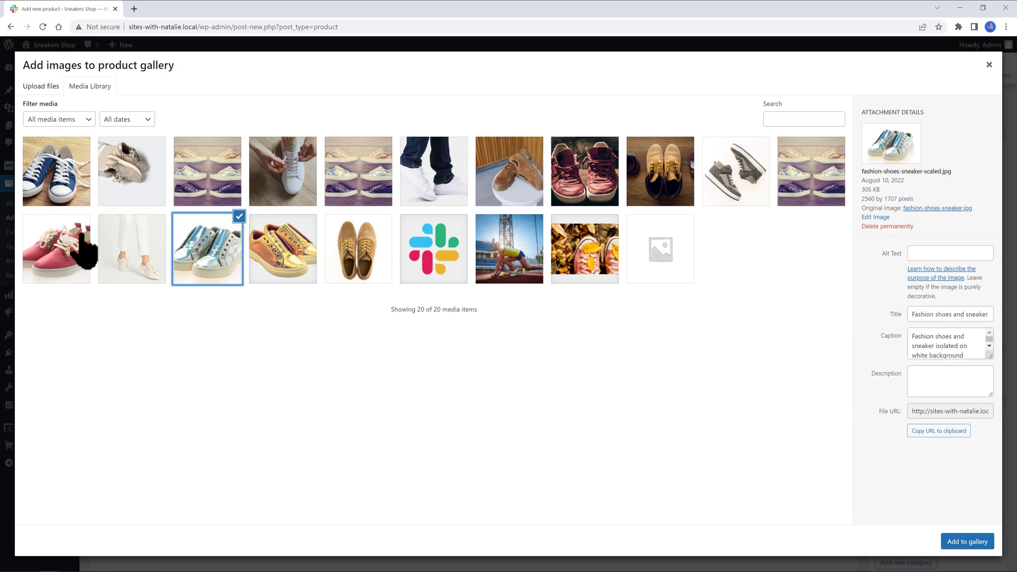
click(68, 233)
shift+click(66, 233)
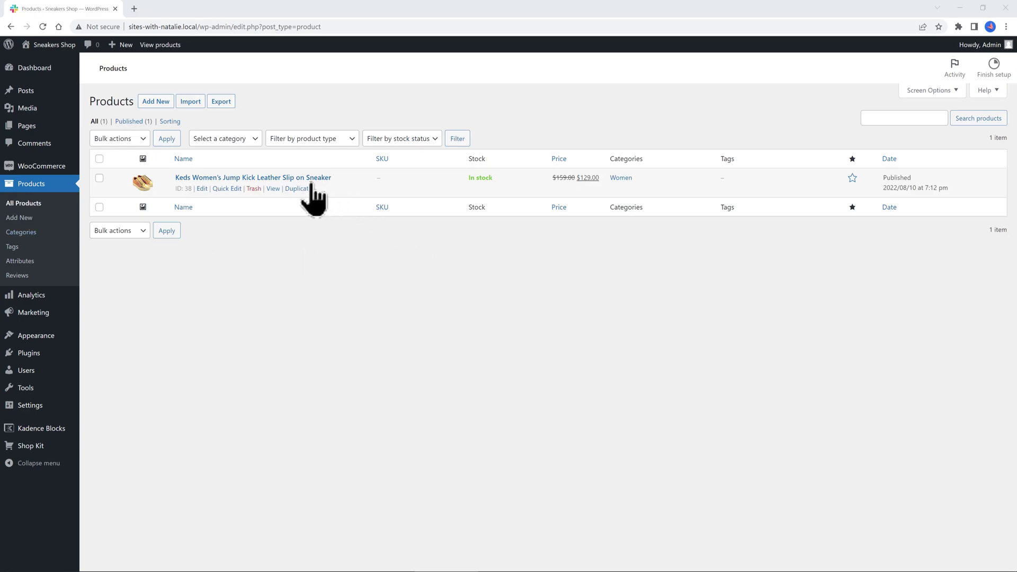
View the published Keds sneaker's store page and return to the dashboard
click(272, 189)
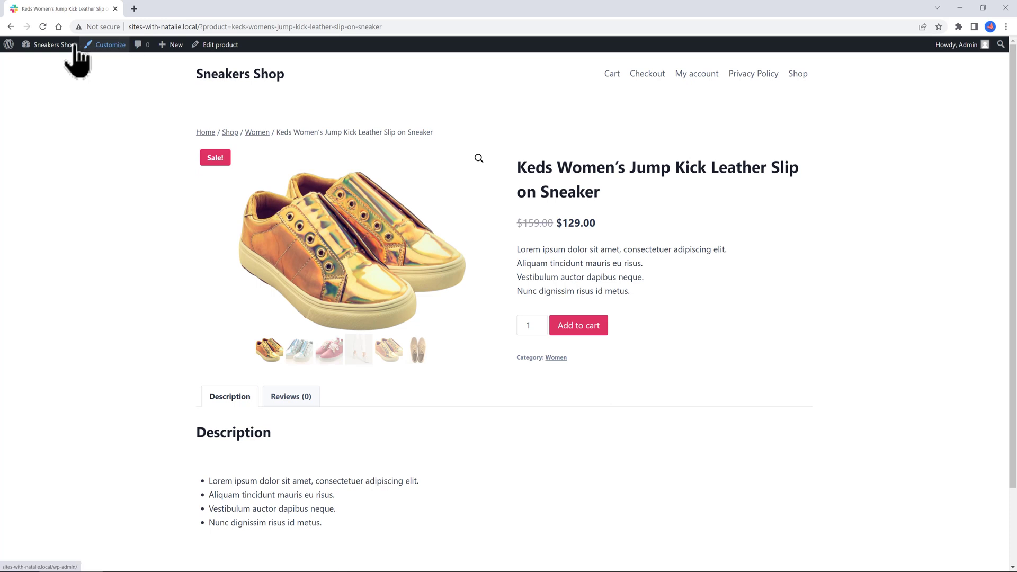
mouse_move(58, 46)
click(38, 64)
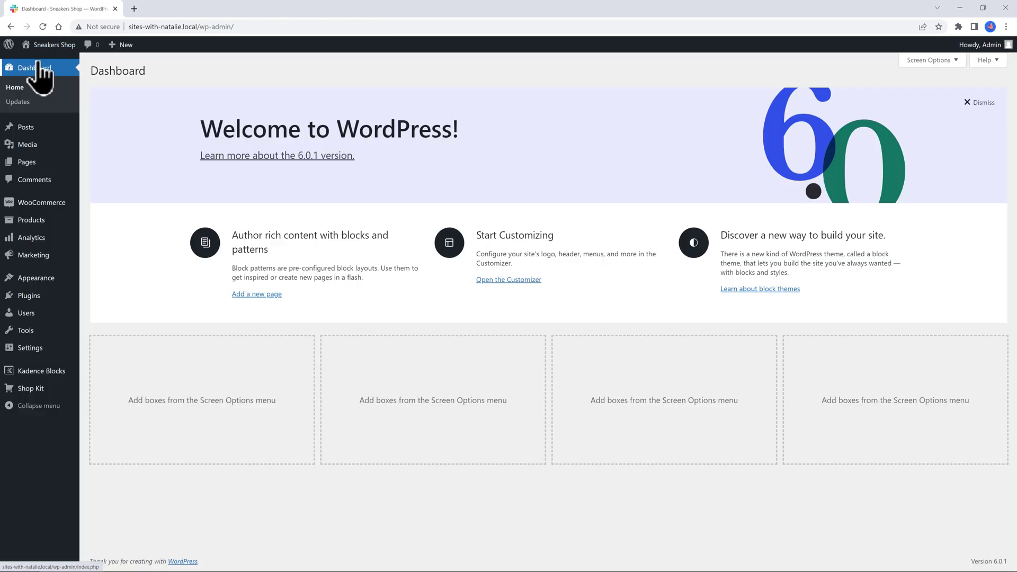
Set the site's permalink structure to Post name and save the permalink settings
mouse_move(31, 351)
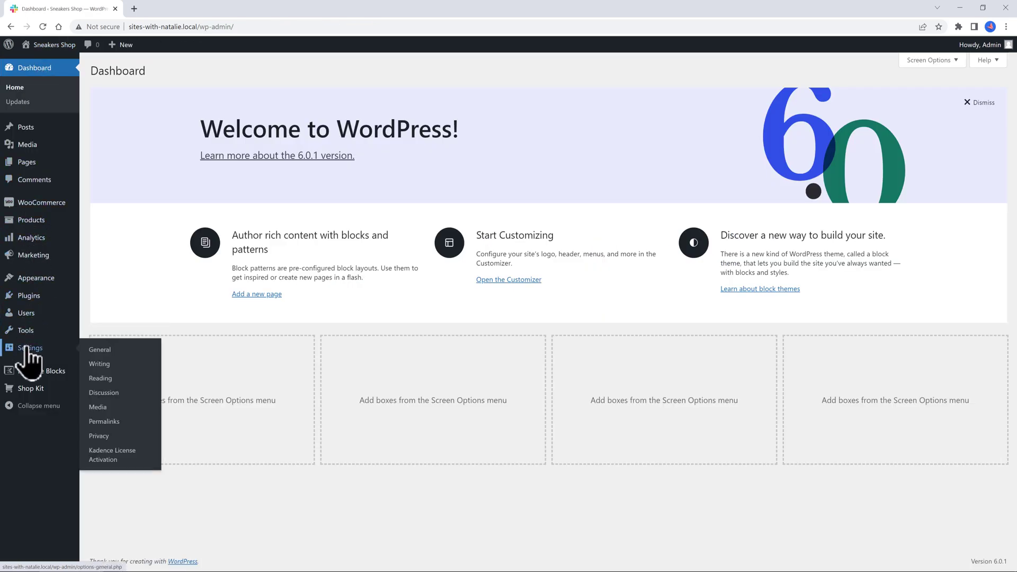
click(106, 421)
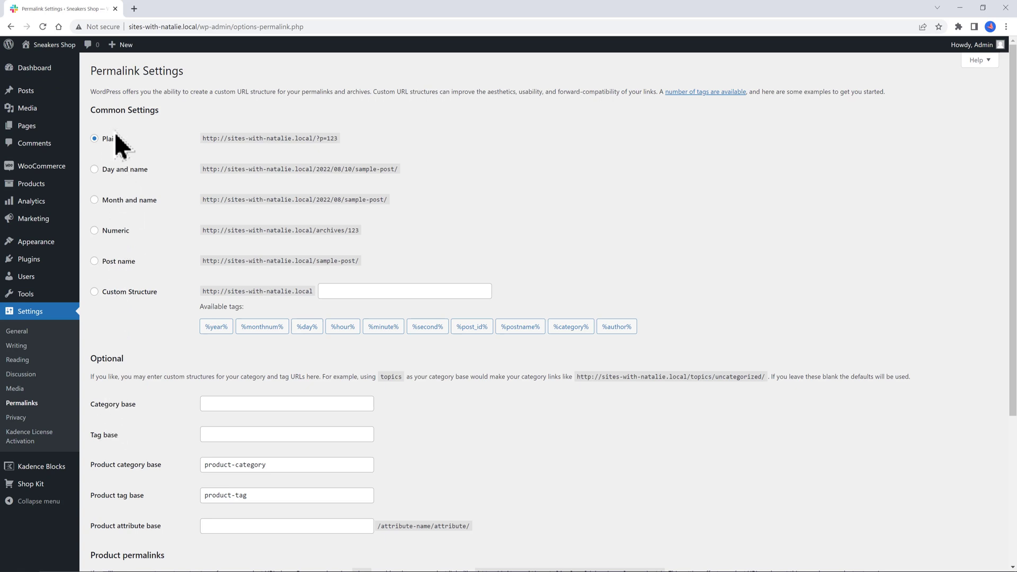
click(118, 261)
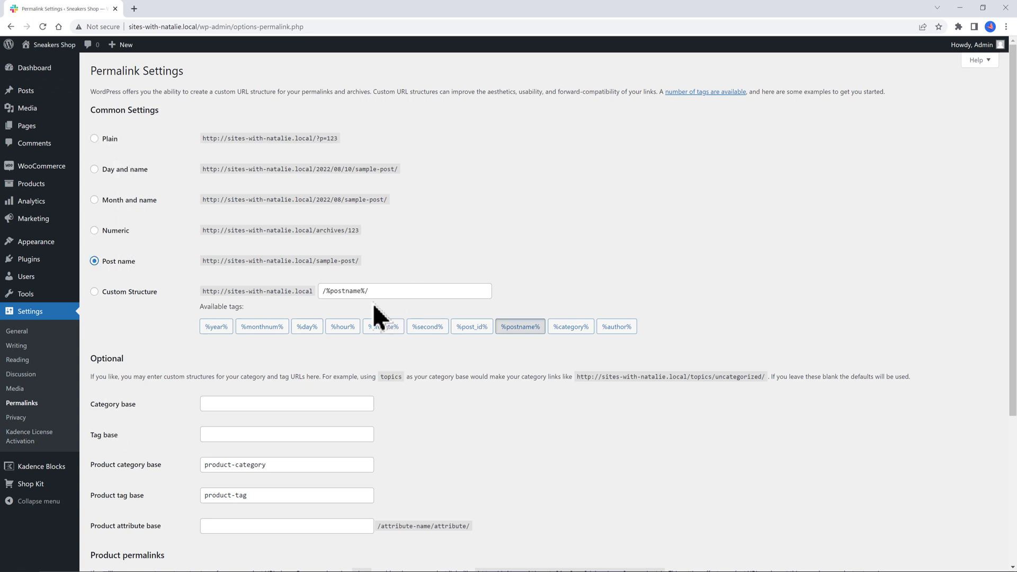
scroll(372, 303, down, 1)
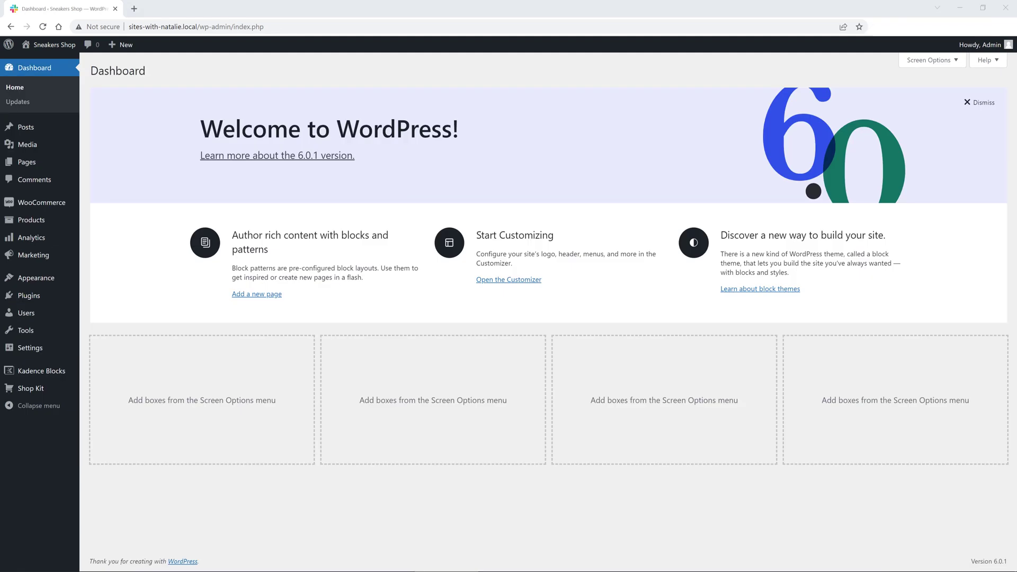
Add a new product named "Women's sneakers Shoes" with the blue sneakers photo as product image and a bulleted lorem ipsum description
click(50, 209)
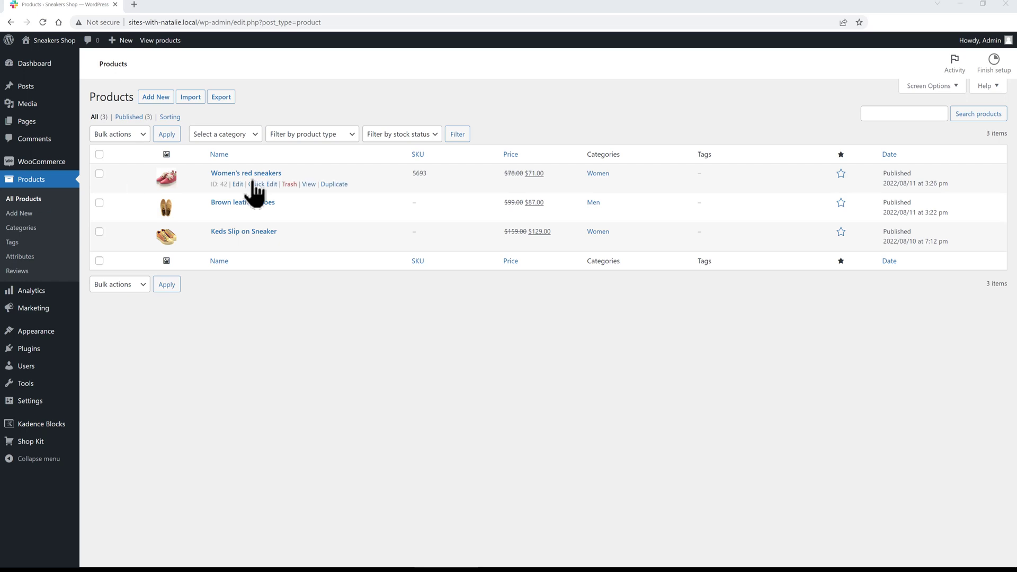
click(155, 97)
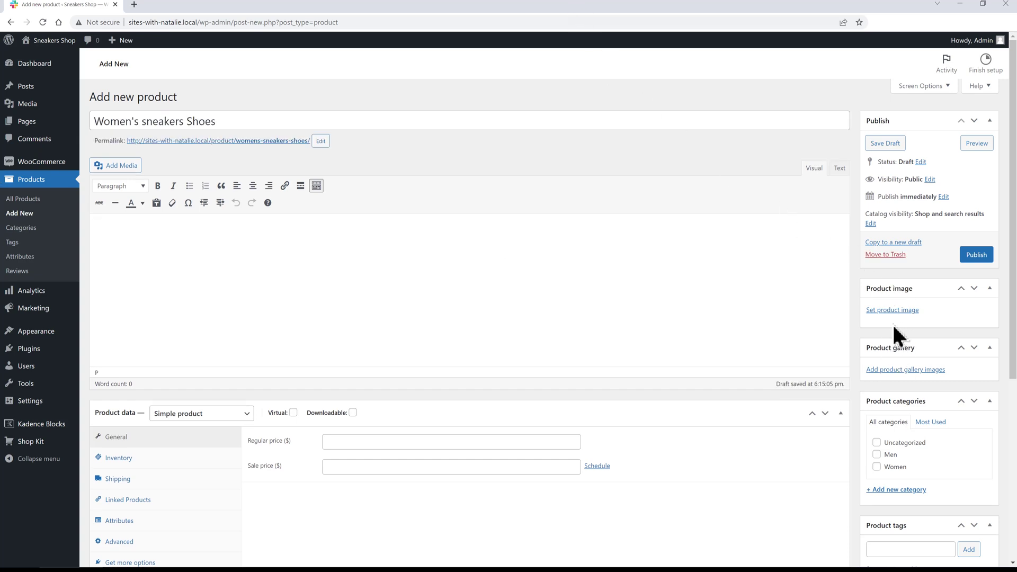
click(892, 310)
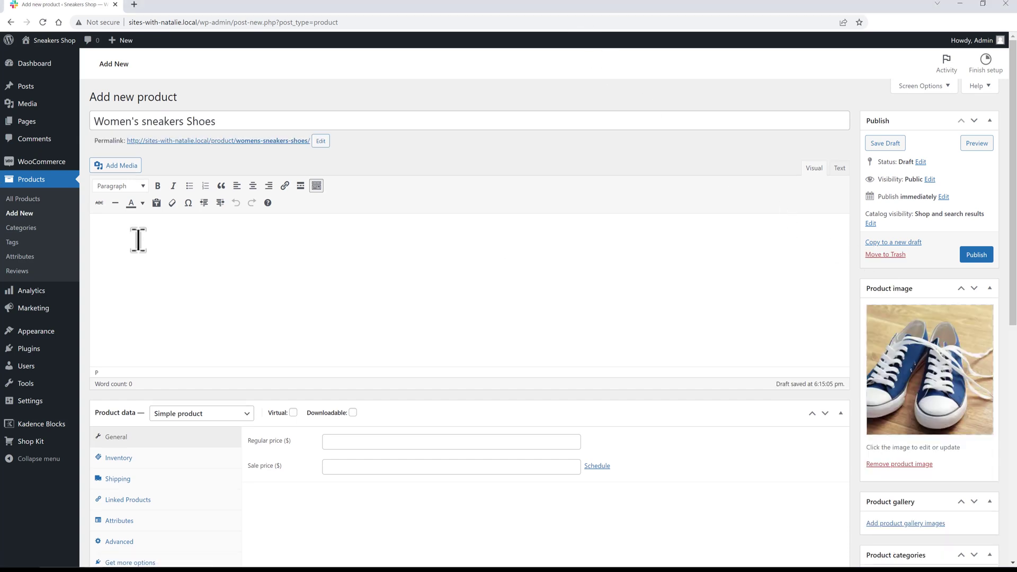
text(Lorem ipsum dolor sit amet, consectetuer adipiscing elit. Aliquam tincidunt mauris eu risus. Vestibulum auctor dapibus neque. Nunc dignissim risus id metus. Cras ornare tristique elit.)
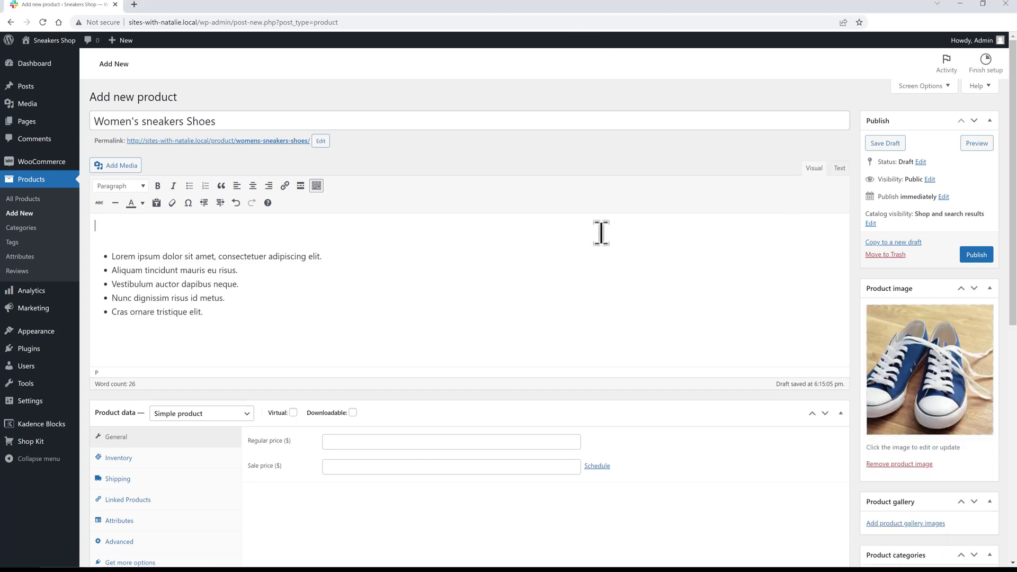
Change the product type to Variable product and set its SKU to 1234
scroll(424, 284, down, 3)
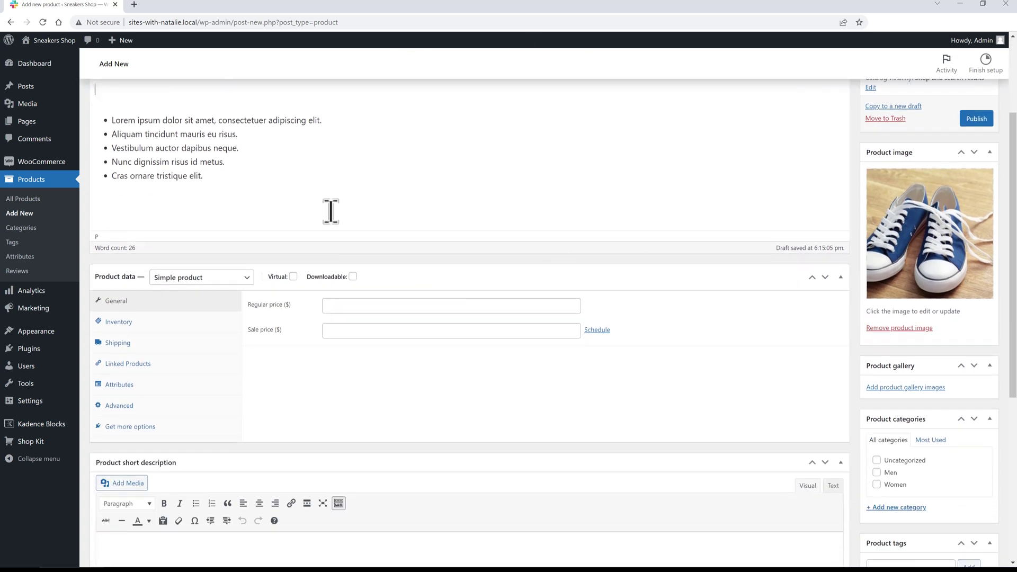
click(220, 276)
click(197, 330)
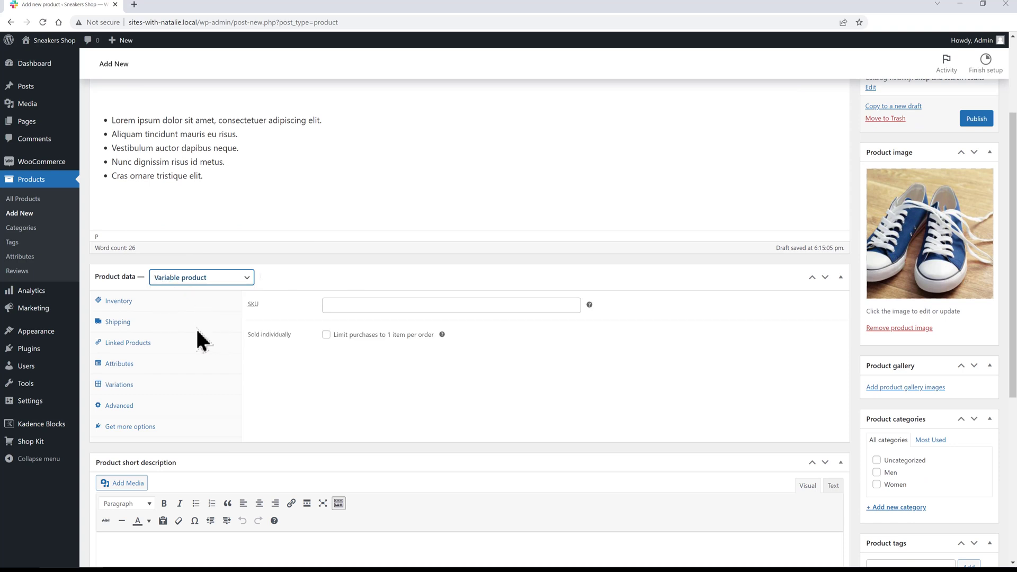
click(144, 301)
click(358, 307)
text(1234)
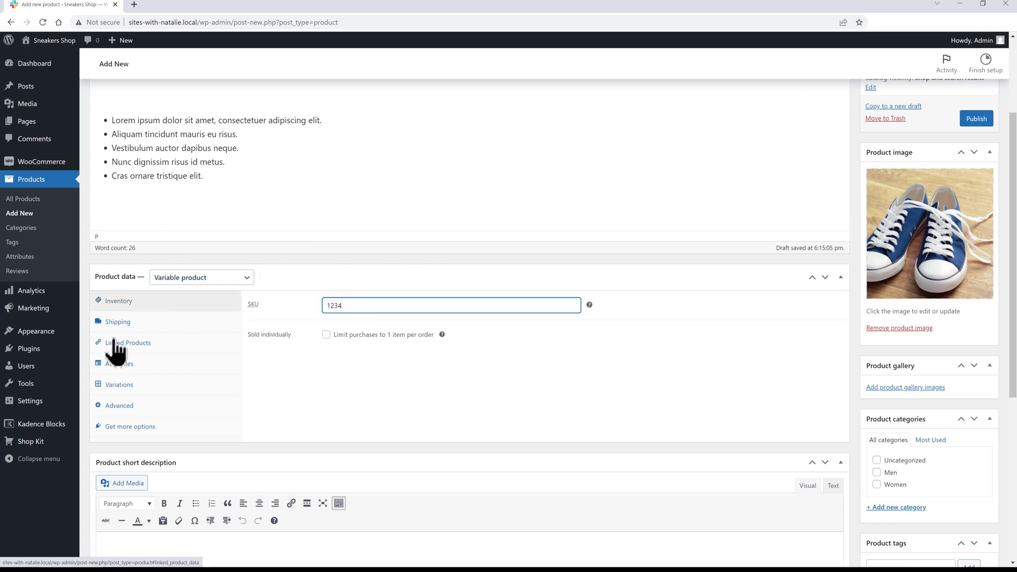
click(300, 364)
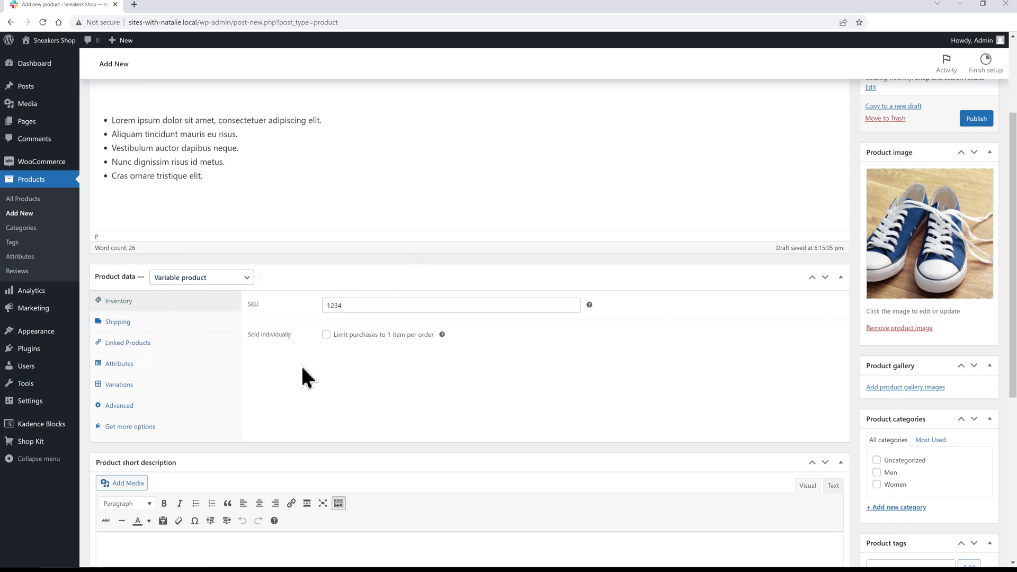
Fill the product's short description with a lorem ipsum paragraph and assign the Women category
scroll(301, 364, down, 3)
click(134, 427)
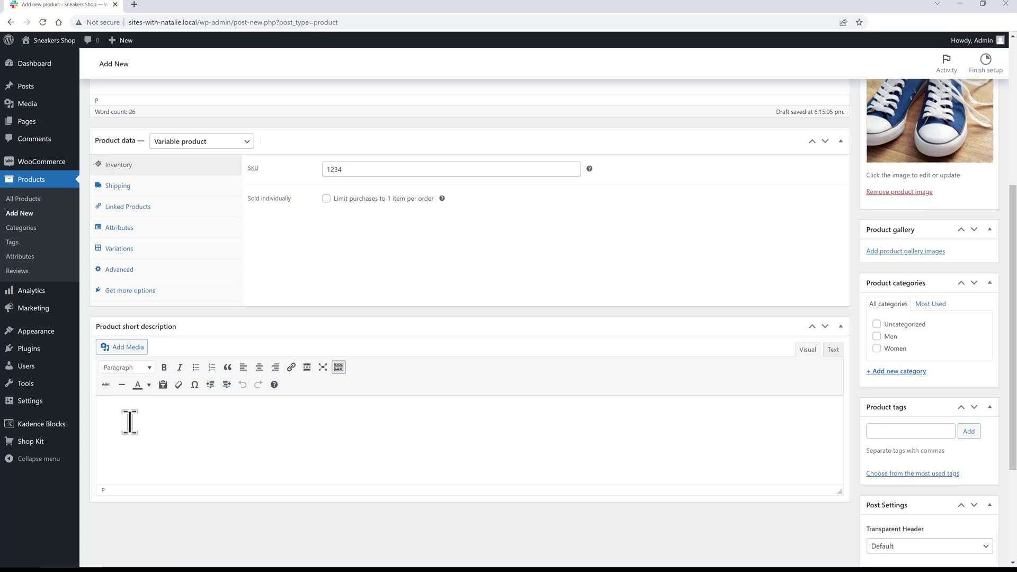
text(Lorem ipsum dolor sit amet, consectetuer adipiscing elit. Donec odio. Quisque volutpat mattis eros. Nullam malesuada erat ut turpis. Suspendisse urna nibh, viverra non, semper suscipit, posuere a, pede.)
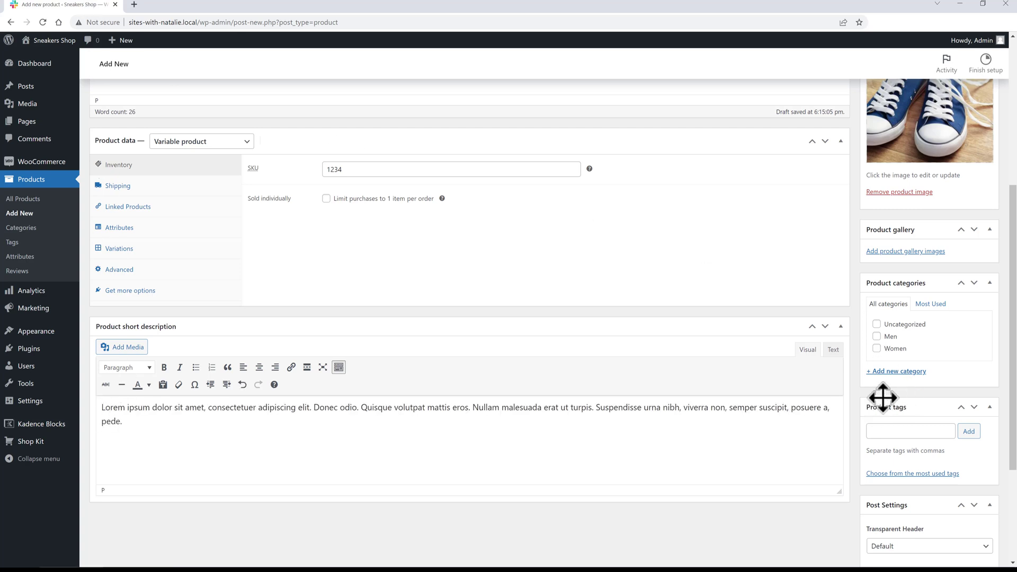
scroll(314, 289, up, 1)
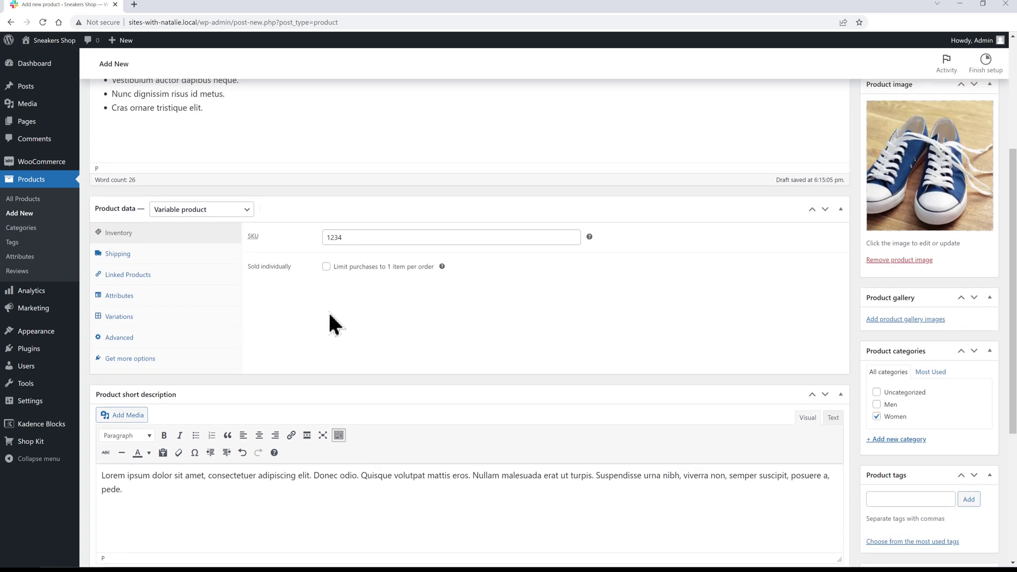
Add a custom product attribute named Size to the variable product
click(124, 298)
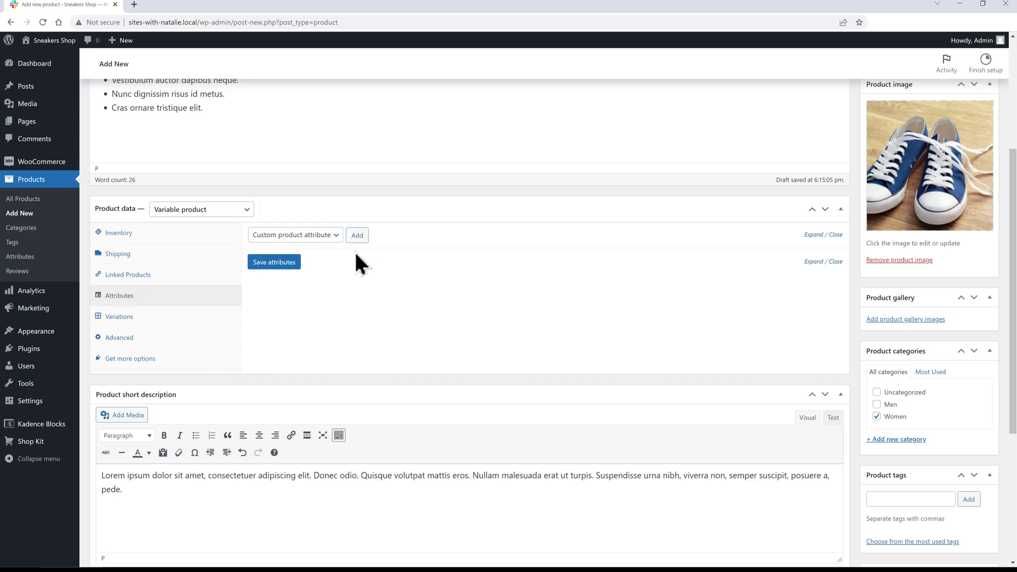
scroll(354, 287, up, 2)
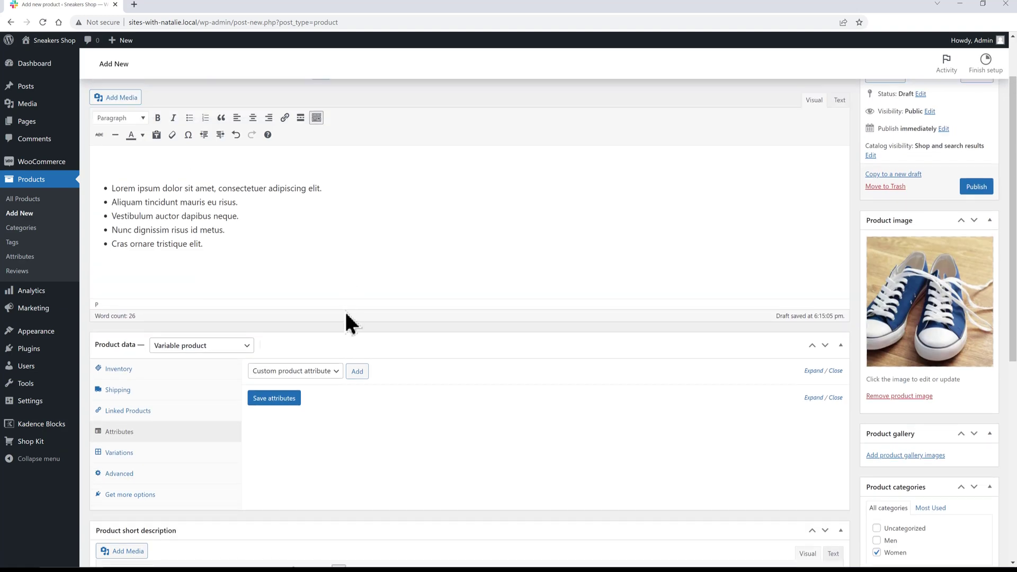
click(333, 371)
click(329, 384)
click(352, 370)
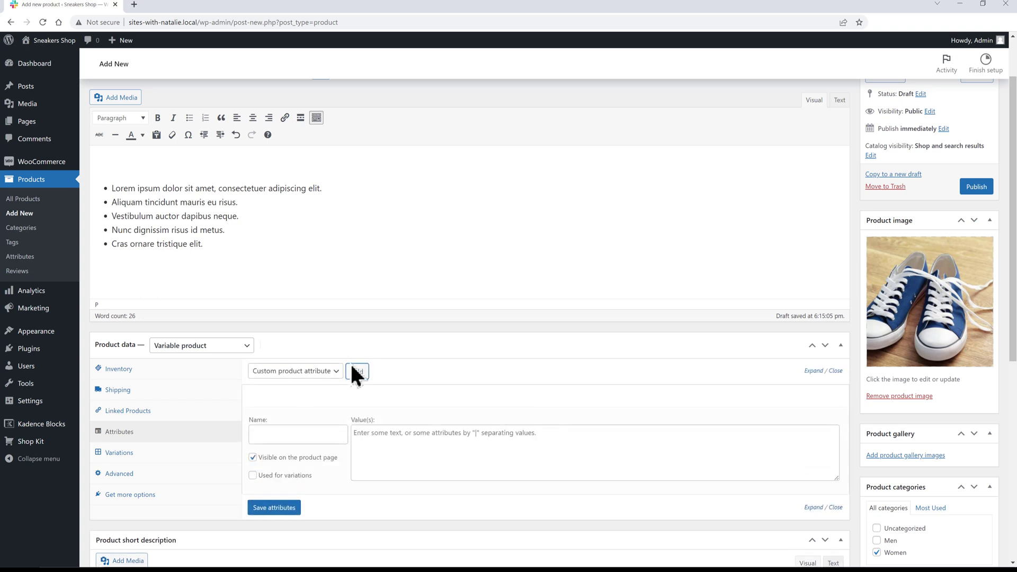
click(263, 432)
Give the Size attribute the values "Small | Medium | Large", enable it for variations, and save the attributes
click(408, 449)
text(Small |)
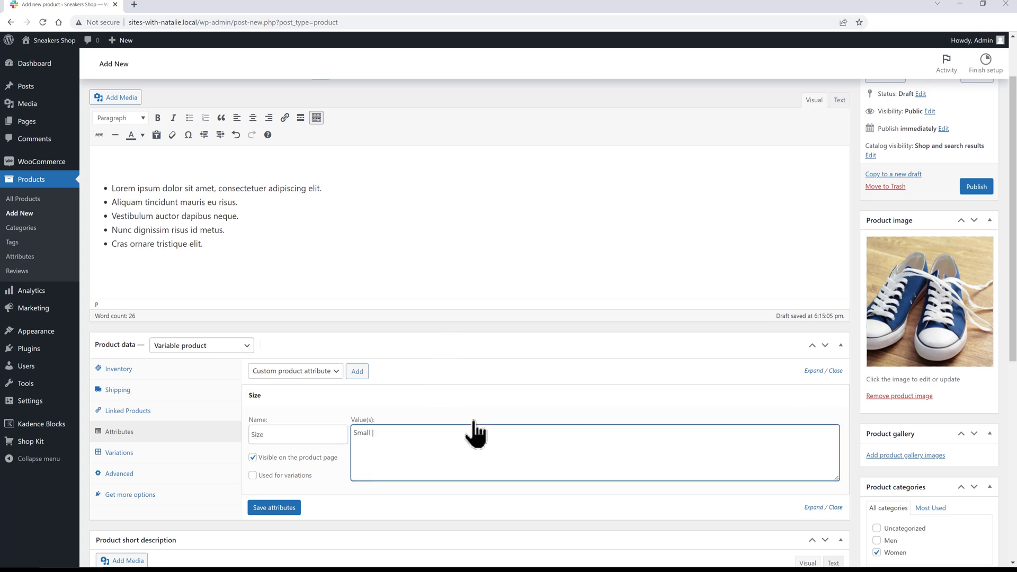
text( Medium | Large)
click(253, 475)
click(274, 508)
Create the product's variations from all attributes
scroll(406, 405, down, 3)
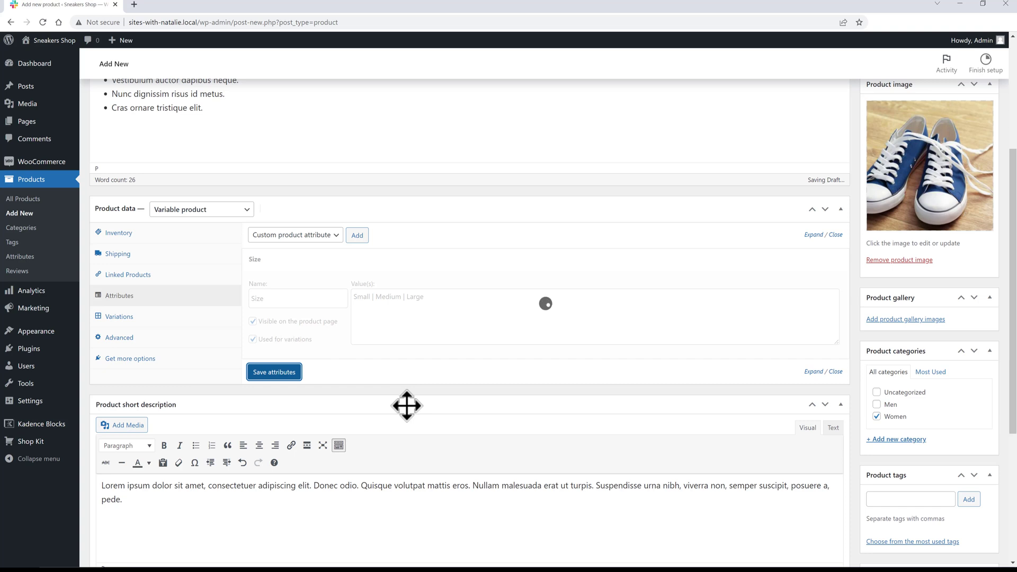
click(119, 316)
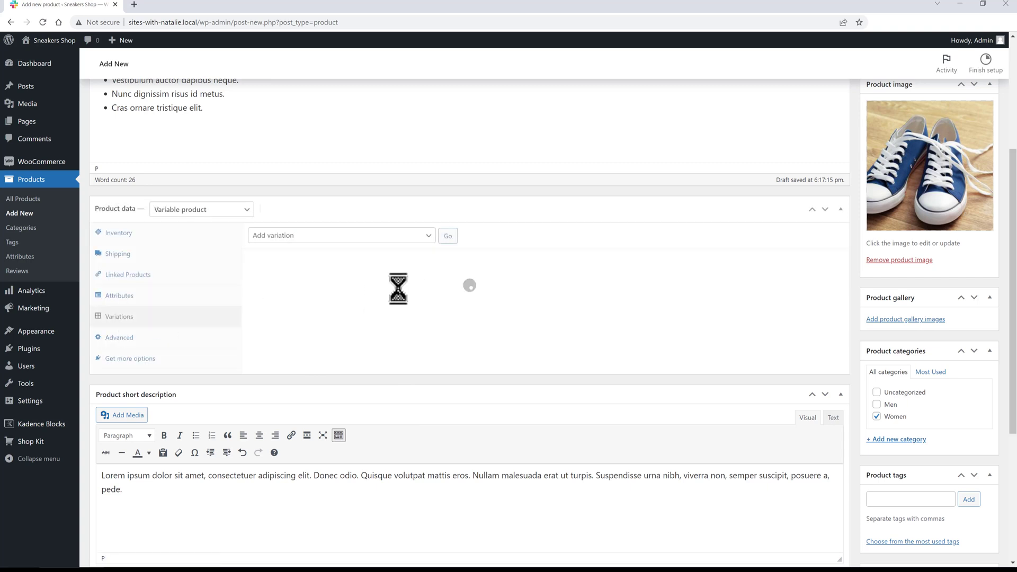
click(417, 238)
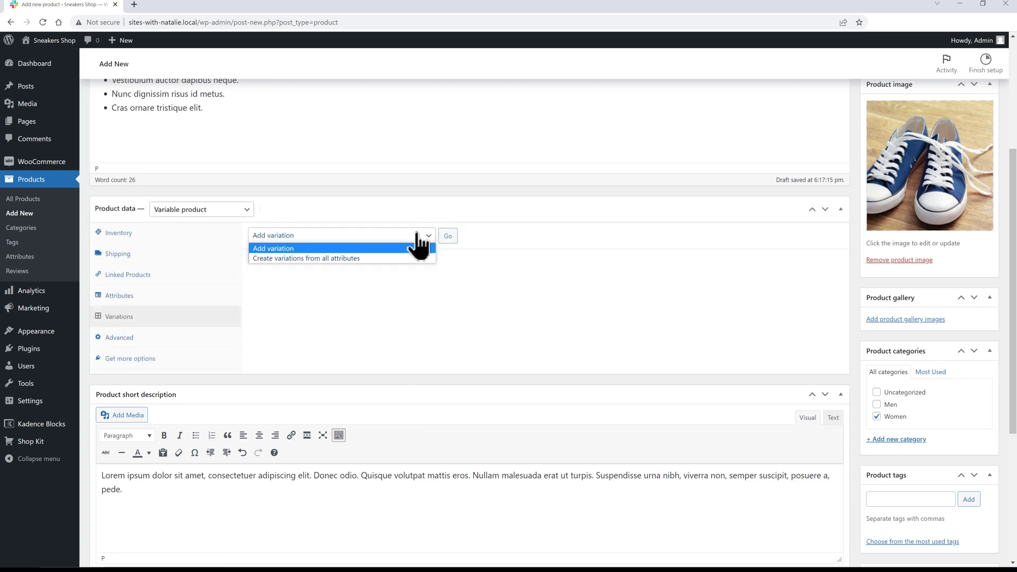
click(355, 258)
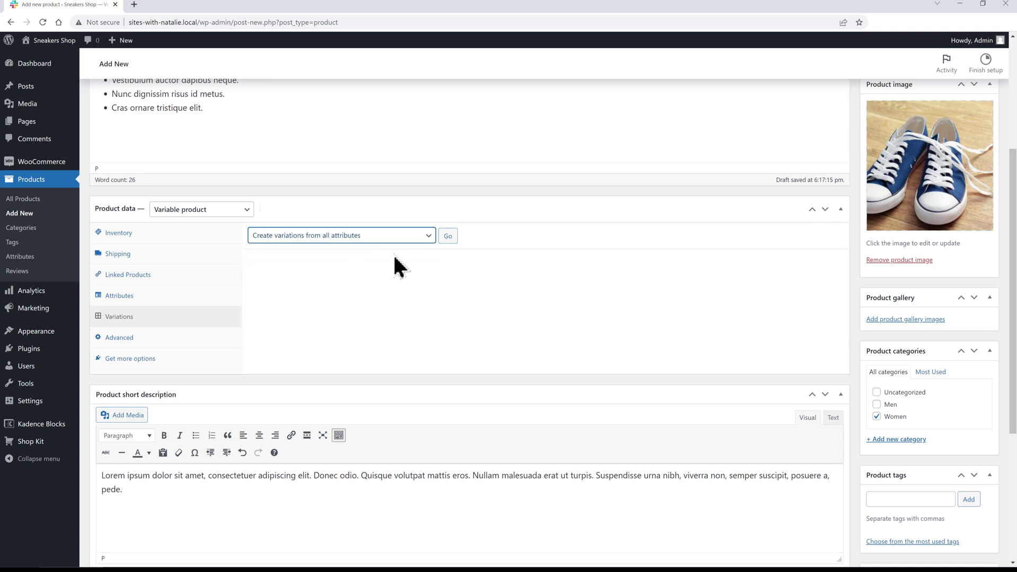
click(448, 235)
click(560, 94)
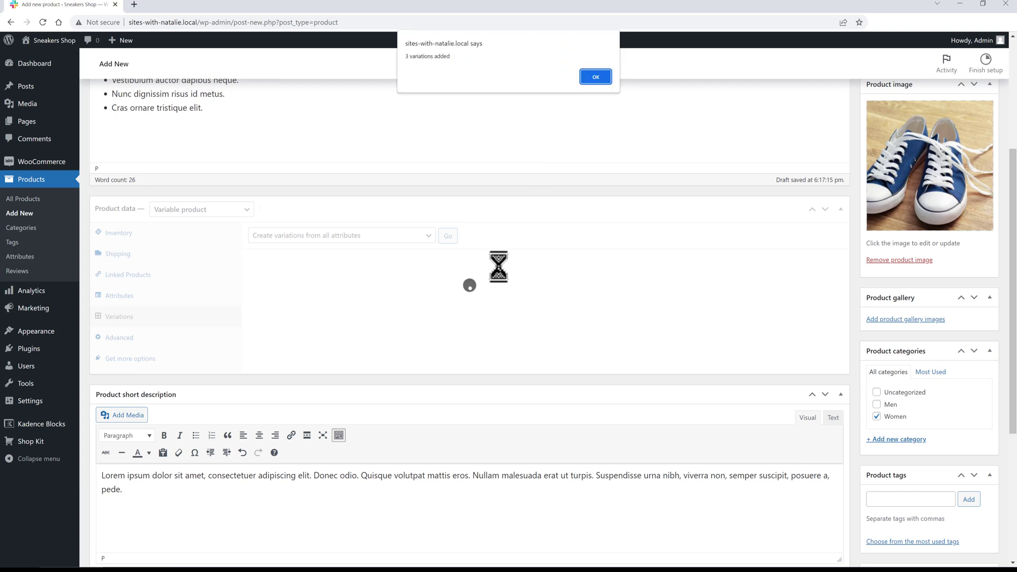
click(596, 76)
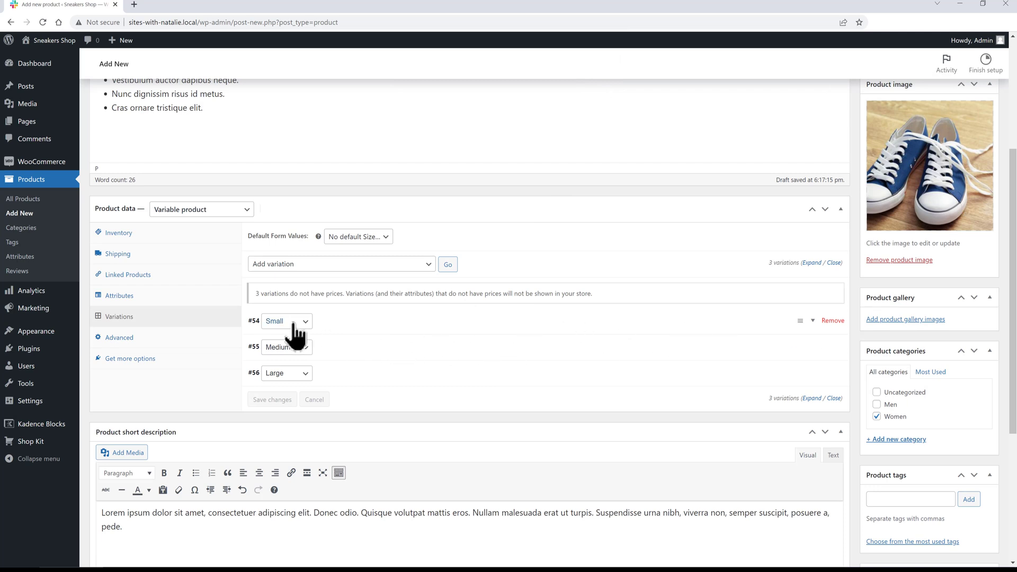
Give the Small variation the SKU 1234, the blue new-sneakers image and a regular price of $66
click(813, 327)
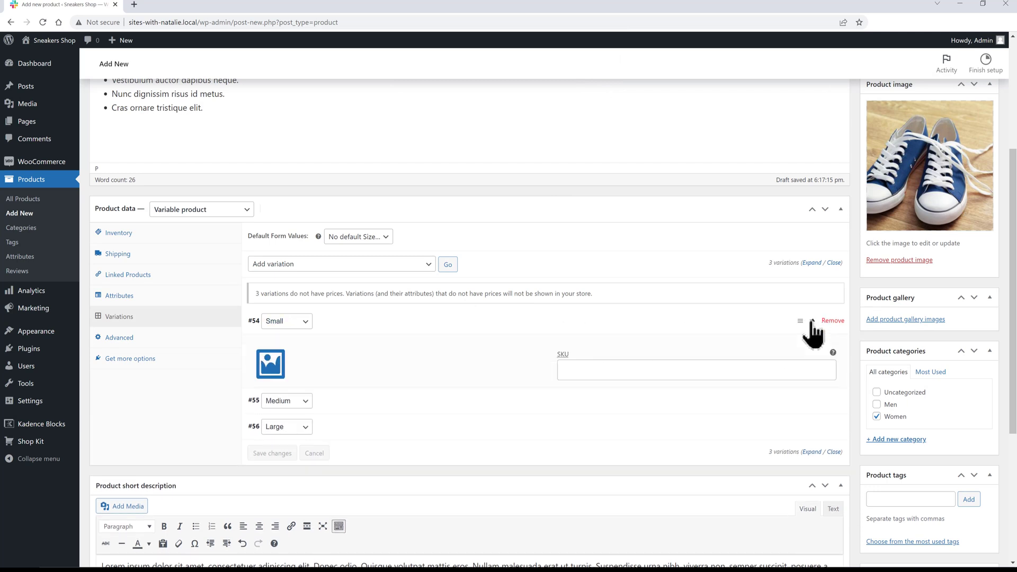
click(571, 370)
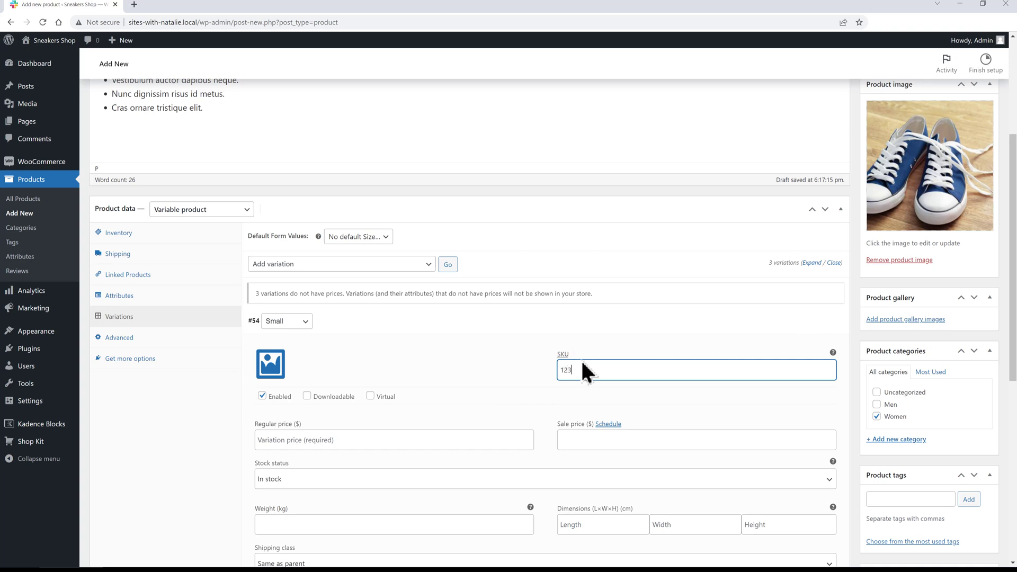
click(270, 364)
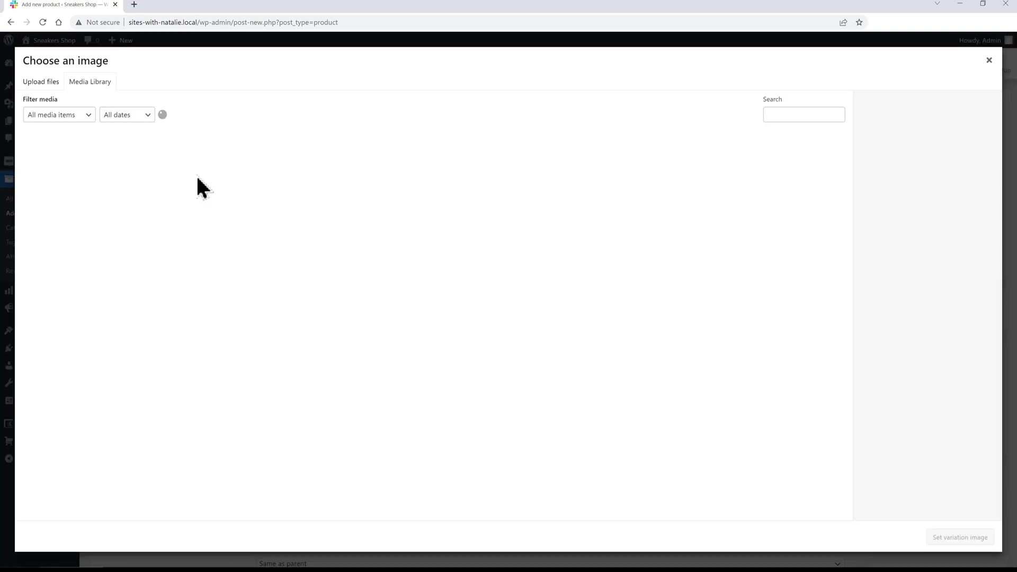
click(130, 190)
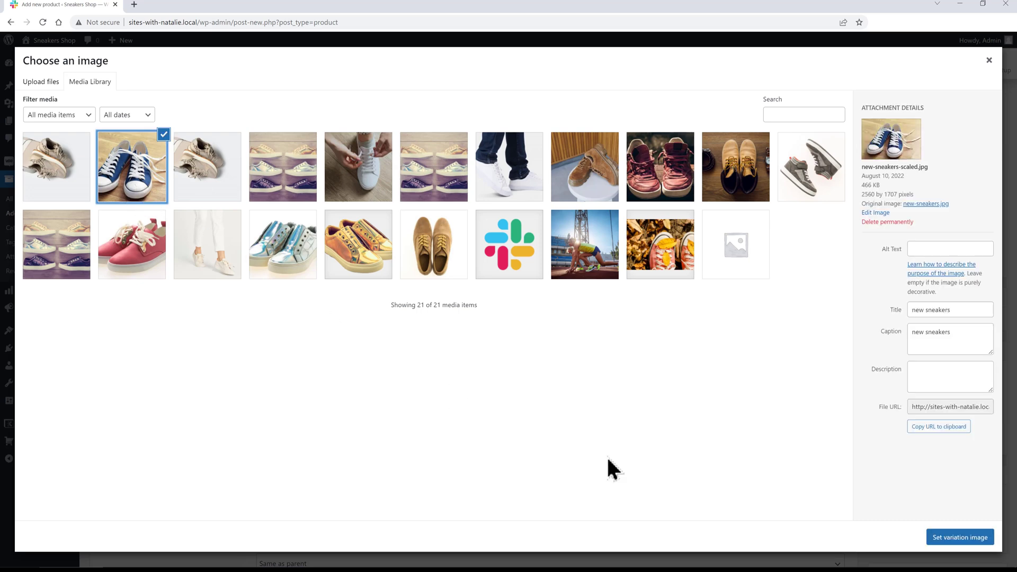
click(944, 537)
Assign the blue new-sneakers image to the Medium variation and set its regular price to $66
click(295, 281)
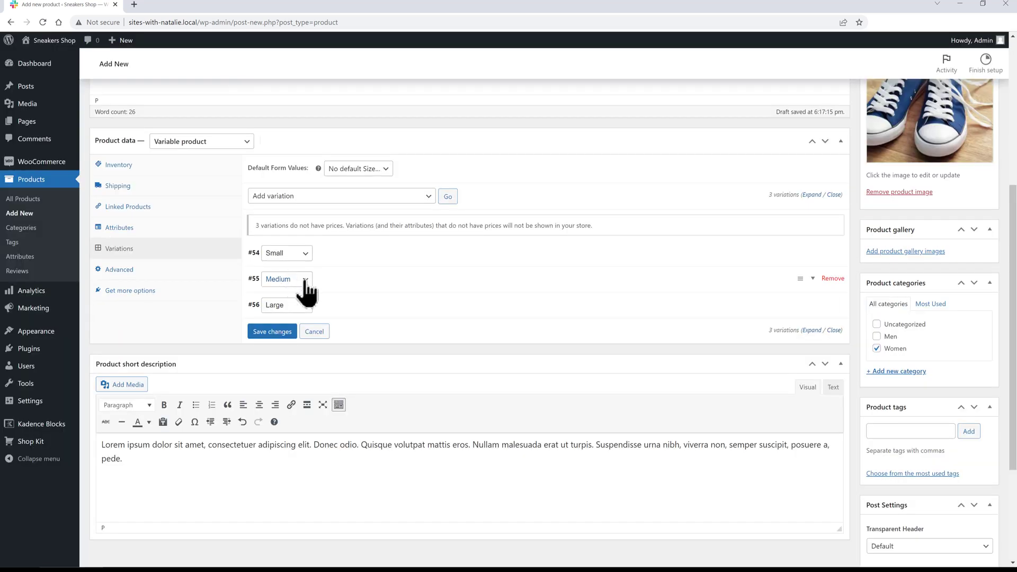
click(814, 279)
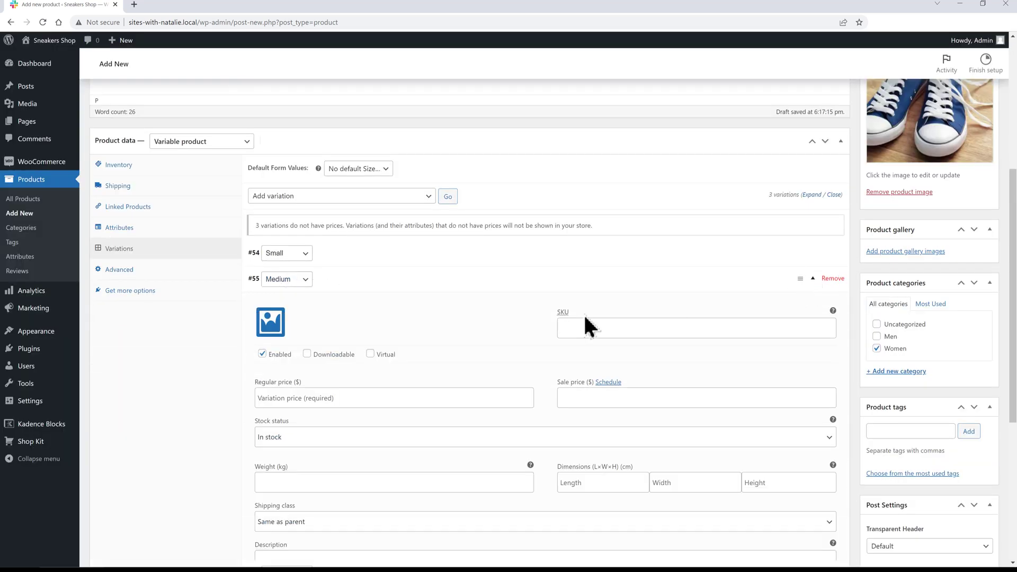
click(270, 331)
click(154, 193)
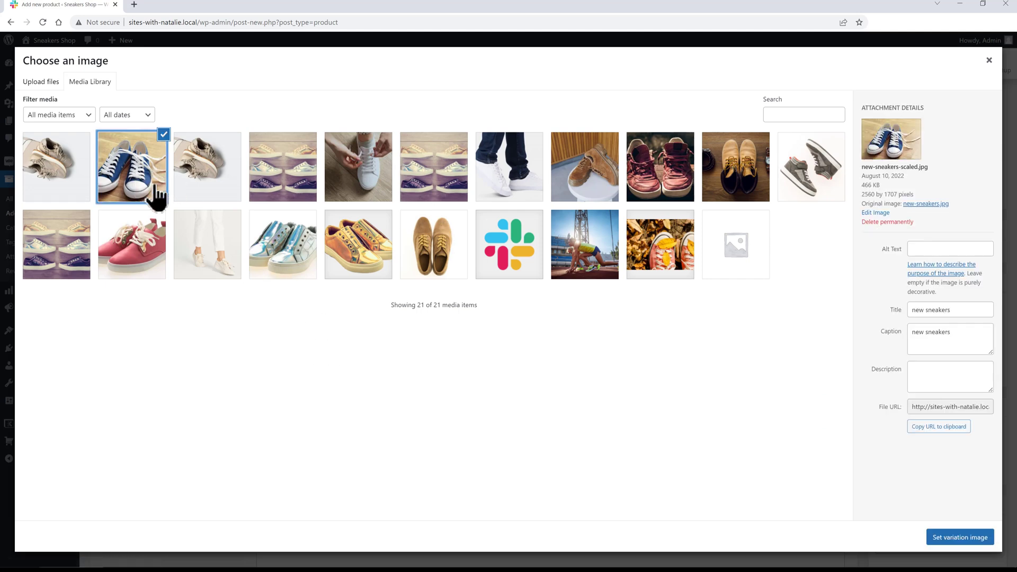
click(962, 536)
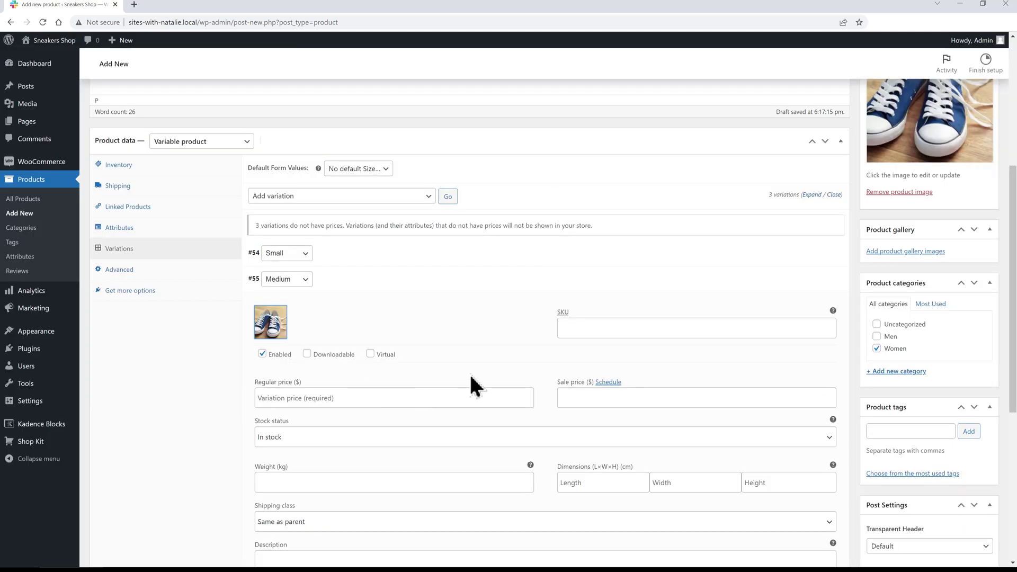
click(466, 395)
text(66)
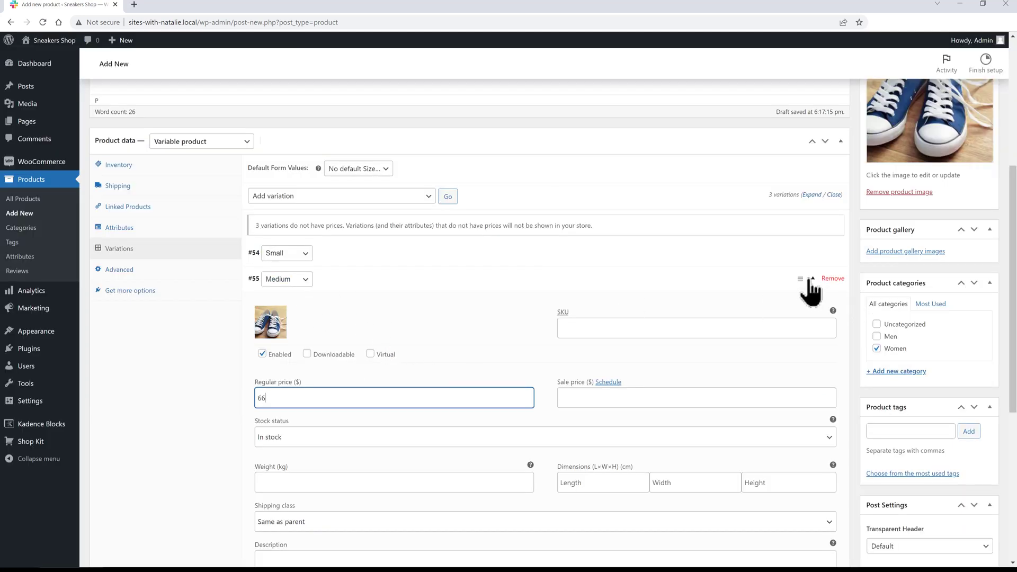
click(814, 280)
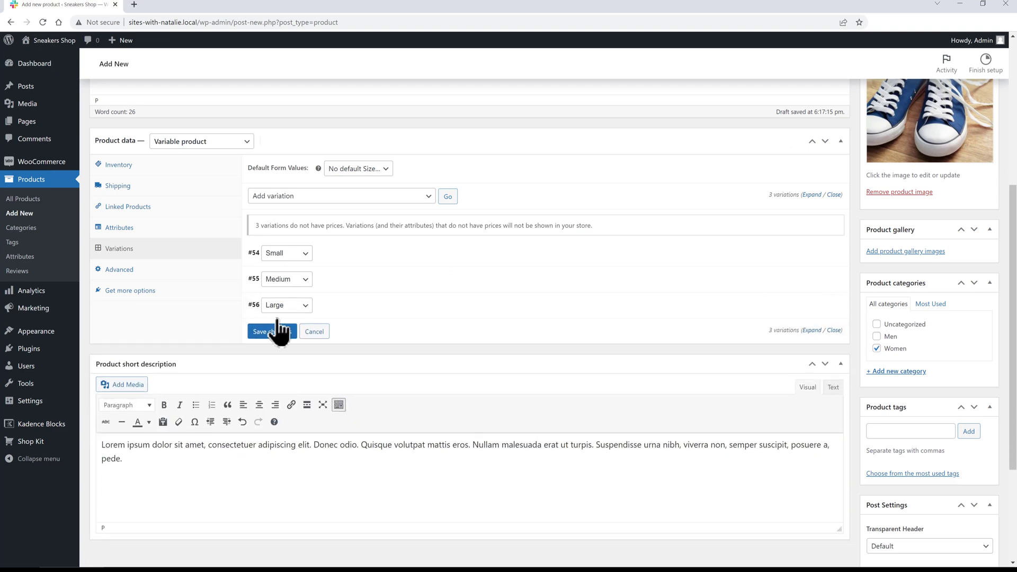
Give the Large variation the blue new-sneakers image and a regular price of $66, and publish the product
click(278, 315)
click(275, 354)
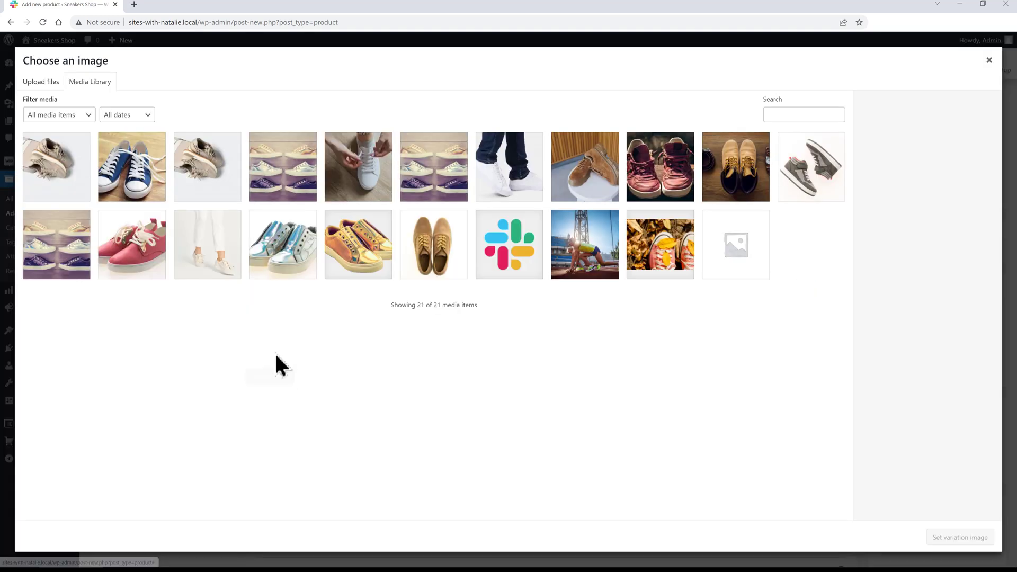
click(111, 197)
click(960, 537)
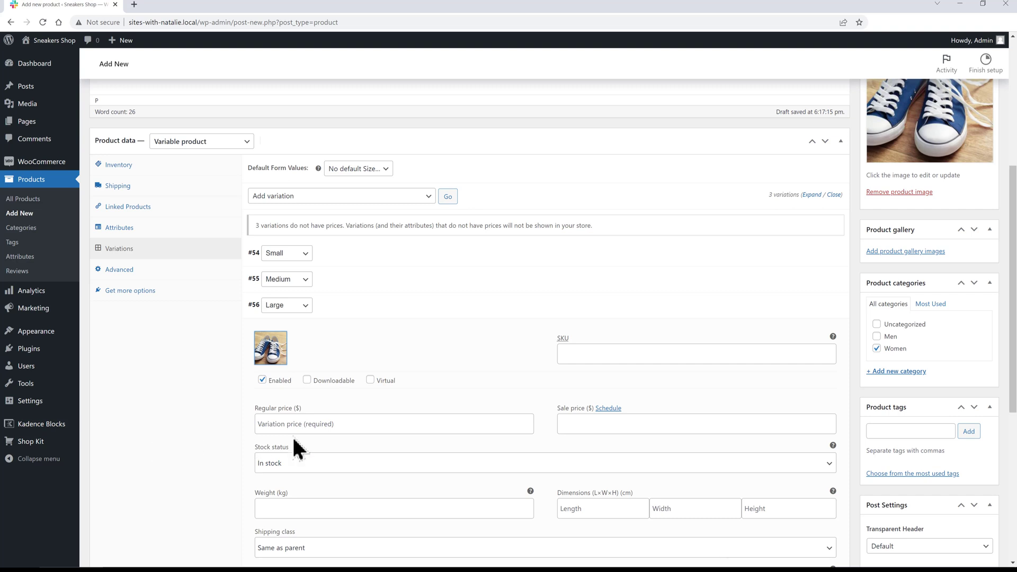
click(300, 424)
text(66)
scroll(888, 485, down, 5)
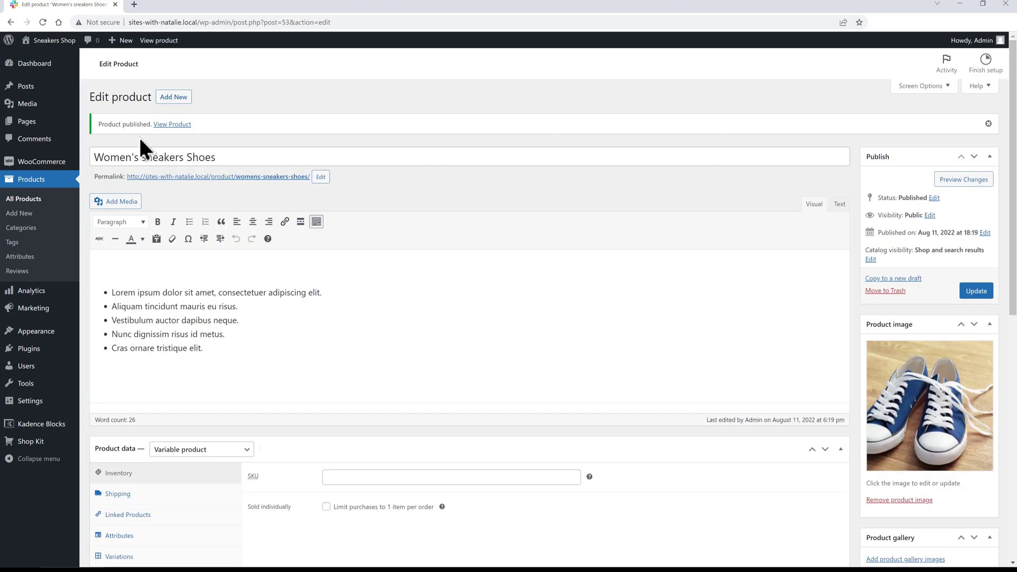
View the published Women's sneakers Shoes page and try the Small, Medium and Large size options
click(169, 125)
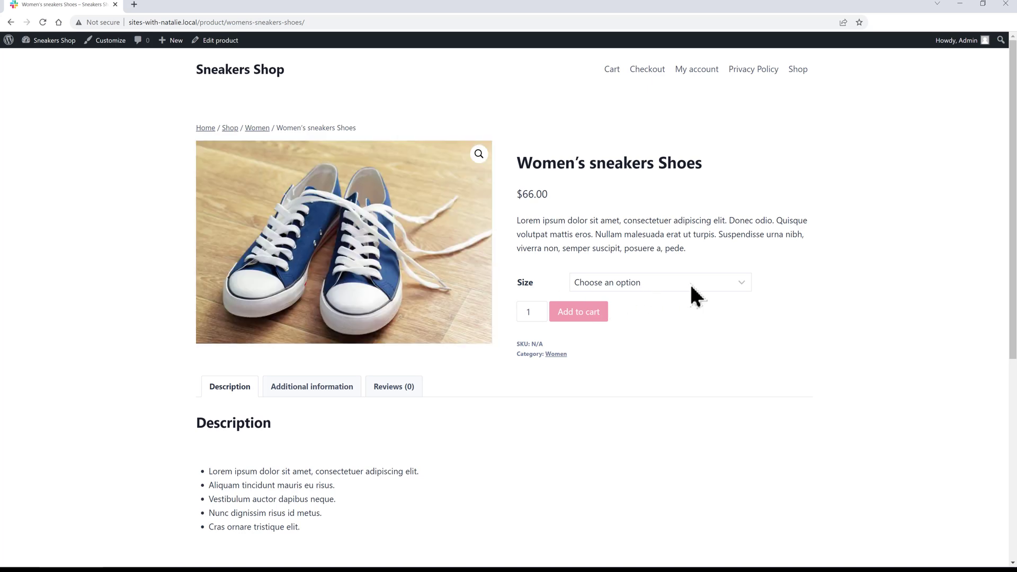
click(690, 283)
click(591, 311)
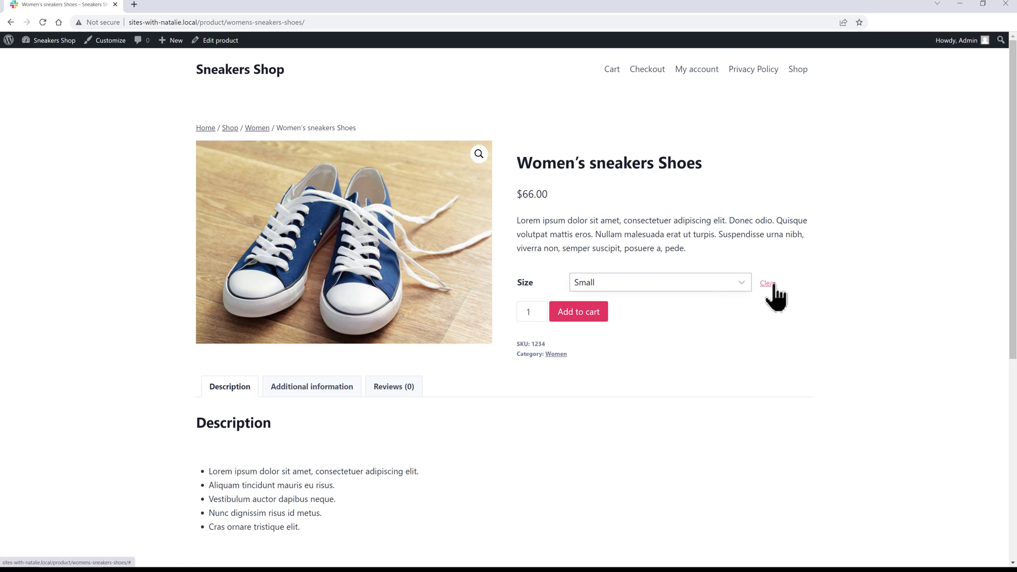
click(701, 282)
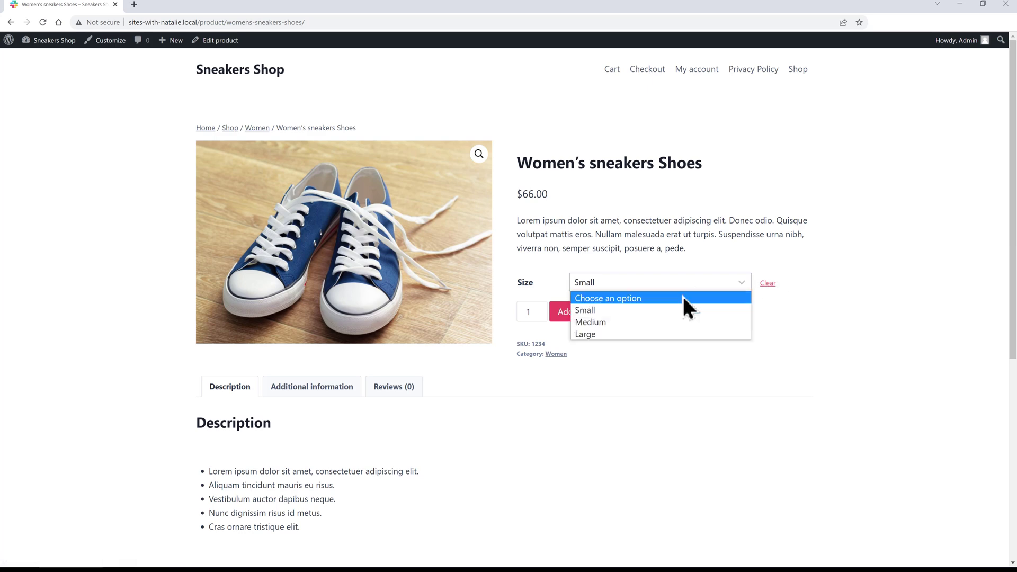
click(638, 324)
click(767, 283)
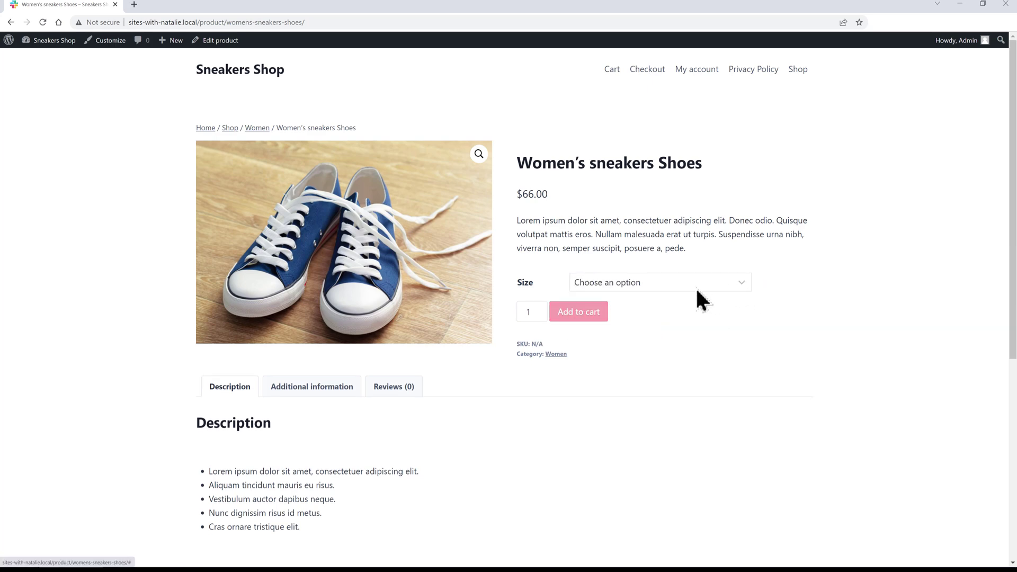
click(636, 285)
click(603, 335)
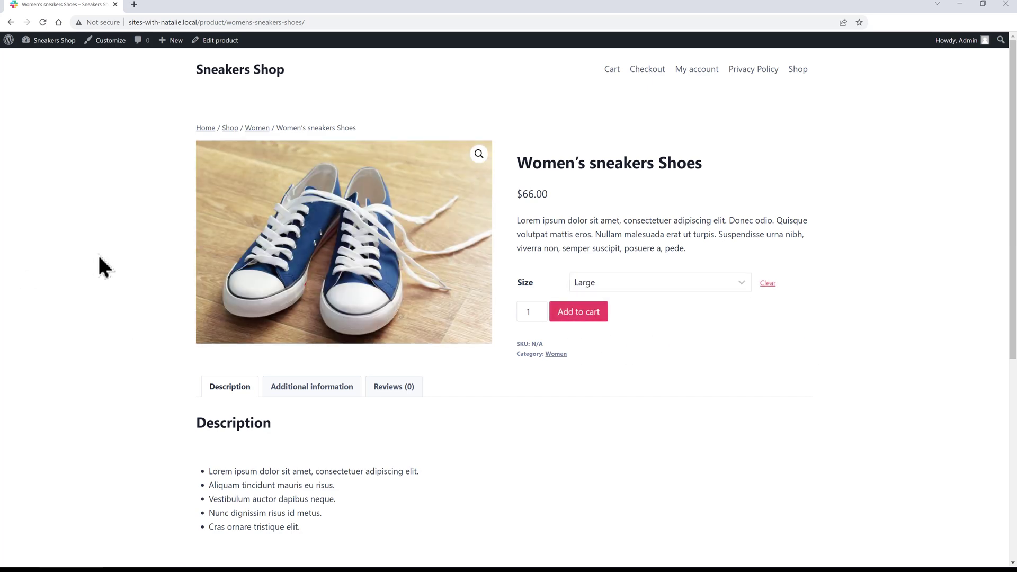
Return to the site's admin dashboard and open the WooCommerce product settings
click(52, 57)
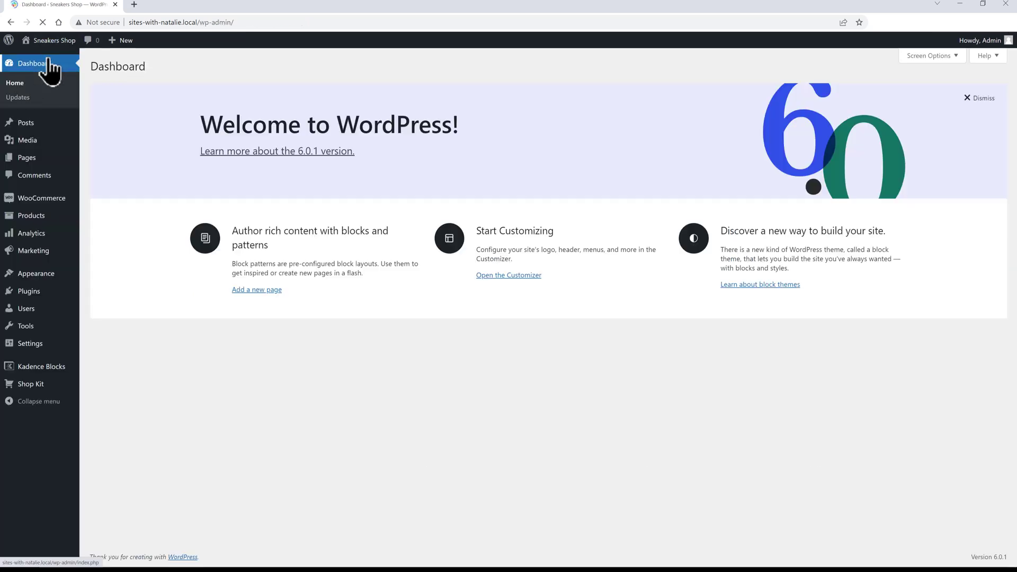
mouse_move(48, 201)
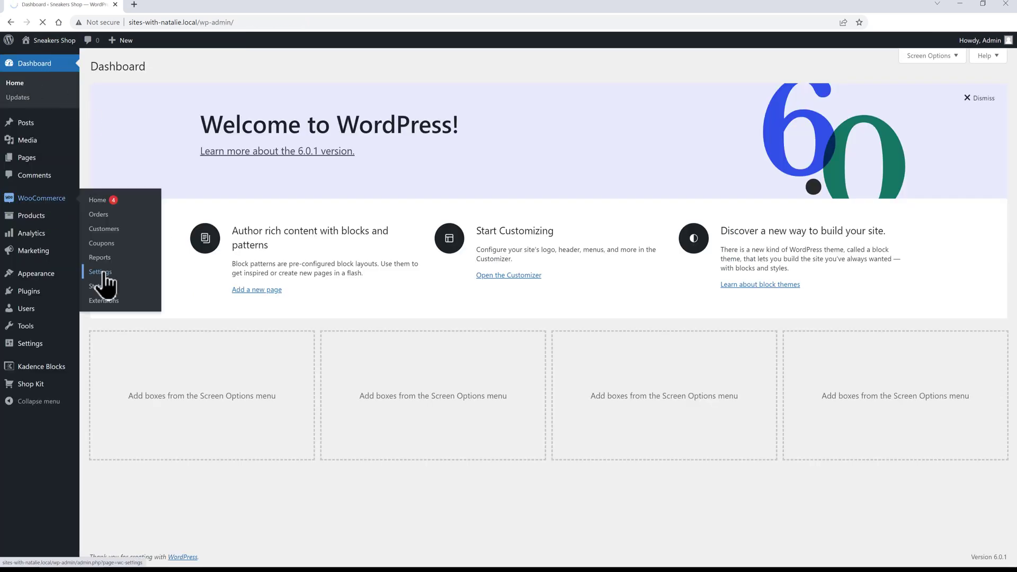
click(101, 272)
click(150, 108)
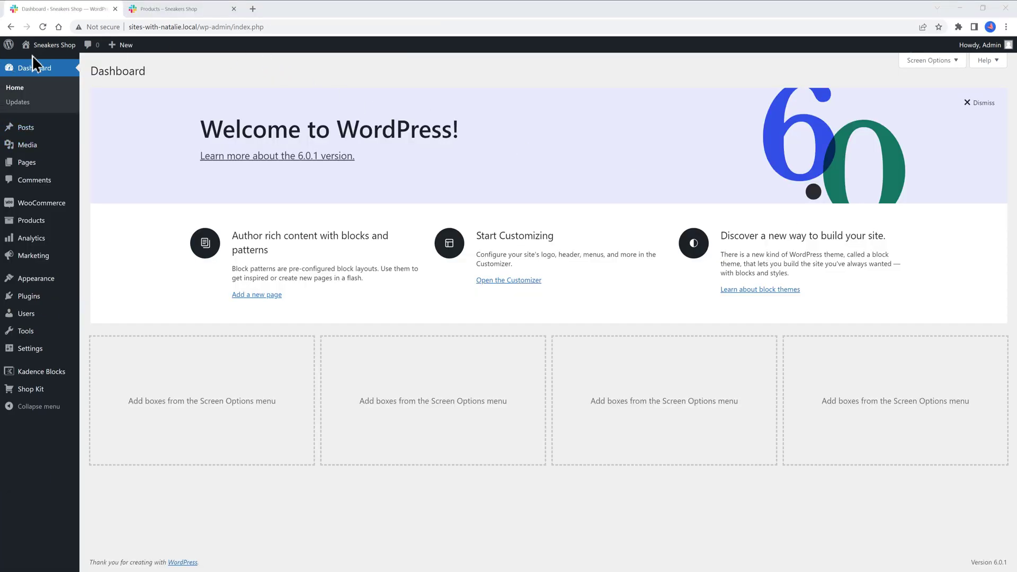
Look over the product listing on the store's Shop page and close that page
click(183, 9)
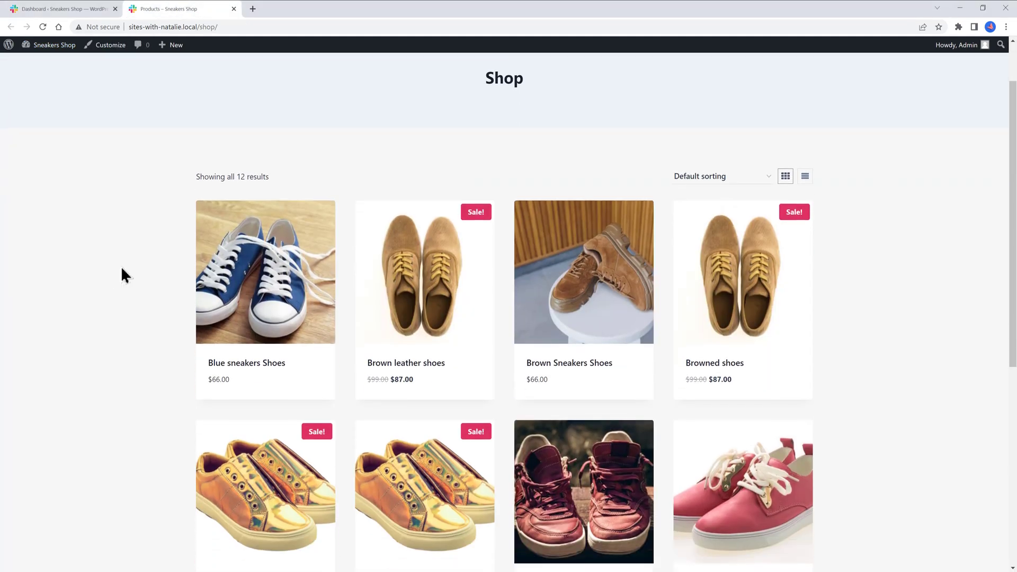
scroll(122, 268, down, 3)
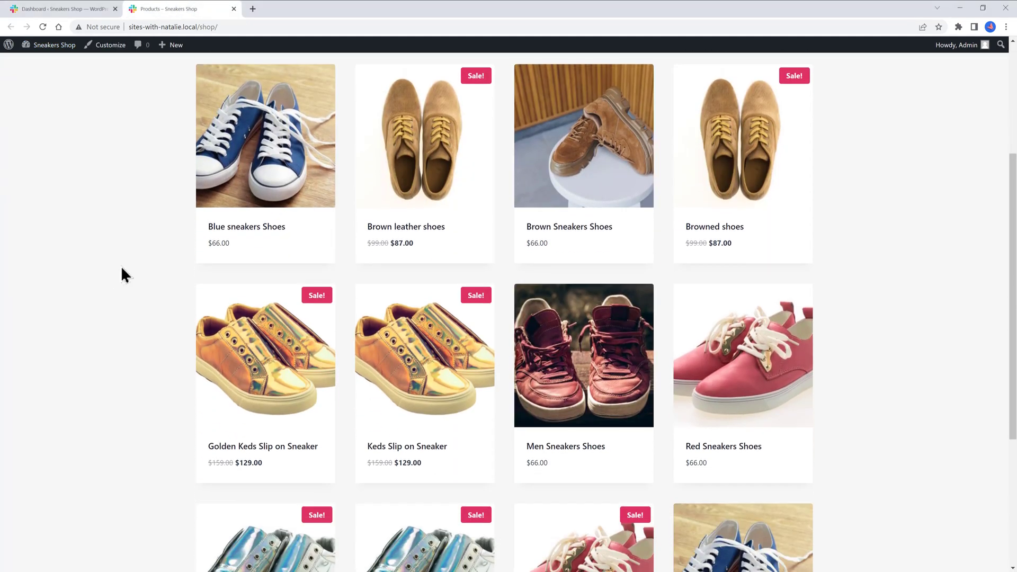
click(233, 9)
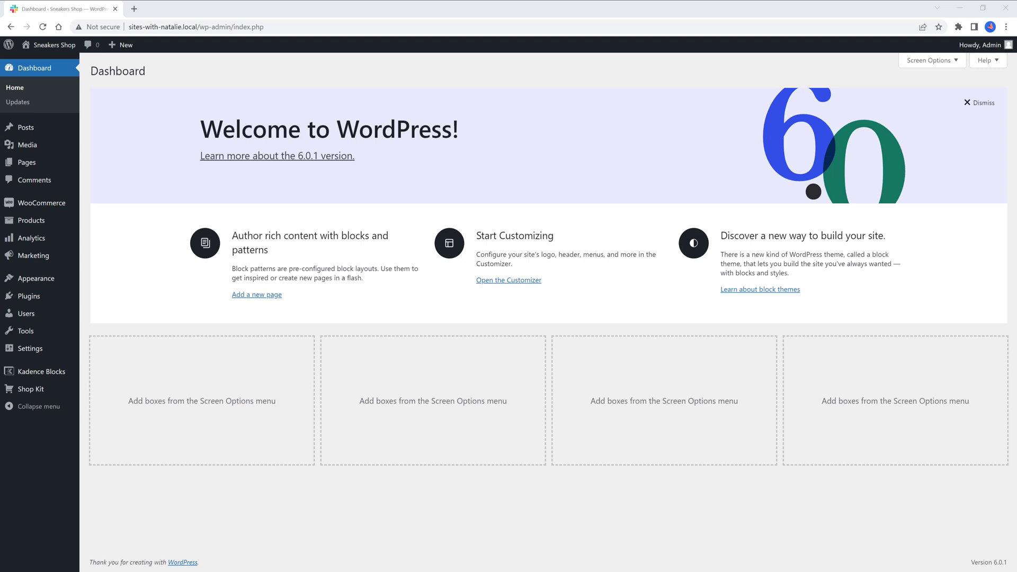
Check the review and star rating options in the WooCommerce product settings and save the settings
mouse_move(41, 202)
click(99, 279)
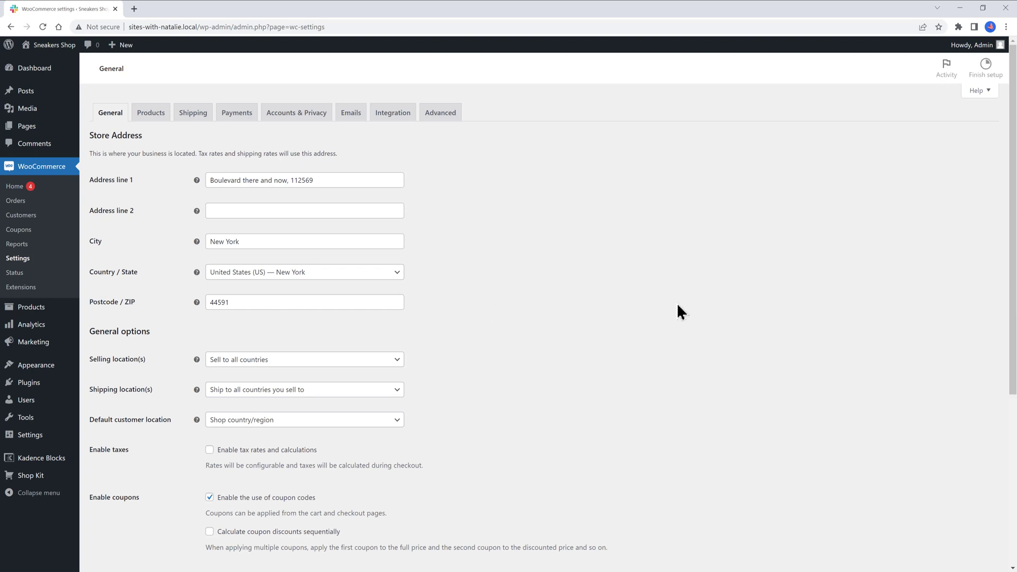
click(154, 115)
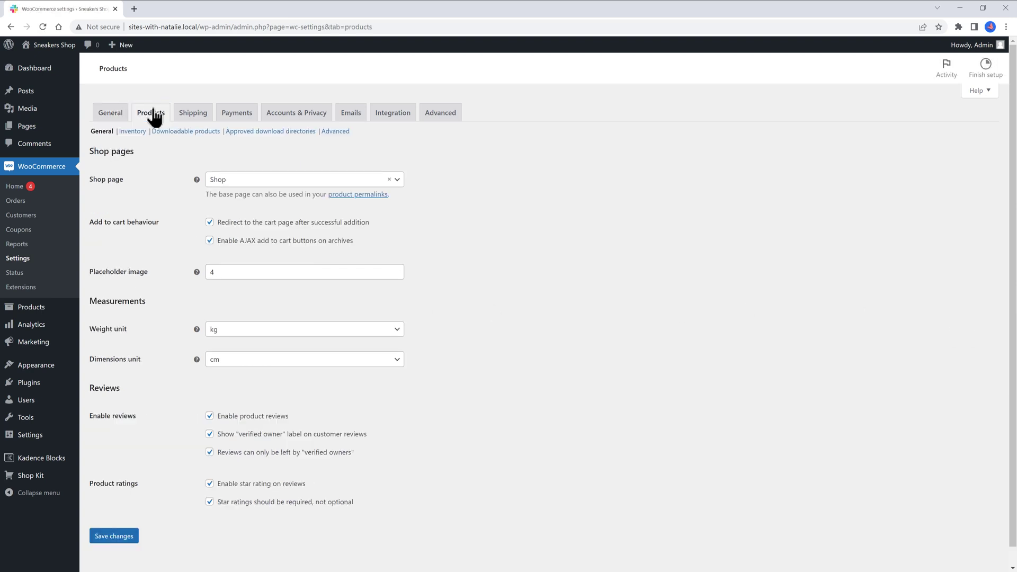
scroll(489, 381, down, 1)
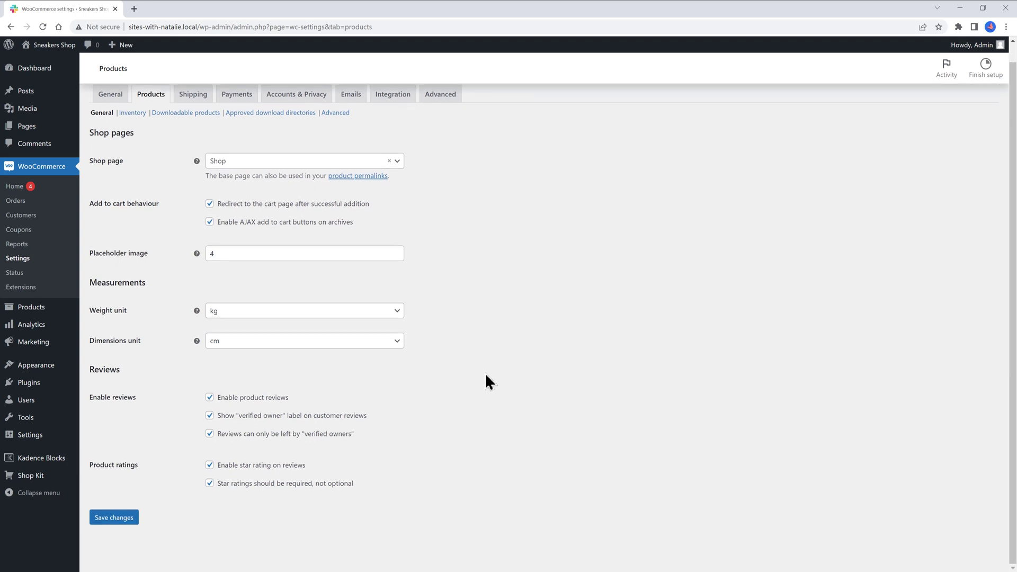
click(114, 519)
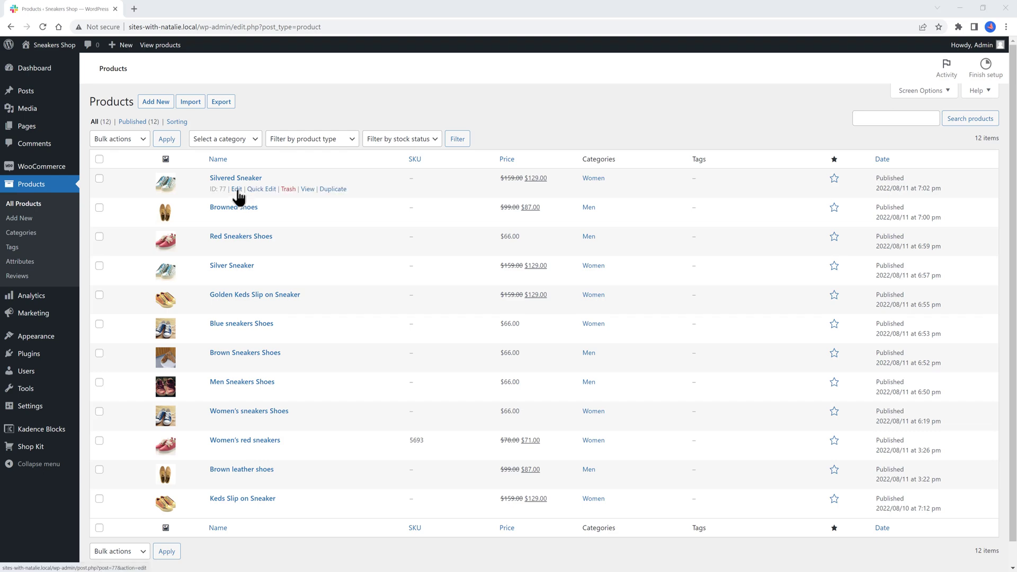
Edit the Silvered Sneaker product and add the review comment "Excellent Product!" to it
click(236, 190)
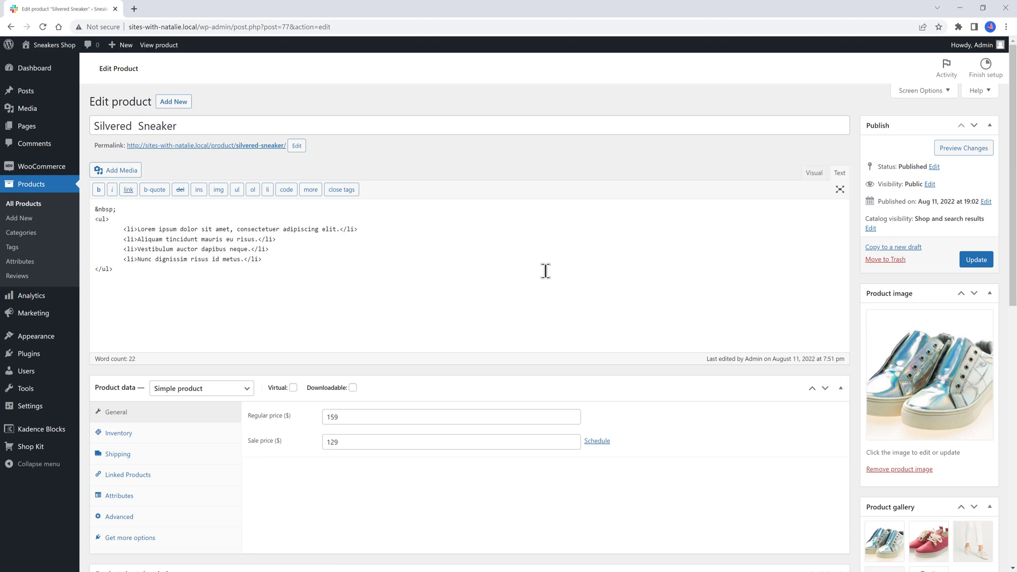
scroll(546, 270, down, 7)
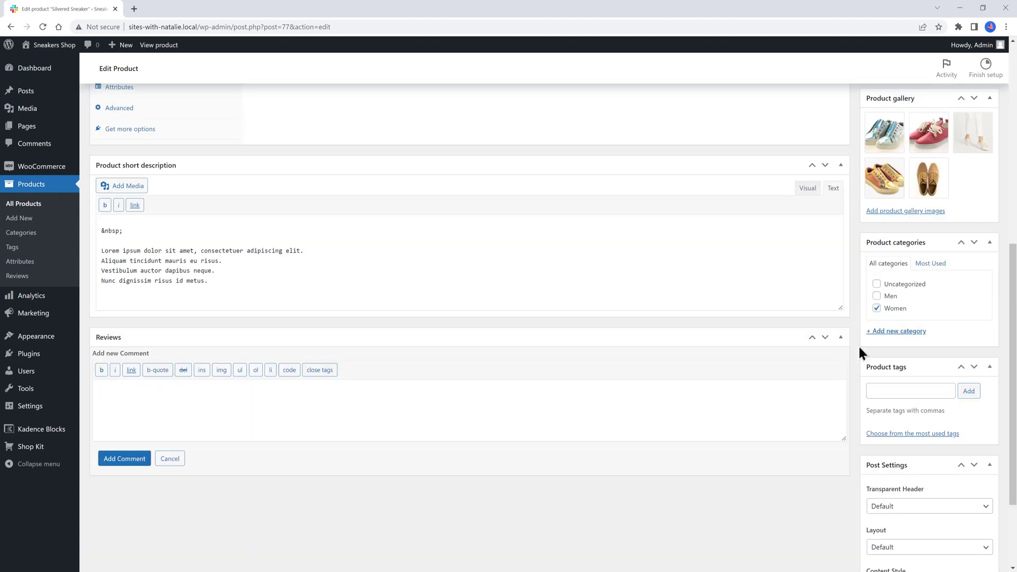
text(xcellent Product)
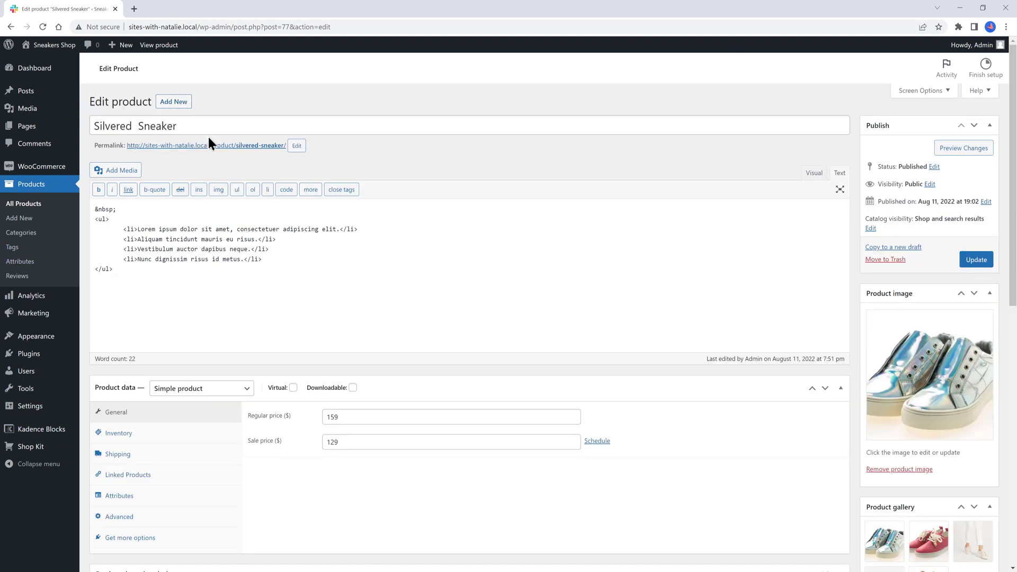
View the Silvered Sneaker product page in a new browser tab, check its reviews, and close the tab
right_click(208, 149)
click(247, 148)
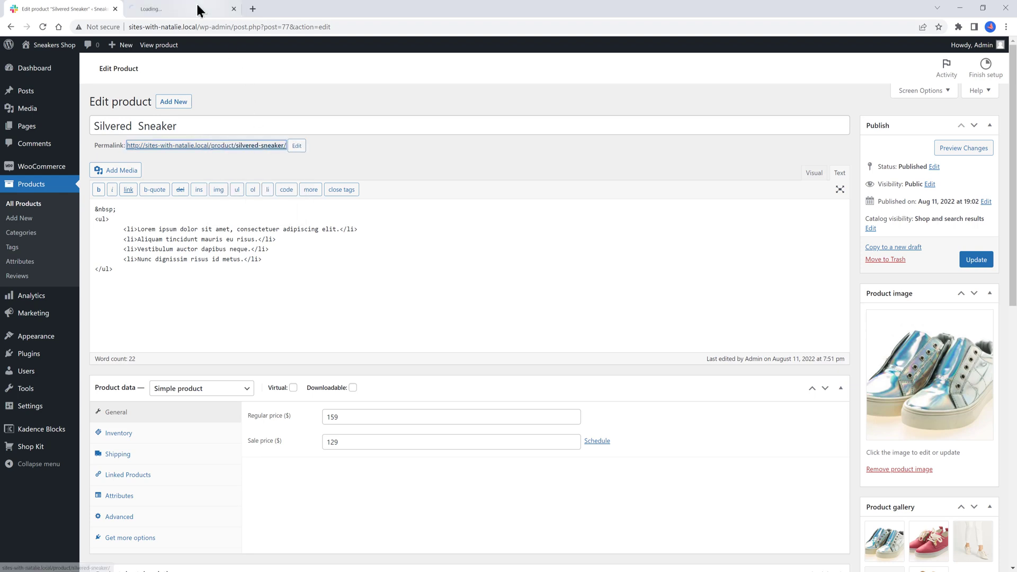
click(200, 10)
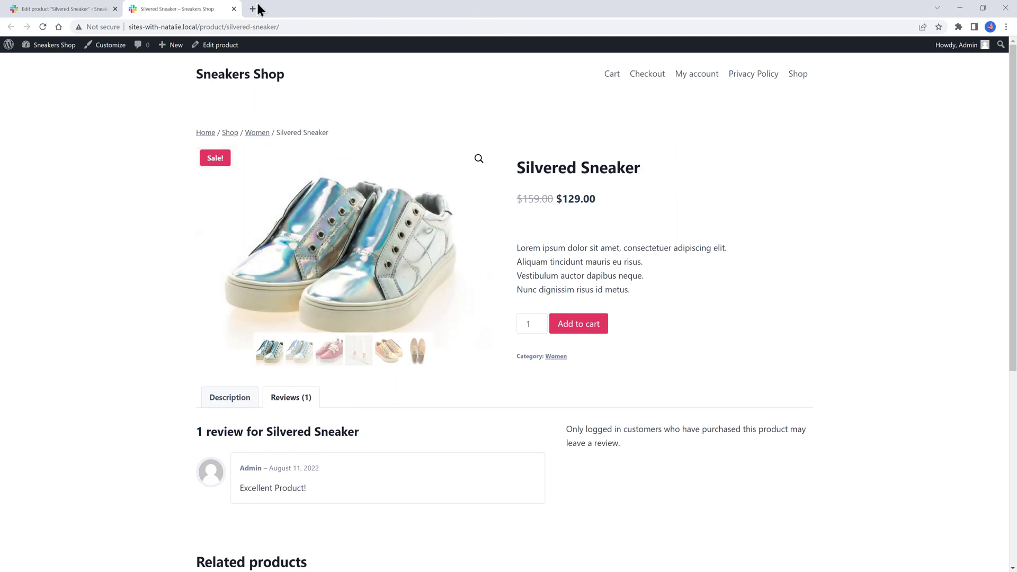
click(233, 8)
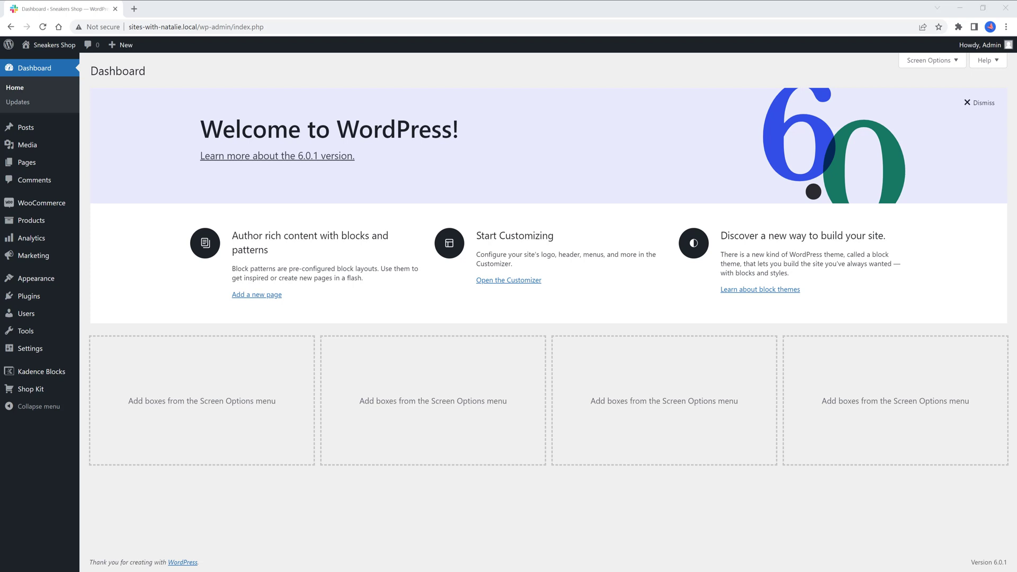
Search the plugin directory for "TI WooCommerce Wishlist" and install the TI WooCommerce Wishlist plugin
mouse_move(32, 296)
click(104, 314)
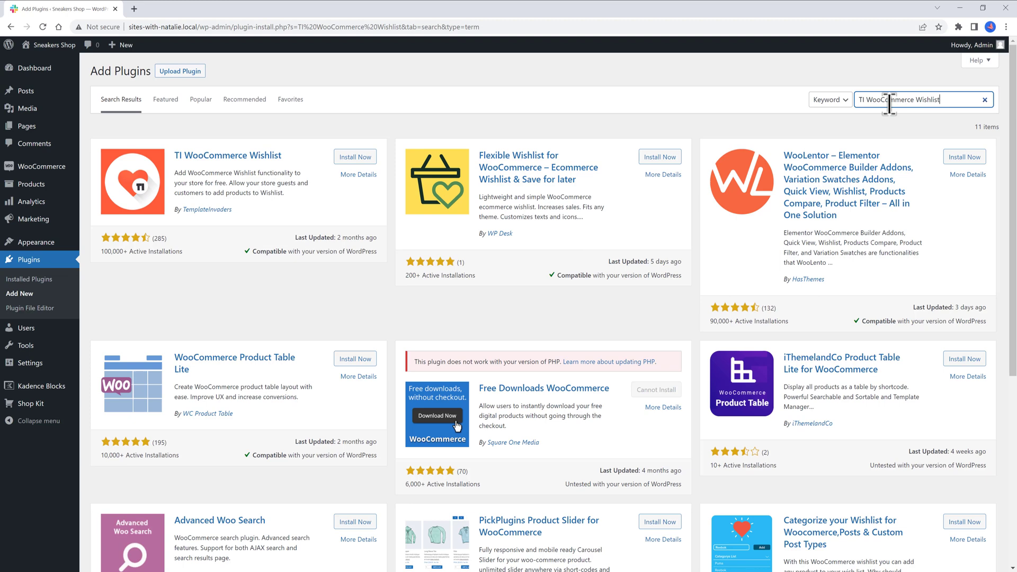
click(356, 157)
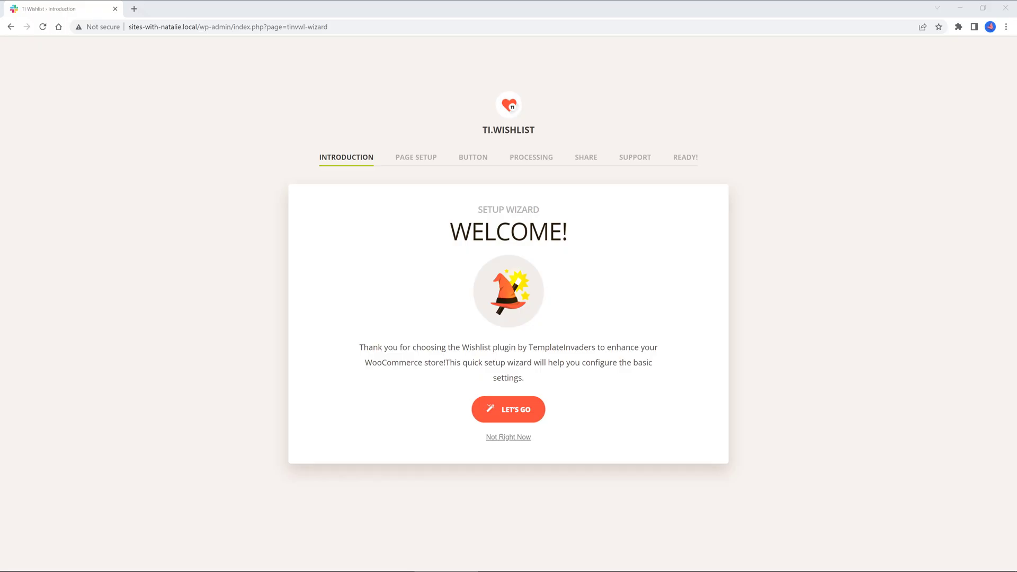
Complete the wishlist wizard's page setup with its defaults and its button options with the position After "Add to Cart" button
click(514, 417)
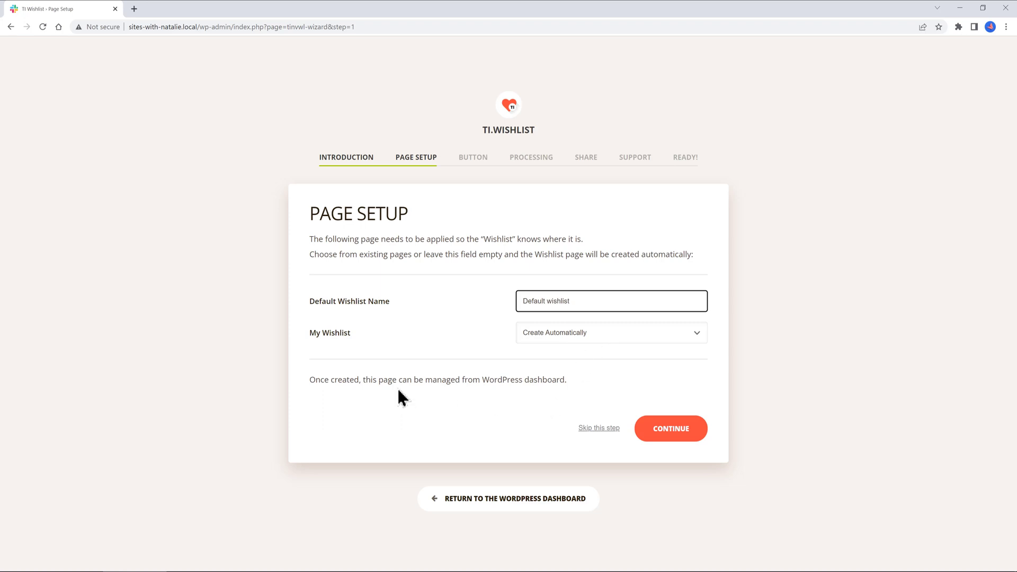
key(Return)
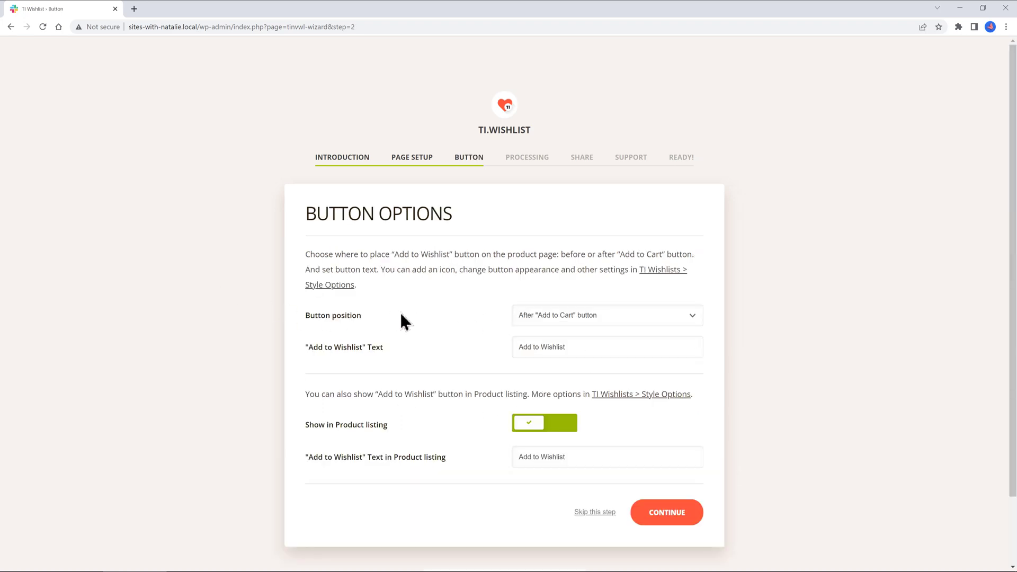
click(591, 317)
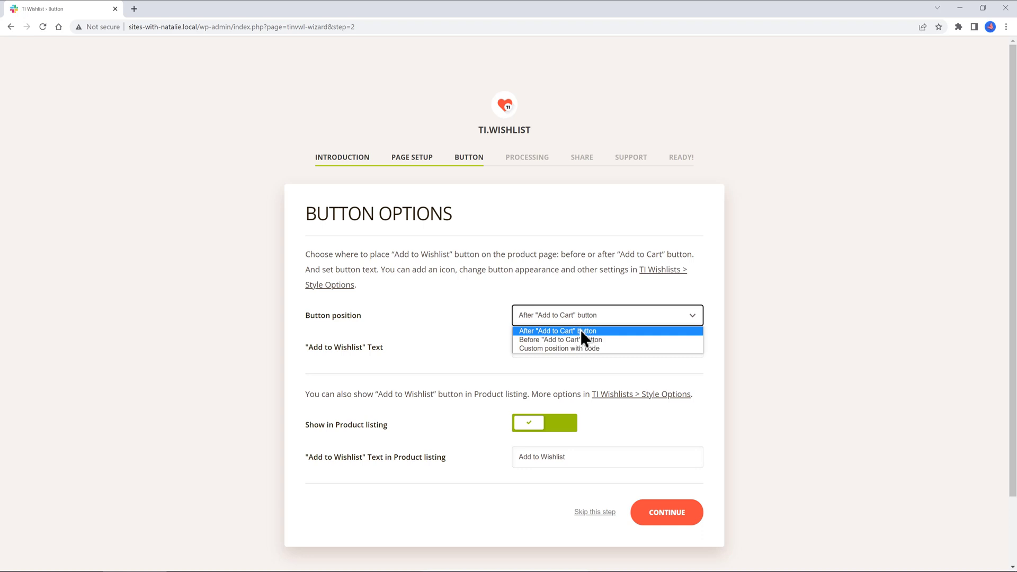
click(580, 332)
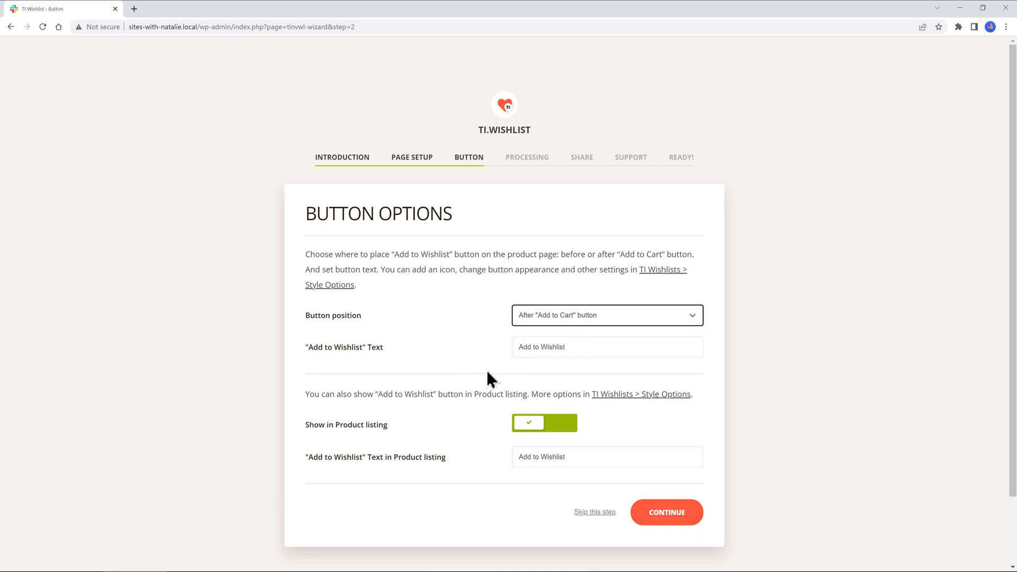
scroll(405, 355, down, 2)
click(661, 430)
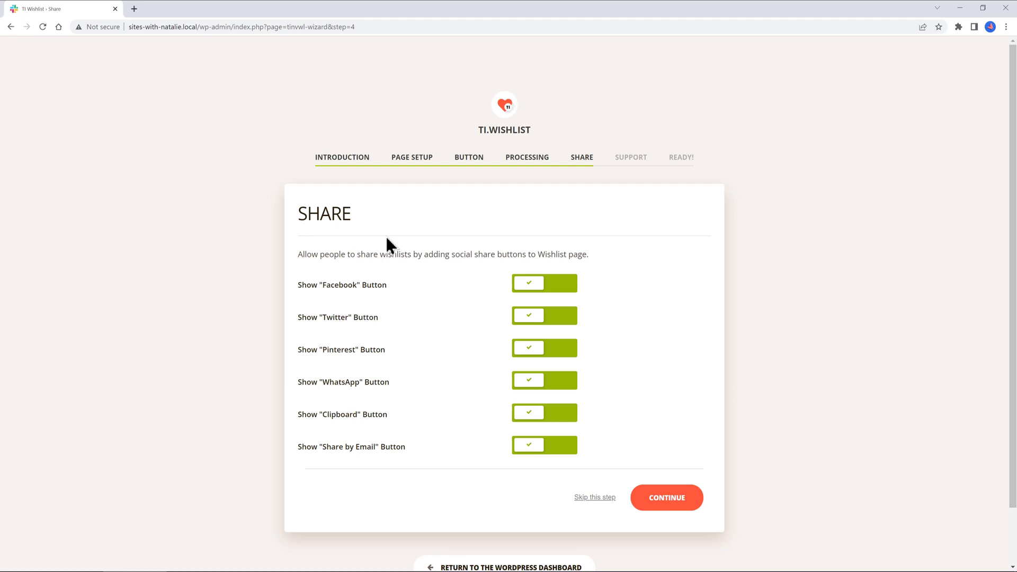
Skip the wizard's social share step, disable the support chat, and continue past the support step
scroll(502, 244, down, 2)
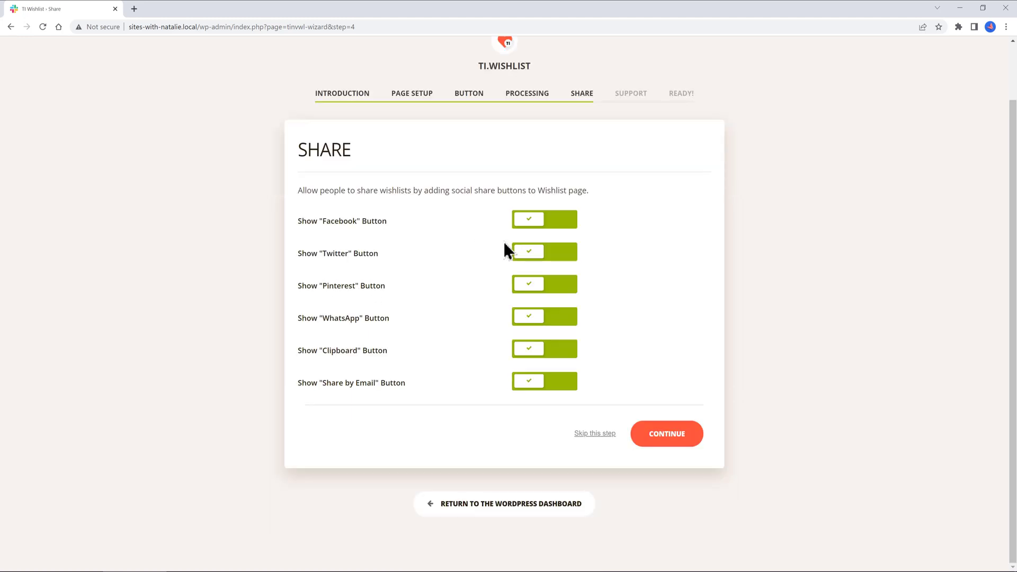
click(599, 436)
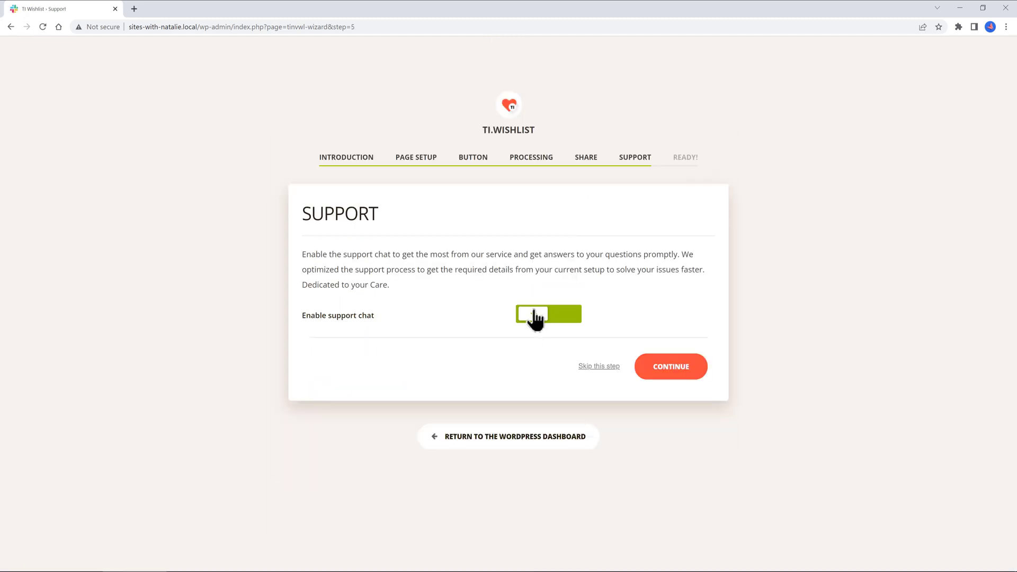
click(532, 316)
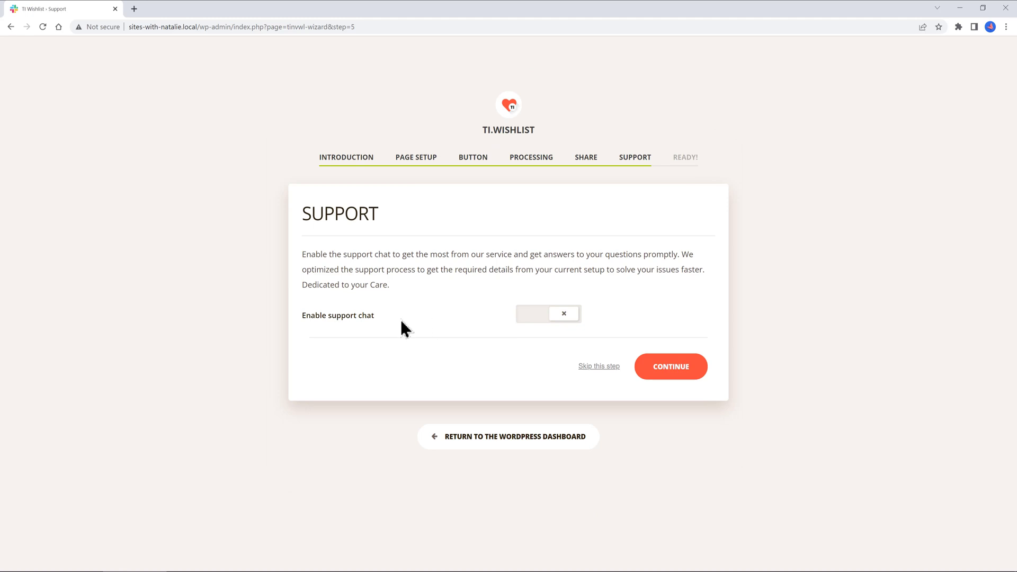
click(668, 375)
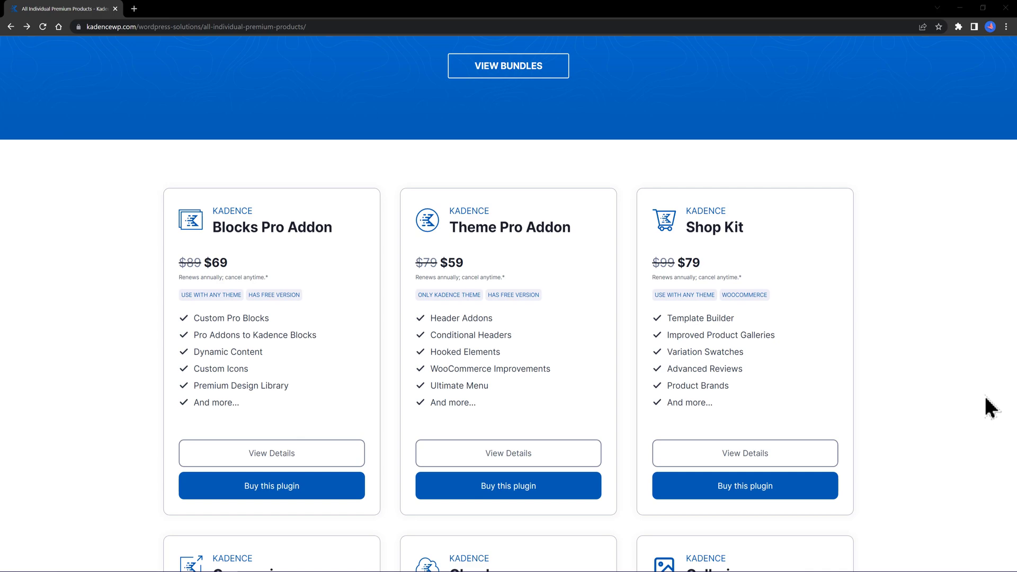
Review the Kadence premium plugins and examine the features described on the Kadence Shop Kit details page
scroll(938, 421, down, 4)
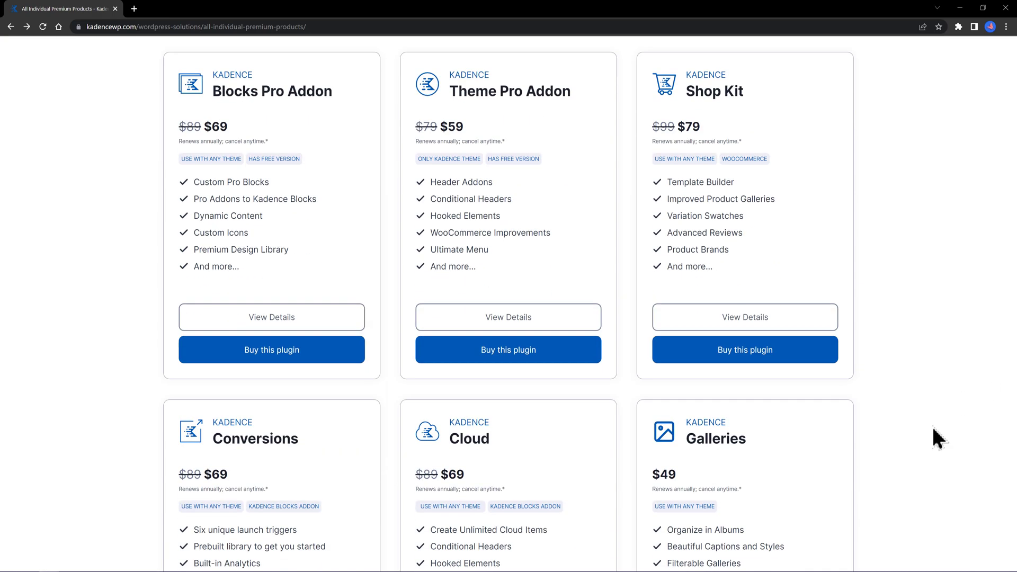
scroll(917, 450, up, 4)
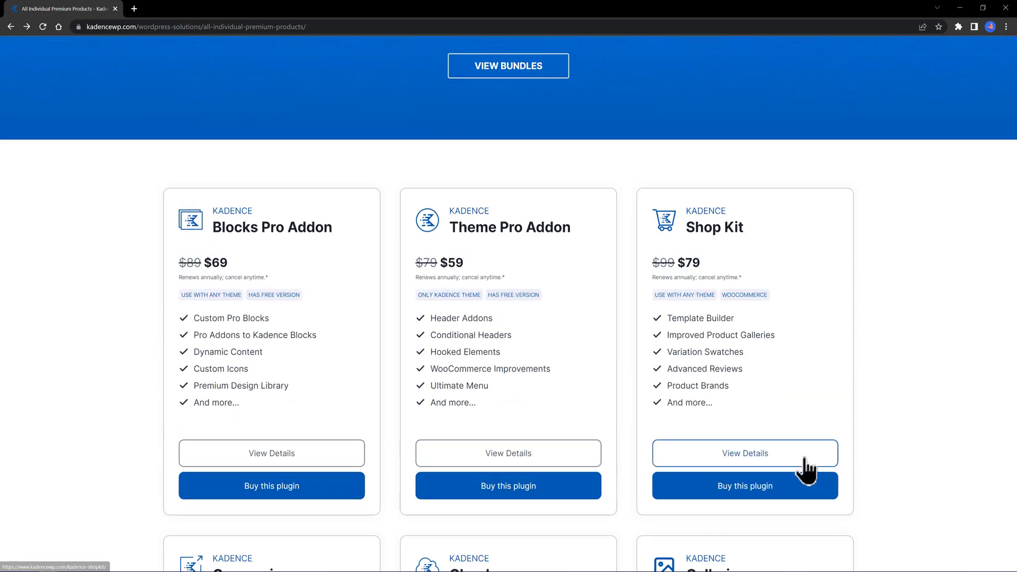
click(804, 458)
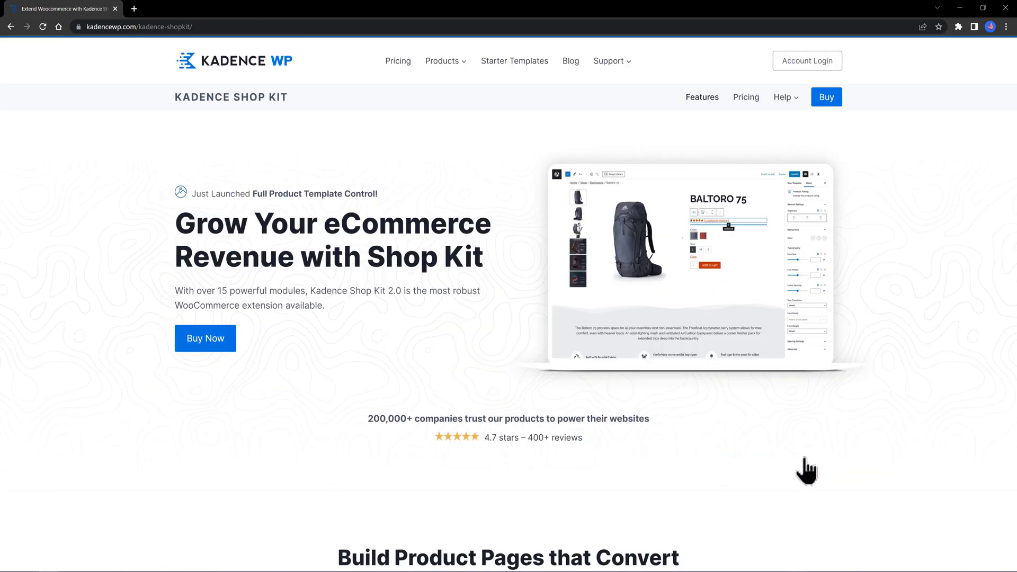
scroll(870, 507, down, 4)
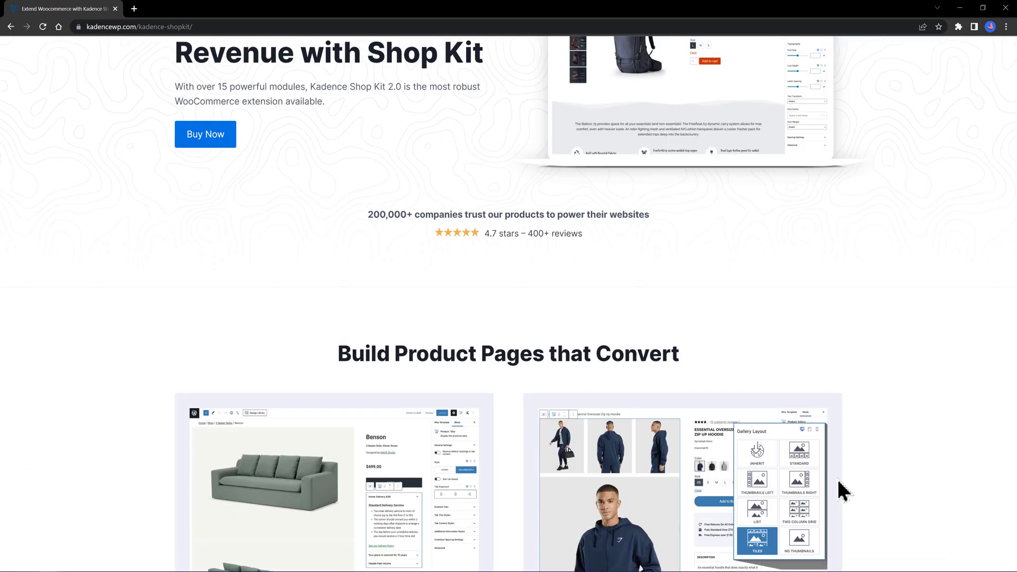
scroll(837, 470, down, 3)
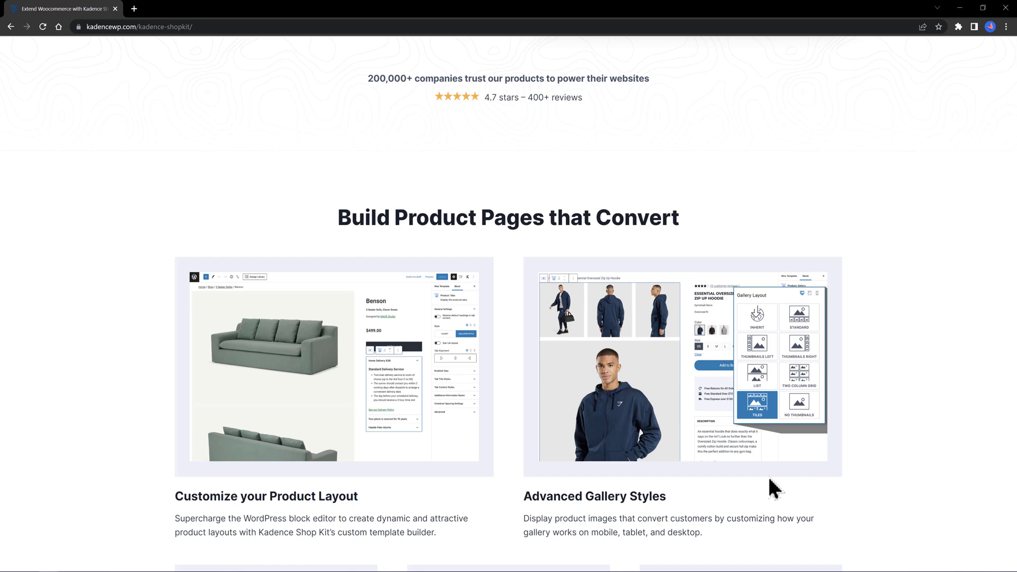
scroll(769, 485, down, 3)
scroll(769, 487, down, 3)
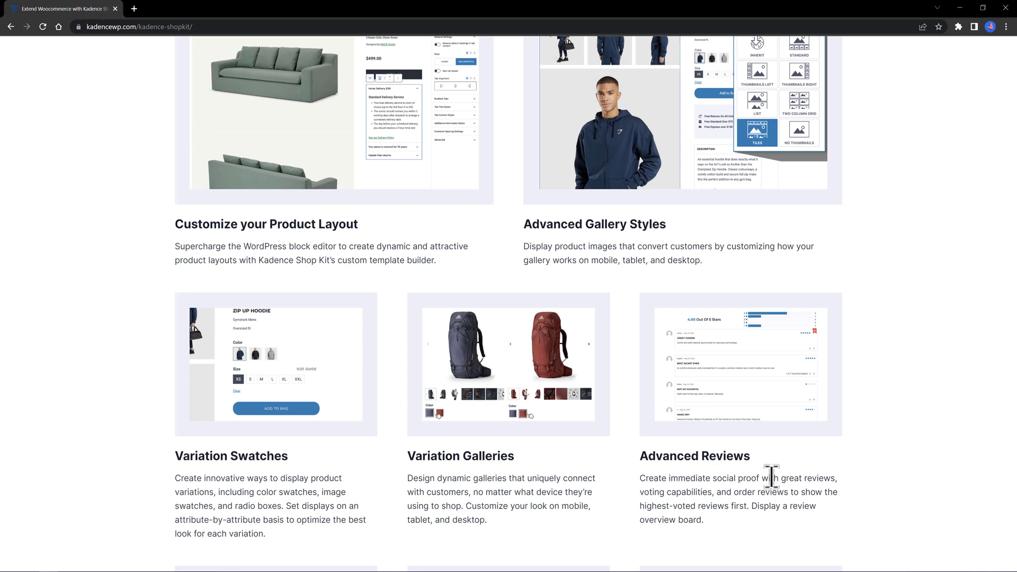
scroll(771, 477, down, 2)
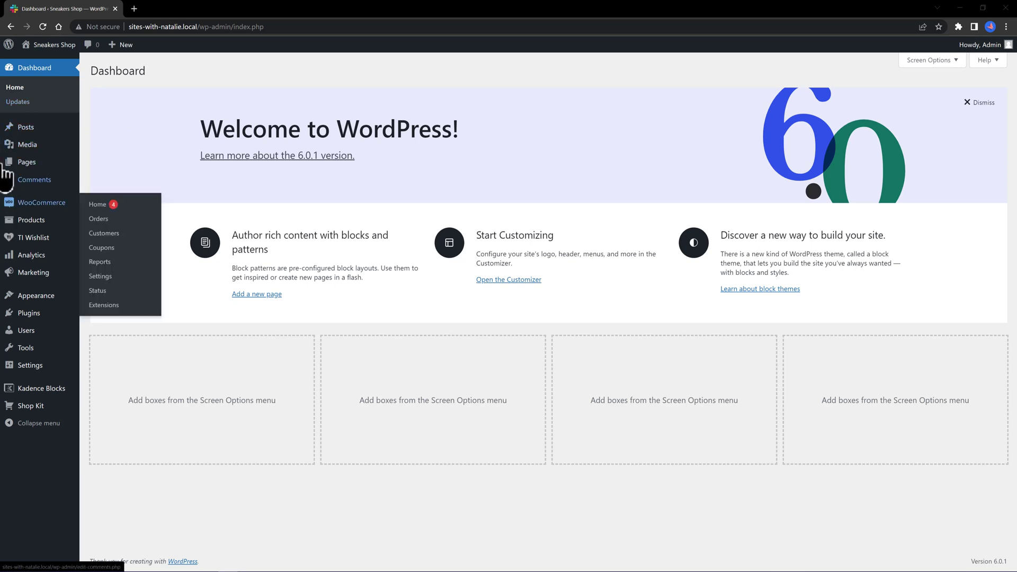
Enable Product Templates and WooCommerce notices on single and archive templates in the Shop Kit settings, save, and reload the page
click(31, 405)
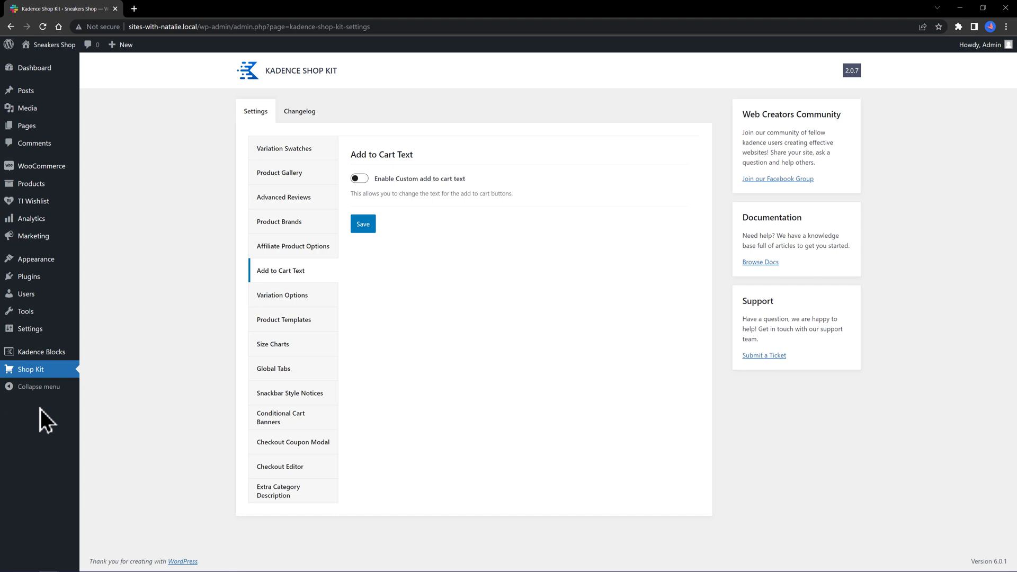
click(284, 320)
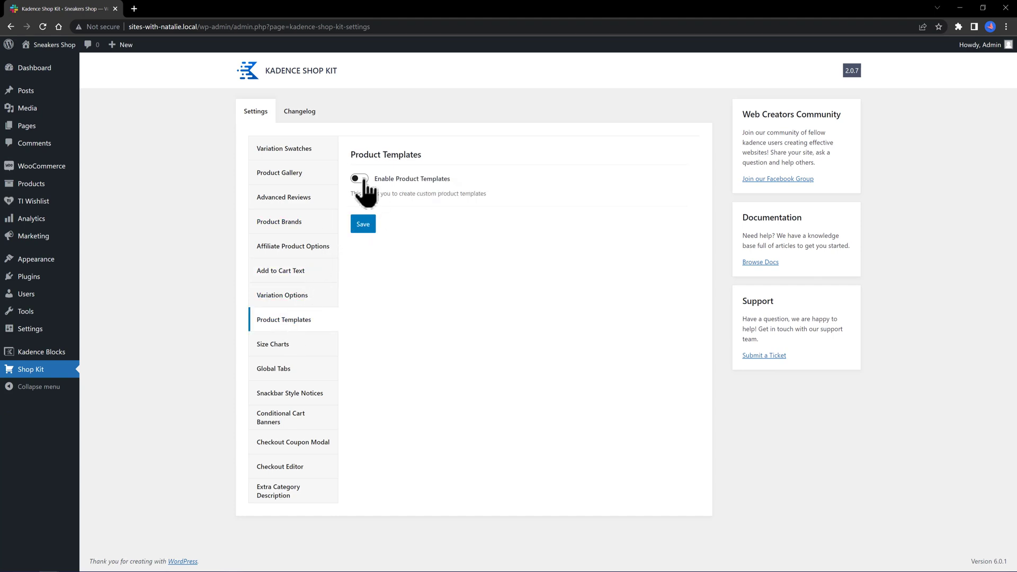
click(361, 179)
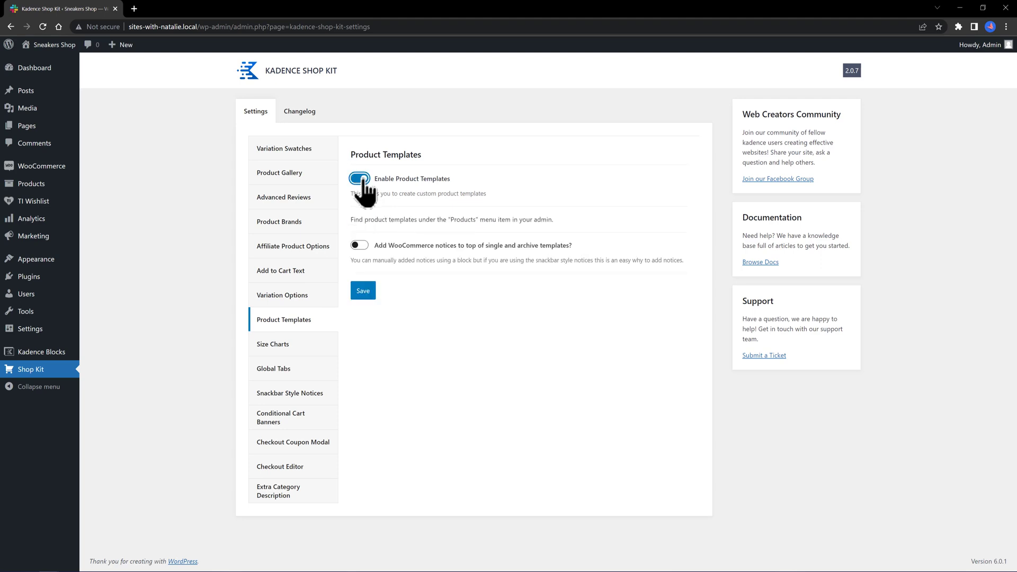
click(362, 247)
click(365, 295)
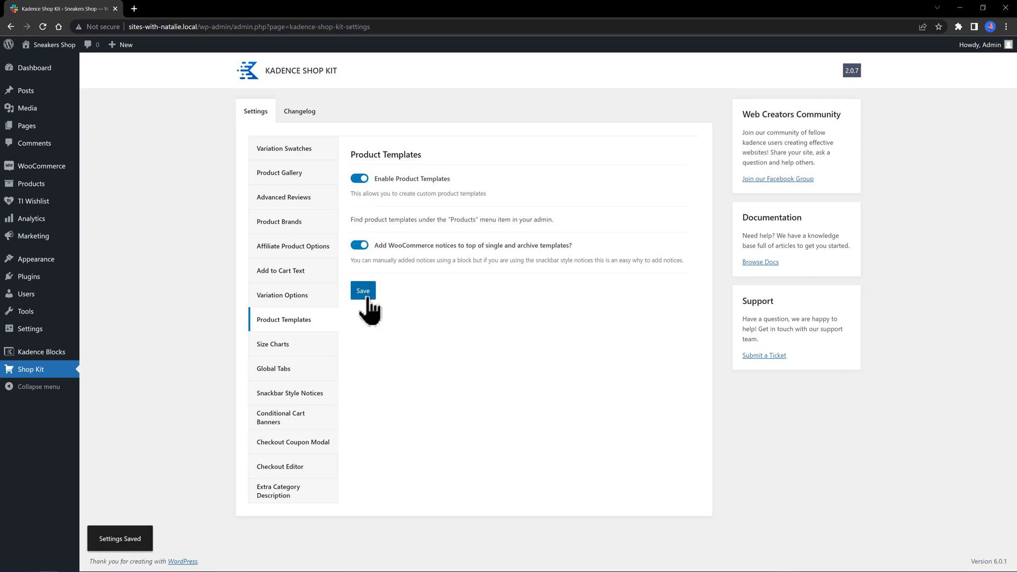
right_click(765, 401)
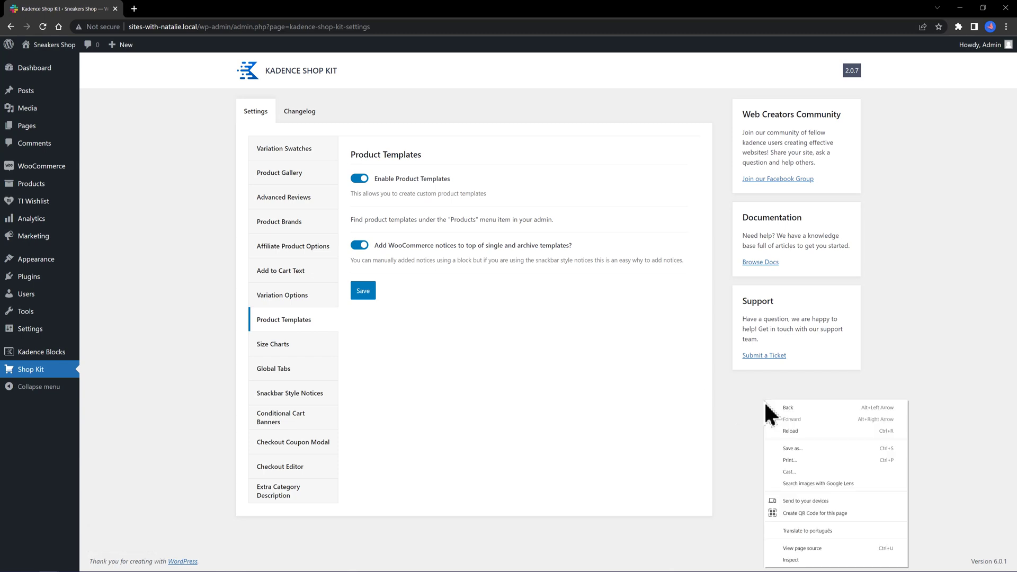
click(787, 431)
Open the store's Woo Templates list and start adding a new template
mouse_move(40, 185)
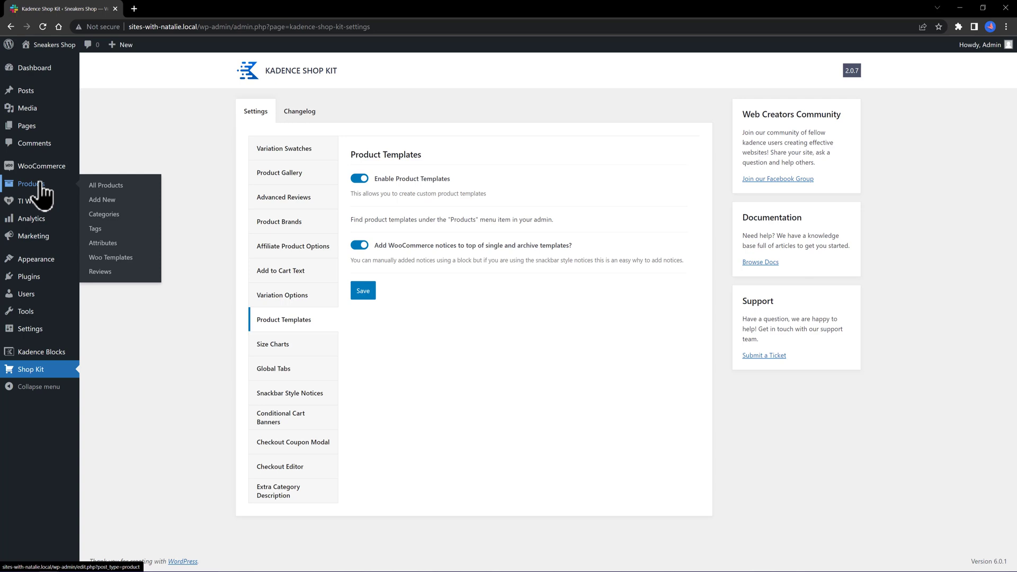
click(133, 258)
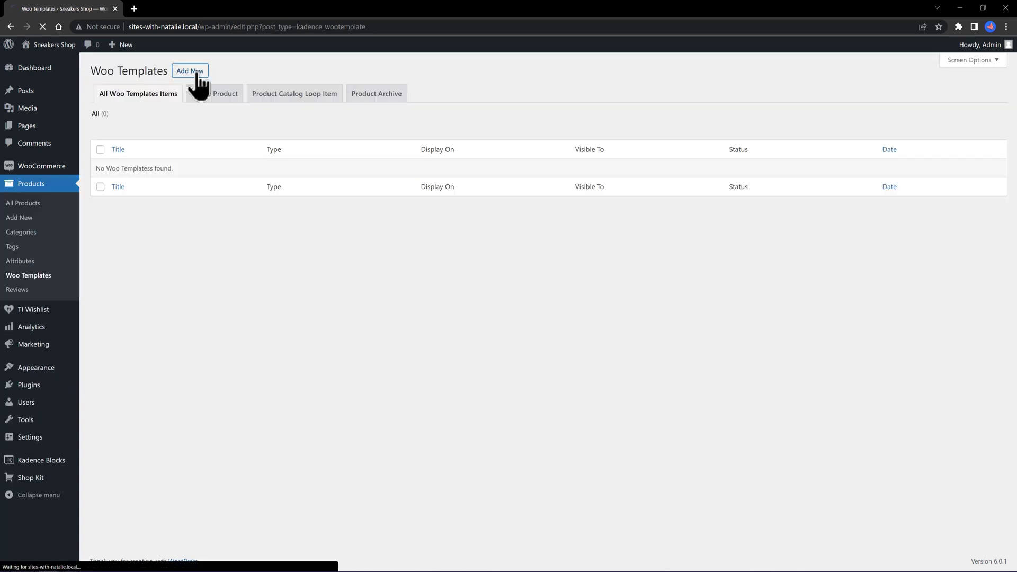
click(196, 71)
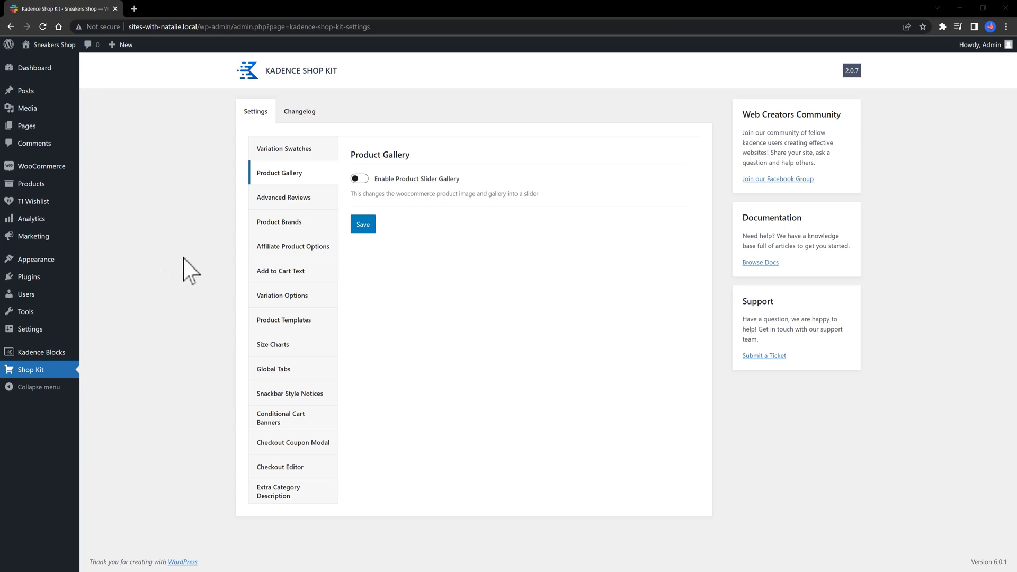
Enable the Shop Kit product slider gallery with thumbnails on the left side, and enable and save Snackbar Style Notices
click(359, 178)
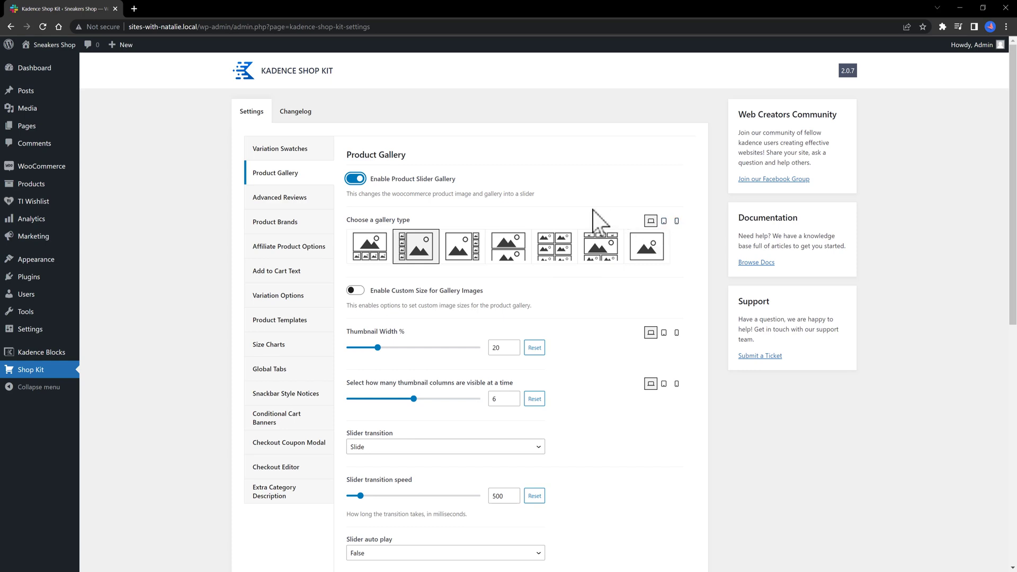
click(408, 241)
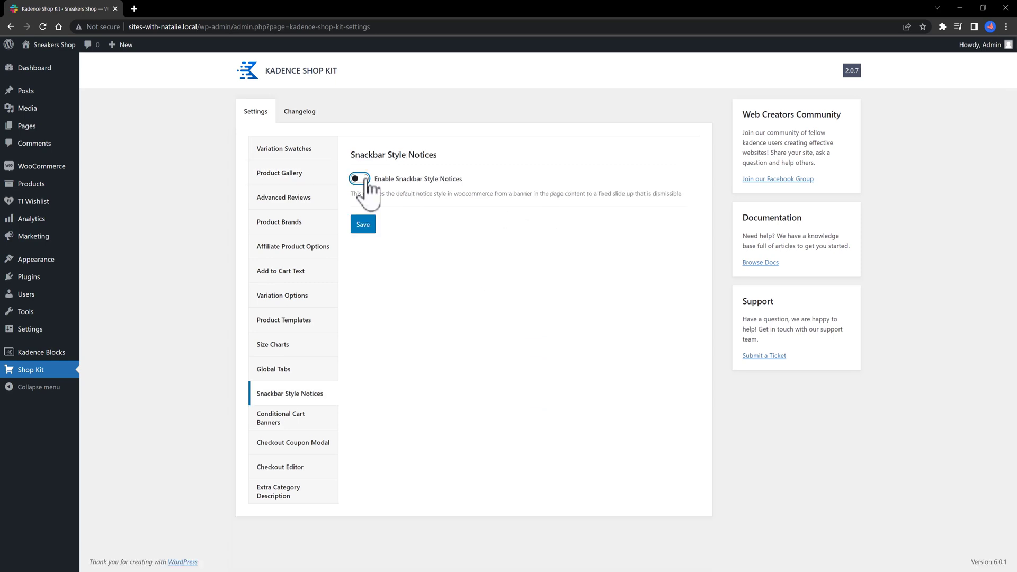
click(362, 179)
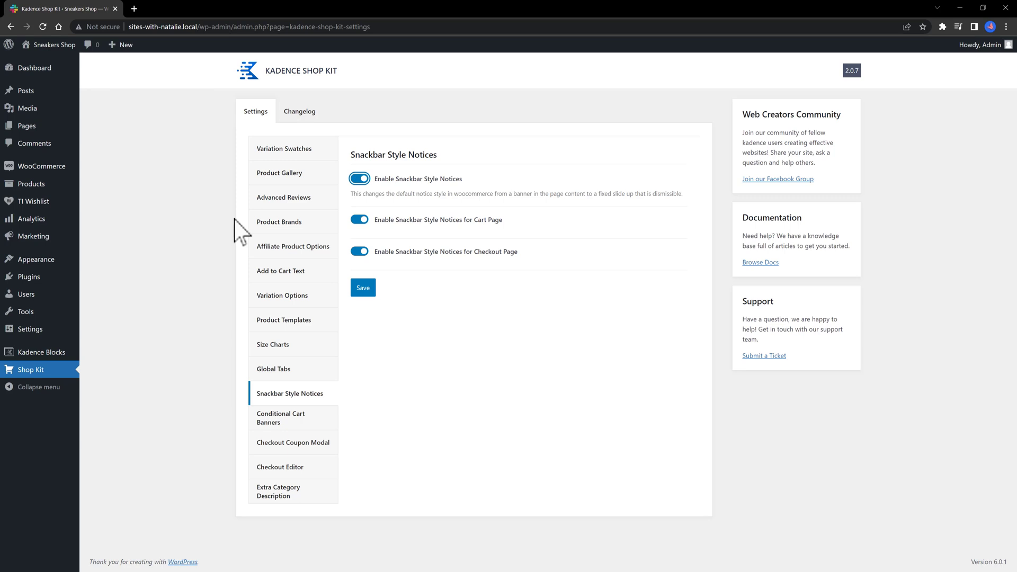
click(363, 290)
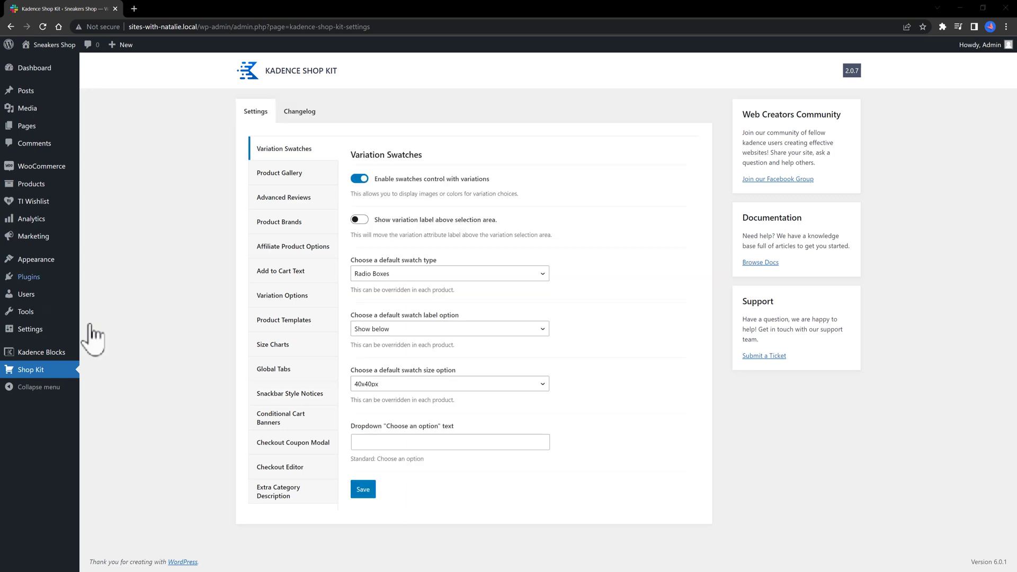
Set the default variation swatch type to Dropdown Select Box, the label option to Show below, and the size to 40x40px
click(455, 274)
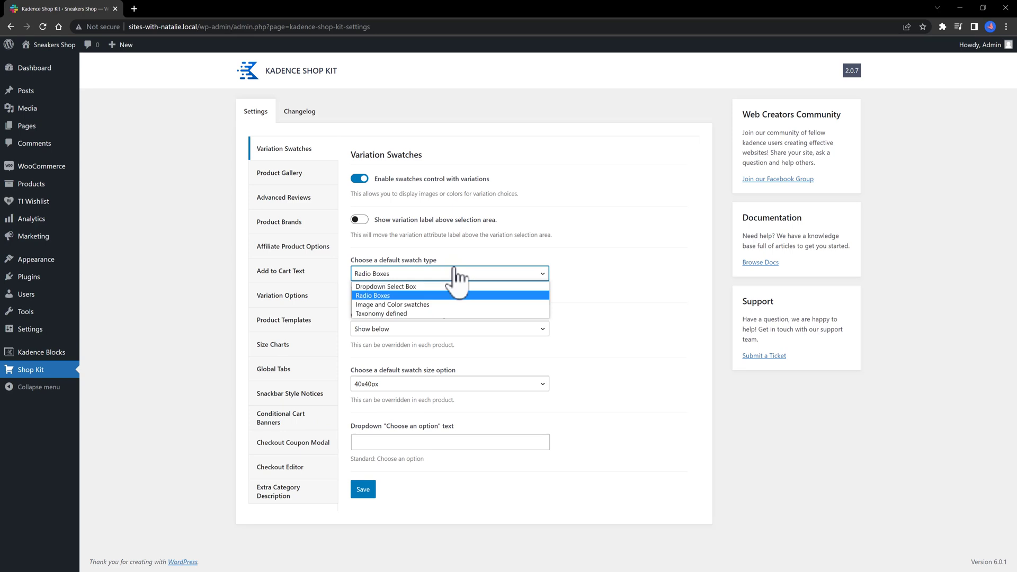
click(416, 284)
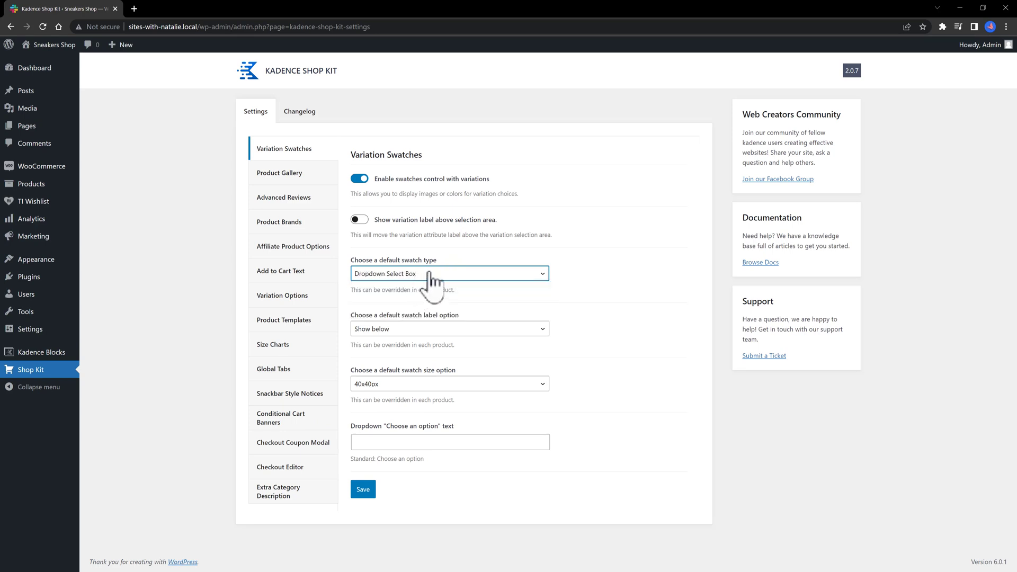
click(424, 274)
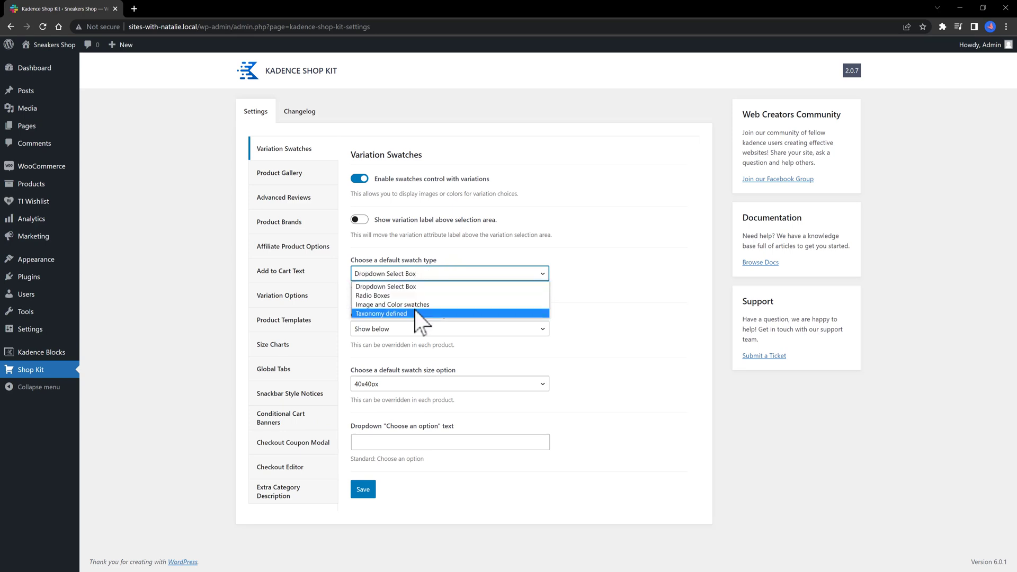
click(414, 286)
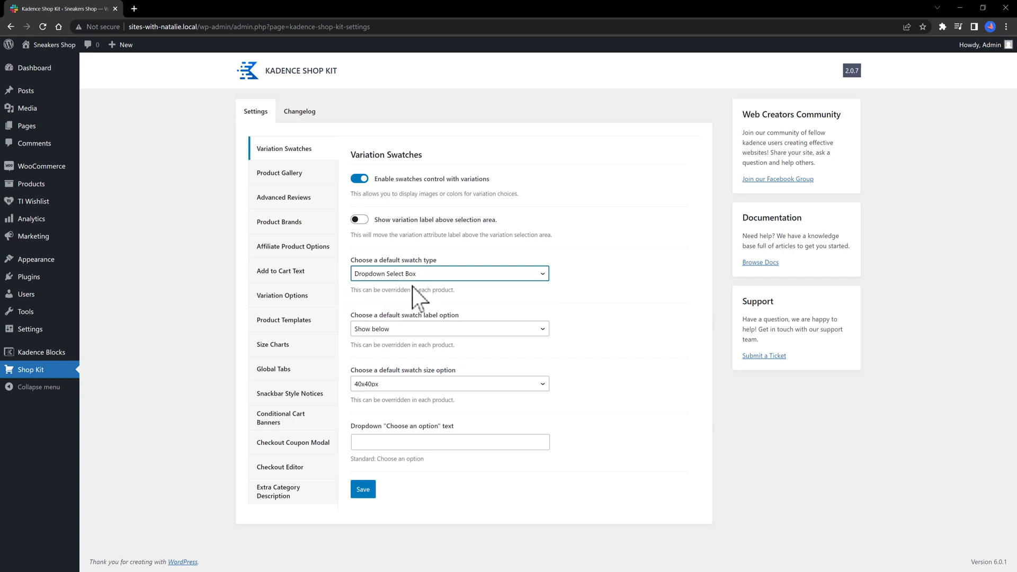
click(385, 329)
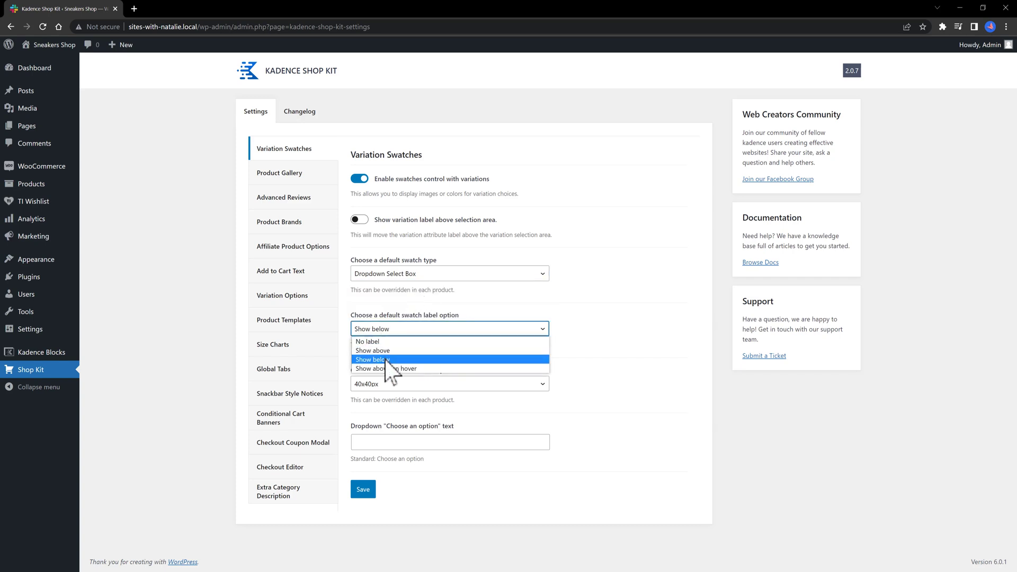
click(387, 360)
click(411, 383)
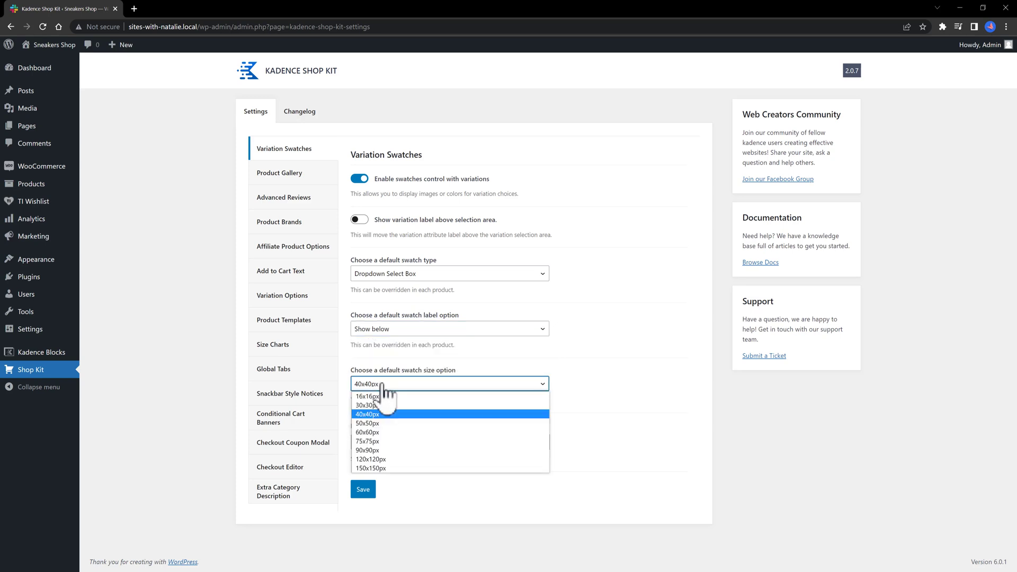
click(373, 414)
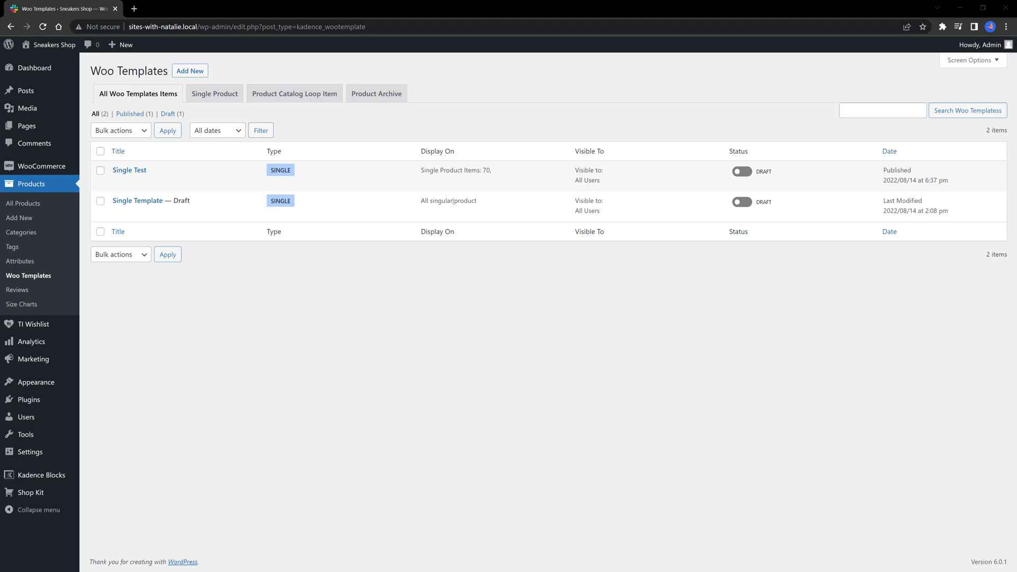
Start a new Woo template of the Single Product type from a blank layout
click(233, 99)
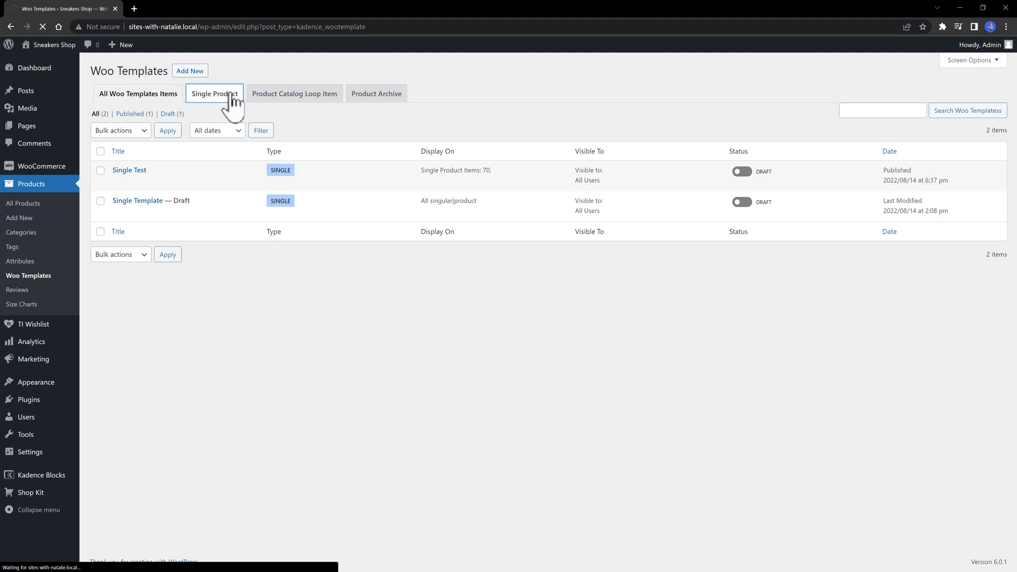
click(199, 72)
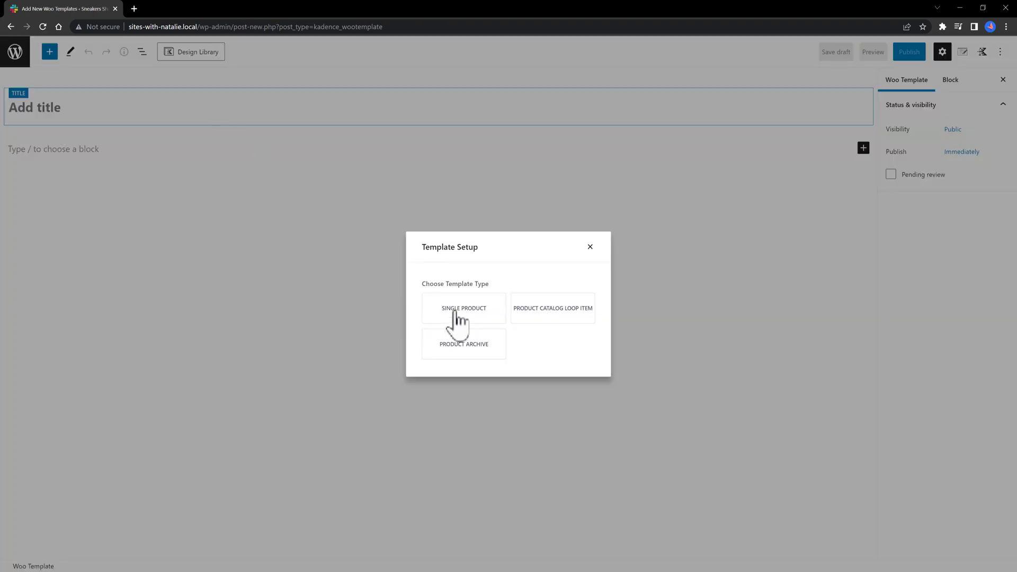
click(457, 318)
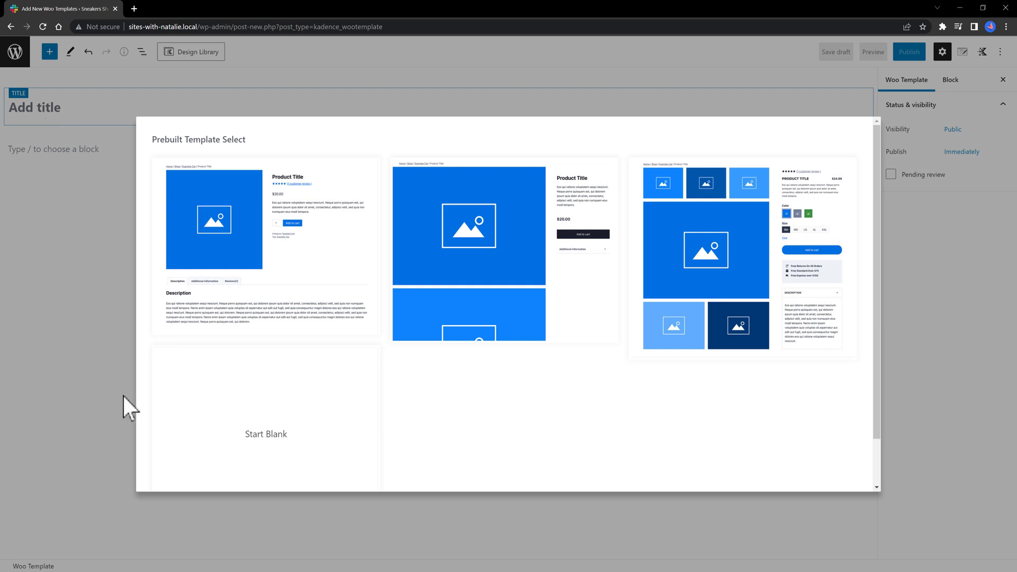
click(233, 453)
Title the template "Product Page Template" and publish it
text(Product Page Template)
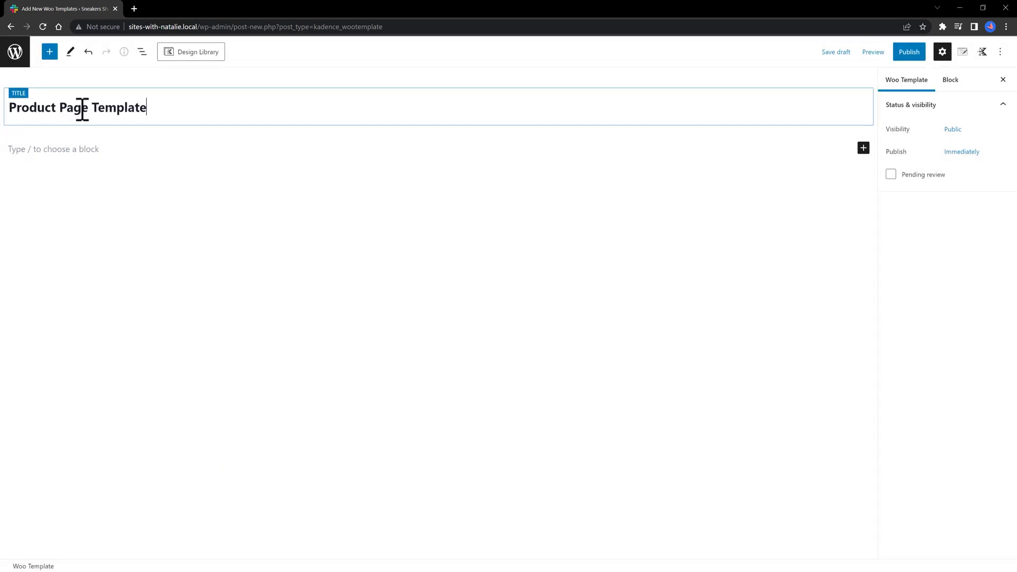
click(910, 53)
click(919, 57)
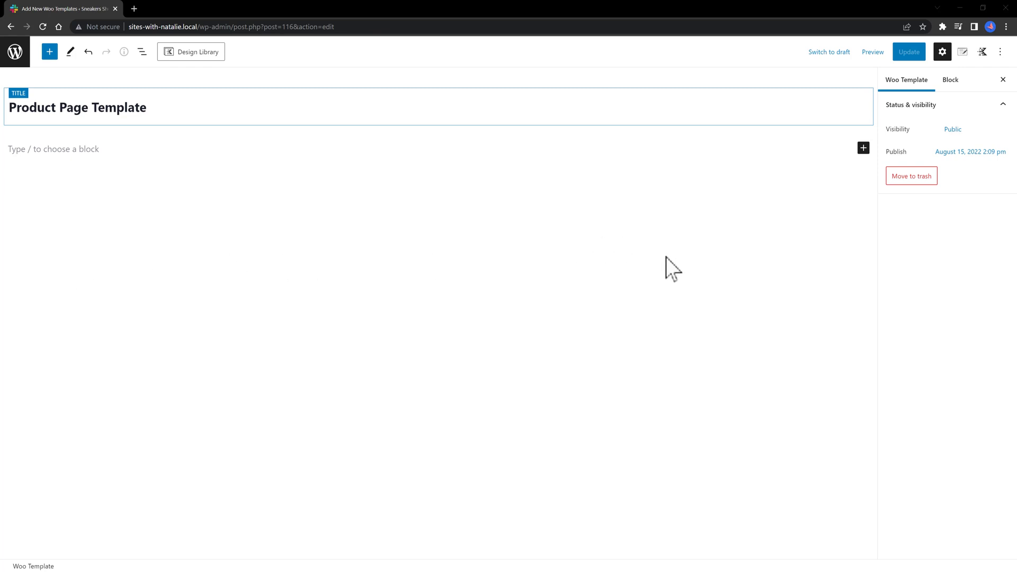
Set the template's display settings to show on Single Product, then return to the general template settings
click(963, 51)
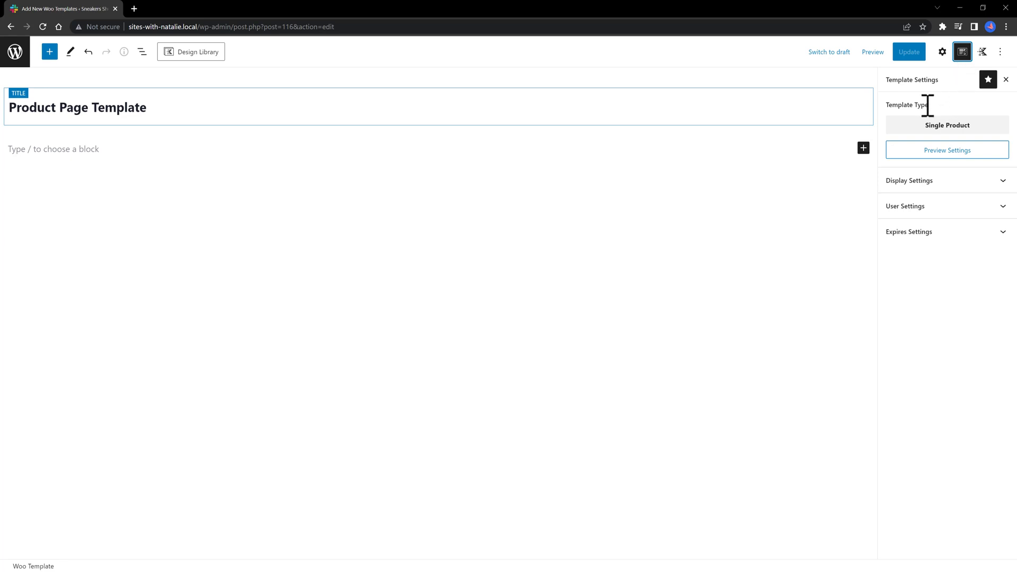
click(921, 181)
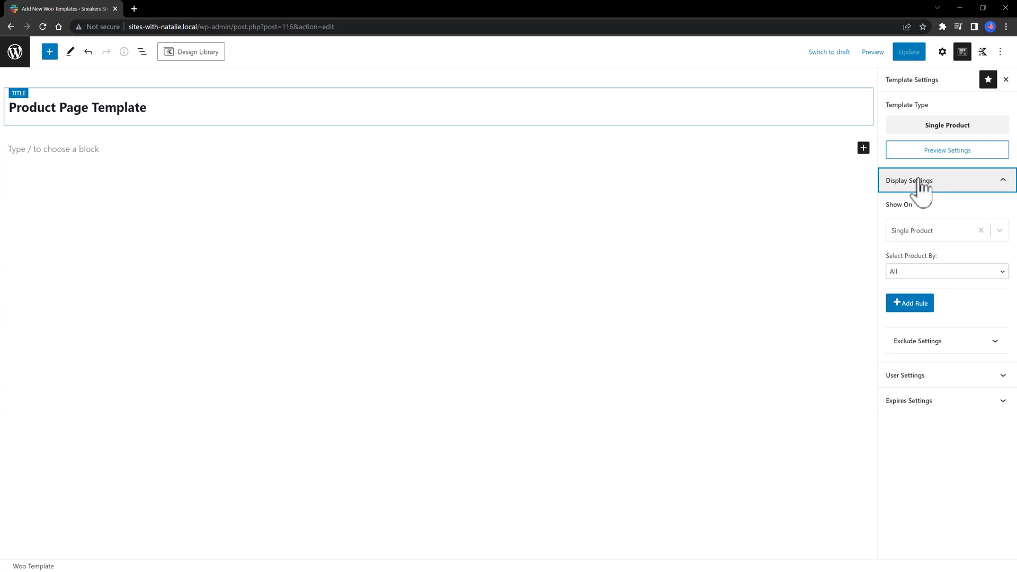
click(919, 227)
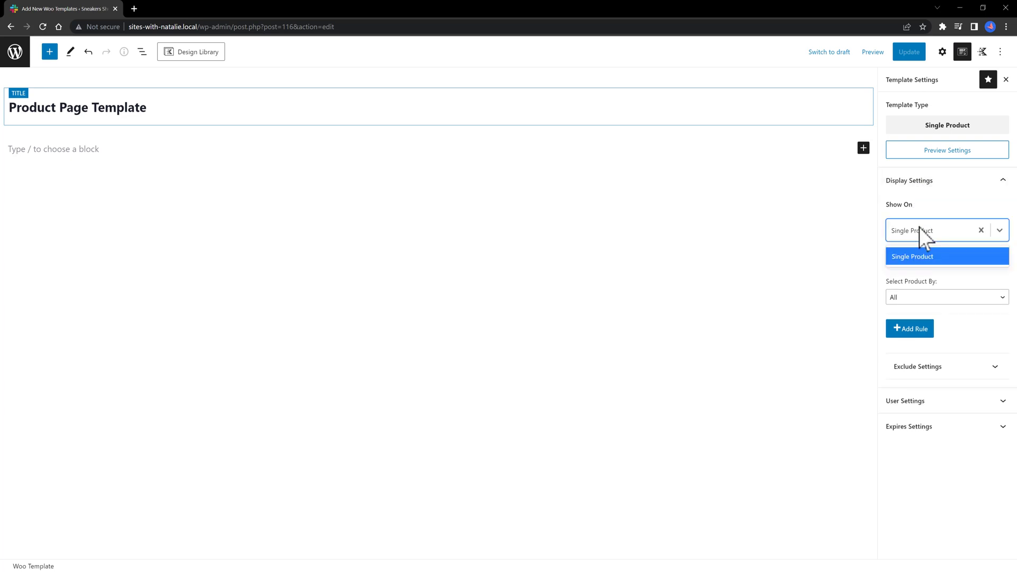
click(919, 227)
click(920, 227)
click(919, 258)
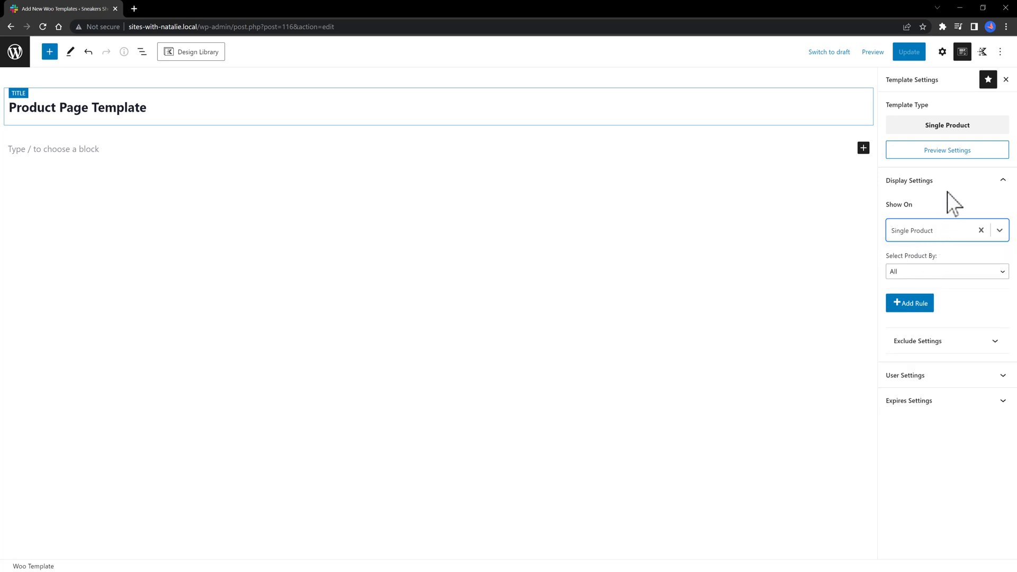
click(942, 53)
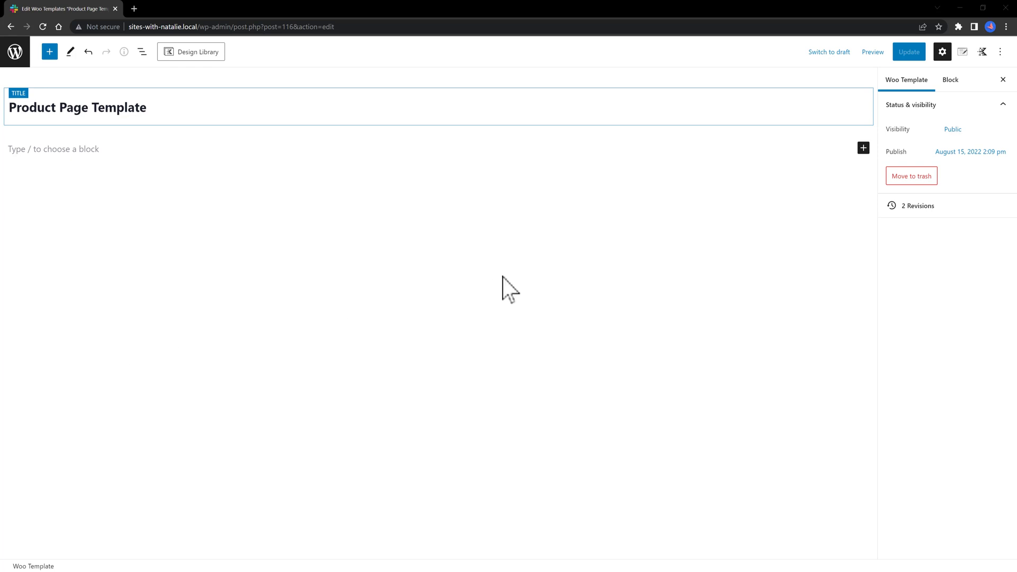
Add a Row Layout block with two equal columns to the template
click(863, 149)
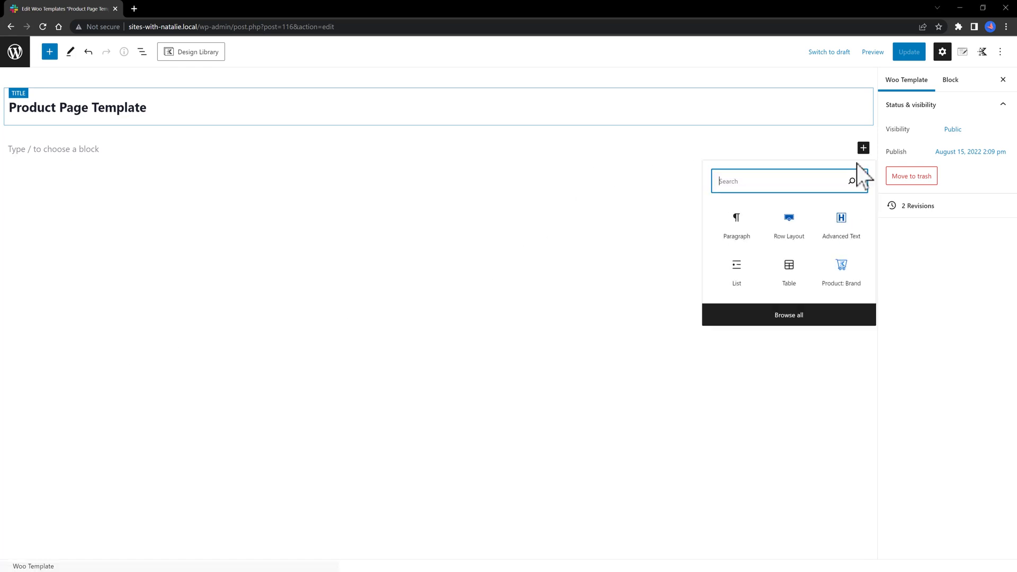
click(790, 236)
click(279, 194)
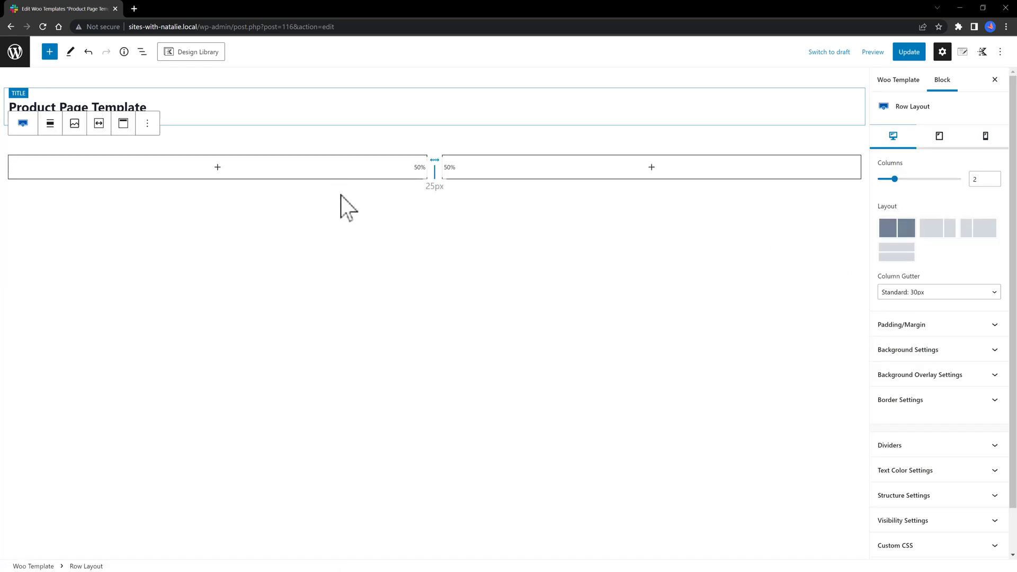
Add a Product: Image block to the first column and force the image to fill its container
click(217, 167)
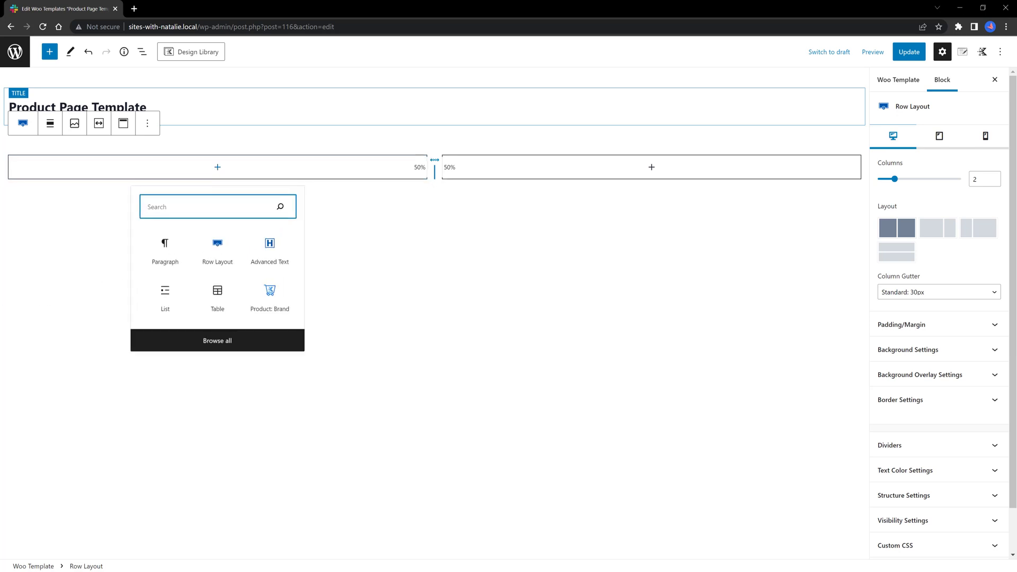
text(Product)
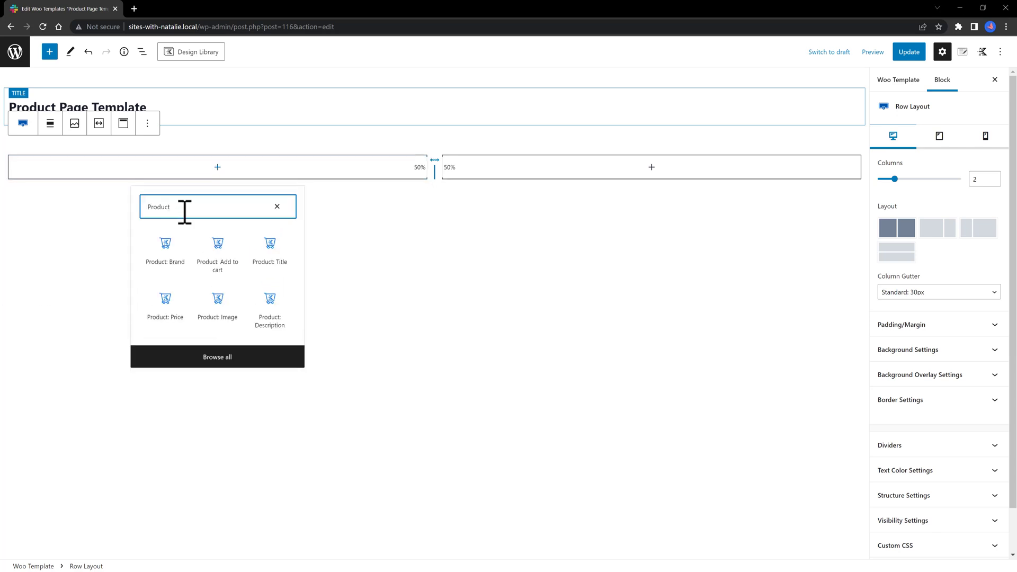
click(225, 308)
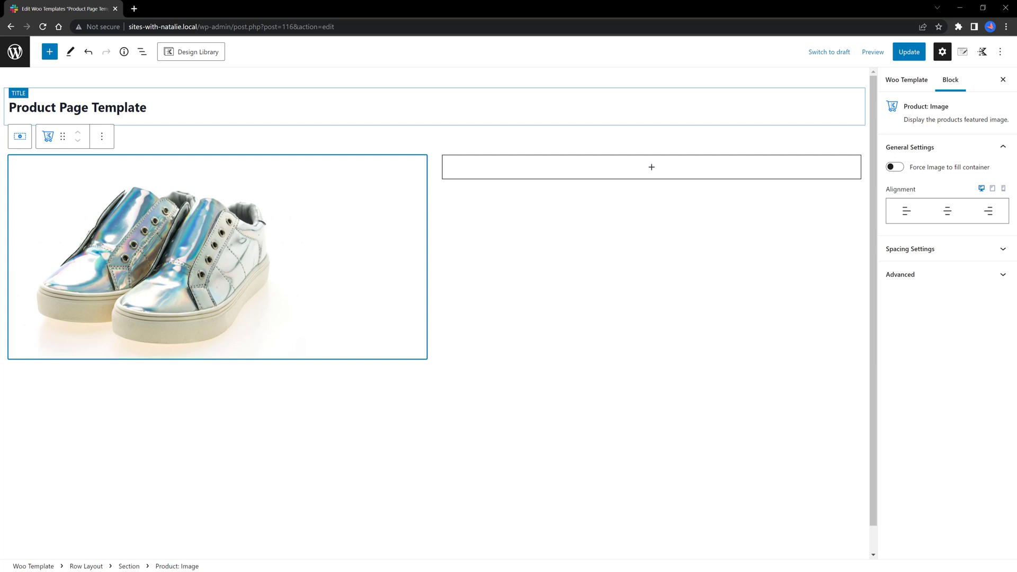
click(894, 167)
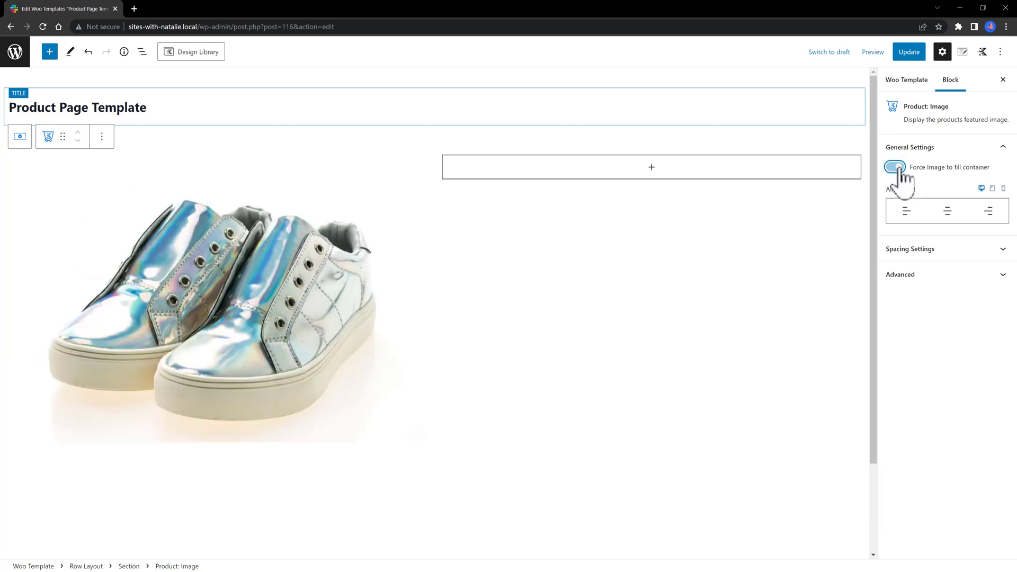
Add an Advanced Gallery block below the product image, using the gold, silver, pink and blue sneaker images
click(142, 51)
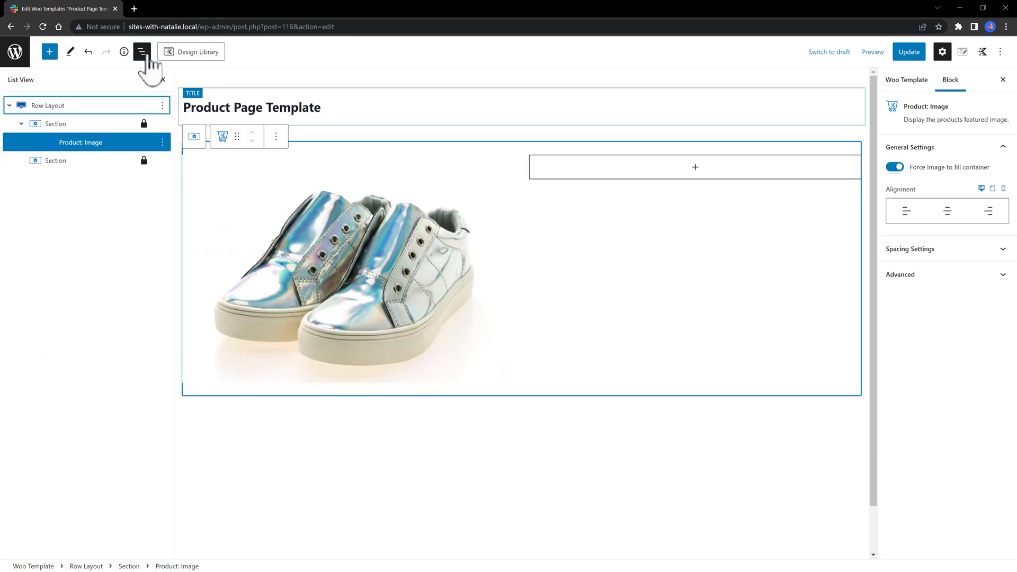
click(510, 385)
click(509, 377)
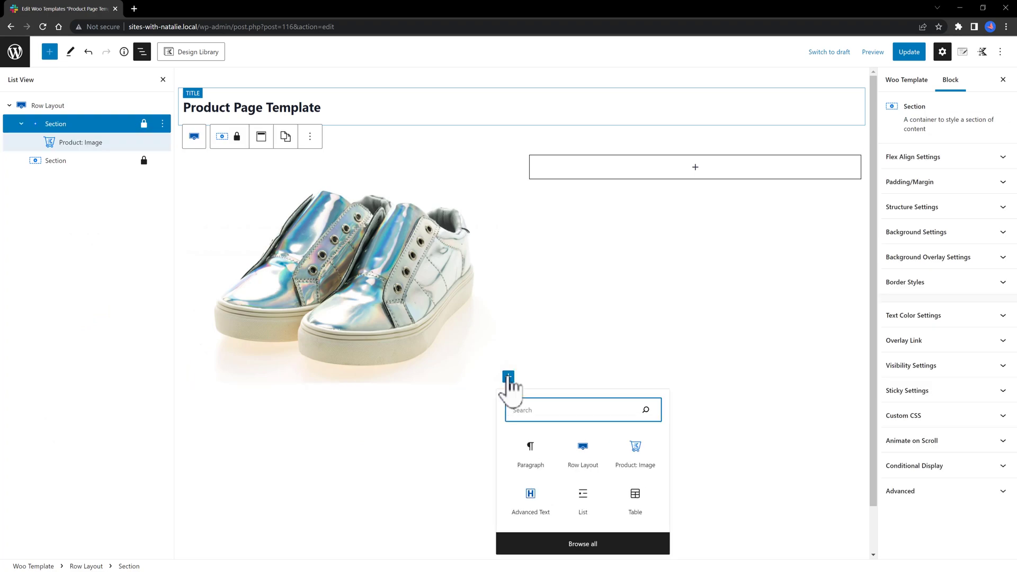
text(advance)
click(580, 461)
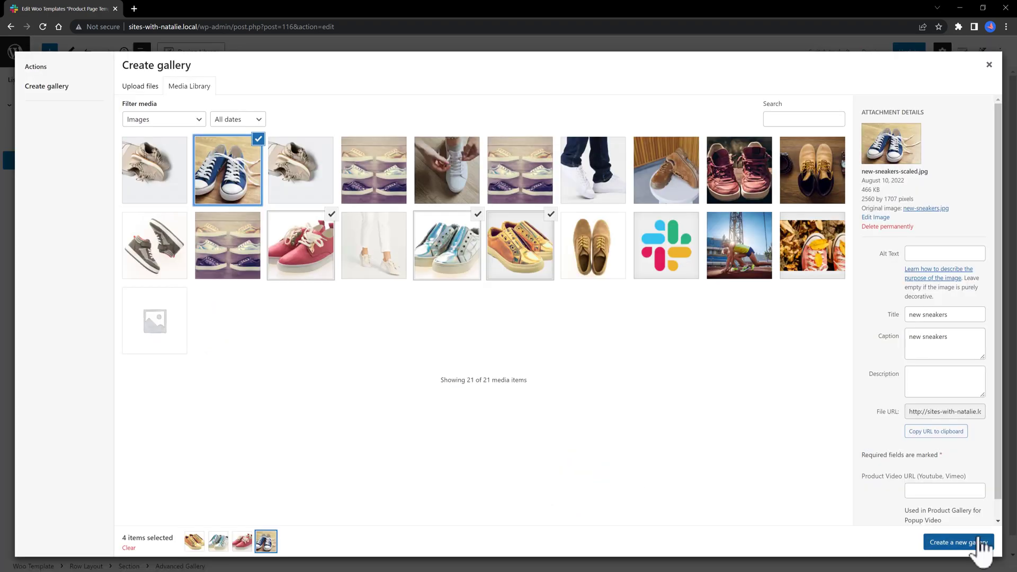
click(978, 542)
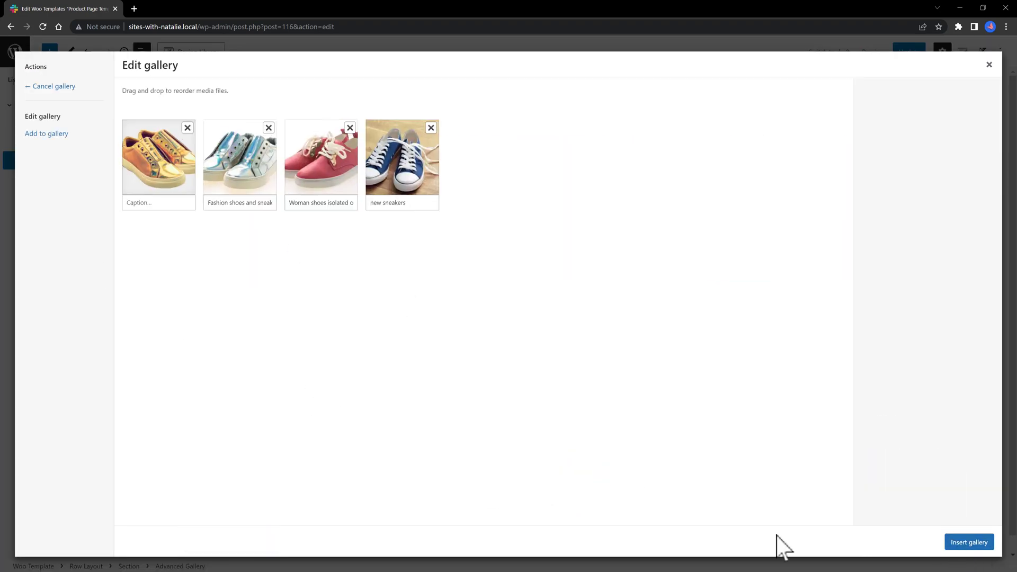
click(972, 548)
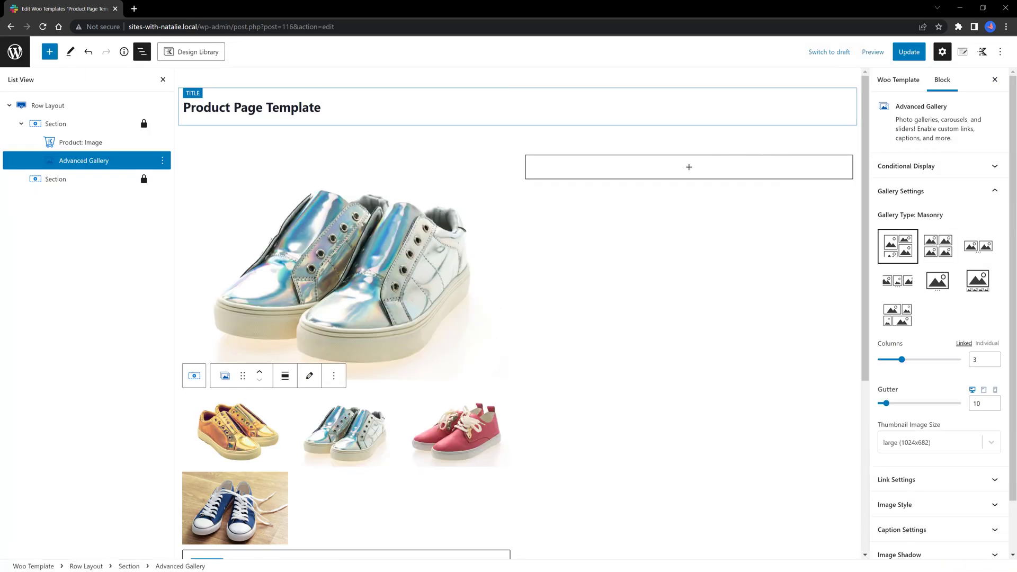
Set the sneaker gallery's type to Grid
click(948, 195)
click(948, 195)
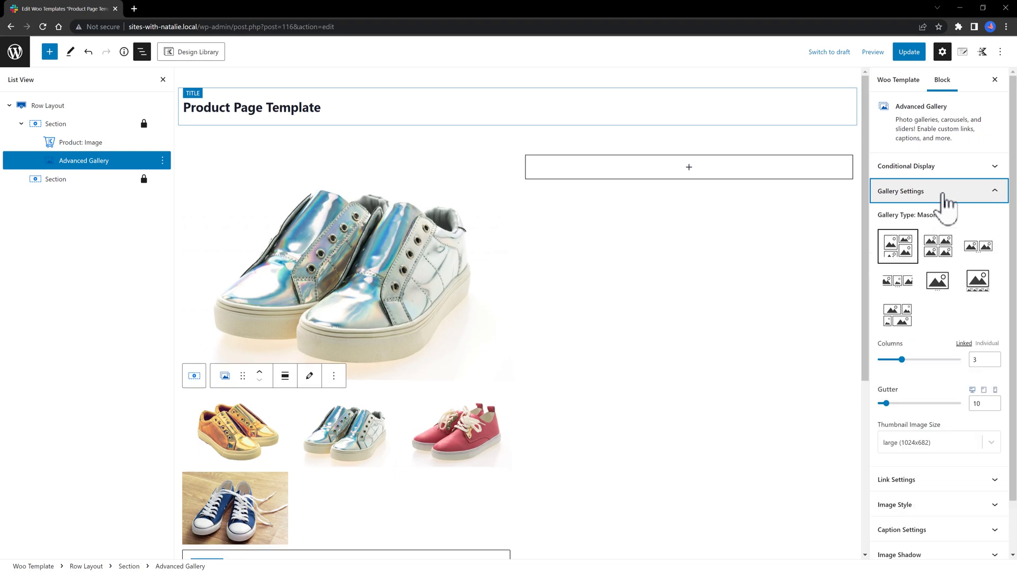
click(934, 253)
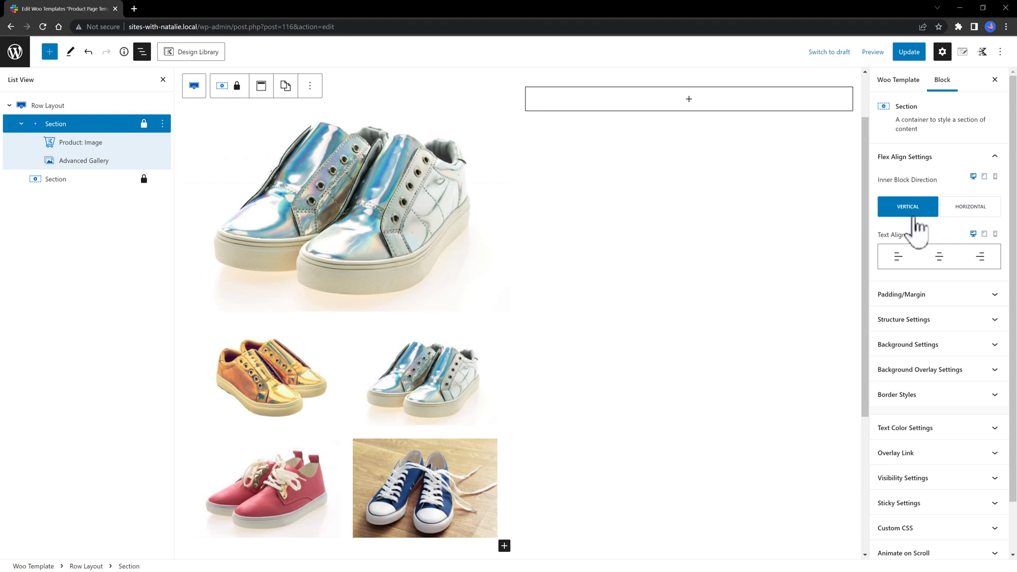
Style the first column's section with a light gray background, a linked border radius of 9, and a box shadow
click(938, 345)
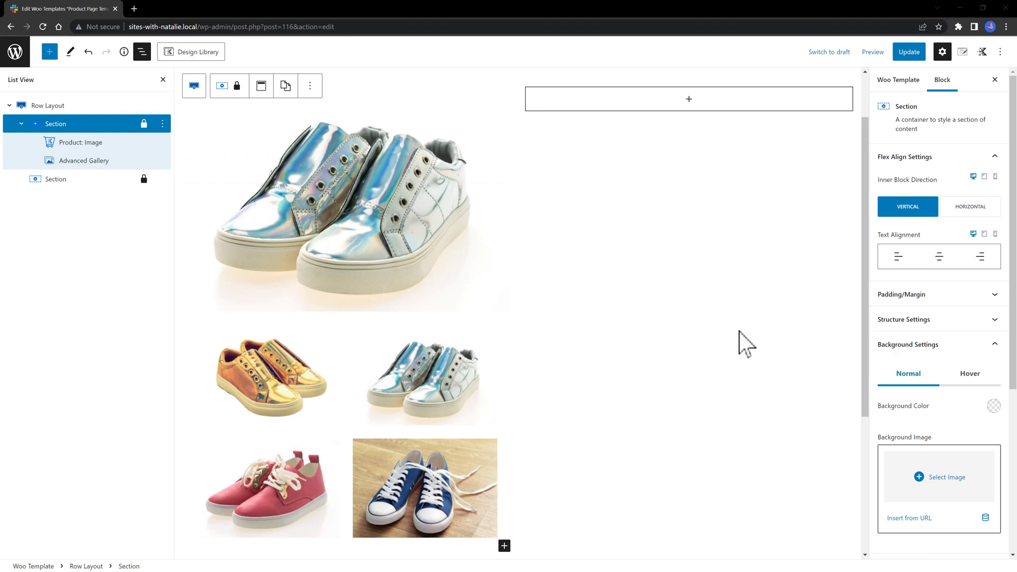
click(994, 406)
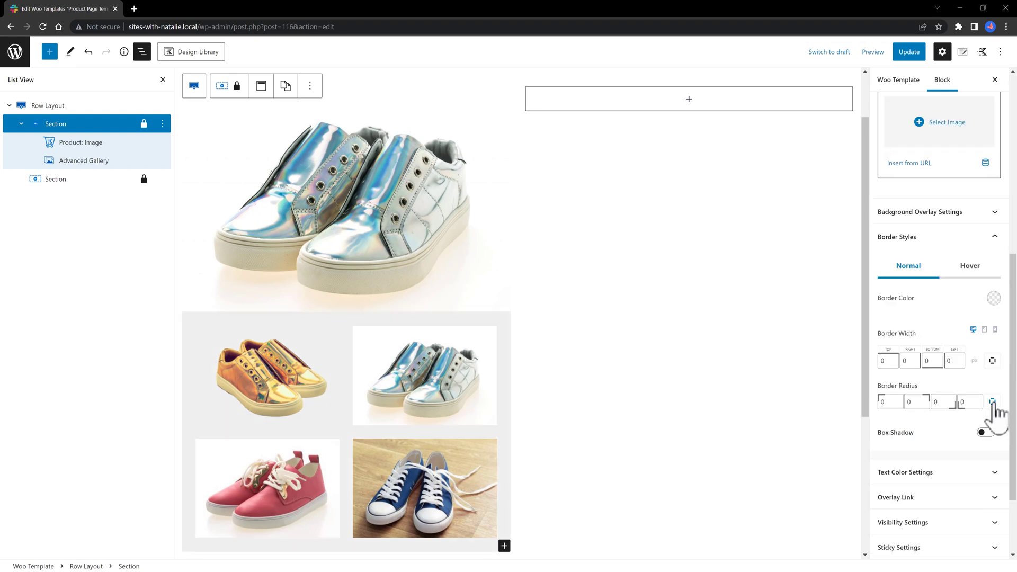
click(992, 402)
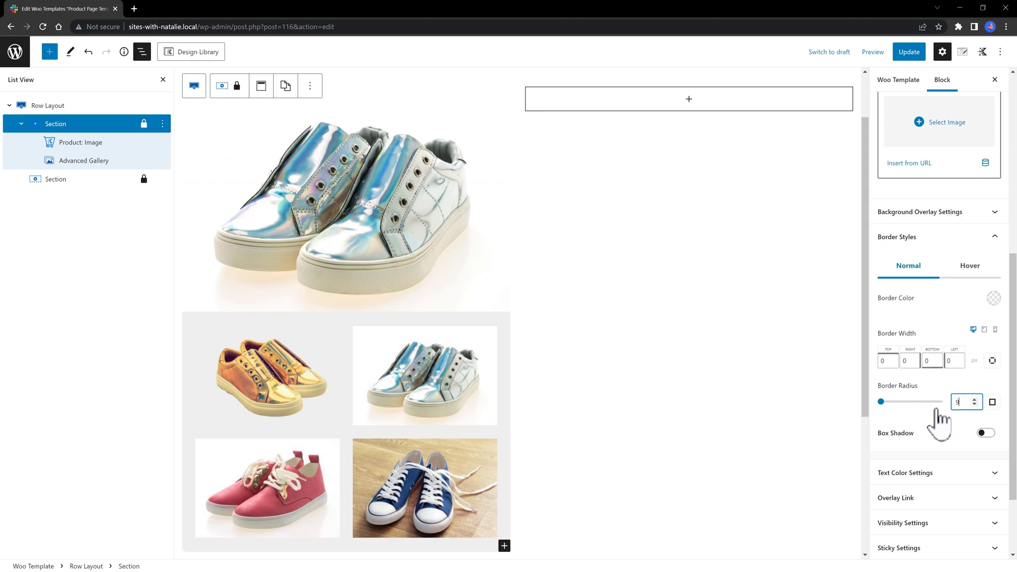
click(986, 433)
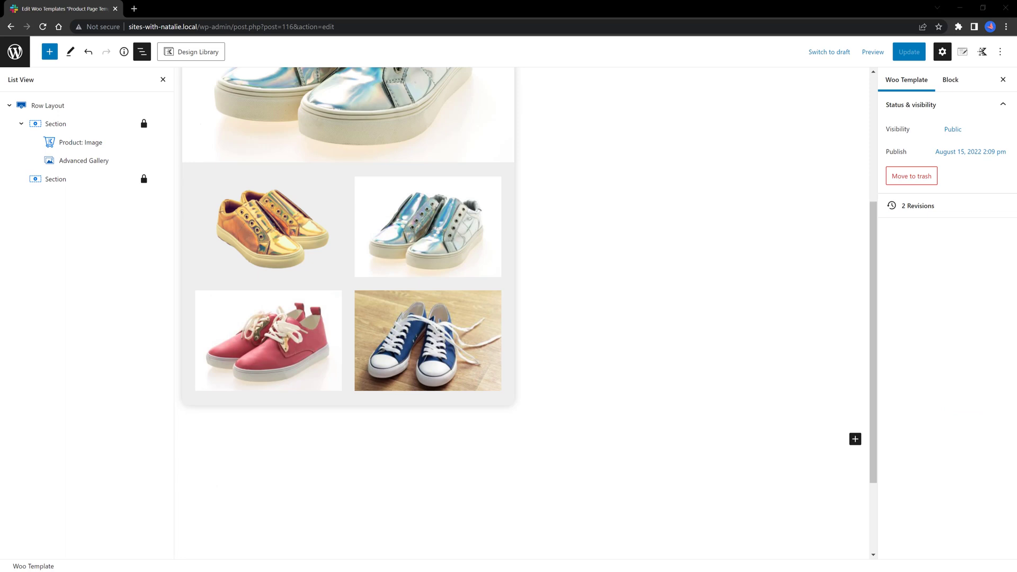
Insert a Video Popup block below the Advanced Gallery in the first column
click(159, 161)
click(162, 161)
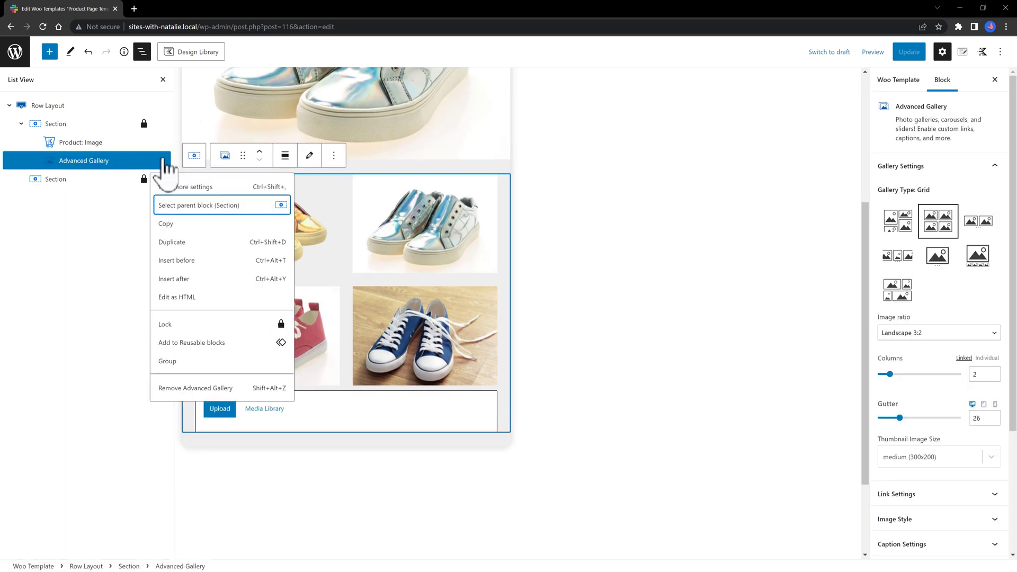
click(177, 279)
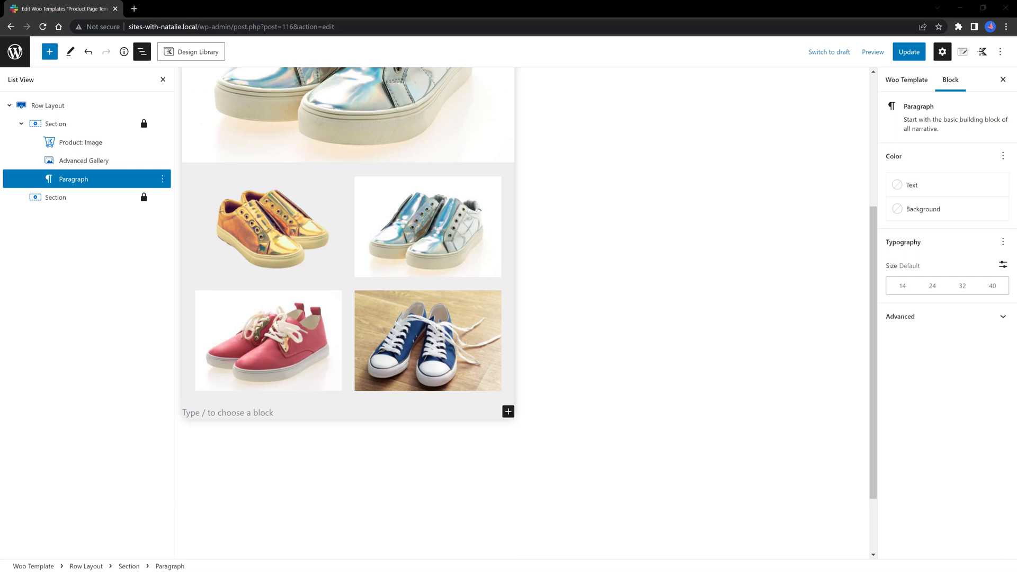
click(508, 411)
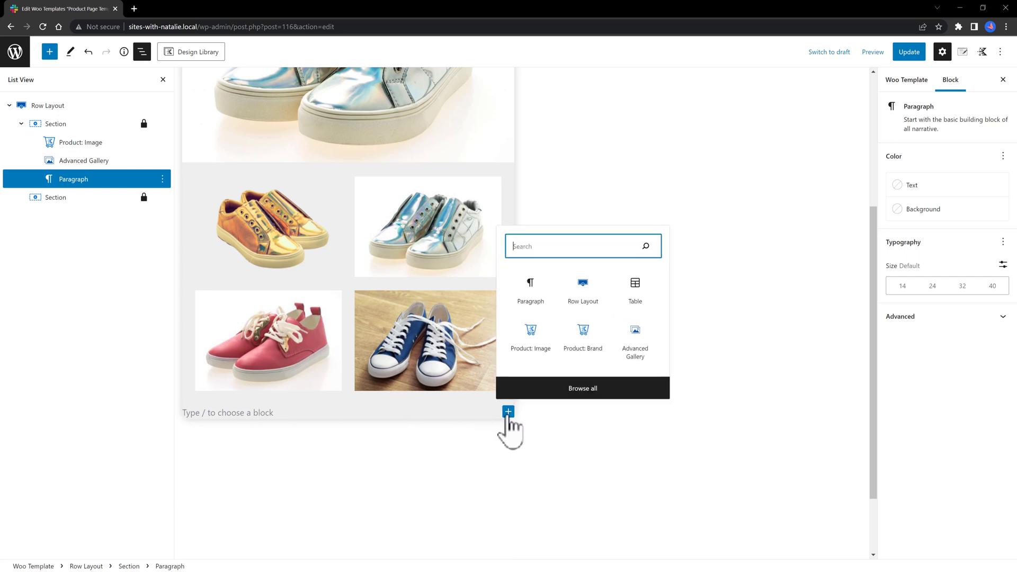
text(video)
click(635, 289)
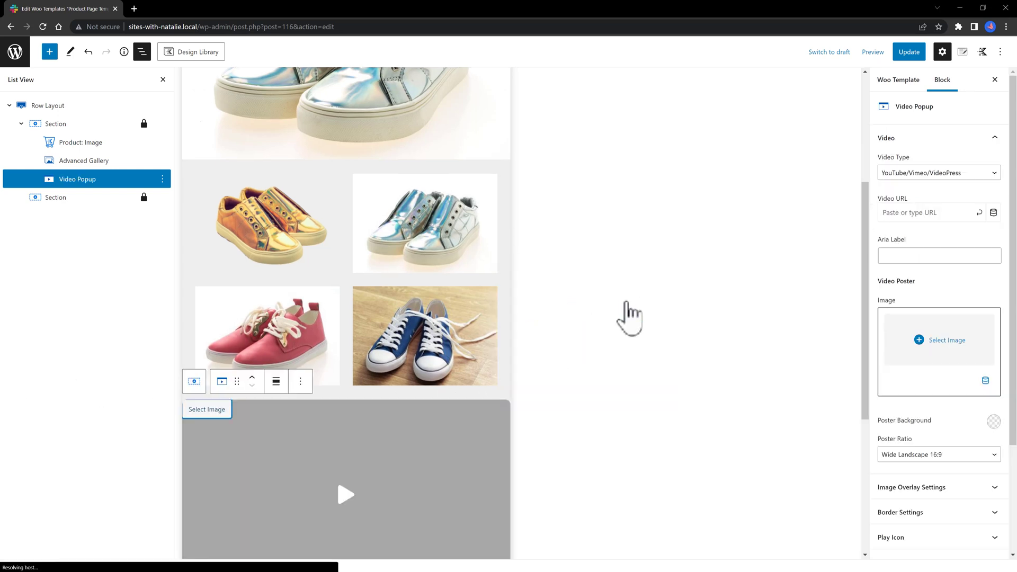
Set the popup's video type to YouTube/Vimeo/VideoPress with the copied YouTube URL, and use the woman-tying-shoelaces image as the video poster
click(977, 174)
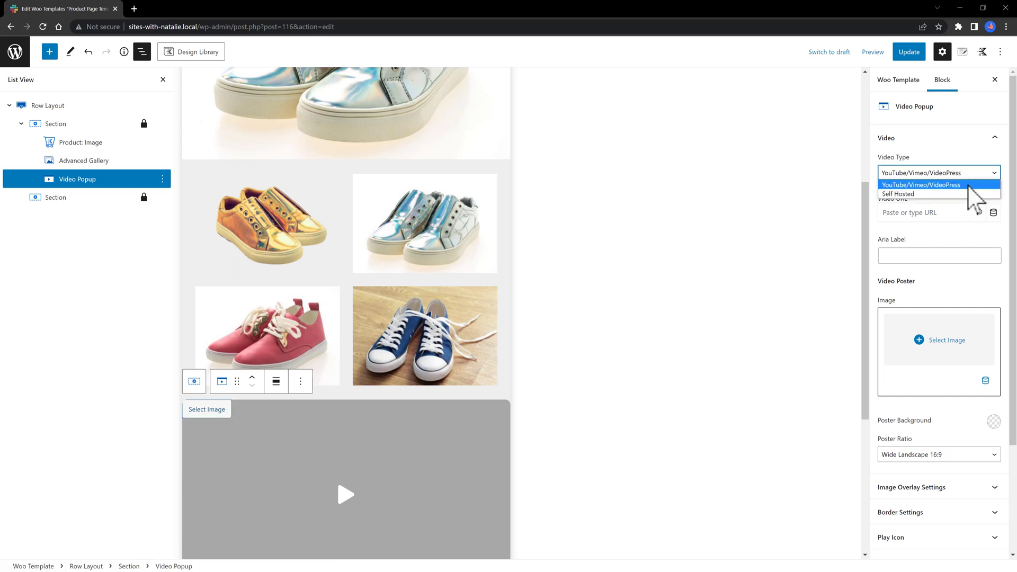
click(968, 185)
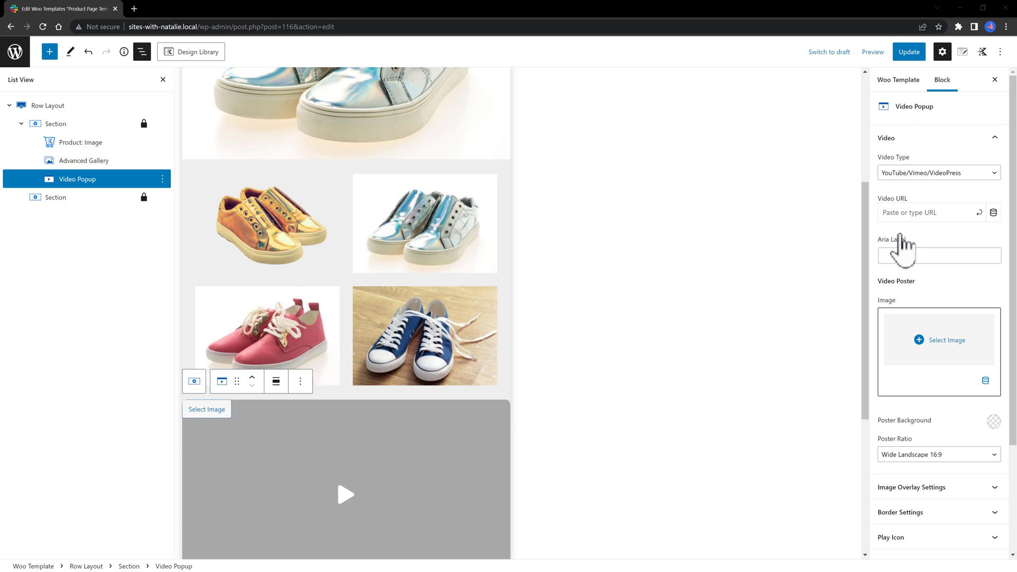
click(894, 212)
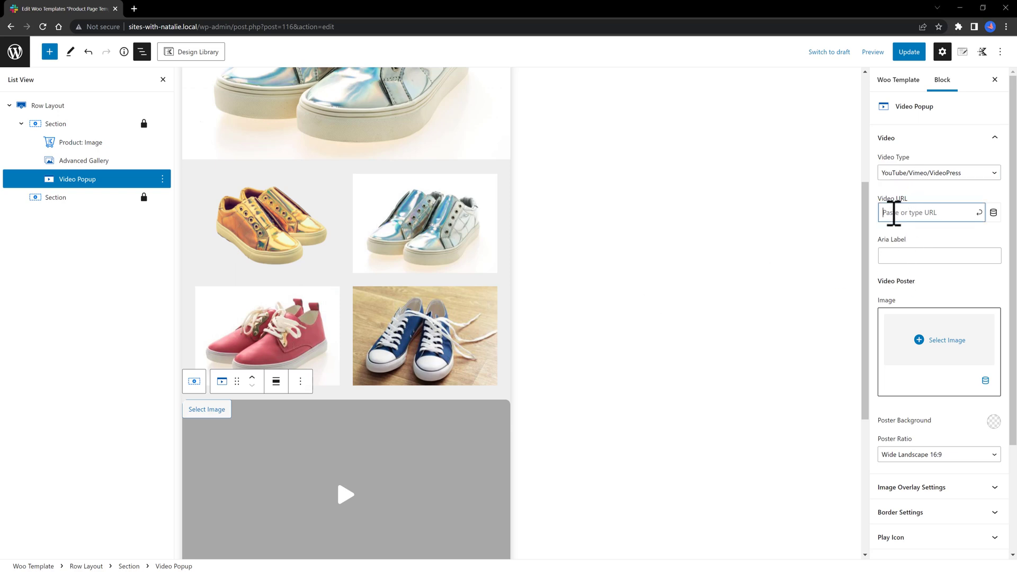
key(ctrl+v)
click(979, 213)
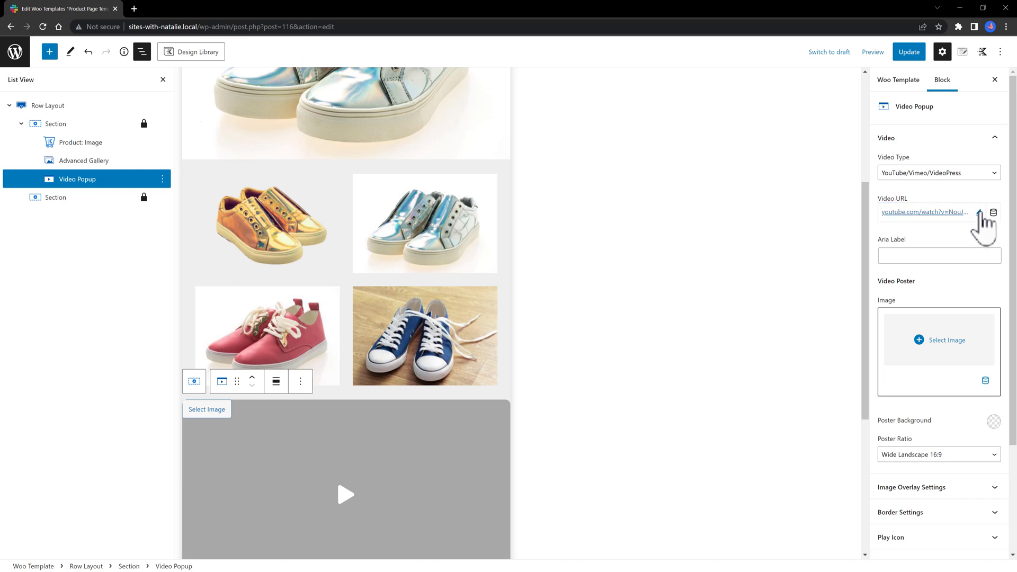
click(954, 351)
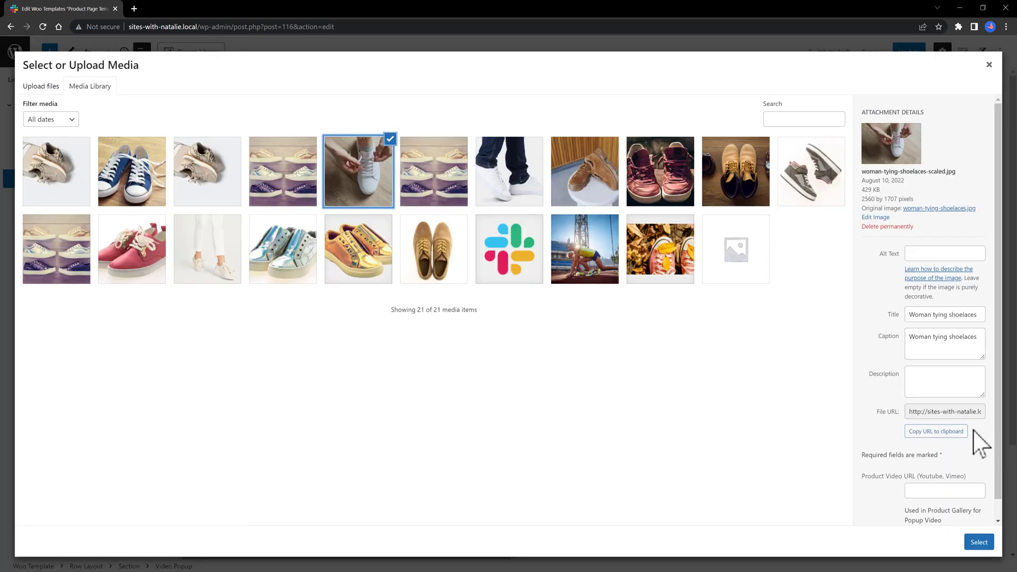
click(979, 542)
Enable conditional display for the Video Popup with Post URL as the condition, and update the template
scroll(954, 530, down, 2)
click(930, 522)
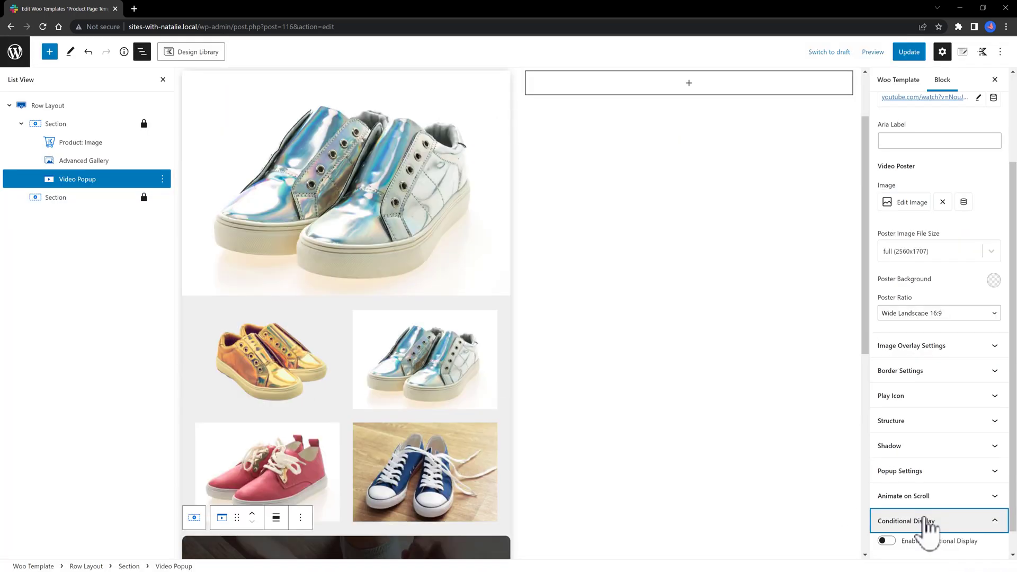
scroll(998, 540, down, 1)
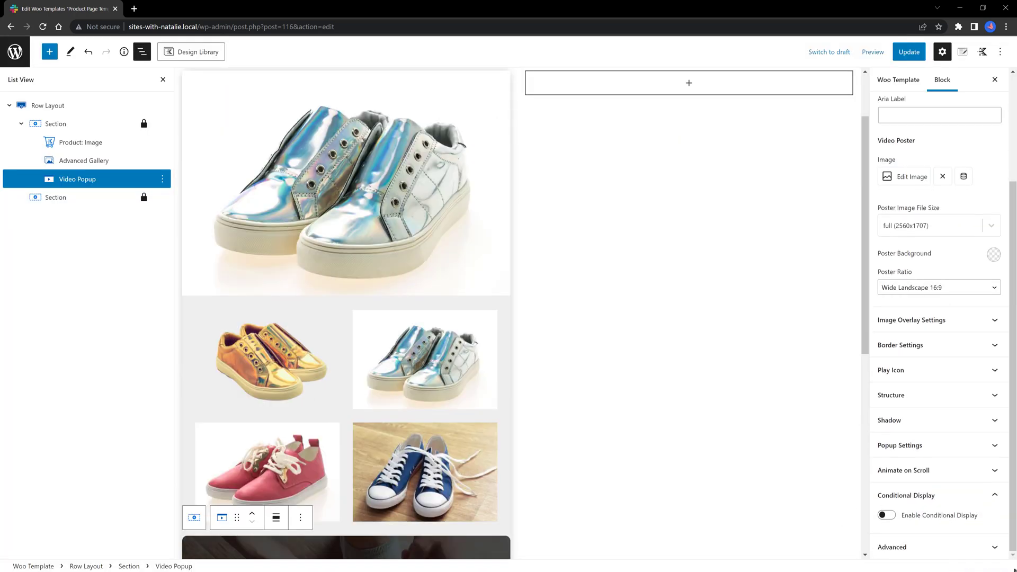
click(887, 516)
scroll(1014, 503, down, 1)
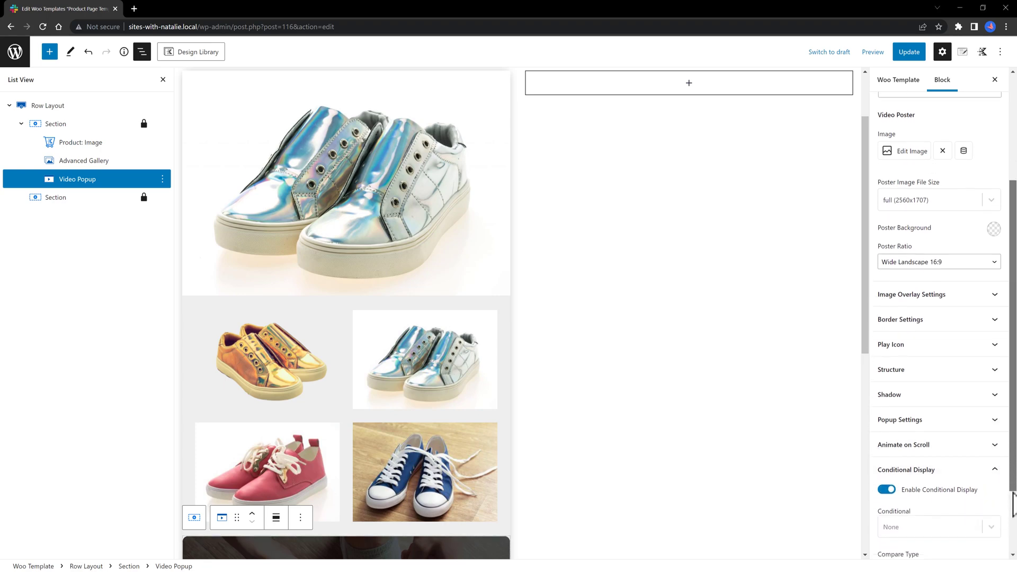
scroll(1013, 503, down, 2)
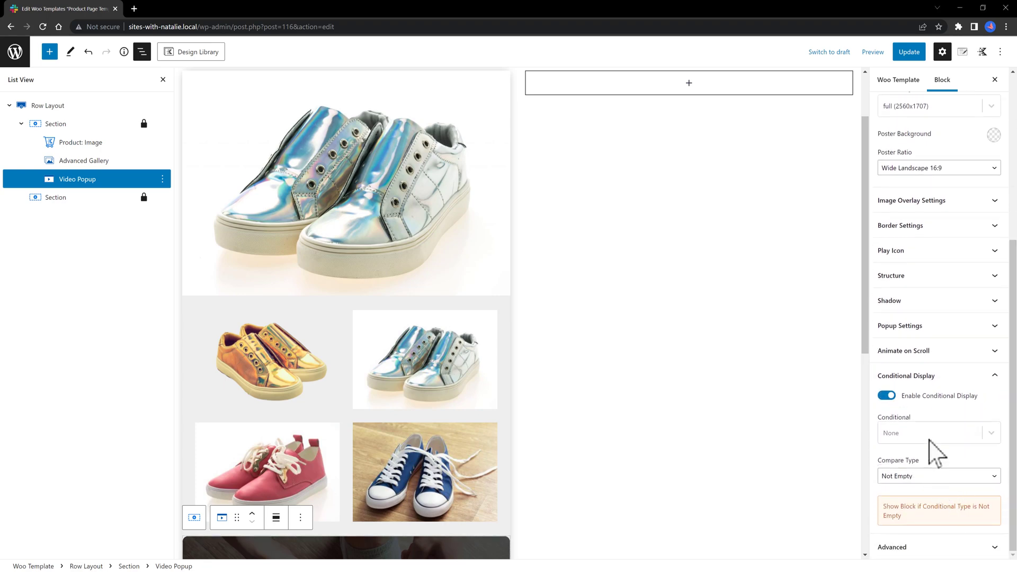
click(932, 435)
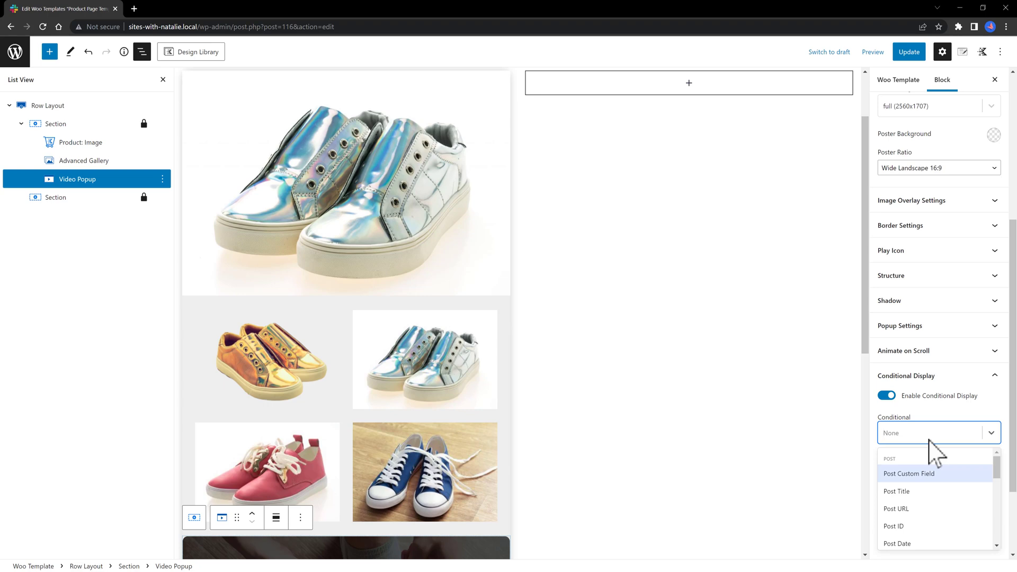
click(927, 510)
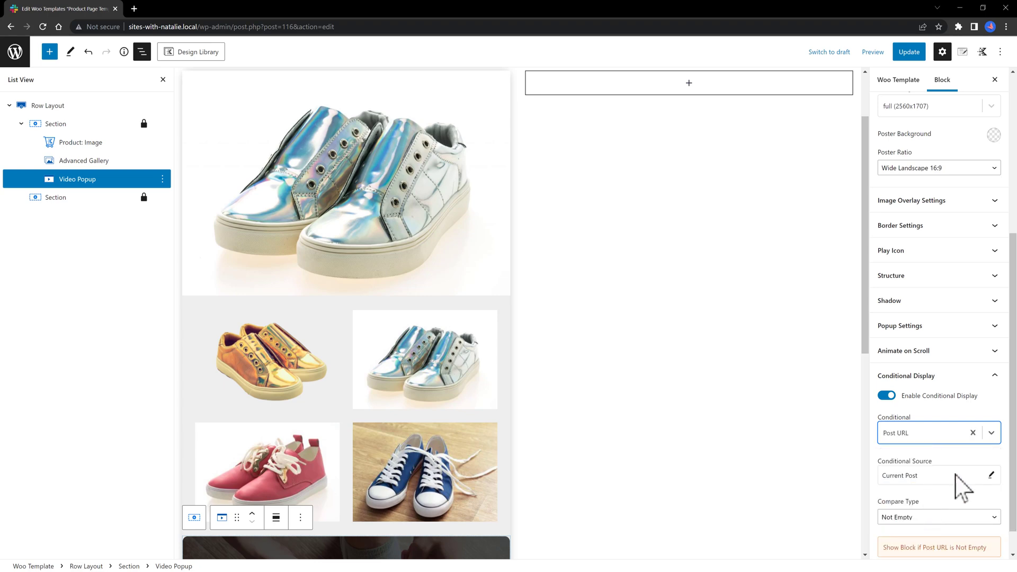
scroll(954, 490, down, 1)
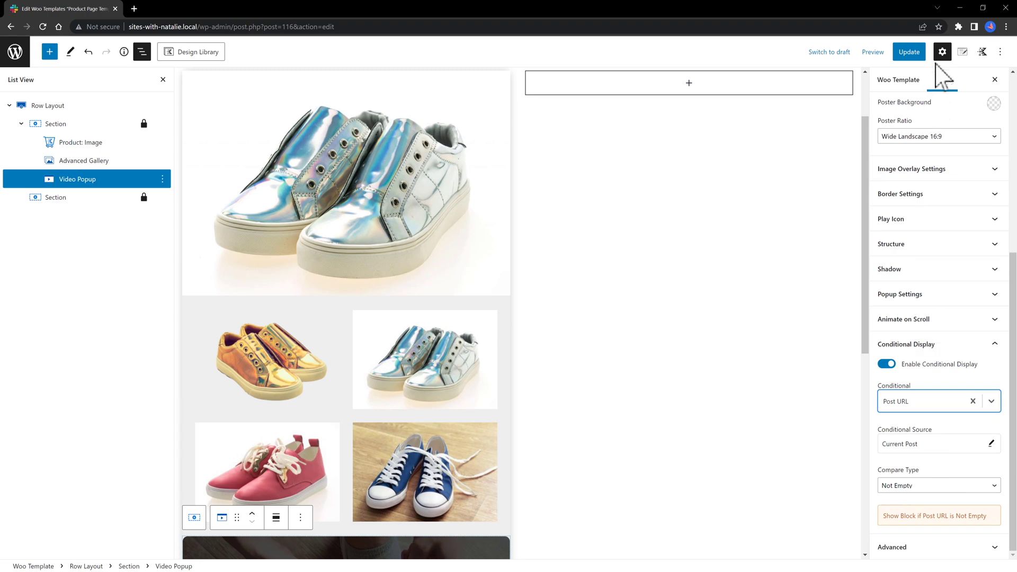
click(914, 52)
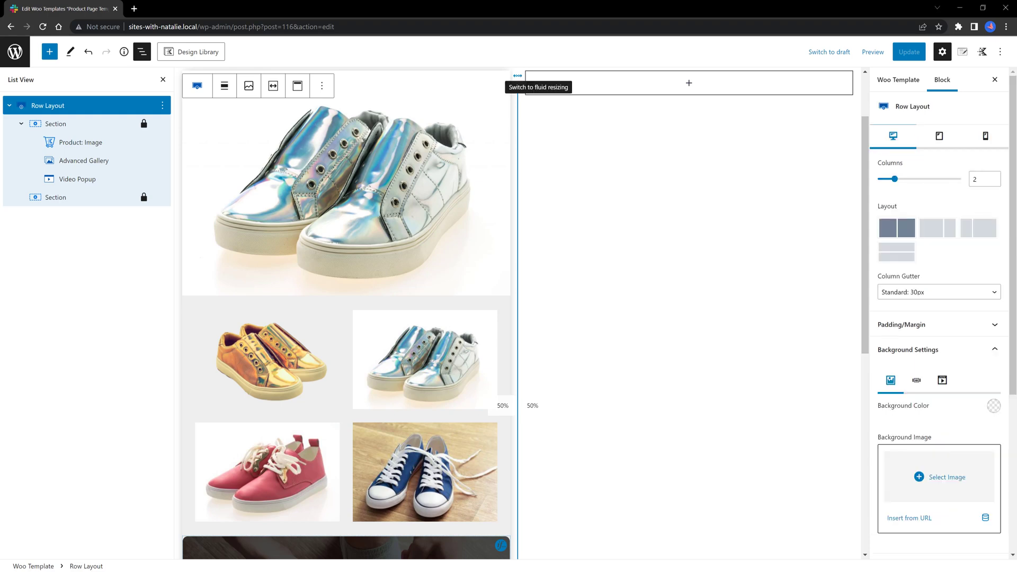
Add a Product: Title block to the empty second column
click(689, 83)
text(title)
key(Return)
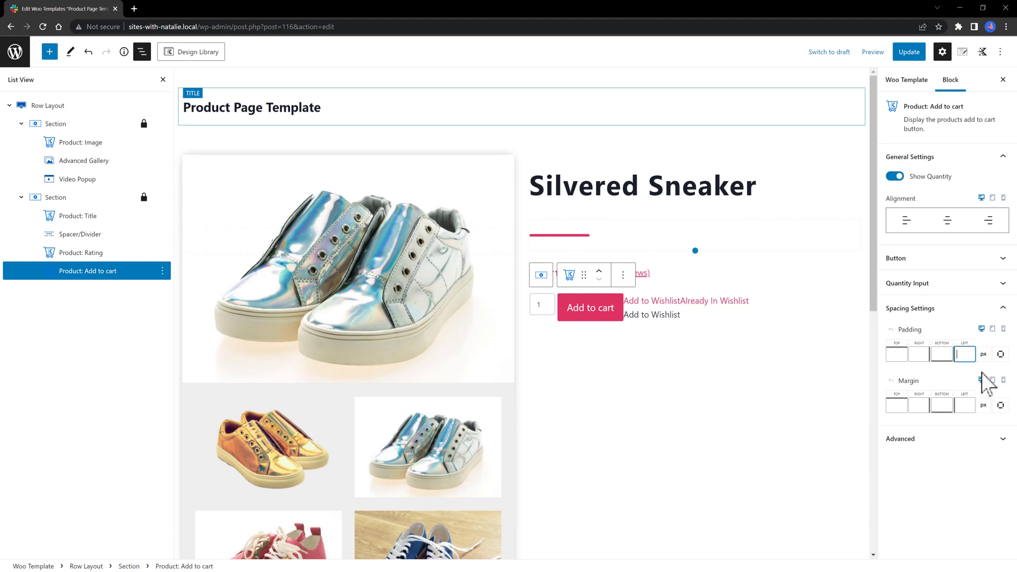
Set the Product: Add to cart block's left padding to 2 px
text(2)
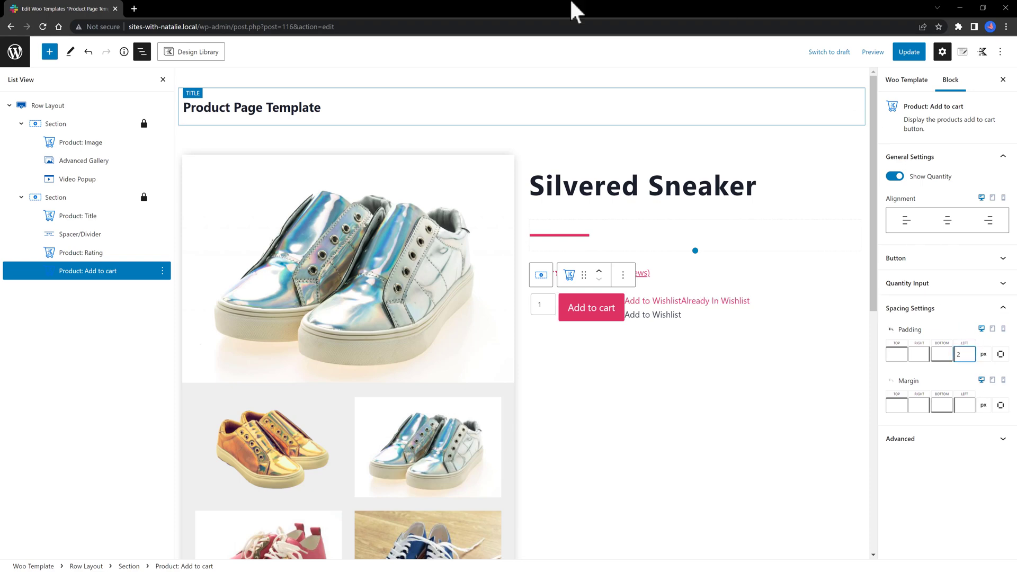
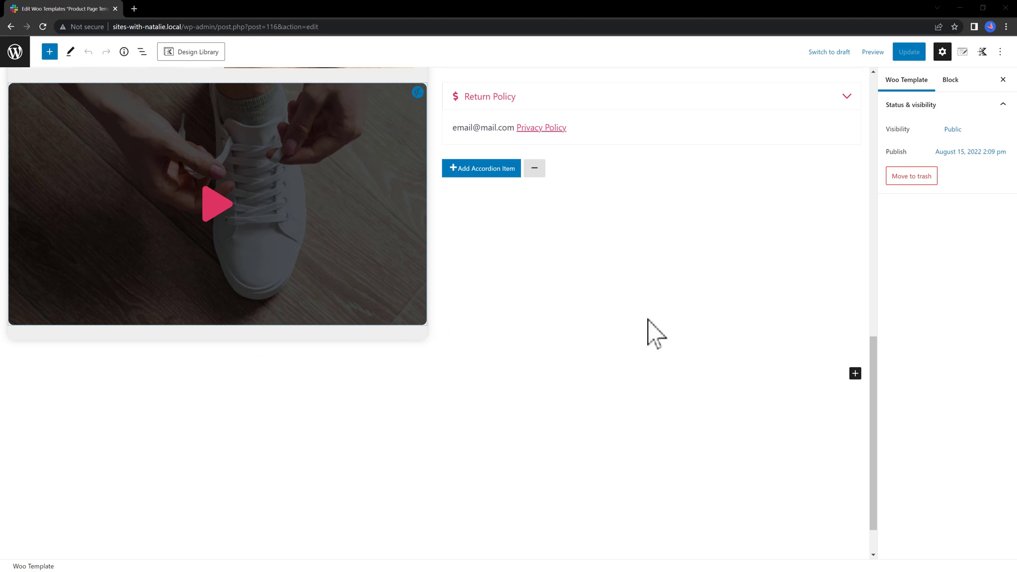
click(855, 374)
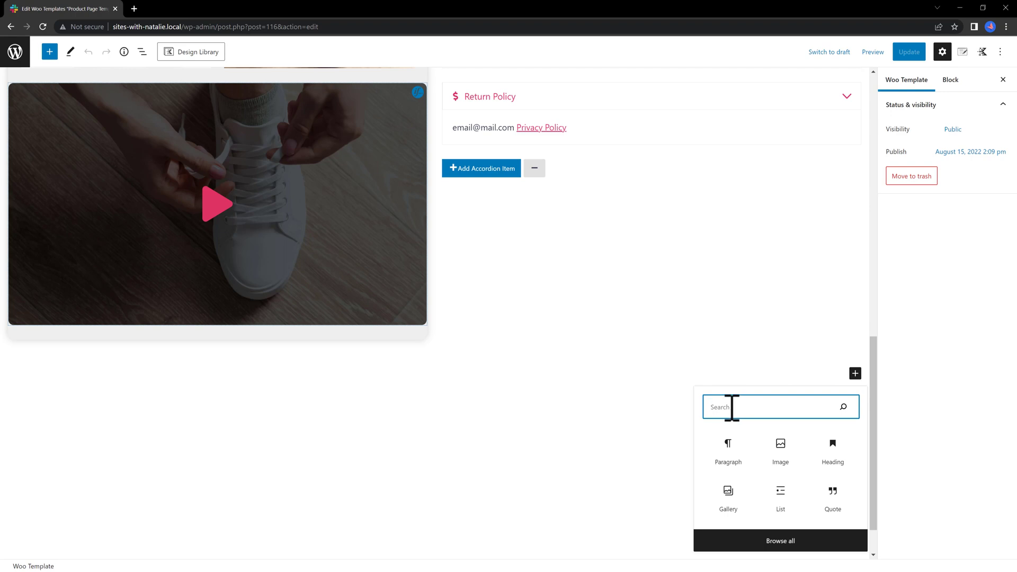
text(KAdence)
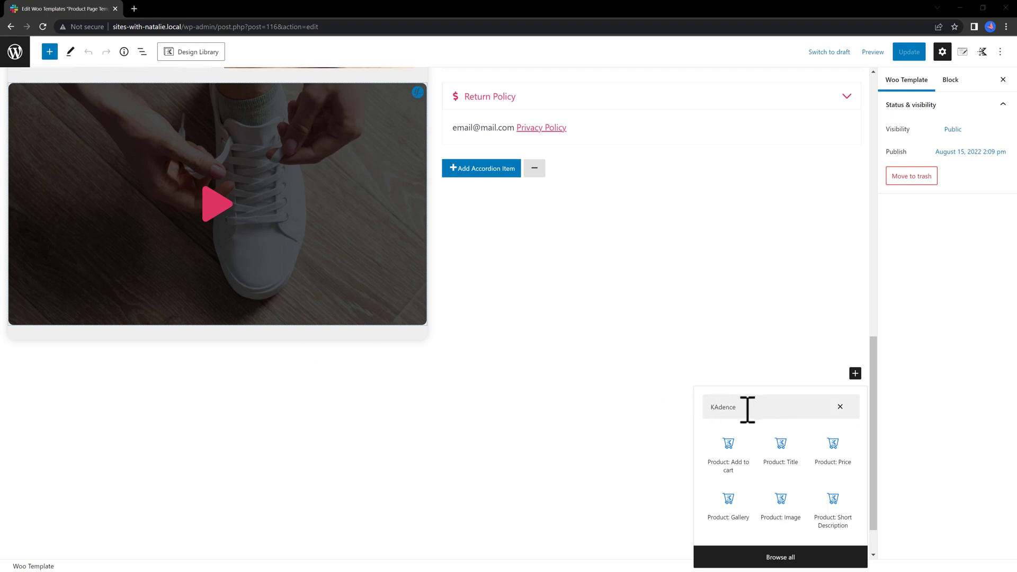
drag(747, 411, 706, 420)
text(sectio)
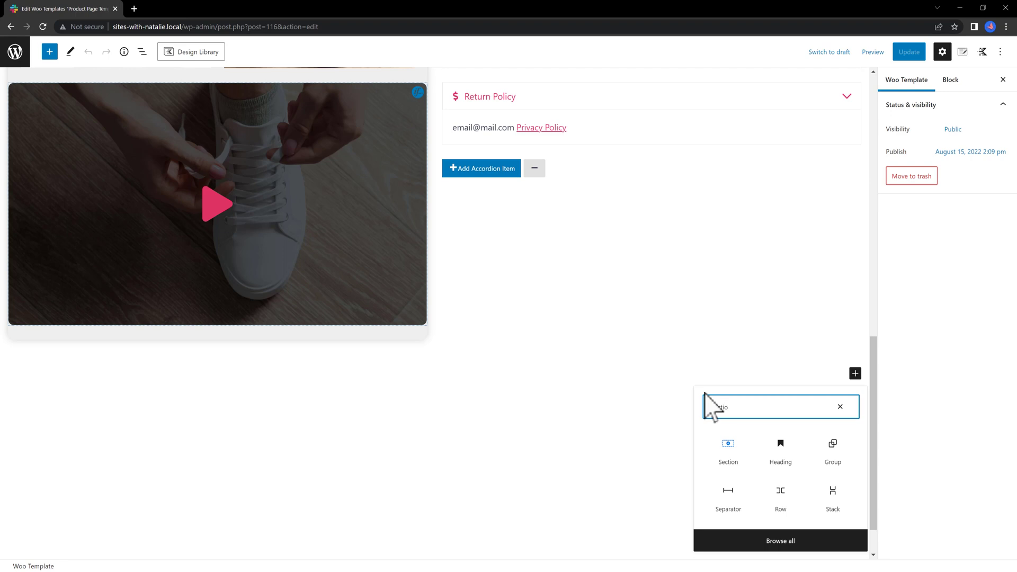
click(736, 459)
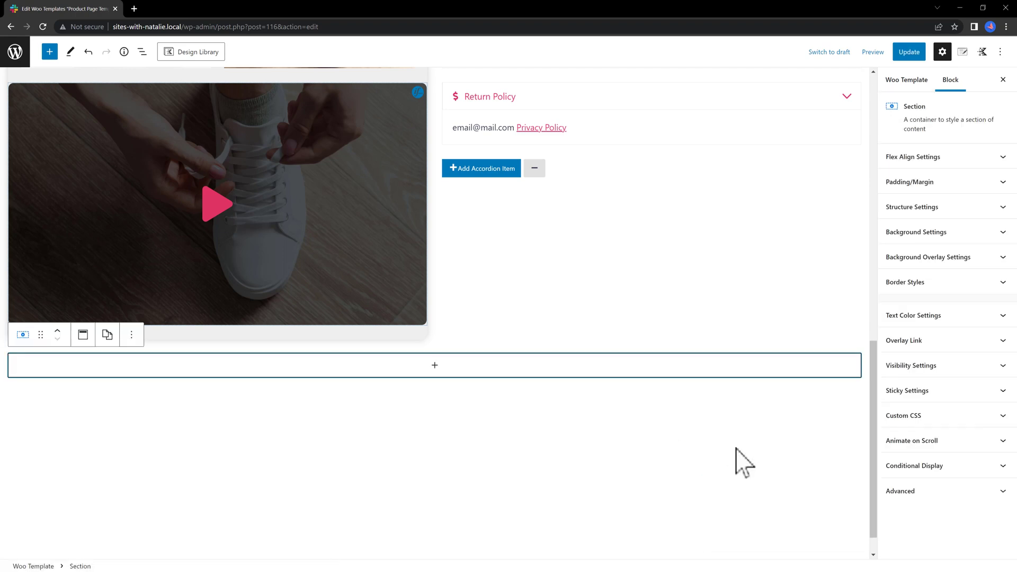
click(88, 52)
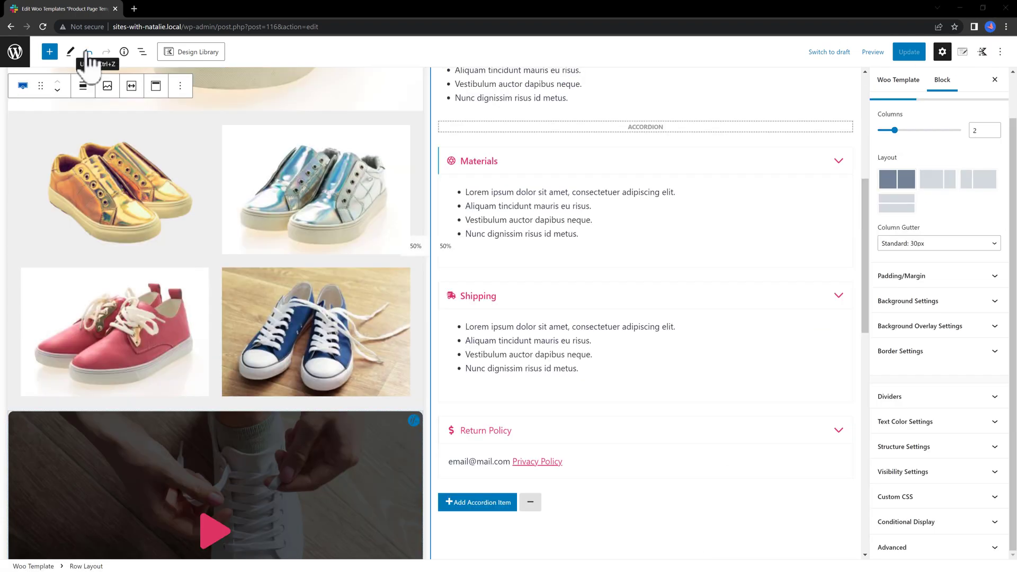
Undo the last change to the product reviews row
click(88, 52)
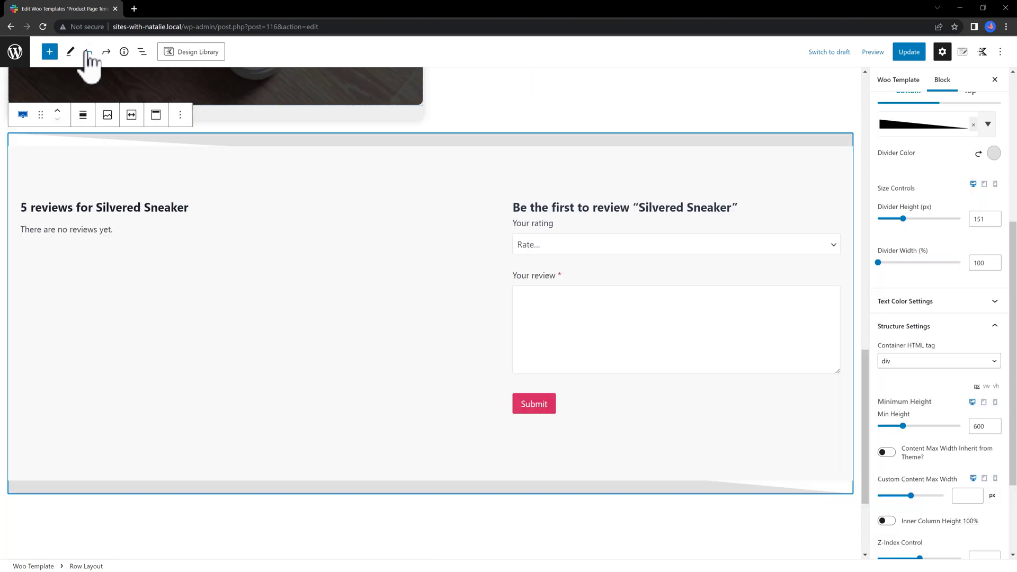
scroll(190, 137, up, 3)
scroll(186, 138, down, 3)
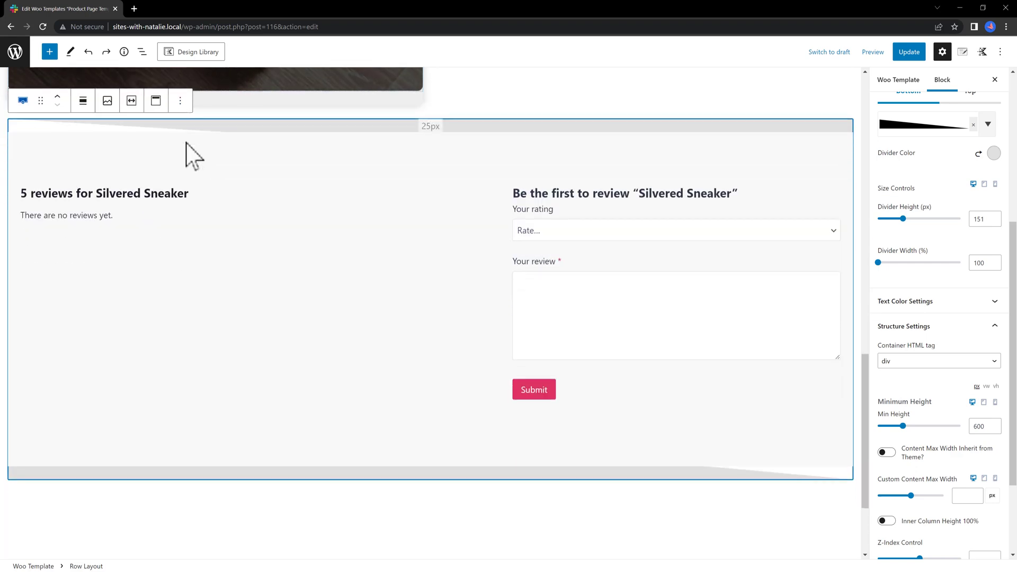
scroll(188, 143, up, 3)
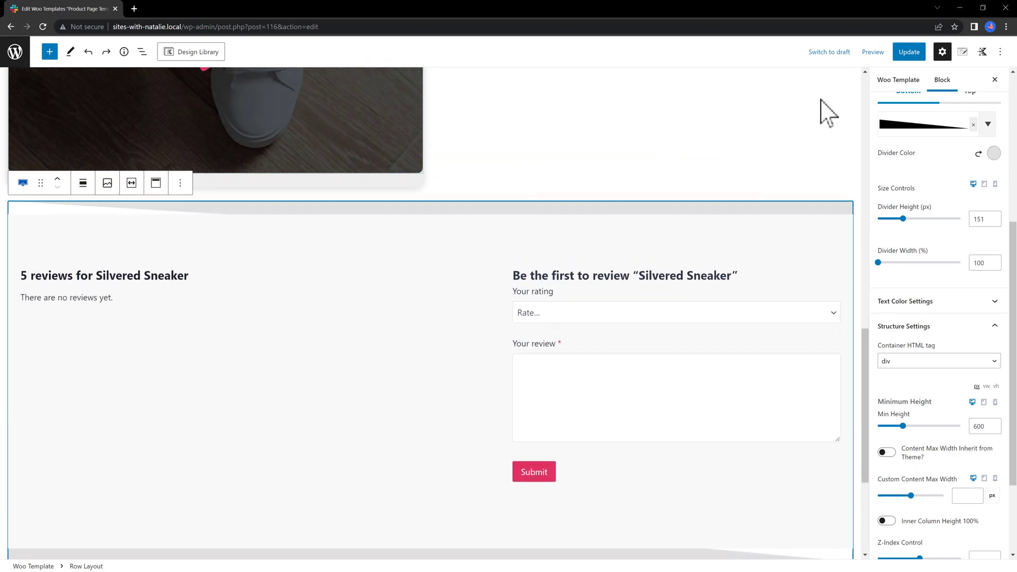
Update the product page template and leave the editor page
click(908, 52)
click(10, 27)
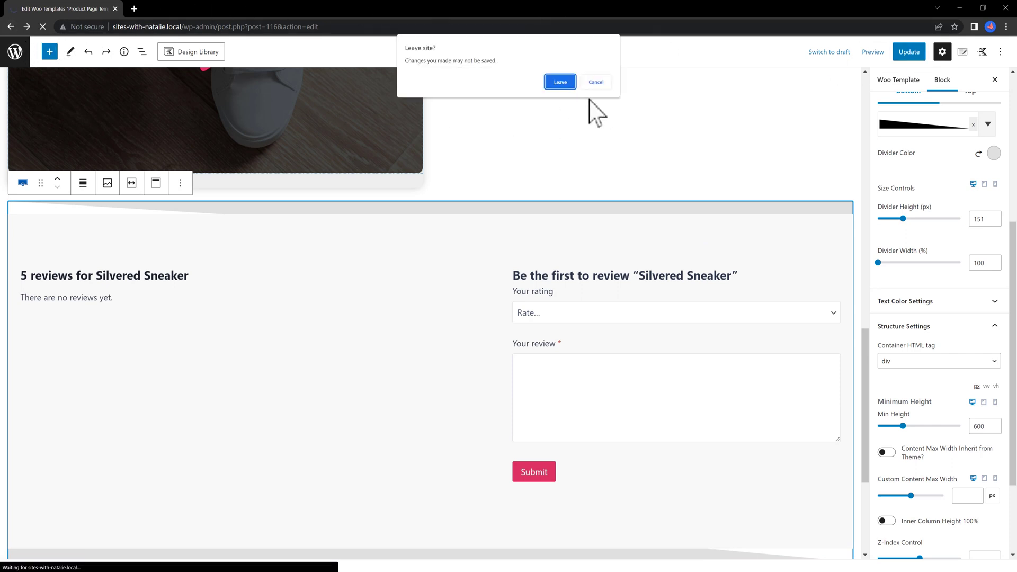
click(560, 82)
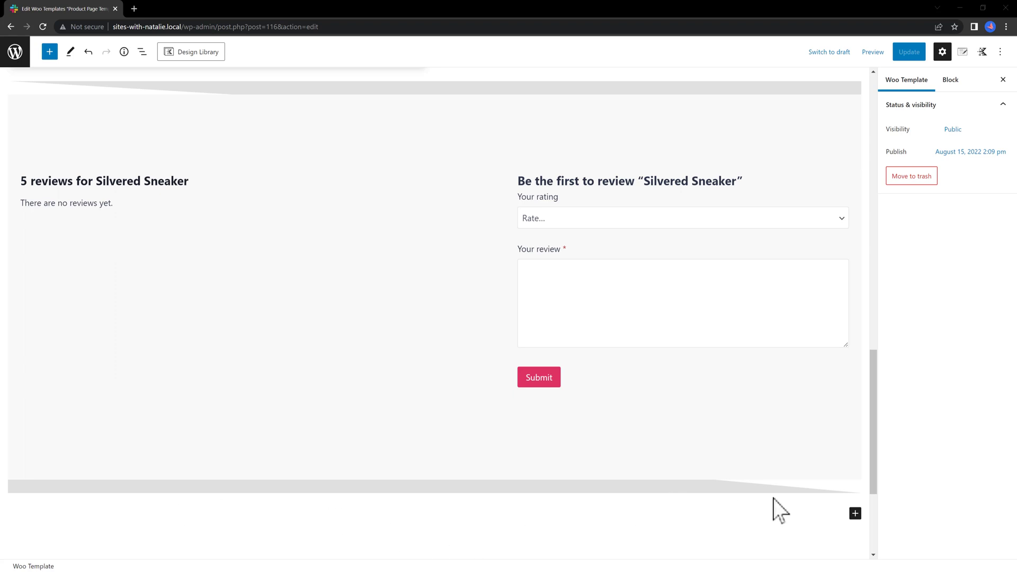
Insert a single-column Row Layout below the product reviews row
drag(877, 501, 878, 541)
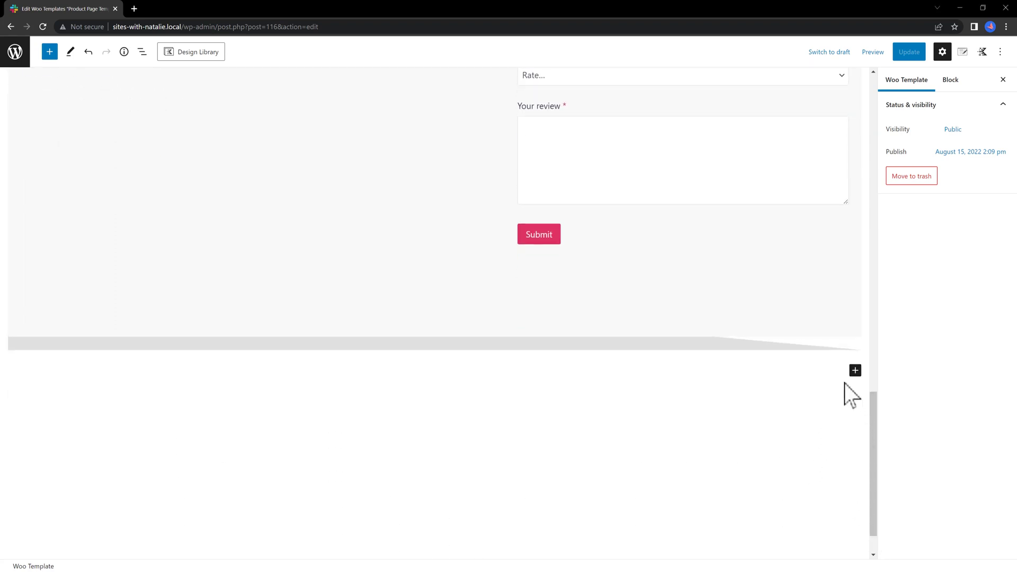
click(854, 370)
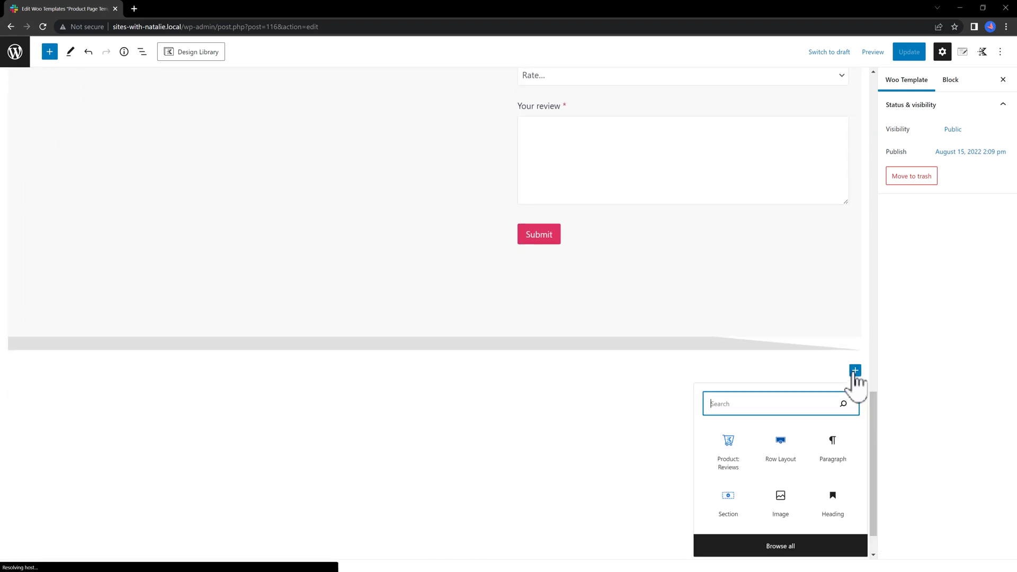
click(773, 460)
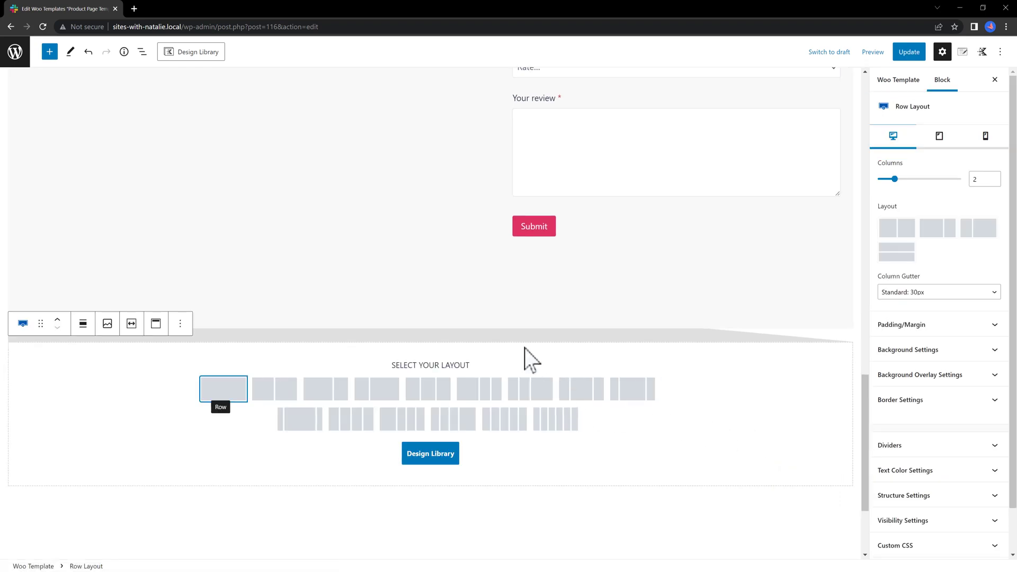
click(224, 394)
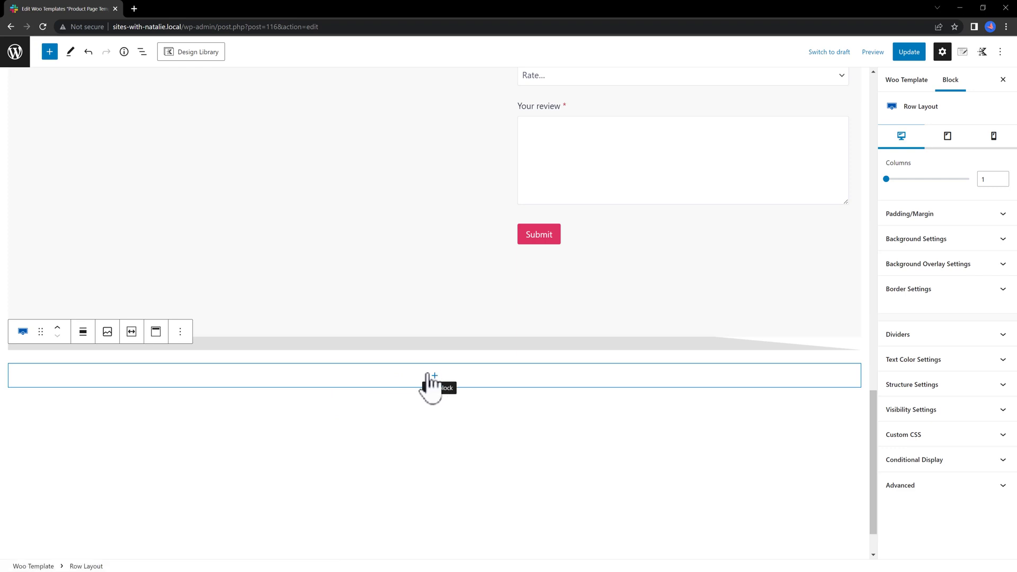
Insert a Product: Upsell block into the empty row below the product reviews
click(434, 376)
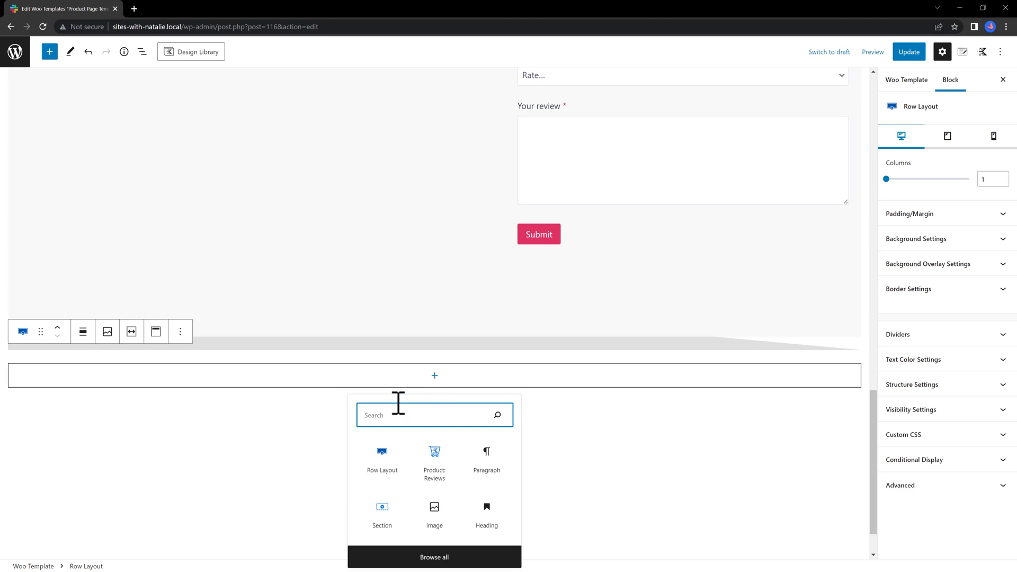
text(product upsell)
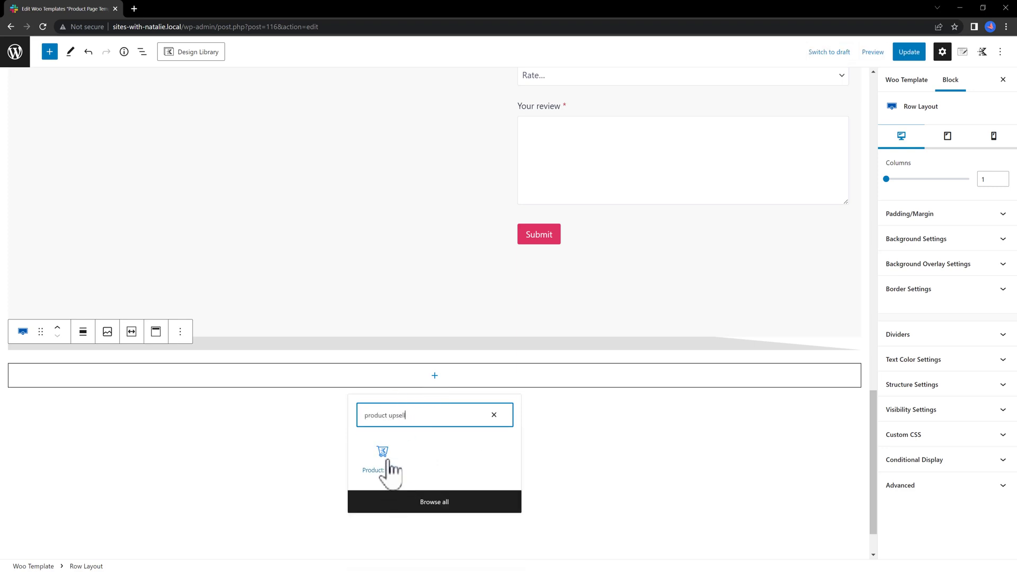
click(384, 460)
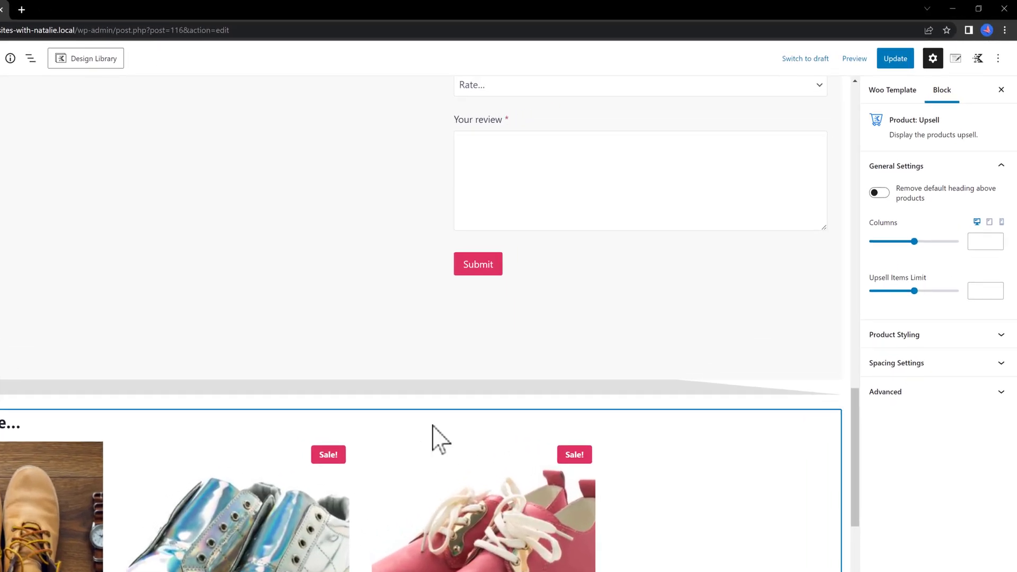
Set the Product: Upsell block to 3 columns on desktop
click(977, 237)
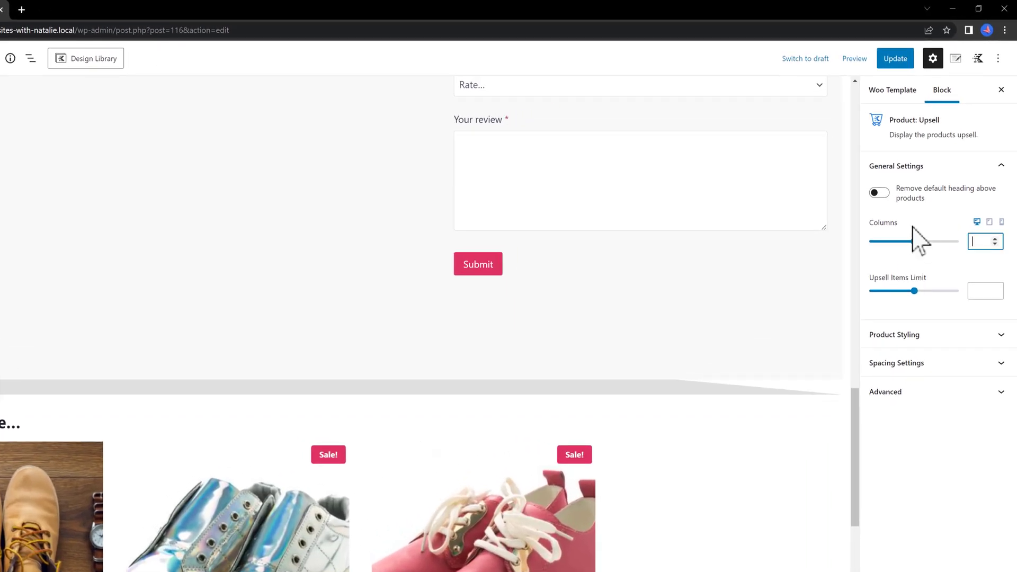
text(3)
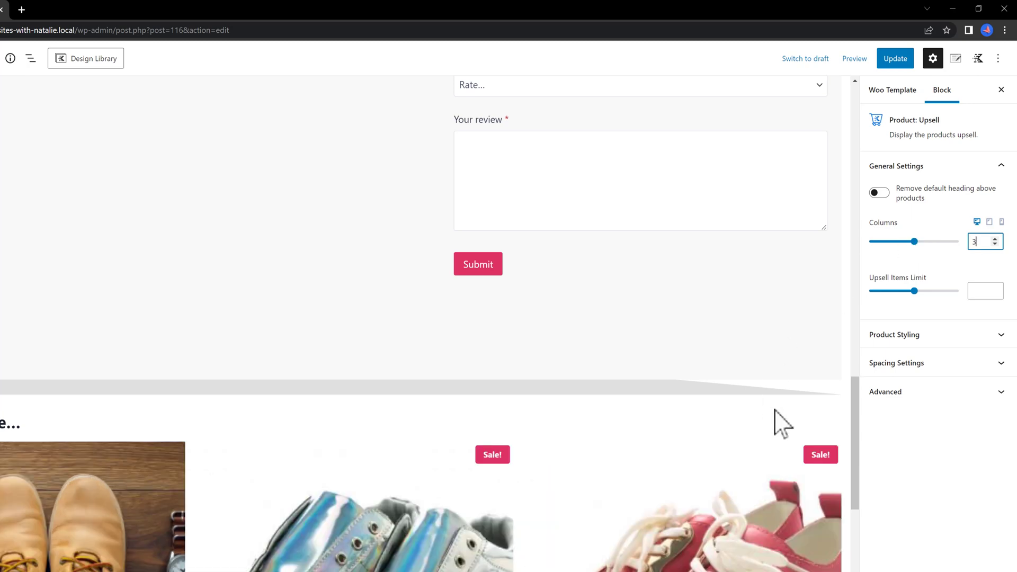
scroll(742, 444, down, 1)
Look over the Product: Upsell block's items limit, product styling and advanced settings
click(986, 291)
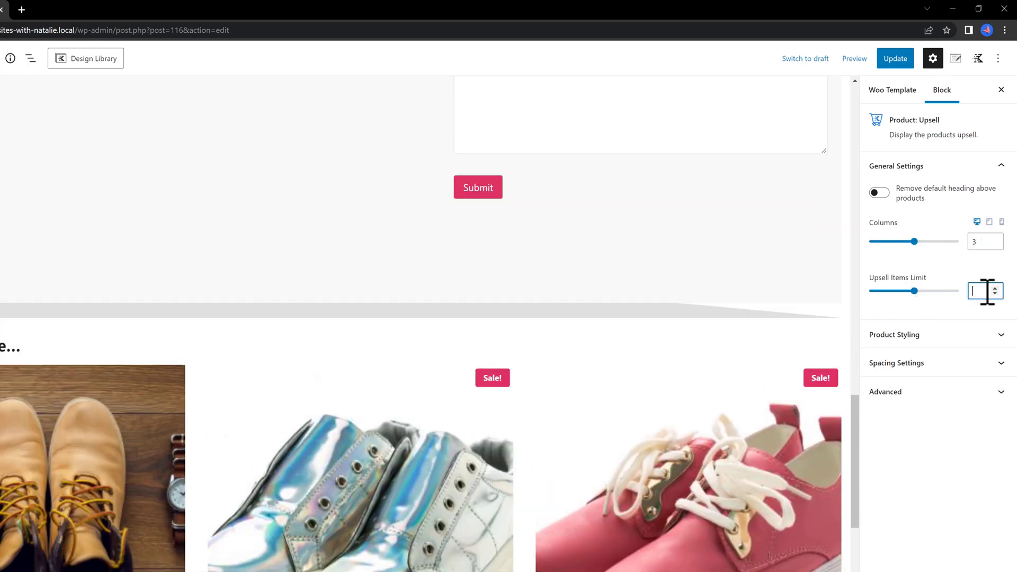
click(912, 338)
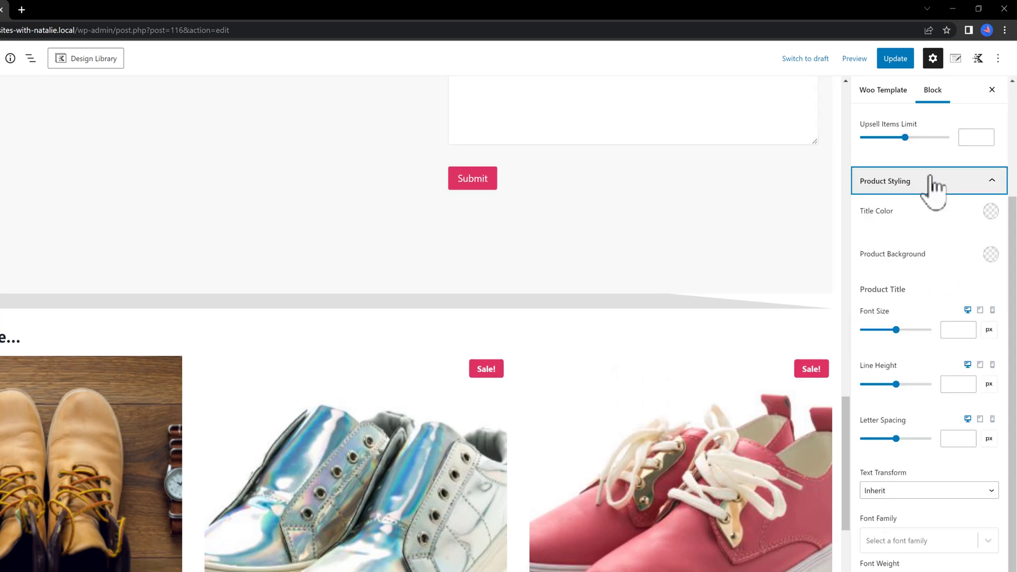
click(931, 180)
click(918, 392)
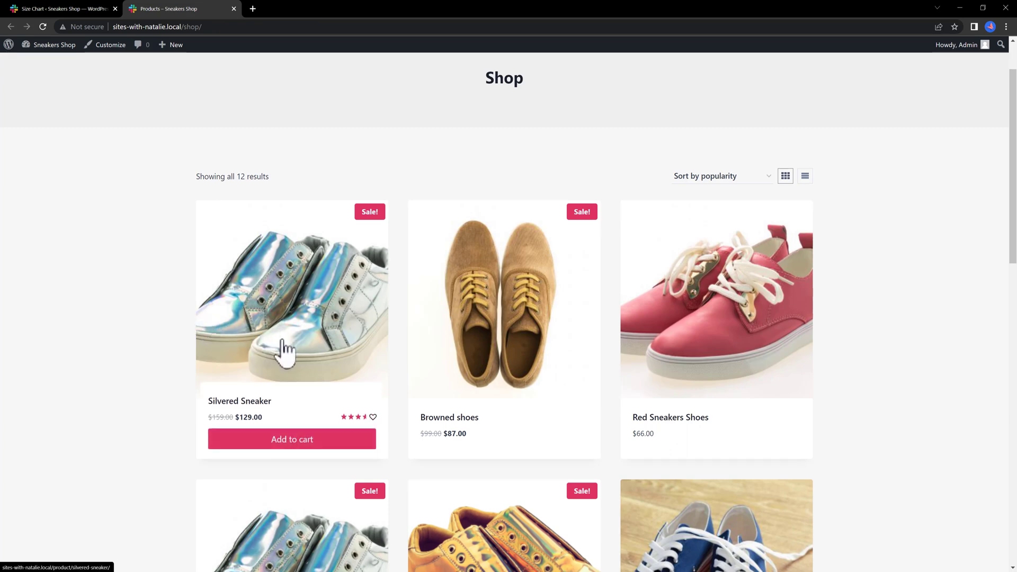
Inspect the product cards on the live shop page, including the options link of Red Sneakers Shoes
scroll(683, 394, down, 1)
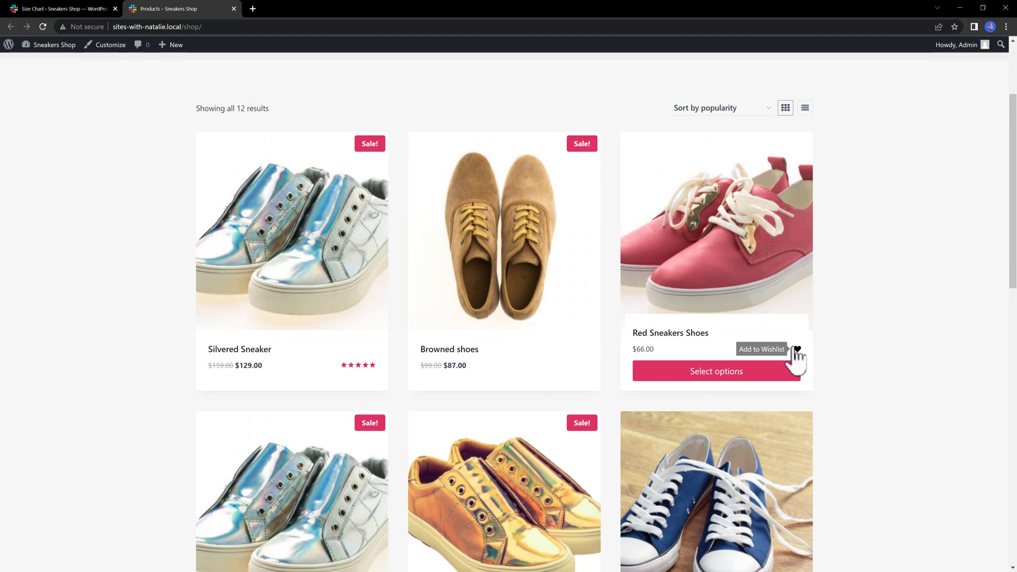
click(709, 372)
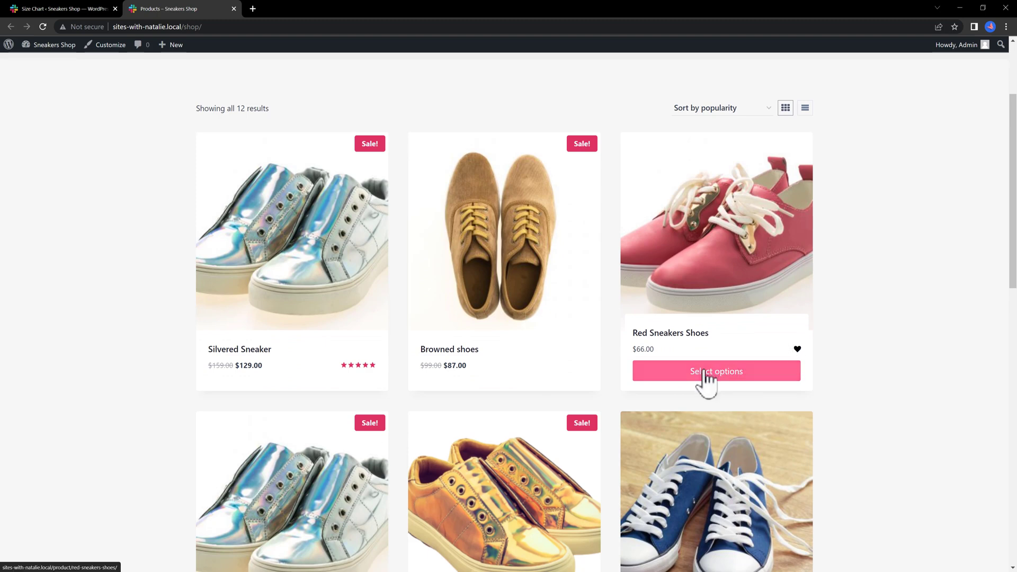
scroll(296, 390, up, 2)
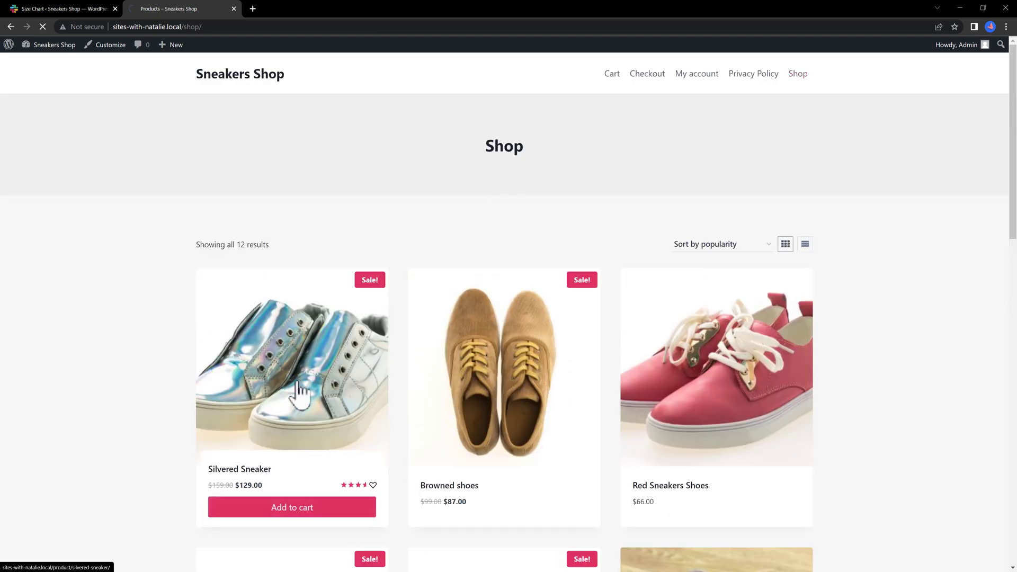
Open the Silvered Sneaker product page, add the product to the wishlist and dismiss the wishlist popup
click(299, 390)
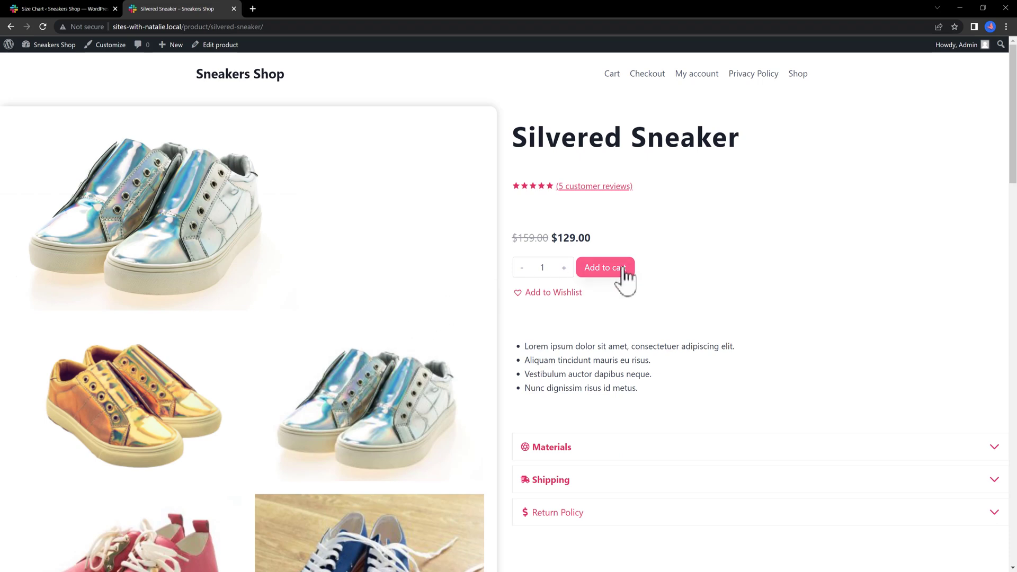
click(530, 294)
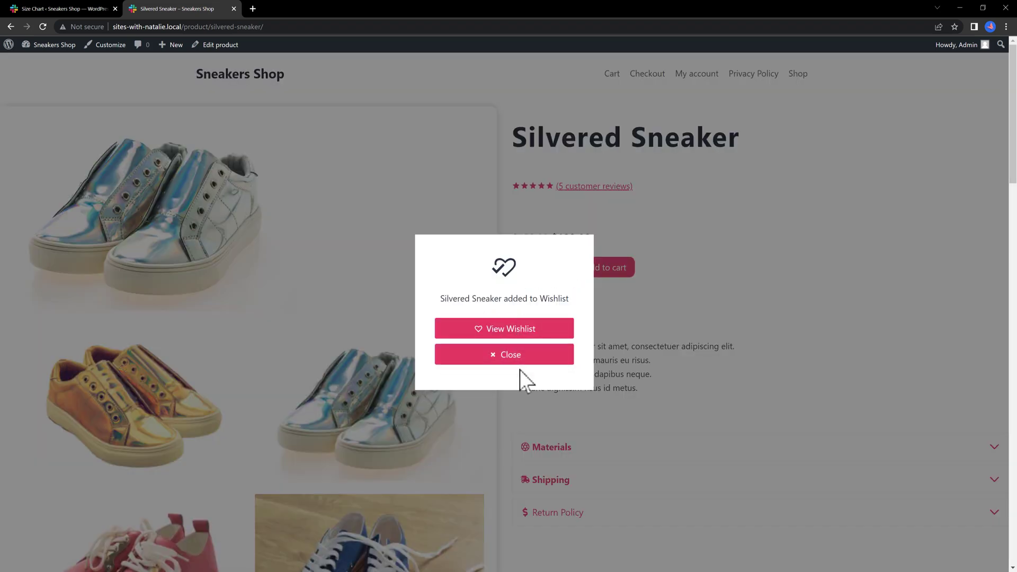
click(543, 358)
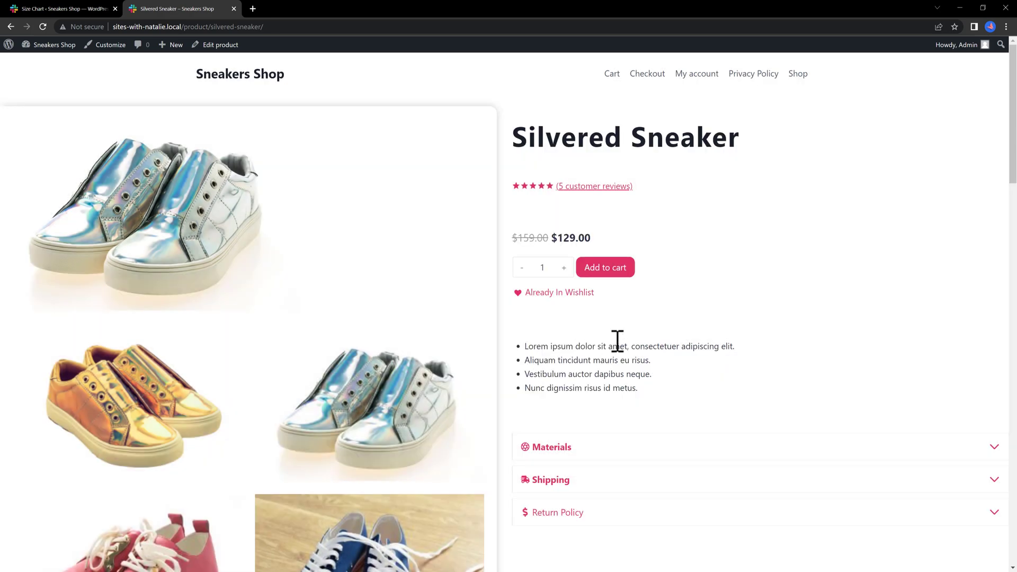
Test the Materials and Shipping accordion sections on the Silvered Sneaker page by expanding and collapsing them
scroll(646, 336, down, 3)
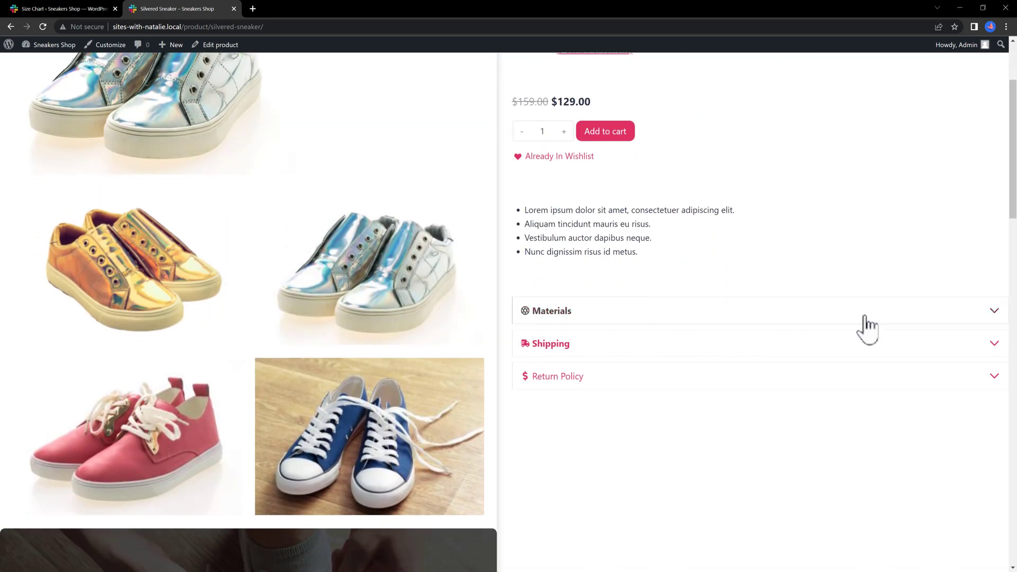
click(951, 318)
click(961, 318)
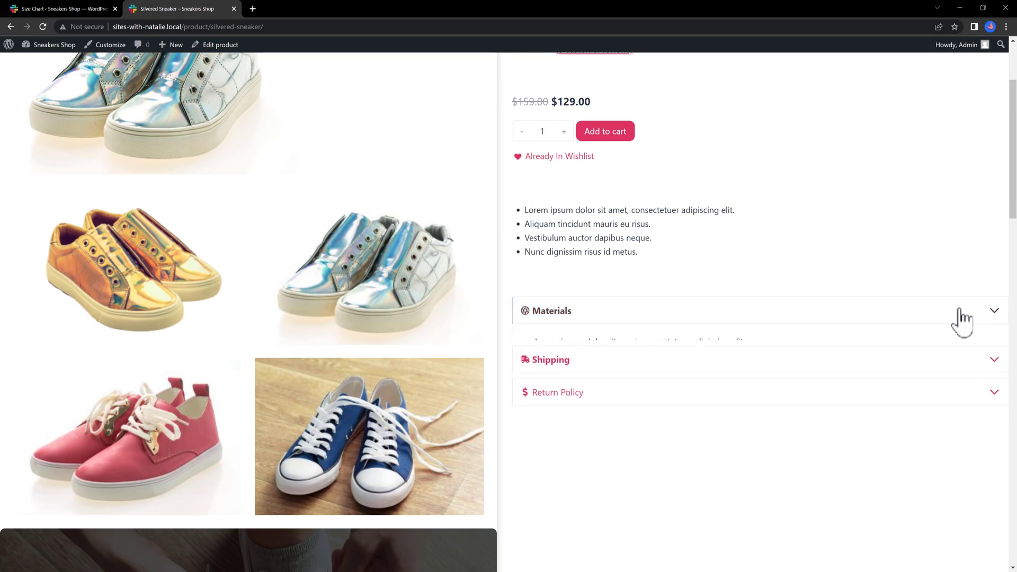
click(761, 351)
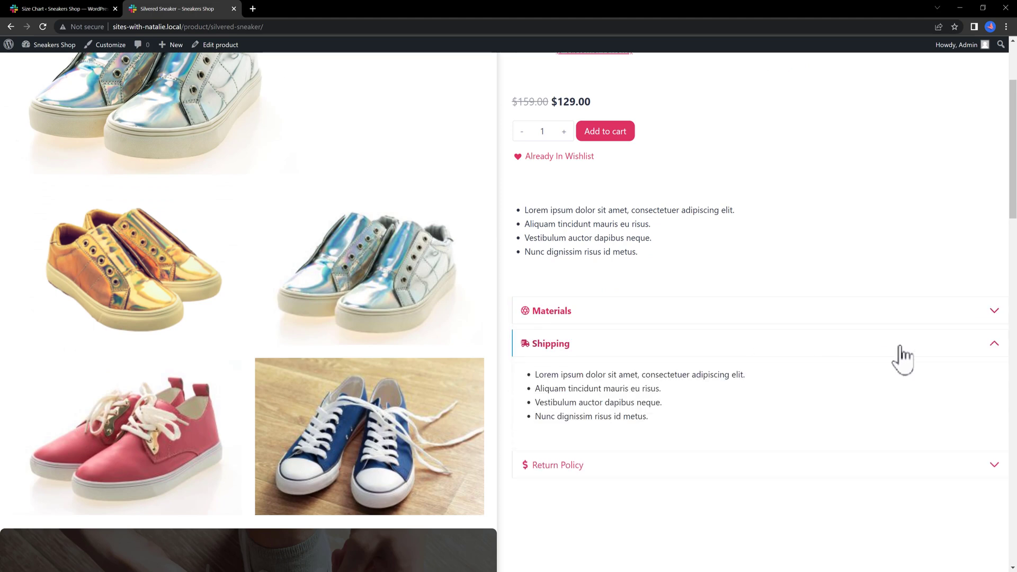
click(992, 345)
Test the product video on the Silvered Sneaker page by opening its popup player and closing it
scroll(662, 358, down, 5)
scroll(662, 359, down, 4)
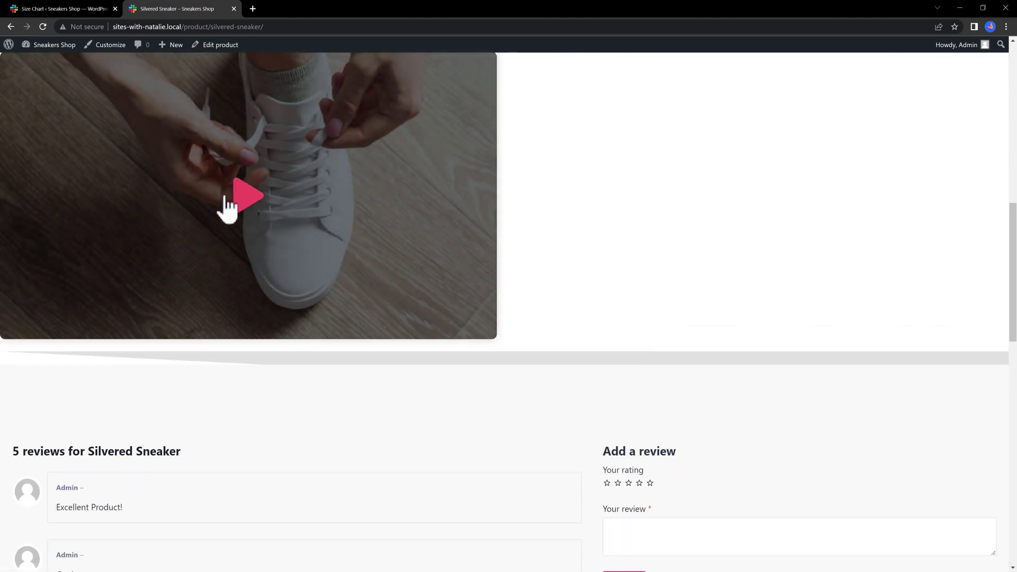
click(243, 207)
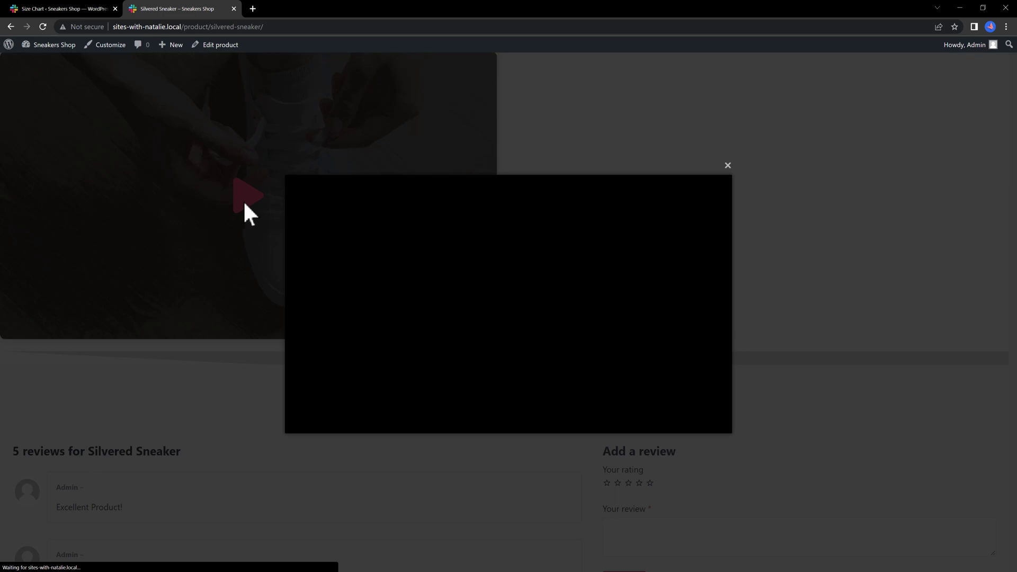
click(729, 166)
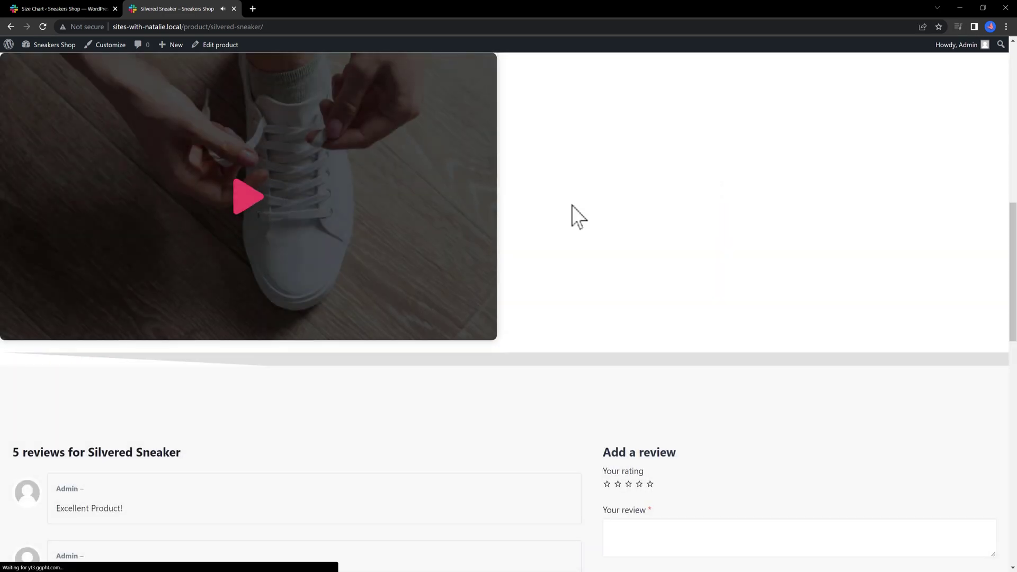
Review the customer reviews and the "You may also like…" products at the end of the Silvered Sneaker page
scroll(551, 254, down, 4)
scroll(519, 290, down, 5)
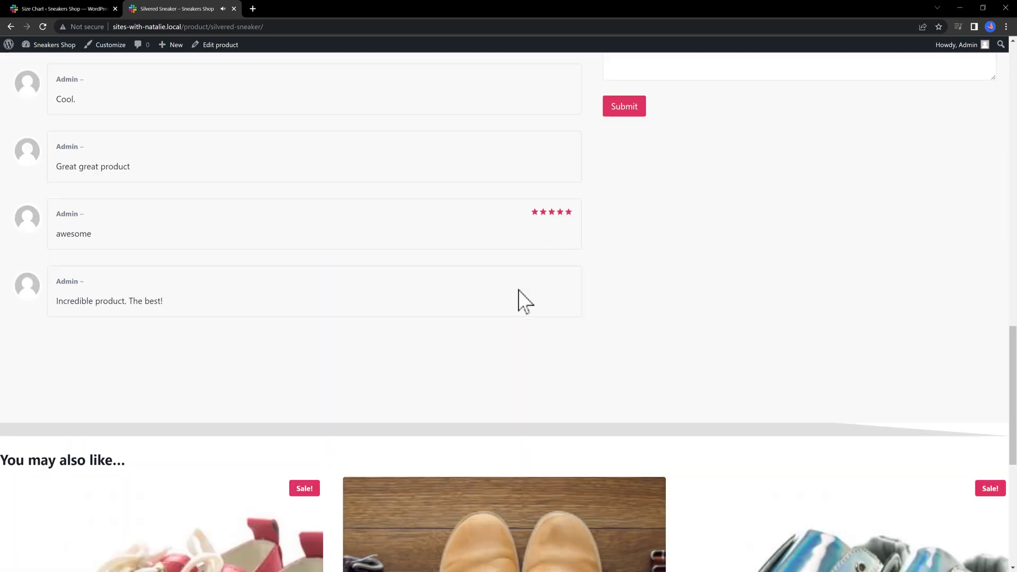
scroll(519, 290, down, 5)
scroll(518, 289, down, 2)
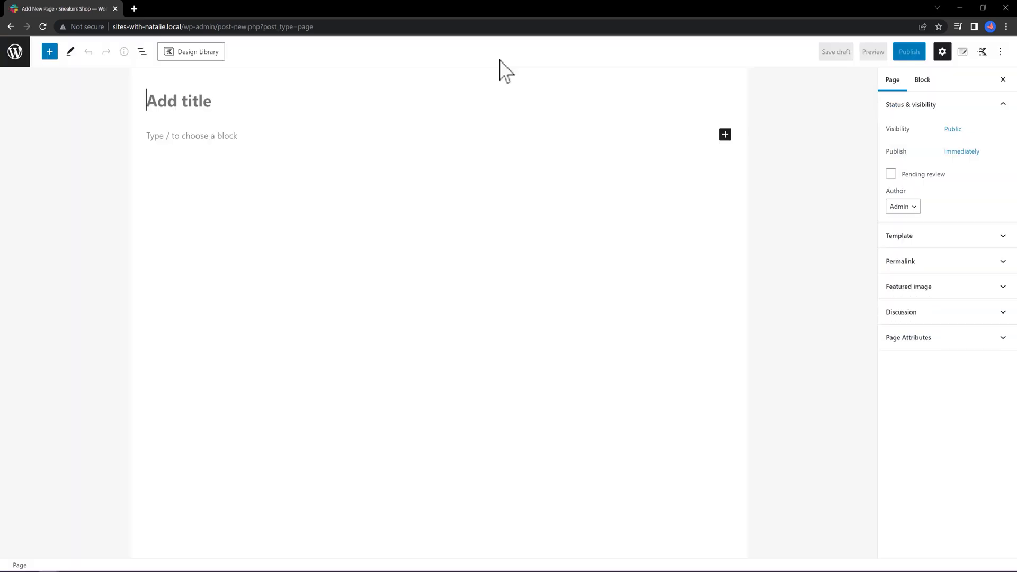
Title the new page "Home" and publish it
text(Home)
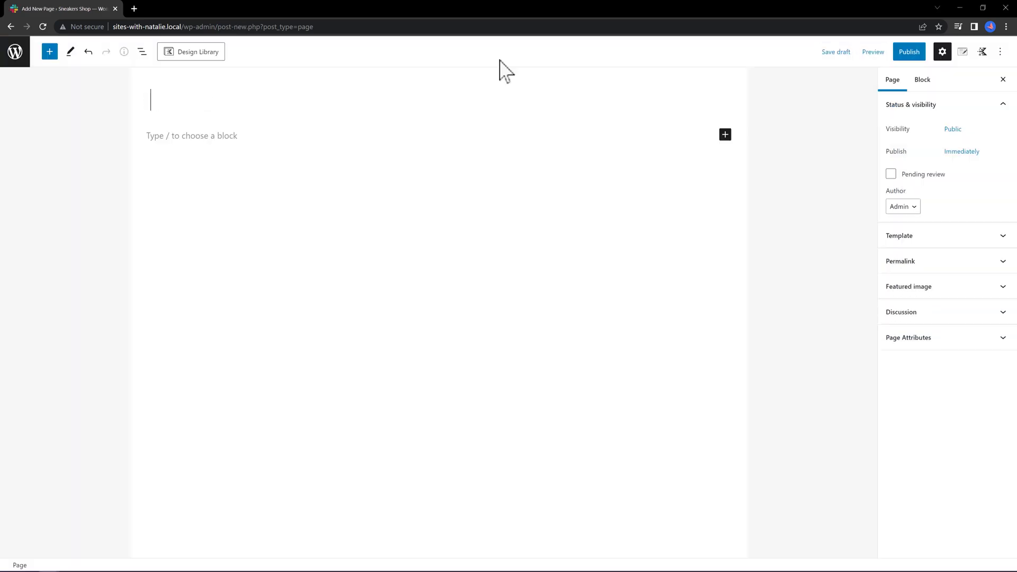
click(908, 51)
click(909, 53)
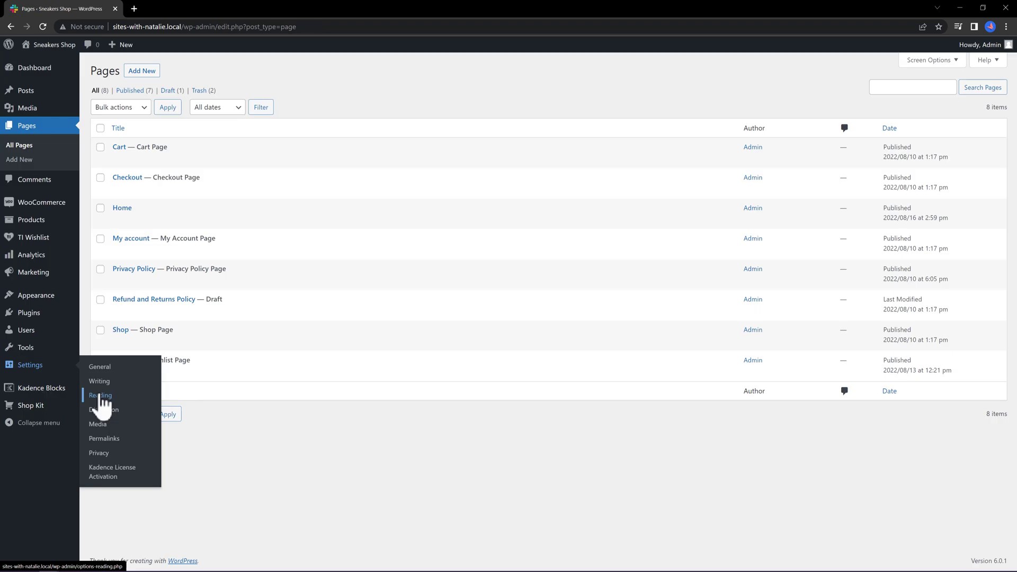
In the Reading settings, make the homepage a static page using Home and save the changes
click(100, 396)
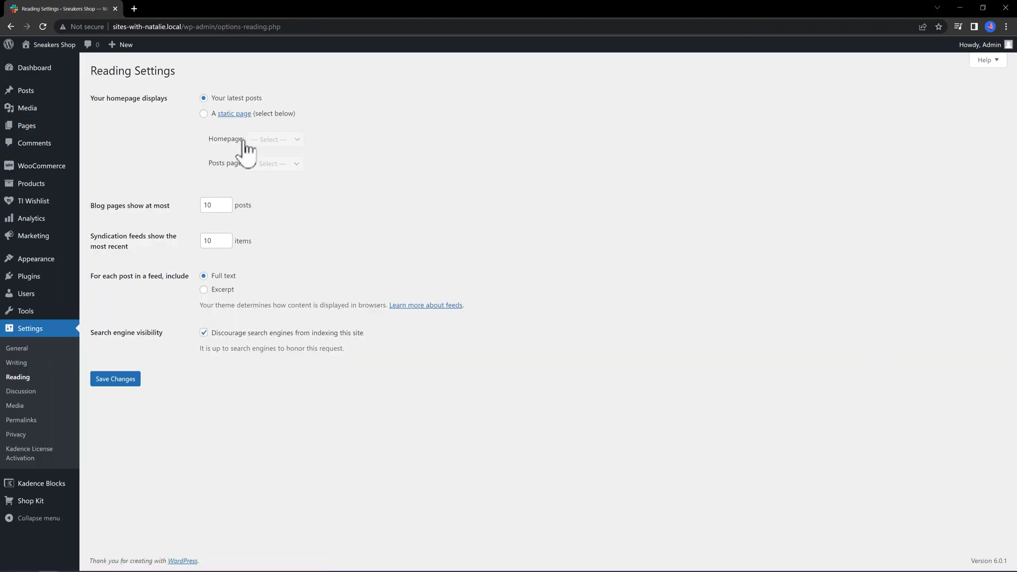
click(204, 113)
click(282, 140)
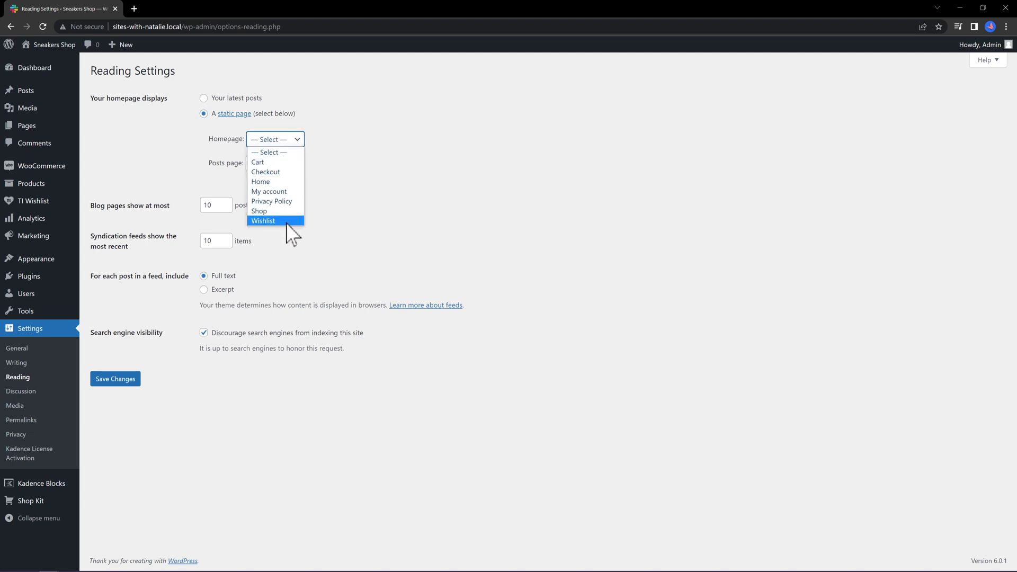
click(261, 182)
click(116, 378)
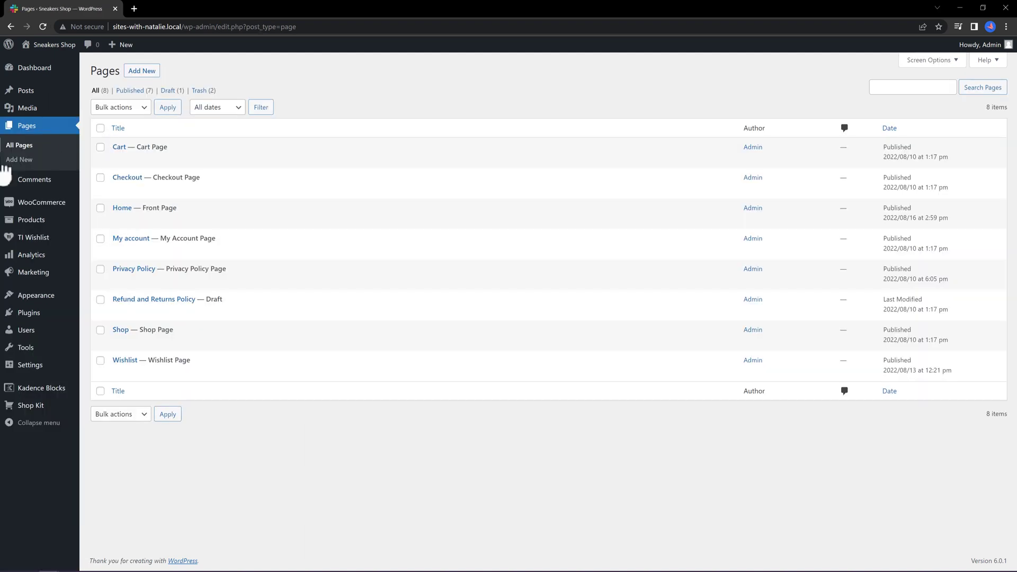
Open the Home front page for editing and insert an Advanced Slider block into its empty row
drag(143, 208, 188, 208)
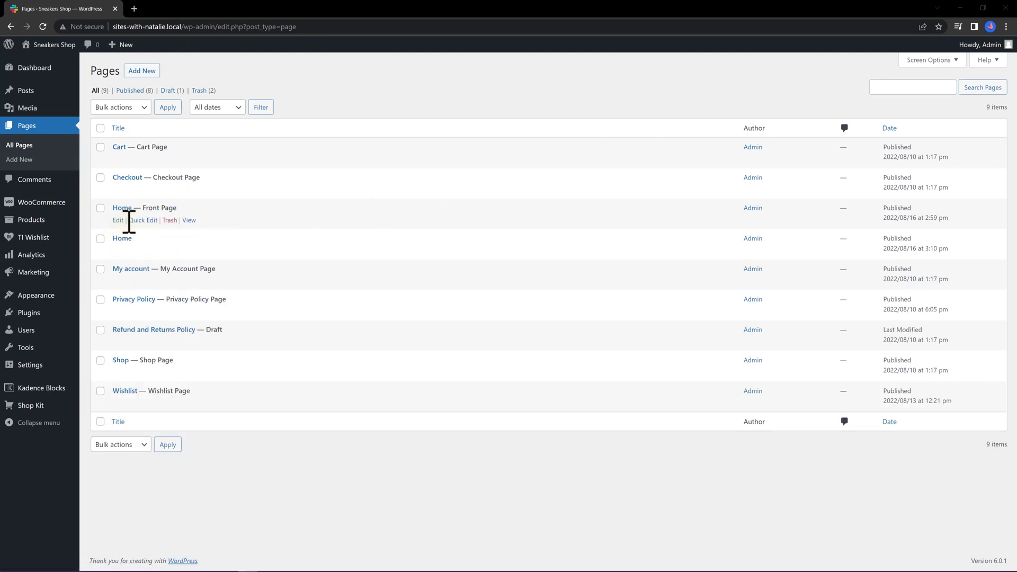
click(118, 220)
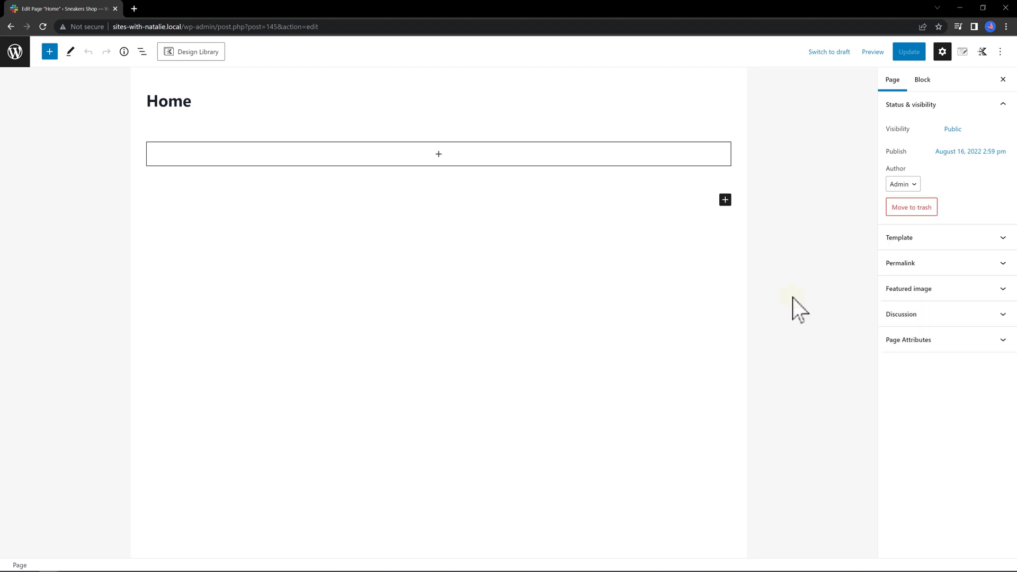
click(438, 155)
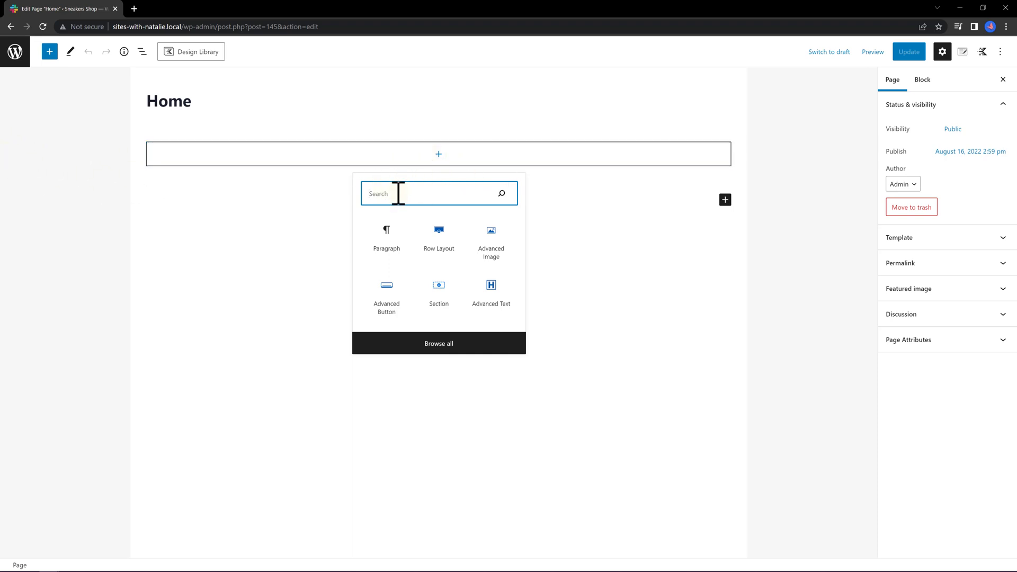
text(slider)
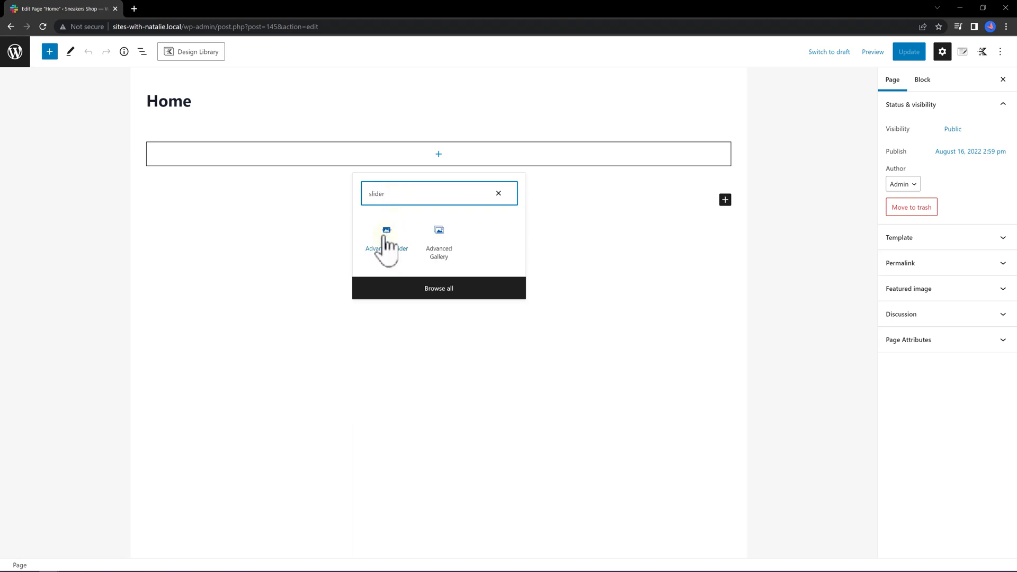
click(387, 242)
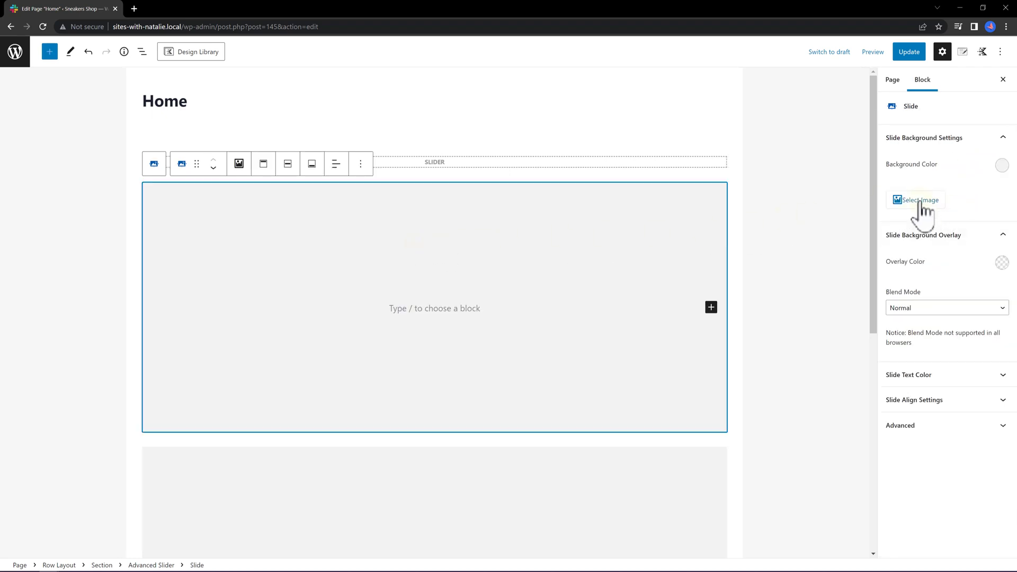
Open the media library to choose a background image for the first slide
click(921, 211)
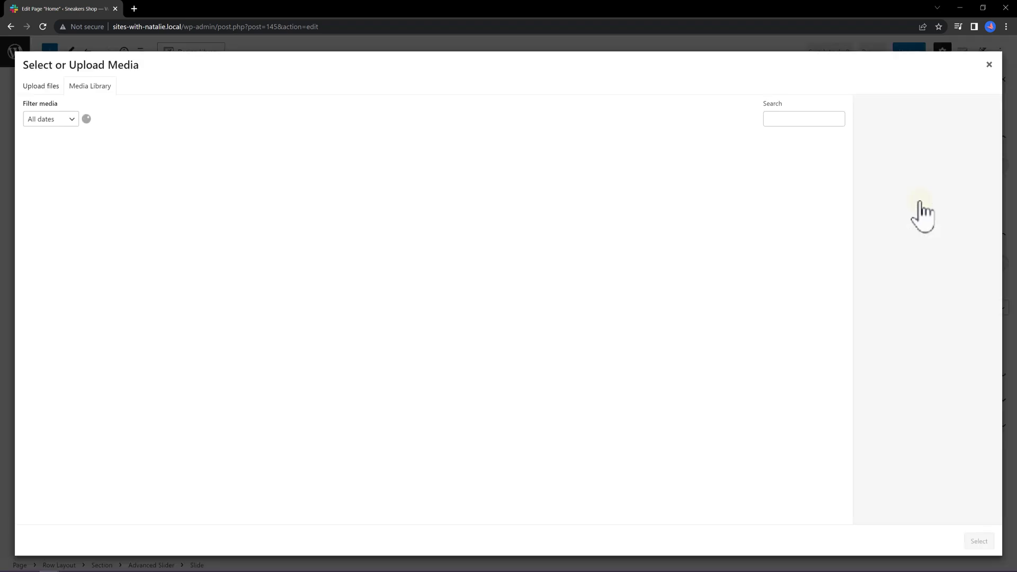
key(Escape)
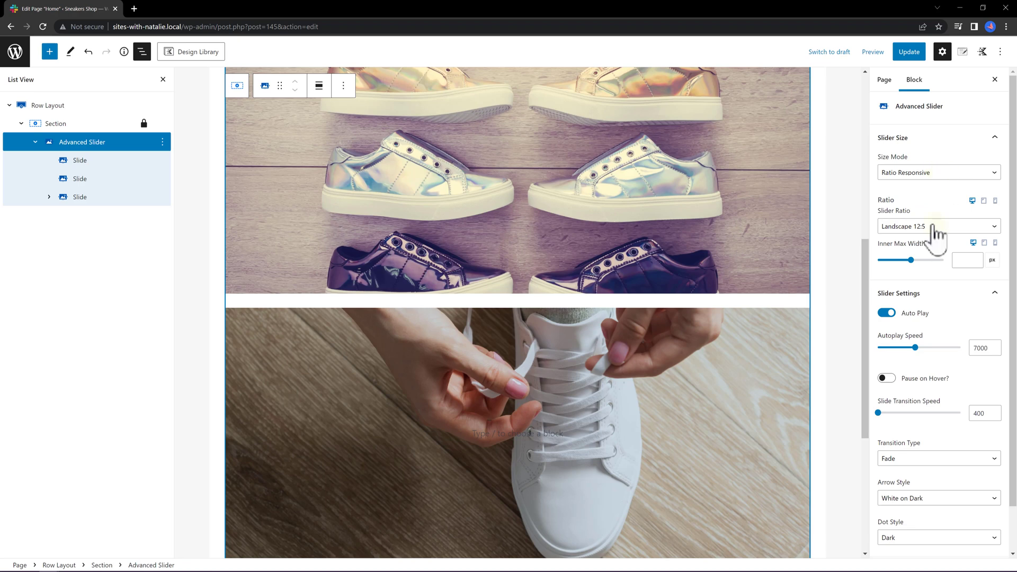
Set the Advanced Slider's autoplay speed to 7000
click(916, 347)
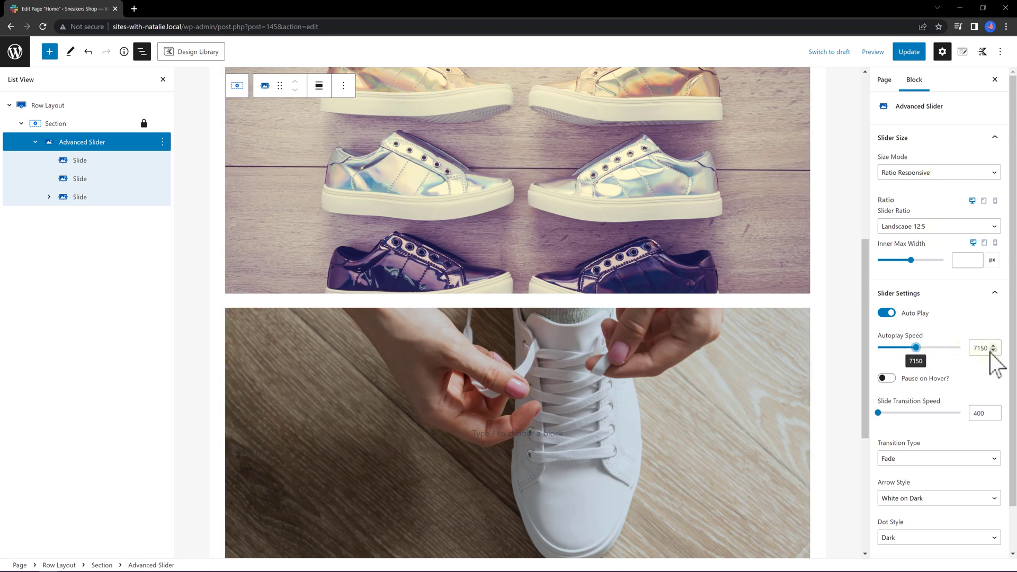
click(988, 347)
key(BackSpace)
key(BackSpace)
text(00)
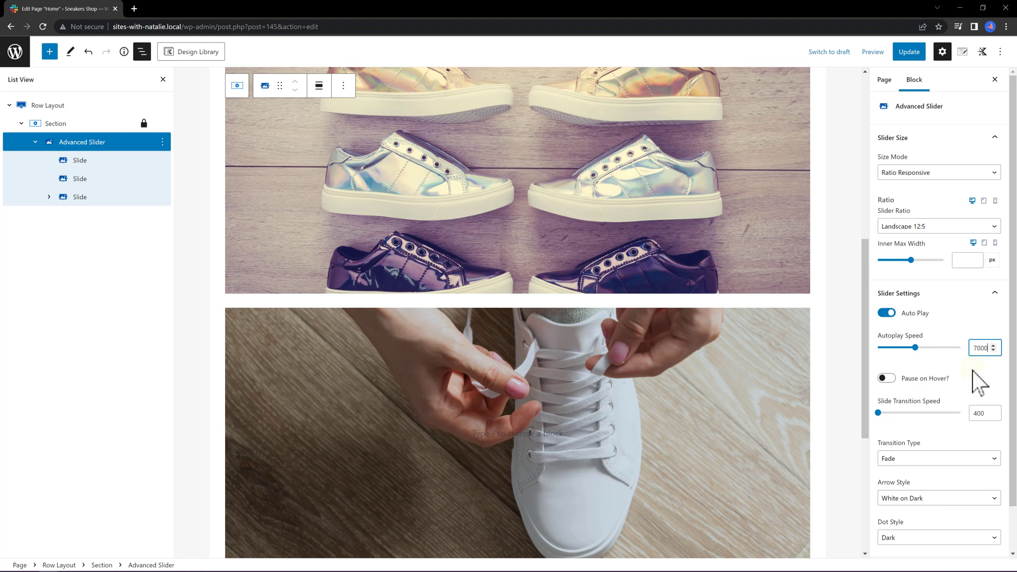
Keep the slider's transition type as Fade and set its arrow style to Black on Light
scroll(930, 418, down, 1)
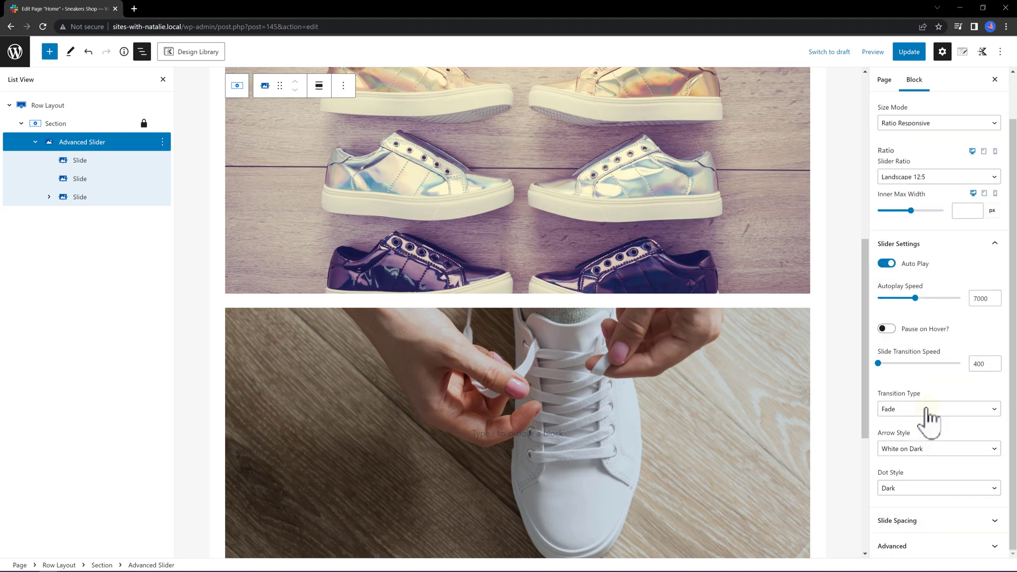
click(930, 419)
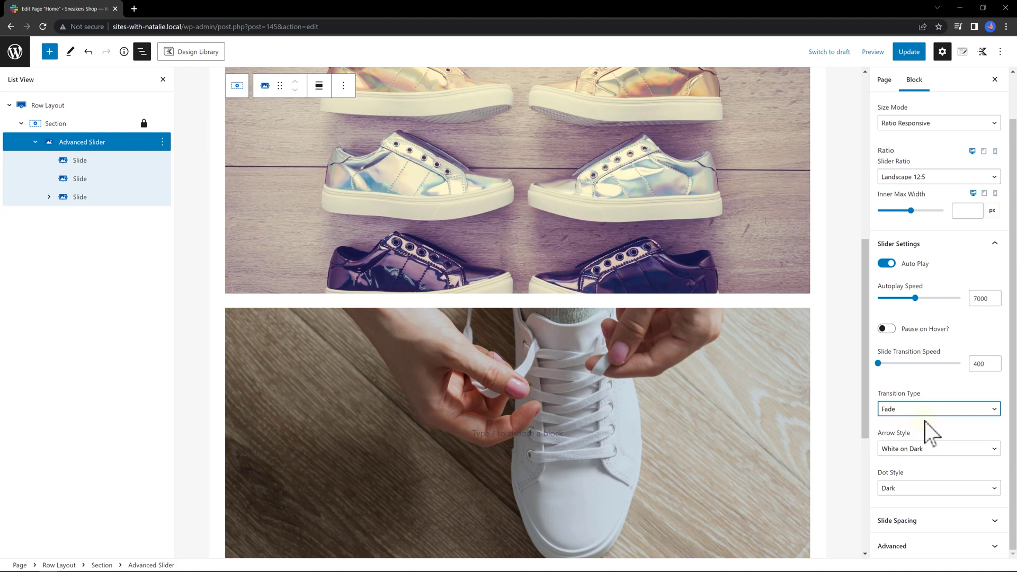
click(941, 449)
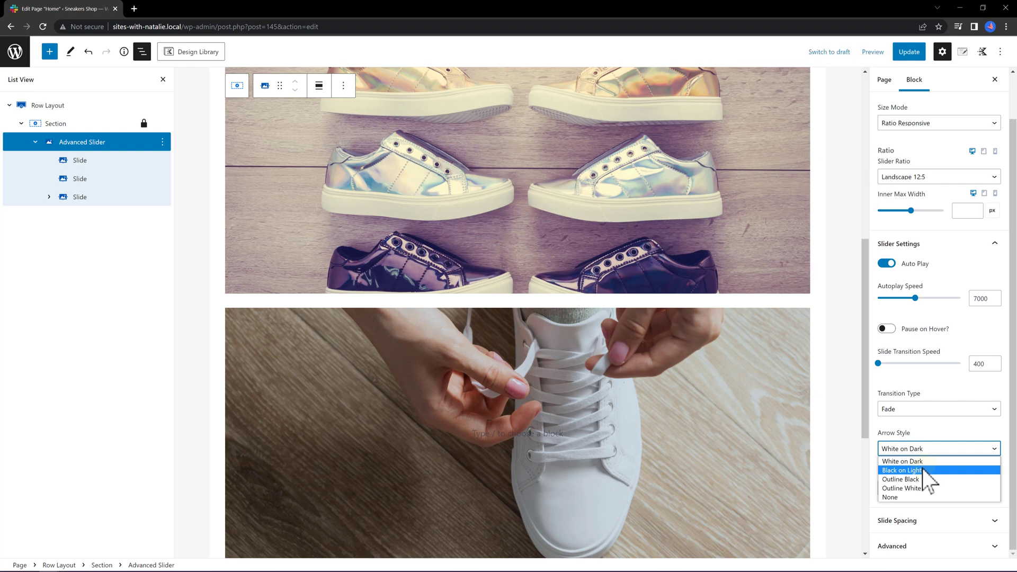
click(923, 471)
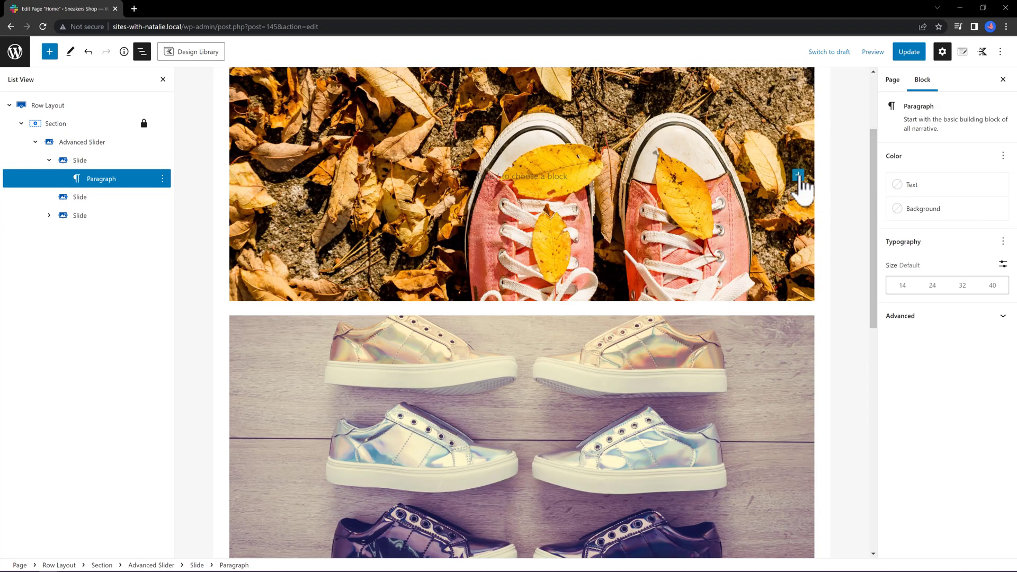
Insert an Advanced Text block reading "Sneakers Shop" in the first slide and set its font size to 4
click(798, 175)
text(advanced)
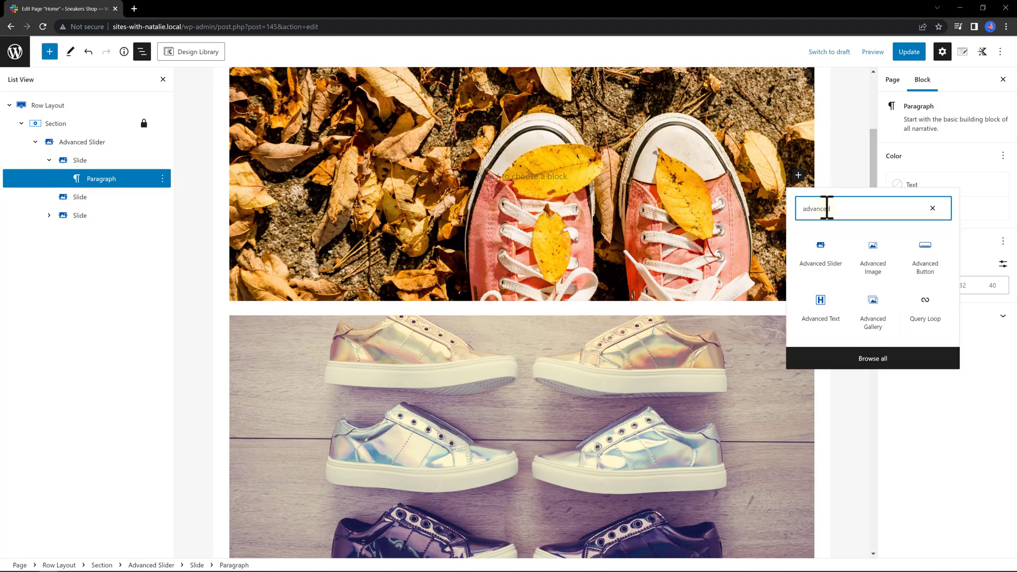
click(827, 317)
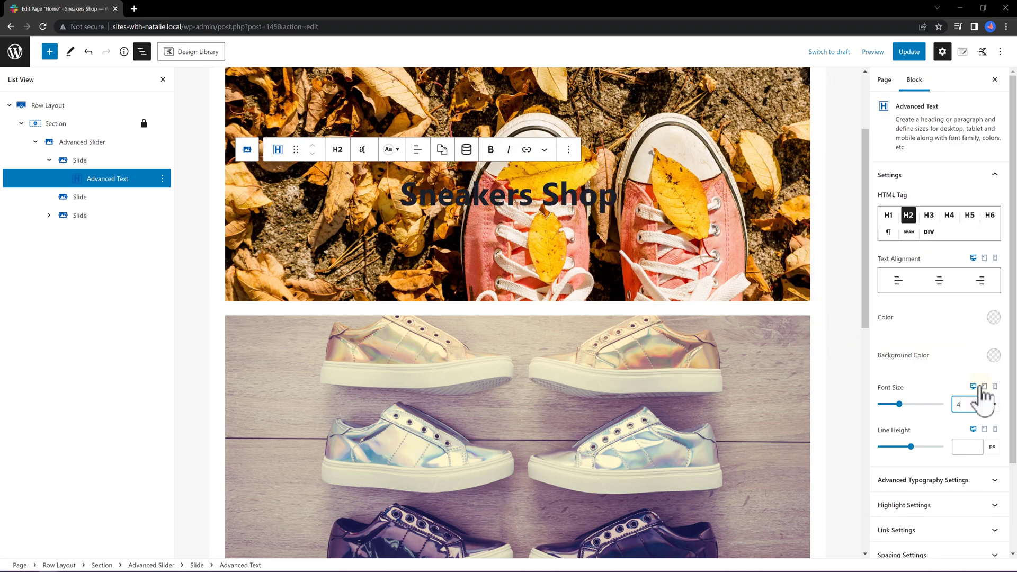
scroll(954, 466, down, 2)
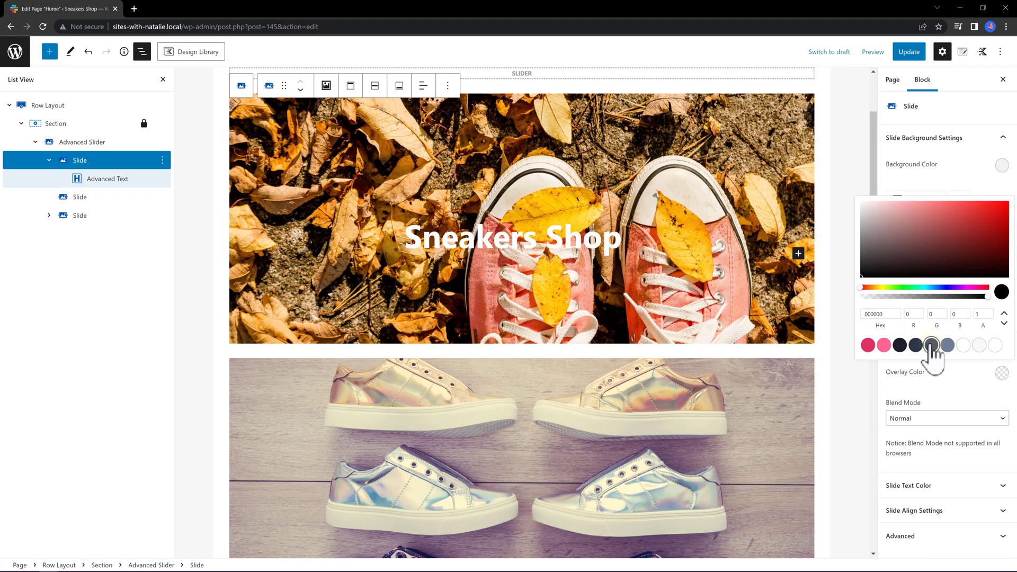
Give the first slide's background image a 4A5568 overlay color with 0.89 opacity
click(931, 344)
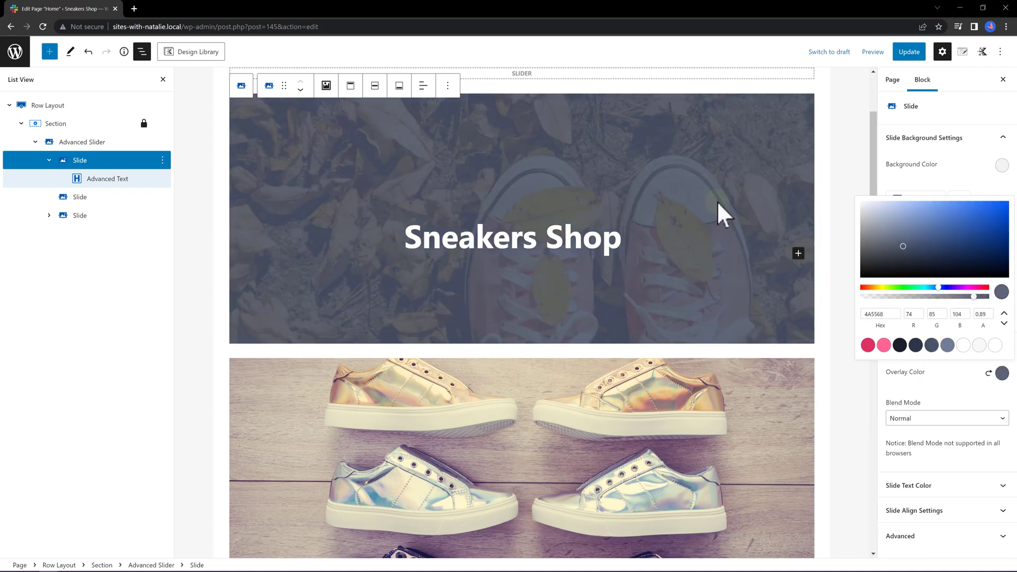
click(858, 382)
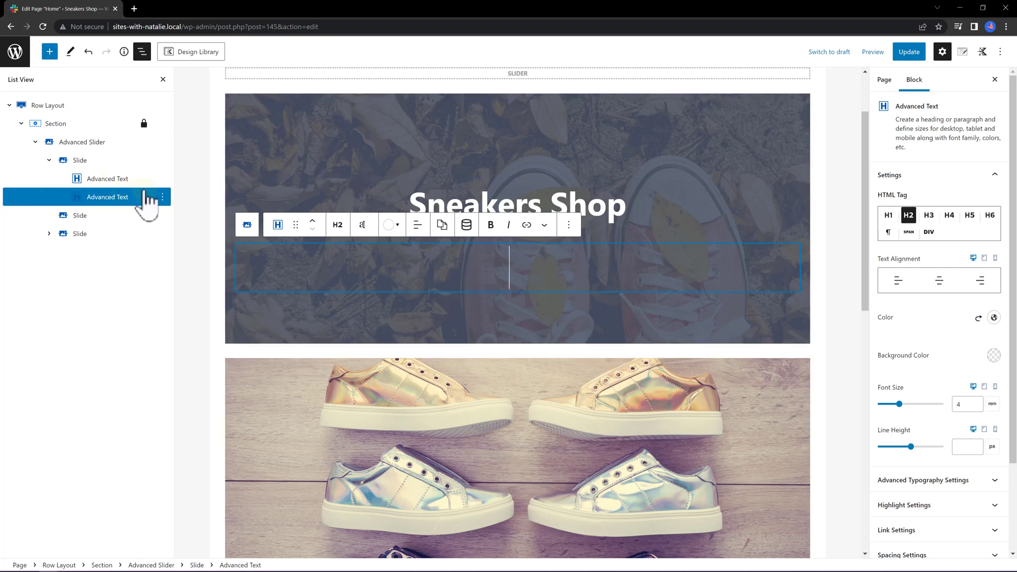
Replace the duplicate text under the slide heading with a "LEARN MORE" Advanced Button and enter SHOP for its link
click(143, 194)
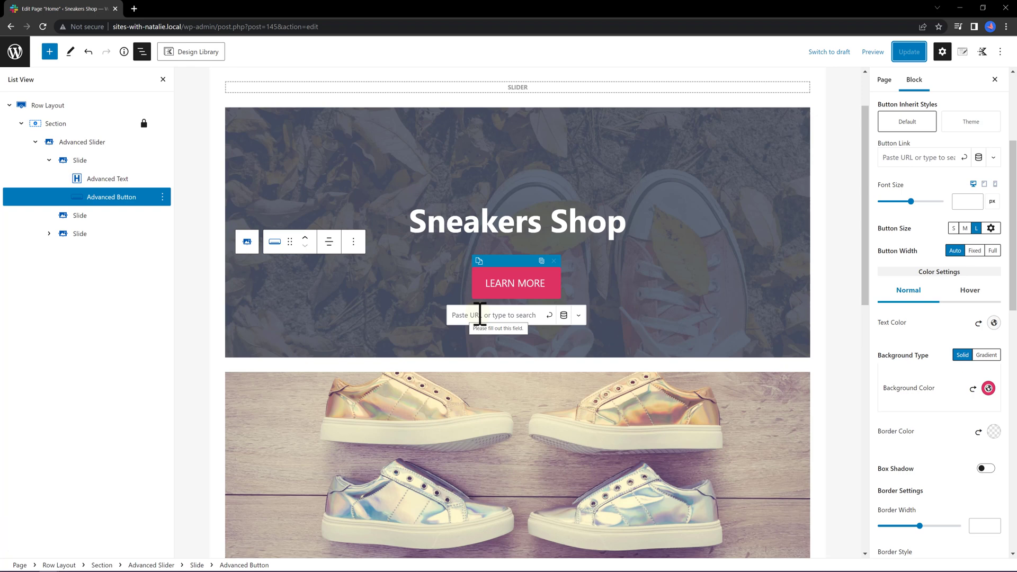
click(468, 315)
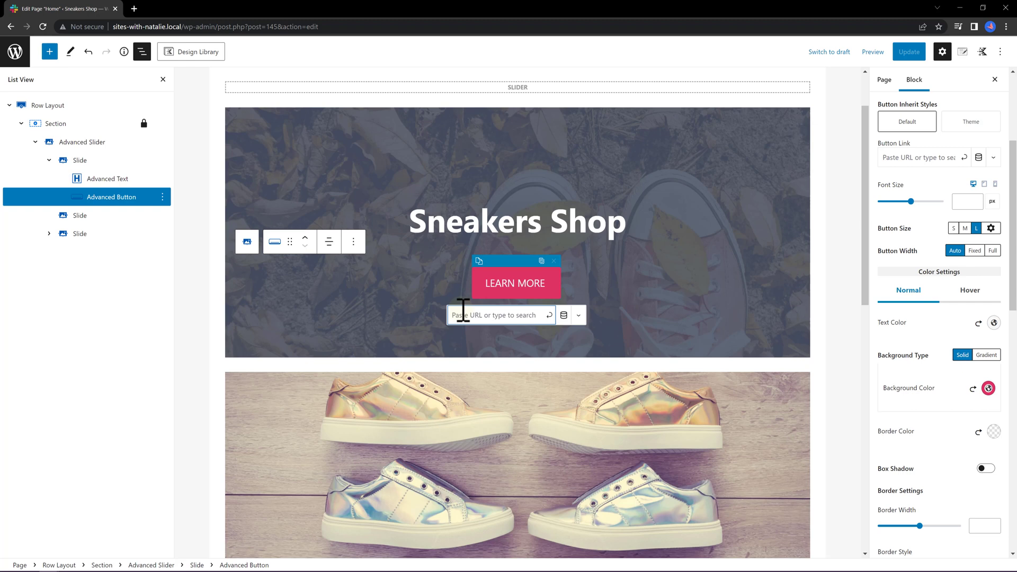
text(SHOP)
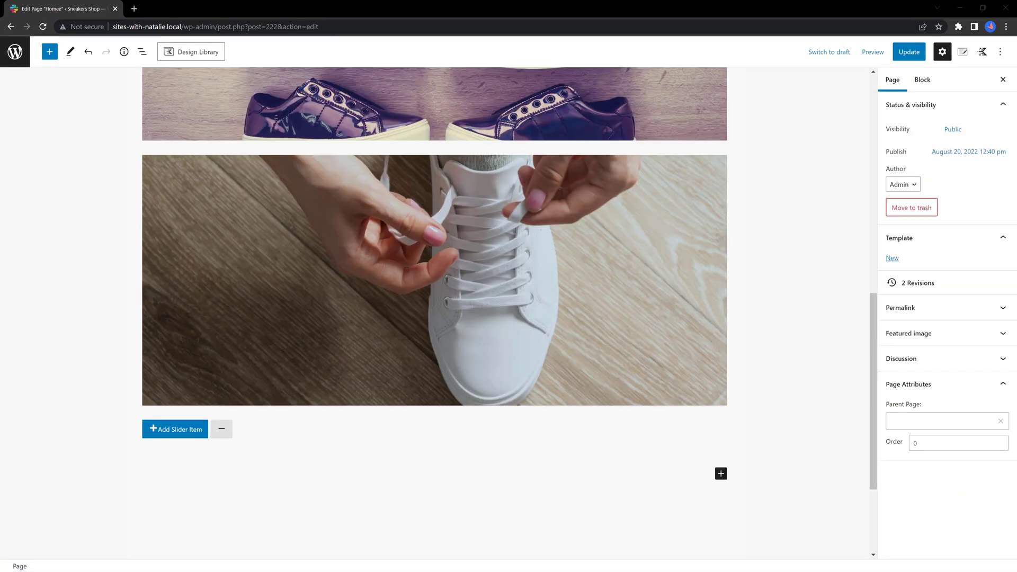
Insert a Row Layout with three equal columns below the slider and expand its sections in the block list
click(721, 474)
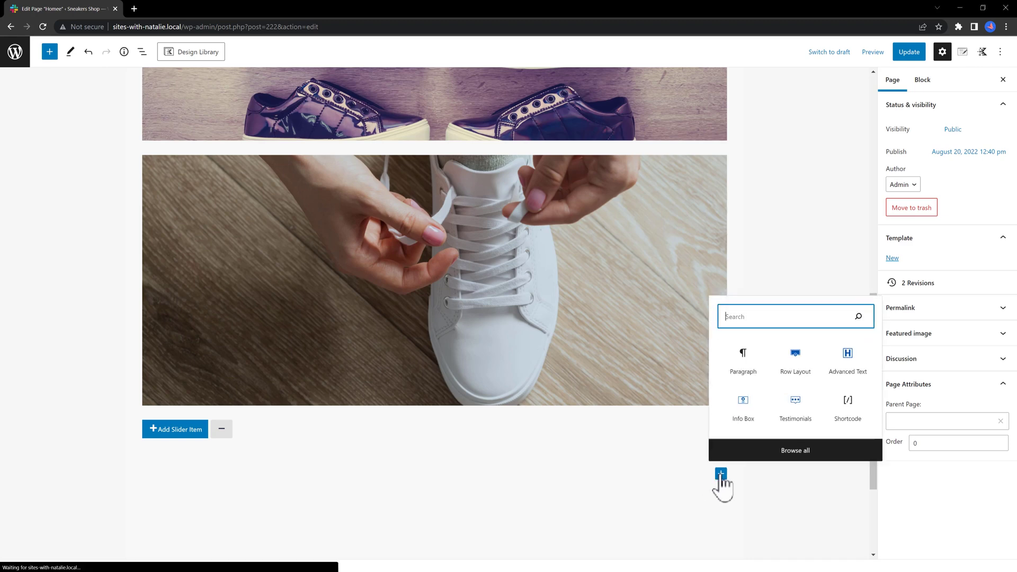
click(797, 366)
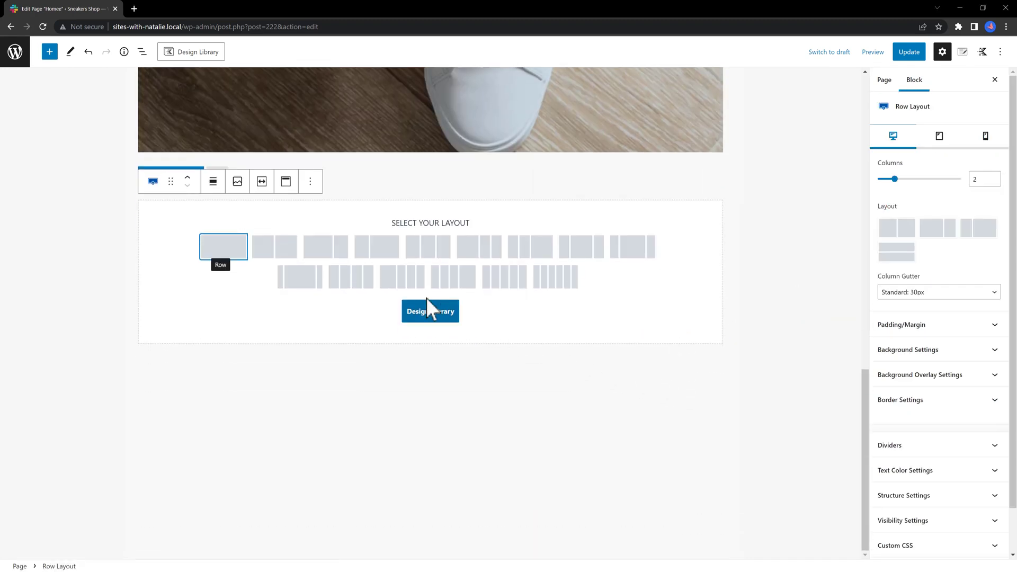
click(429, 253)
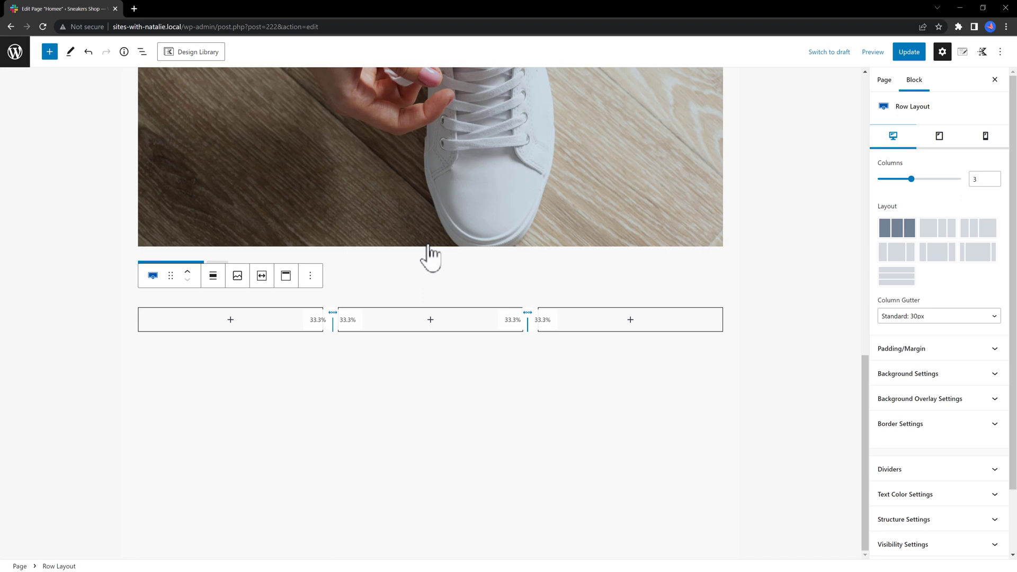
click(147, 53)
click(143, 53)
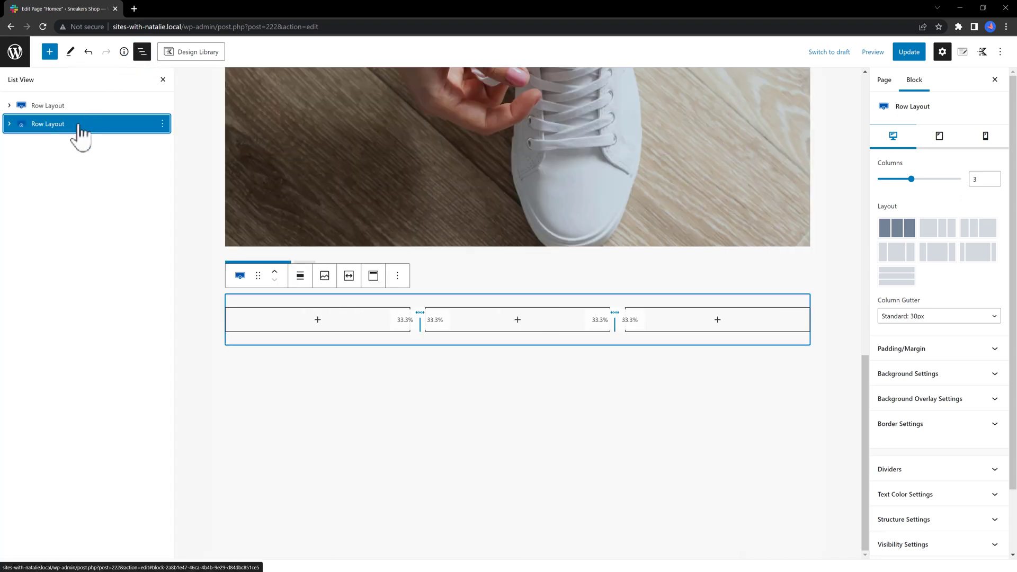
click(9, 125)
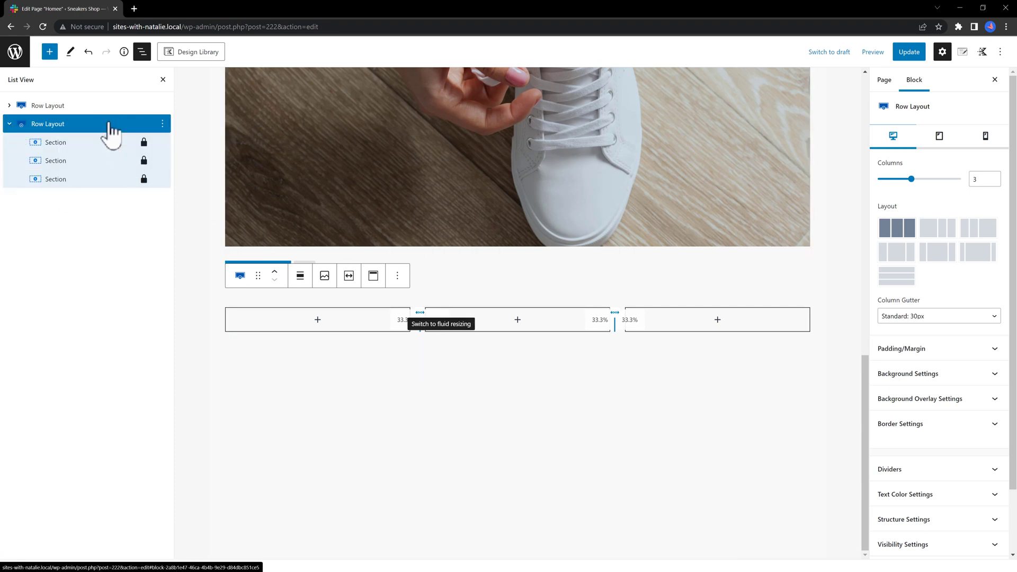
Insert an Info Box in the first column, apply the preset with the icon beside the title, and hide its text
click(317, 320)
text(info)
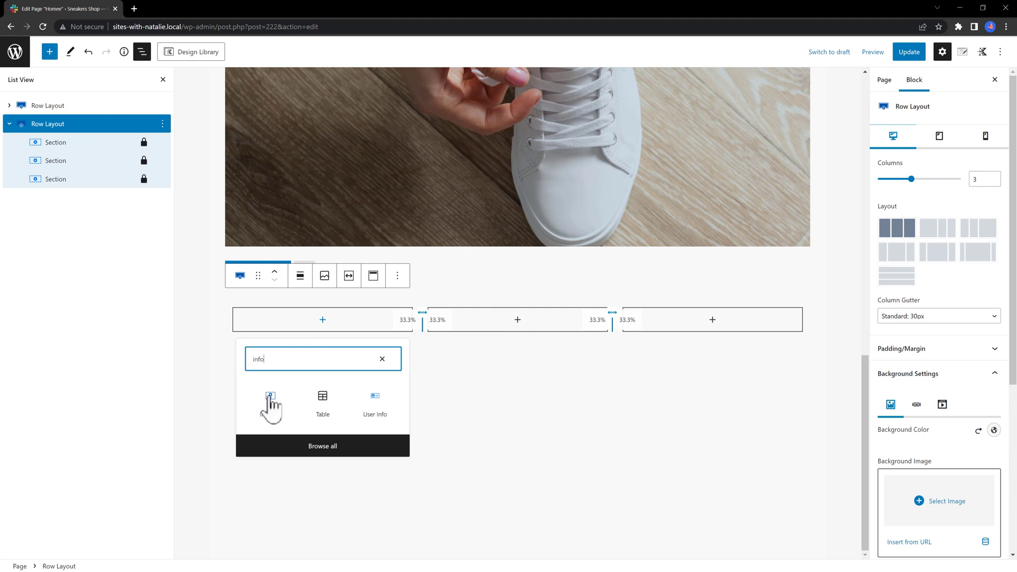
click(269, 403)
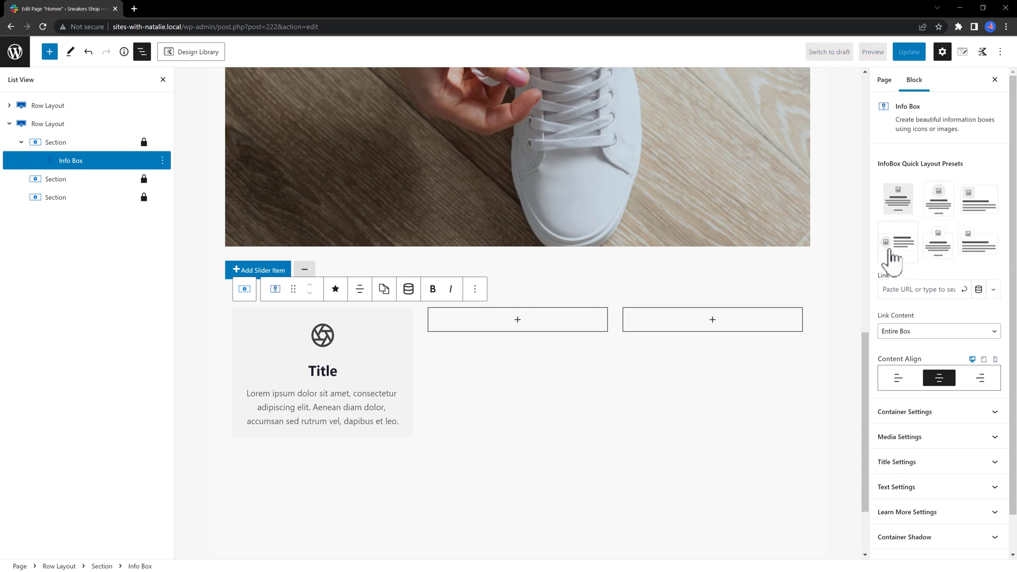
click(892, 257)
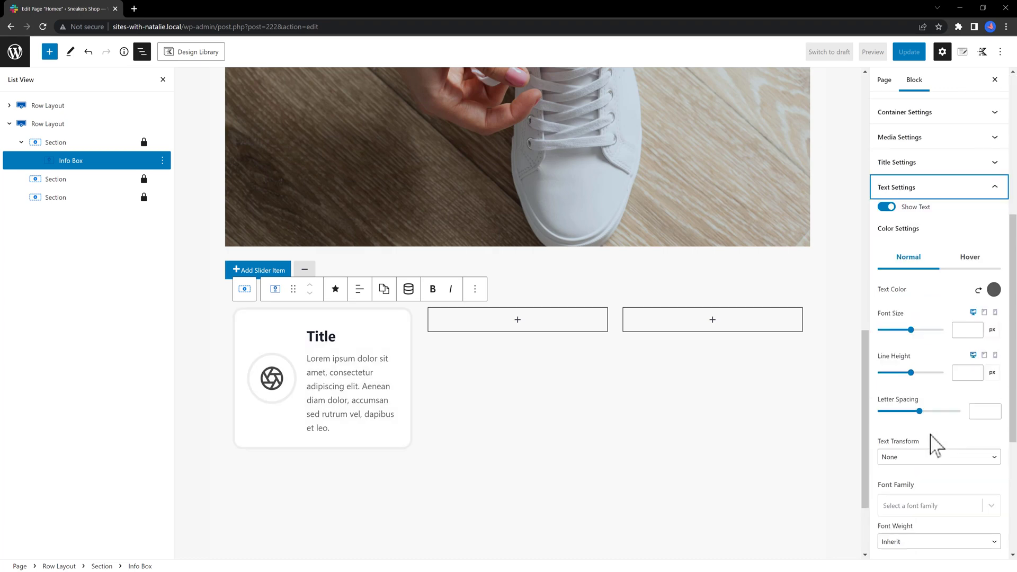
click(885, 209)
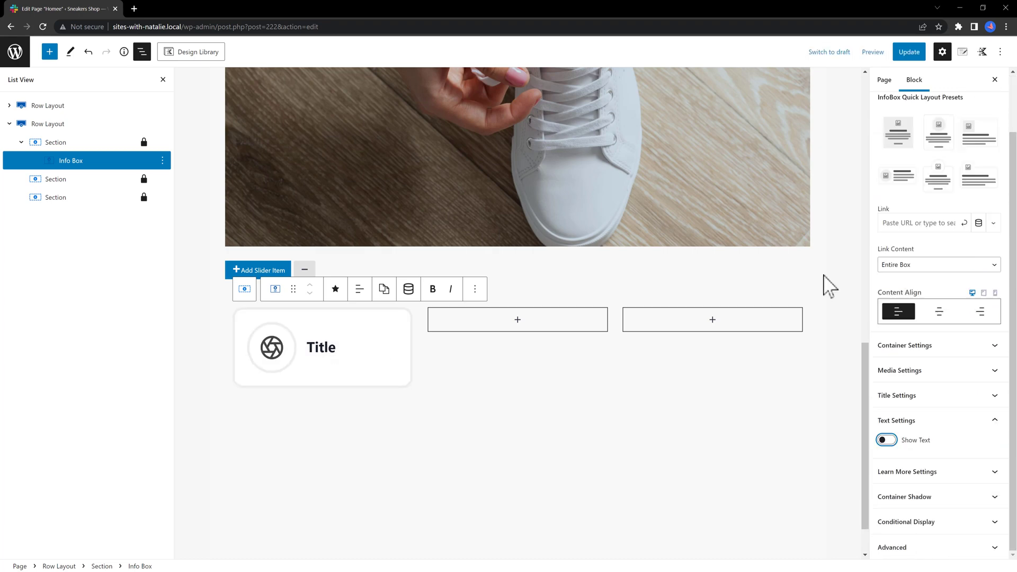
Link the info box to the Shop page and change its title to "Free Shipping" with a truck icon
click(931, 223)
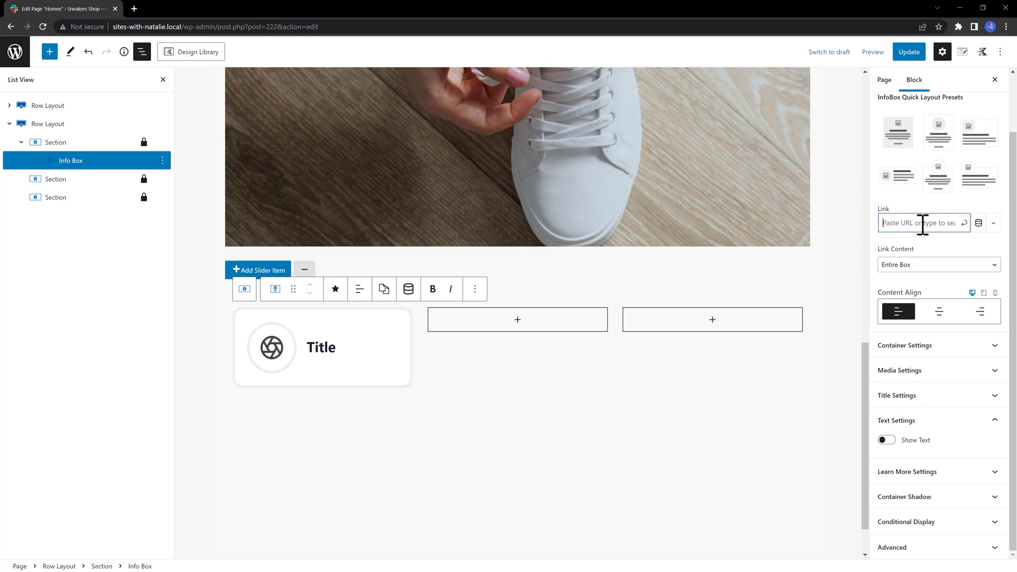
text(sh)
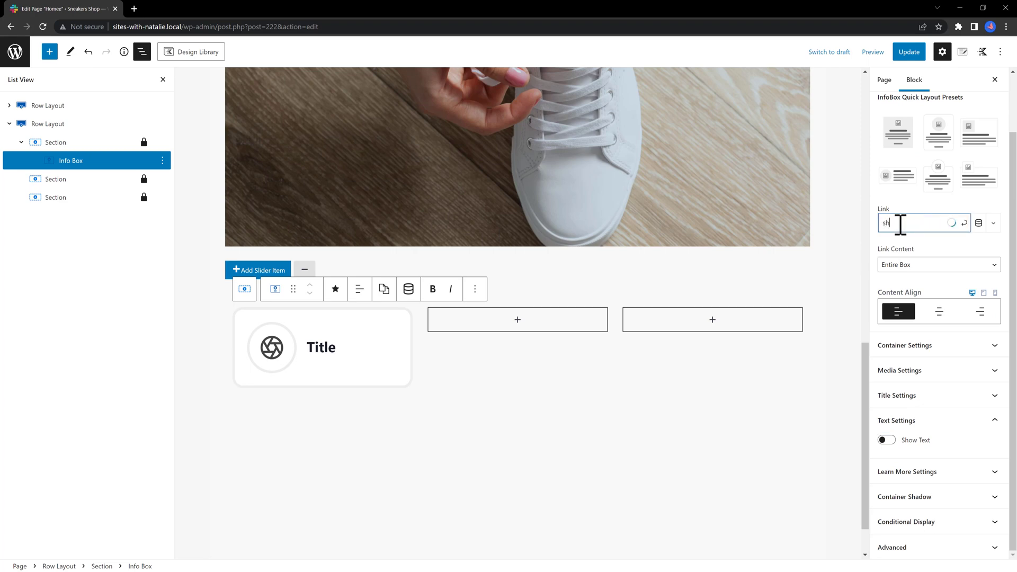
text(op)
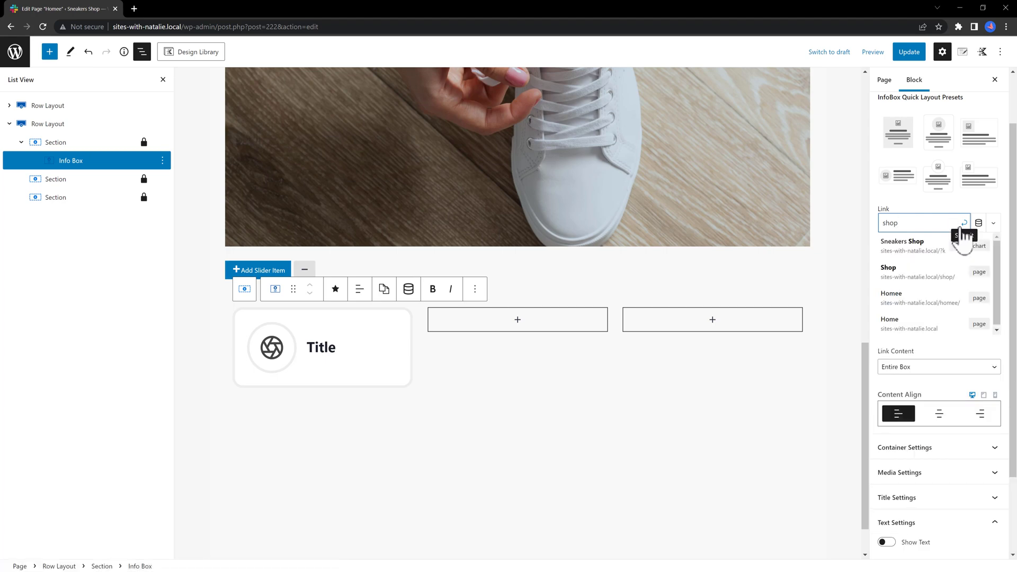
click(941, 271)
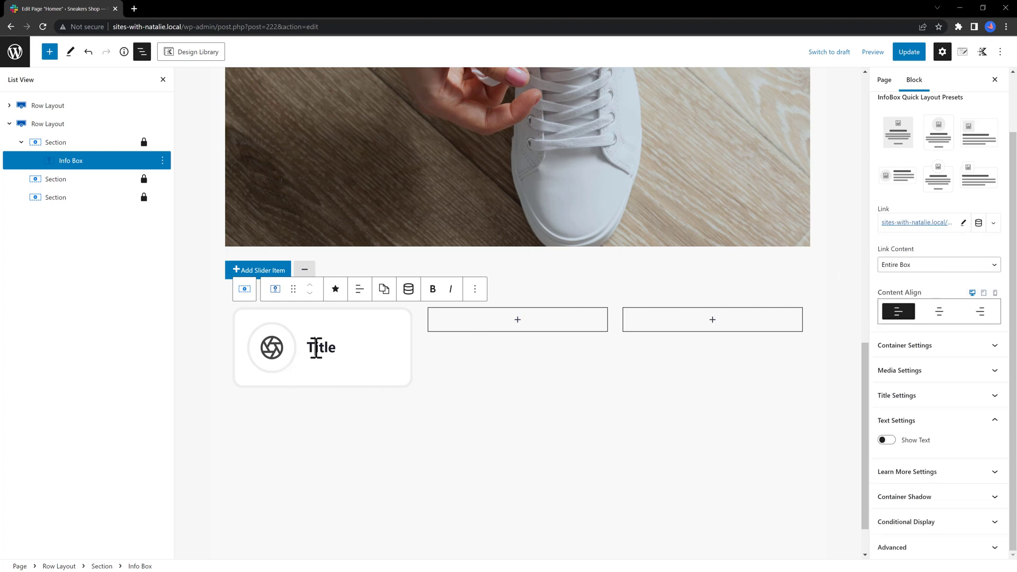
mouse_move(338, 350)
mouse_down()
mouse_move(310, 347)
mouse_move(337, 350)
mouse_up()
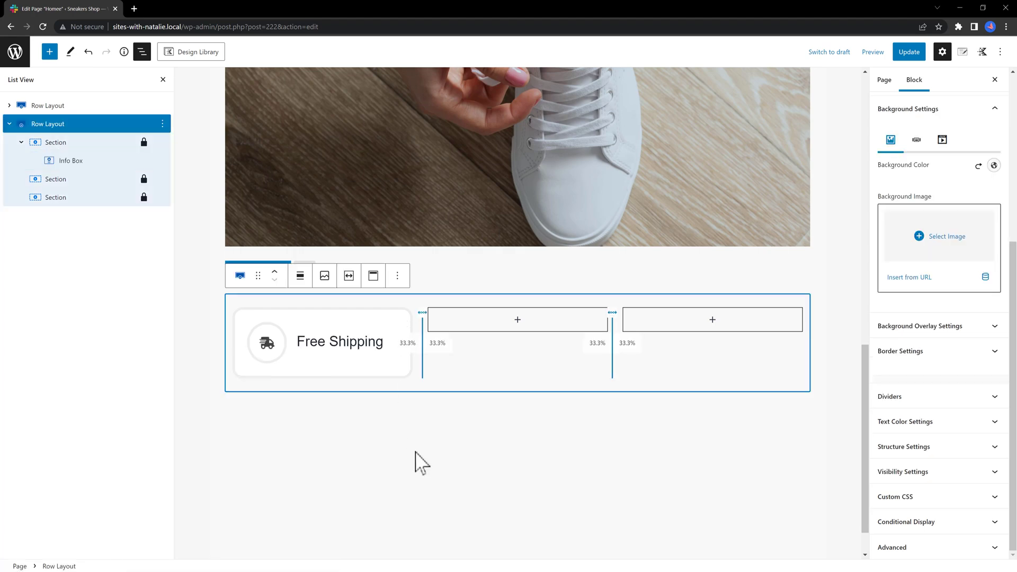
click(433, 455)
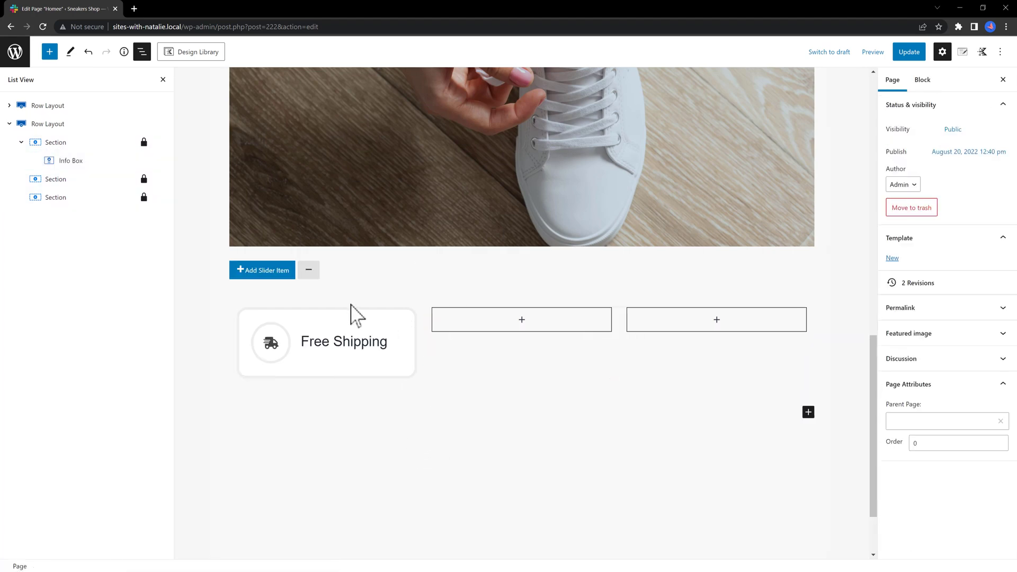
Duplicate the Free Shipping info box and move the copy into the second column
click(349, 331)
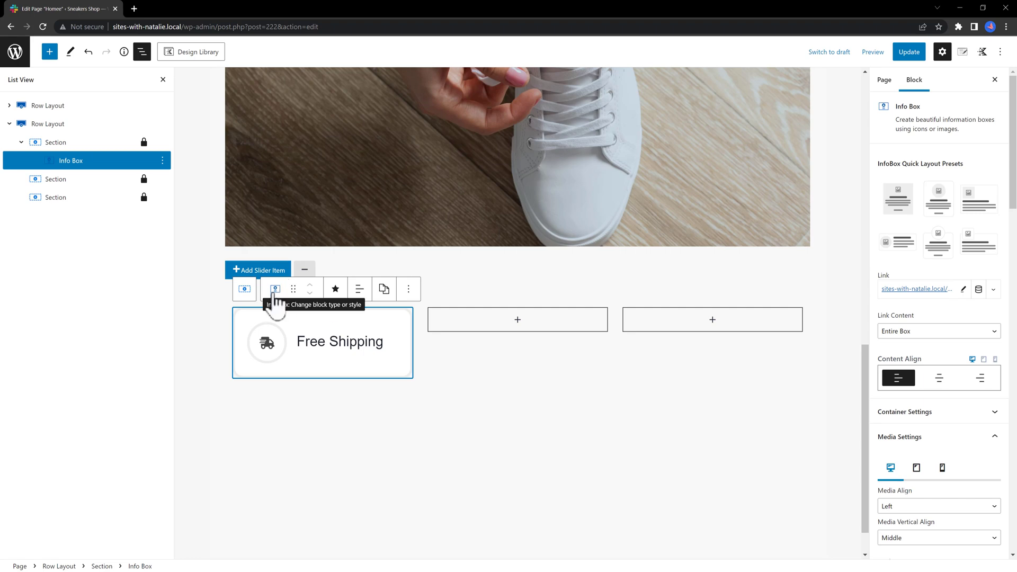
click(407, 290)
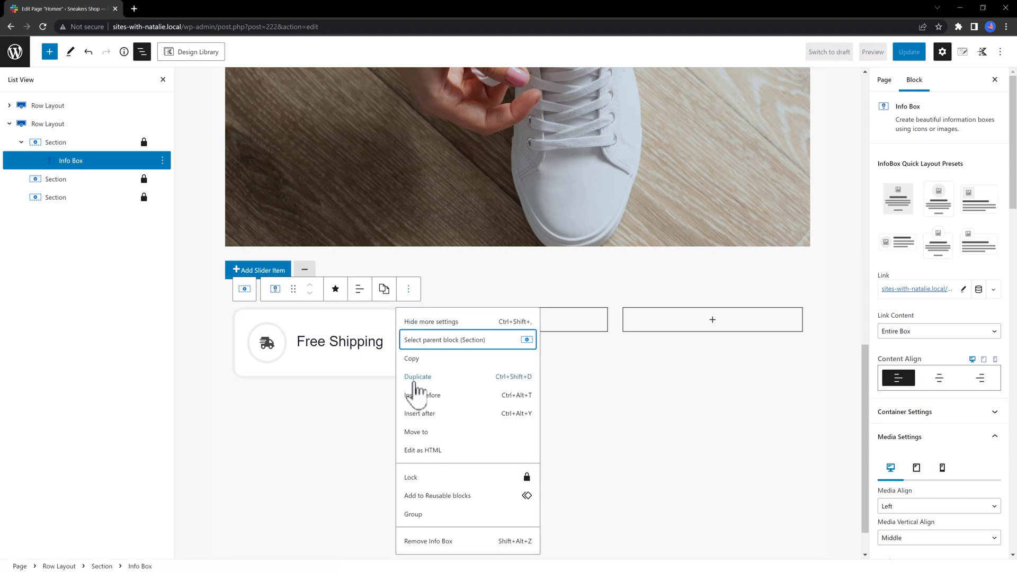
click(418, 377)
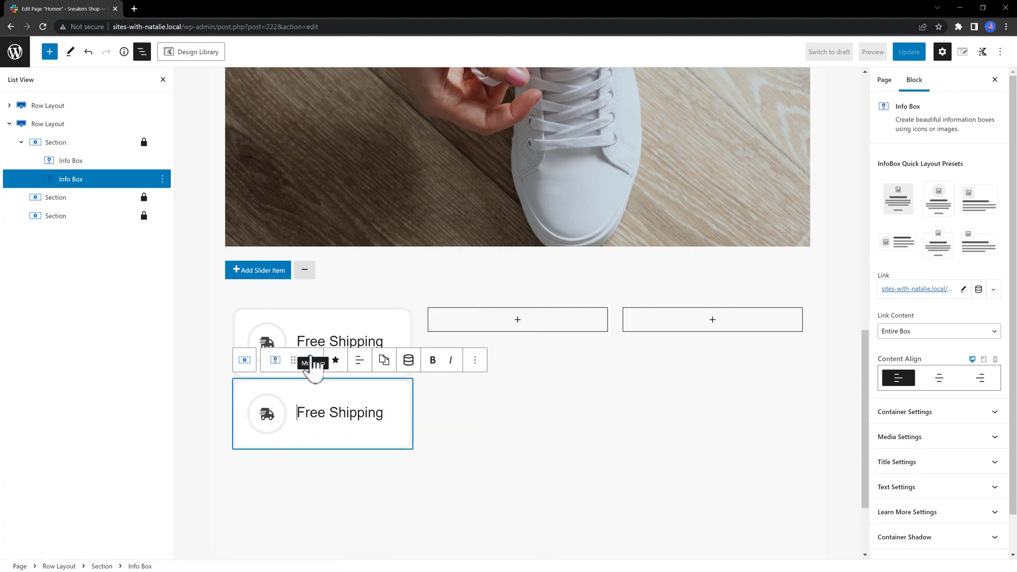
drag(296, 357, 495, 340)
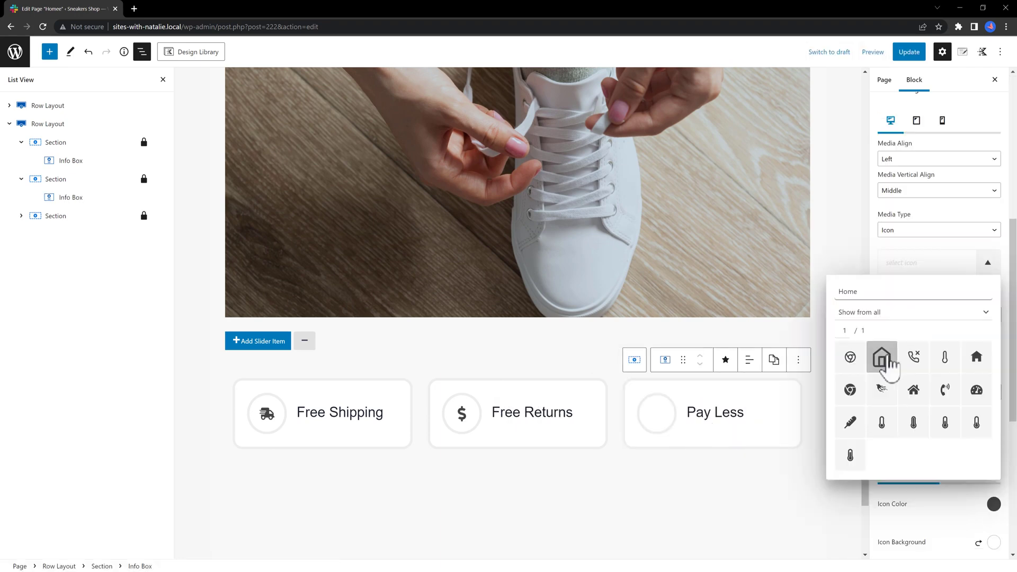
Set a house icon for the "Pay Less" info box in the third column and update the page
click(913, 388)
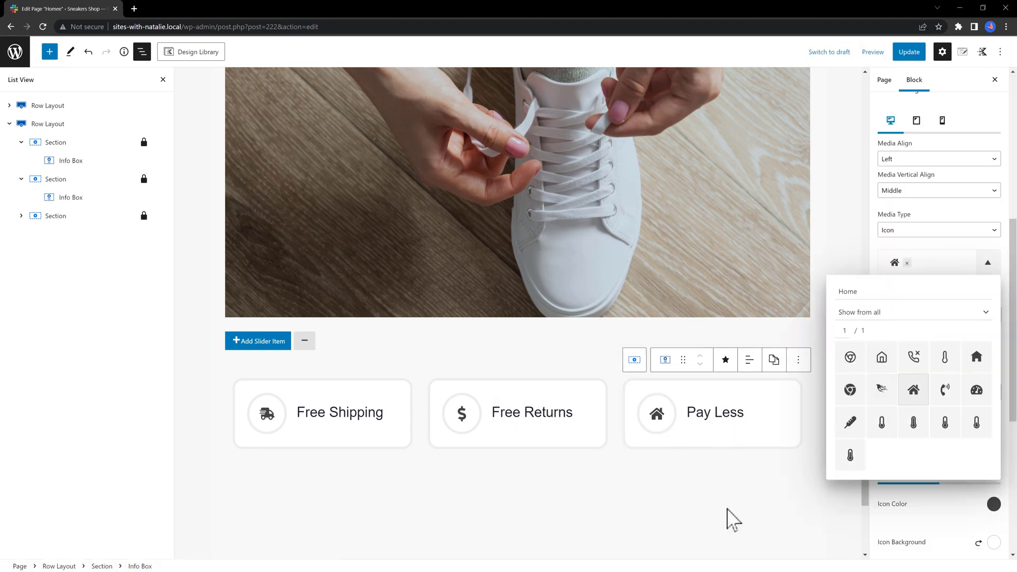
click(731, 519)
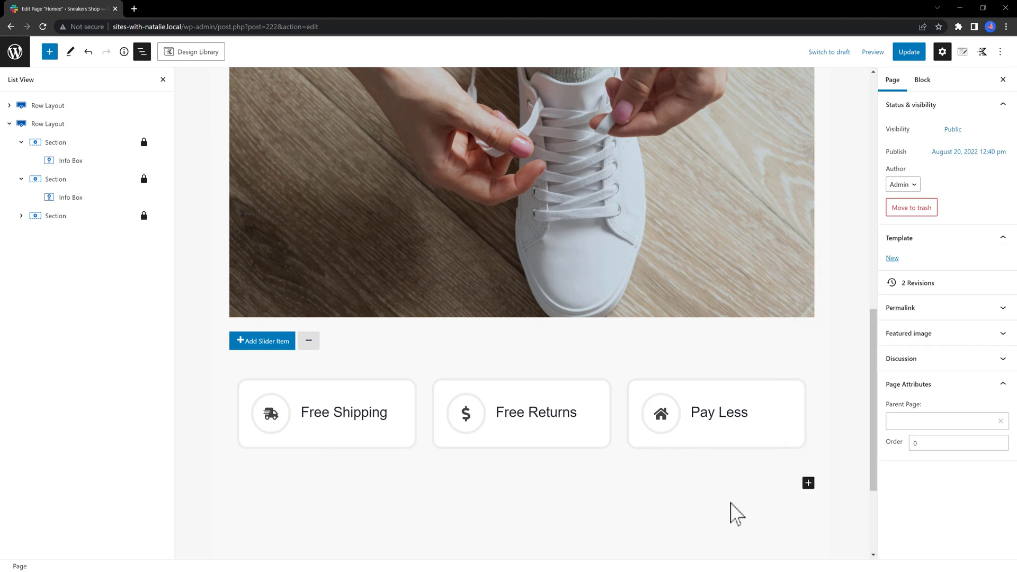
click(908, 52)
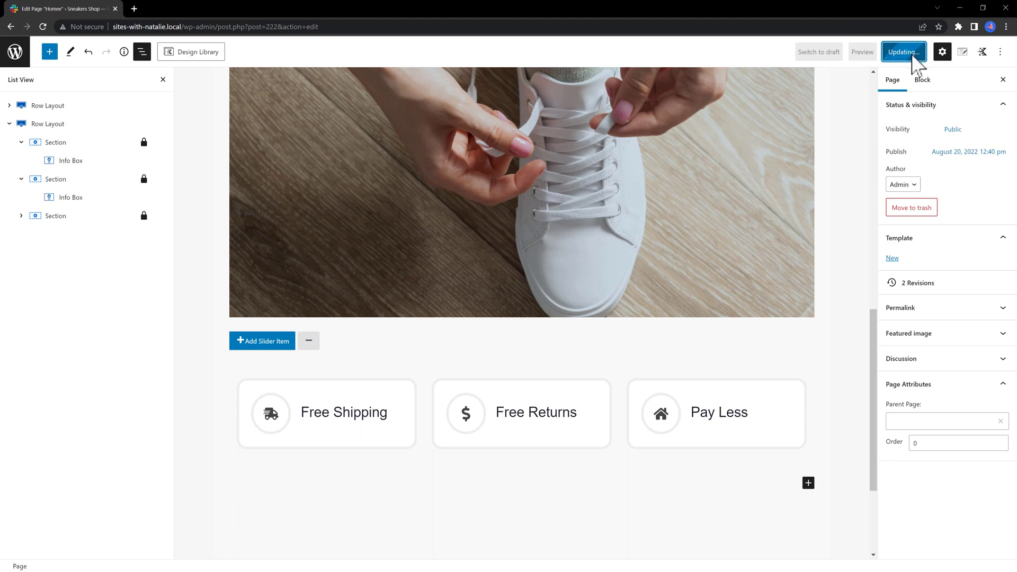
Set the info box row's top padding to 0 px and its top margin to -150 px
click(61, 121)
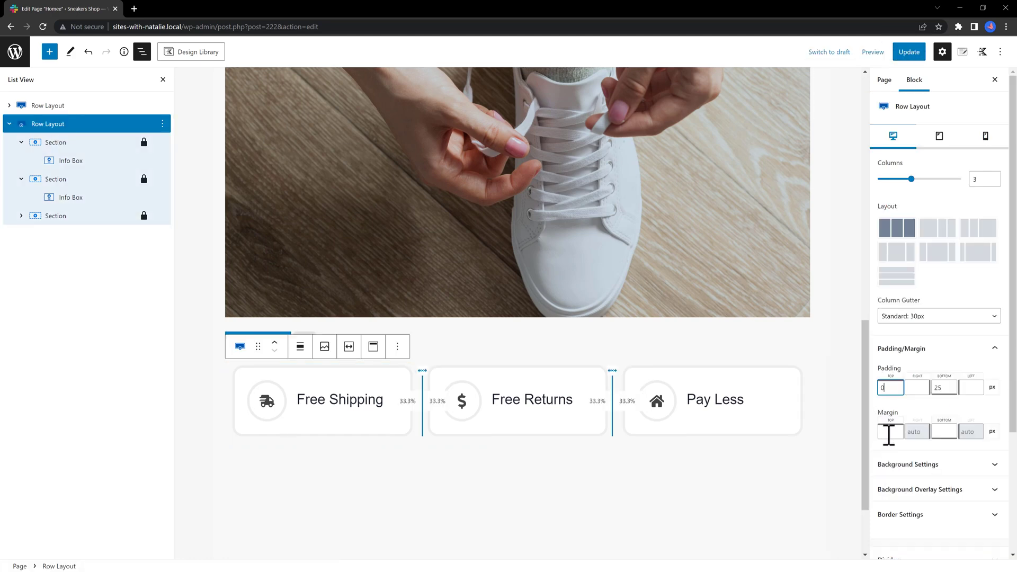
click(886, 432)
text(150)
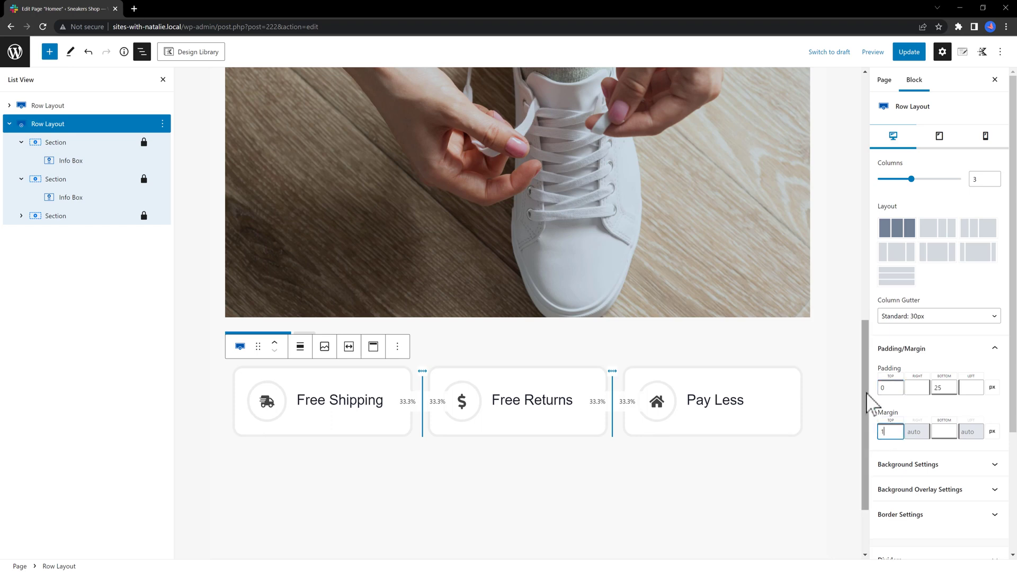
click(881, 431)
text(-)
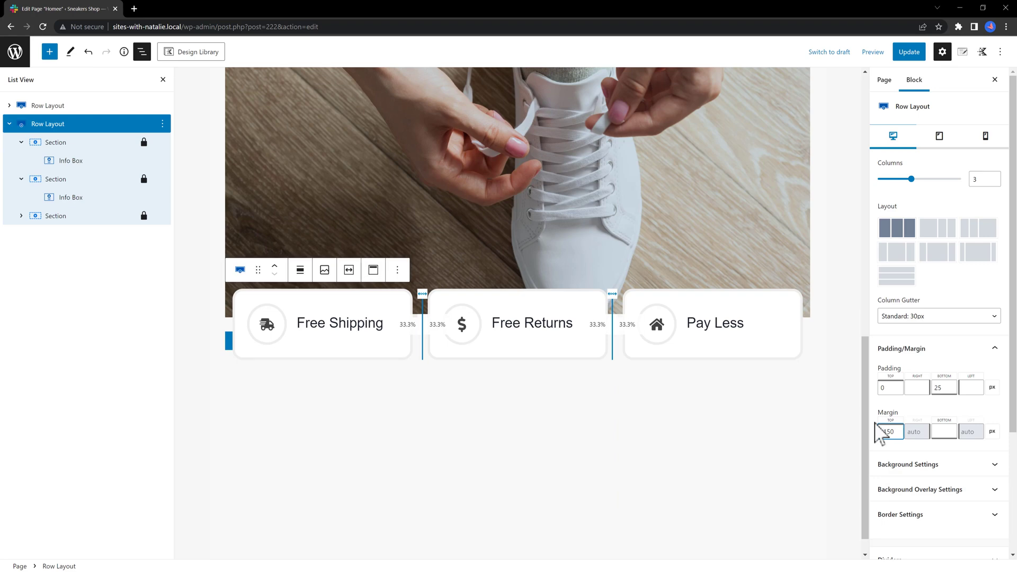
click(795, 478)
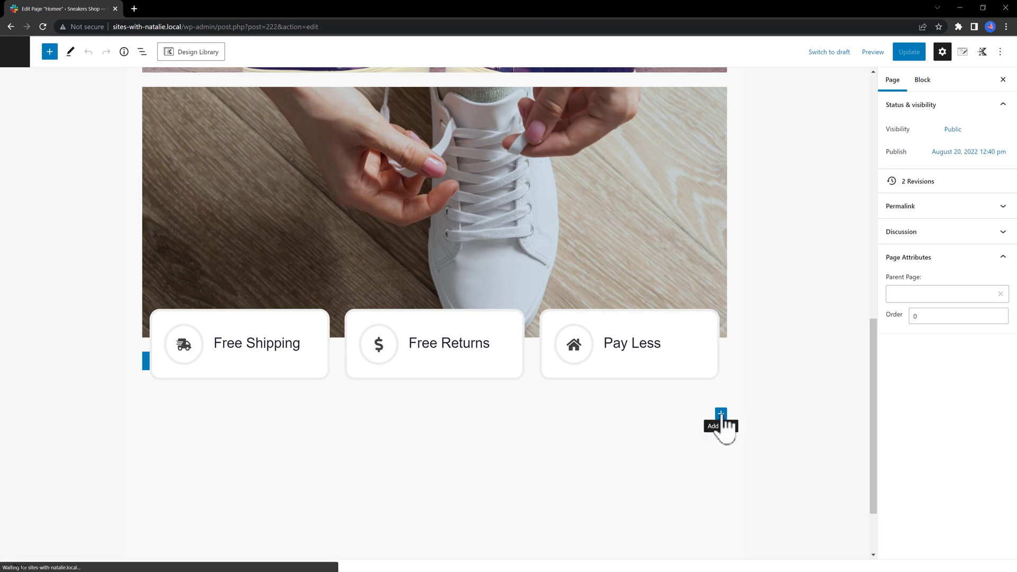
Add a one-column row below the three feature boxes with a centered H2 heading "Products Category" and adjust its text color
click(721, 414)
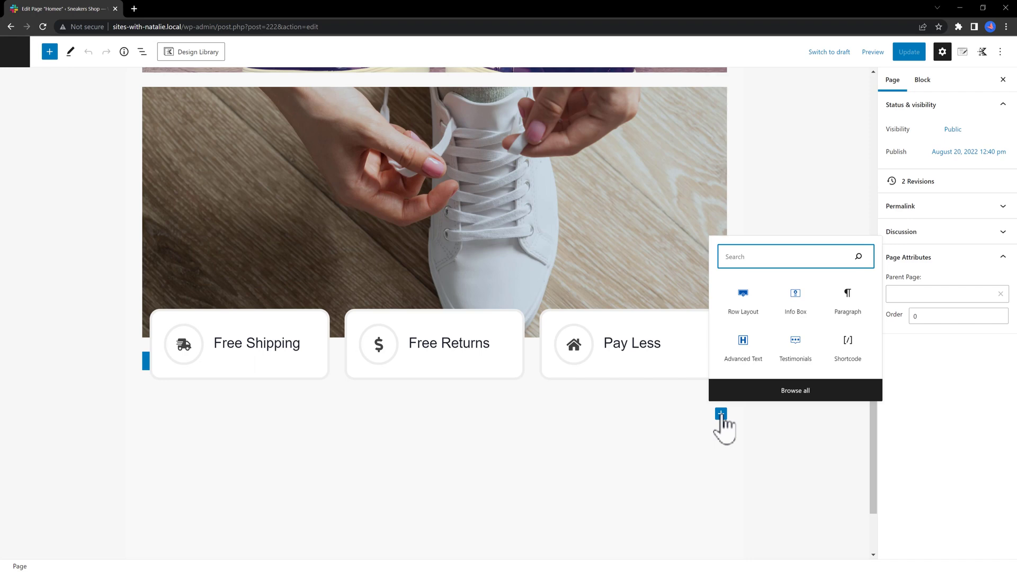
click(744, 296)
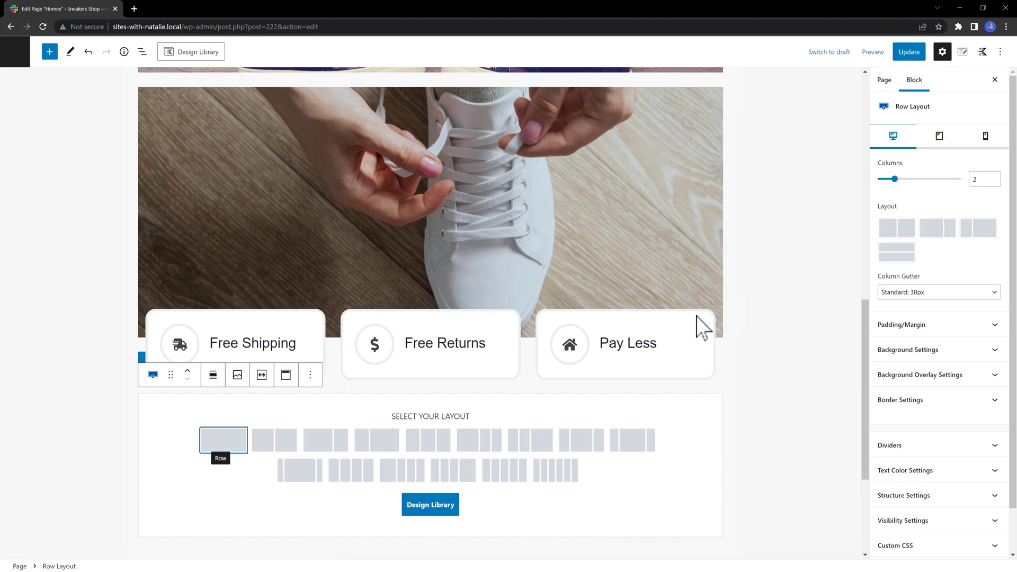
click(221, 448)
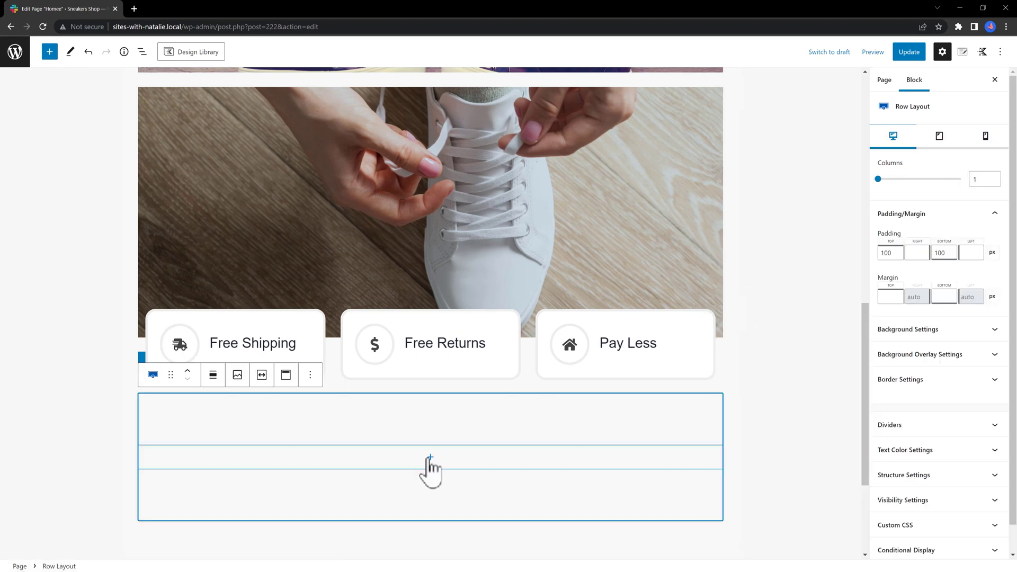
click(430, 458)
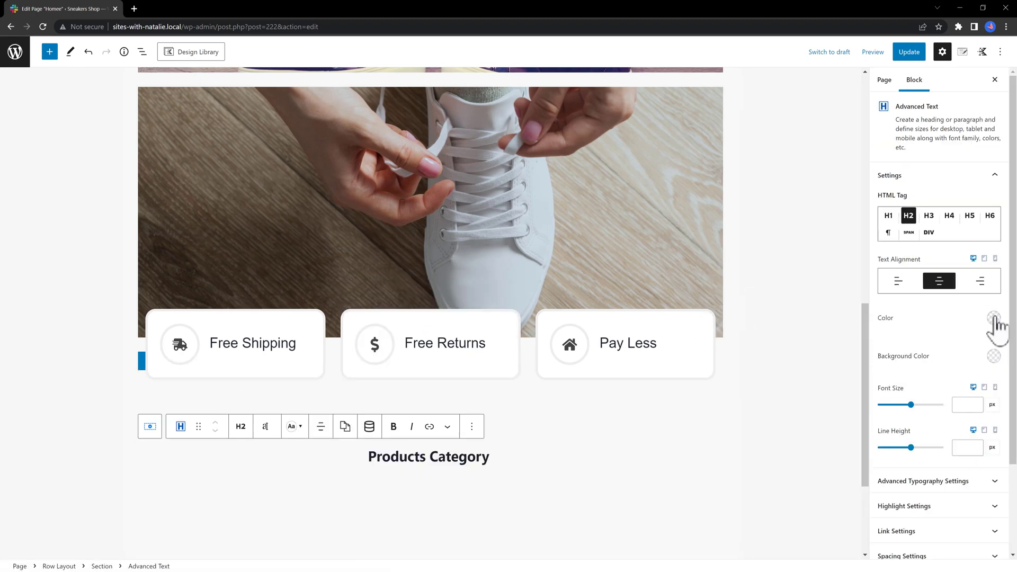
click(993, 318)
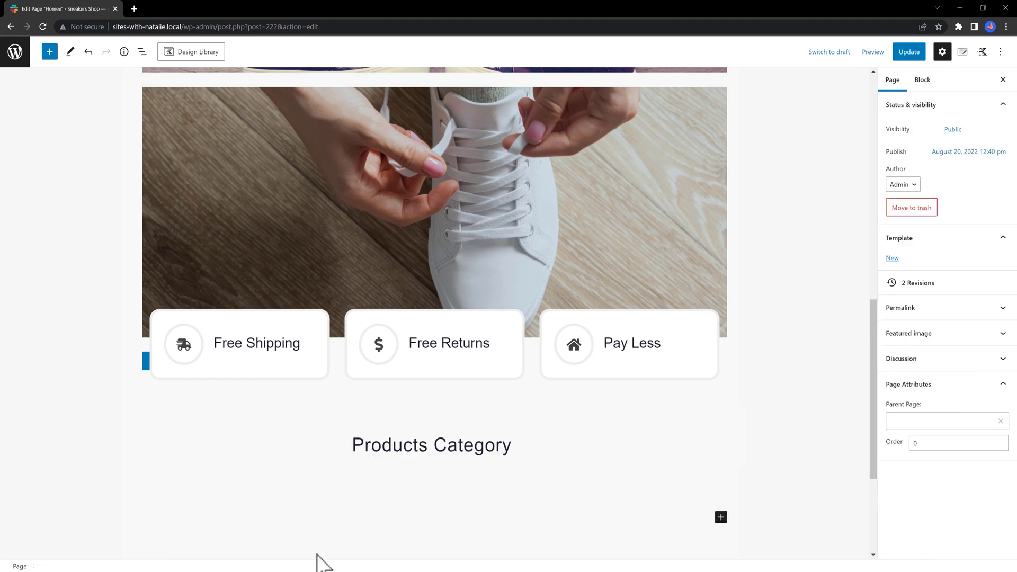
Add a two-column row layout below the Products Category heading, with an info box in its first column
scroll(742, 516, down, 3)
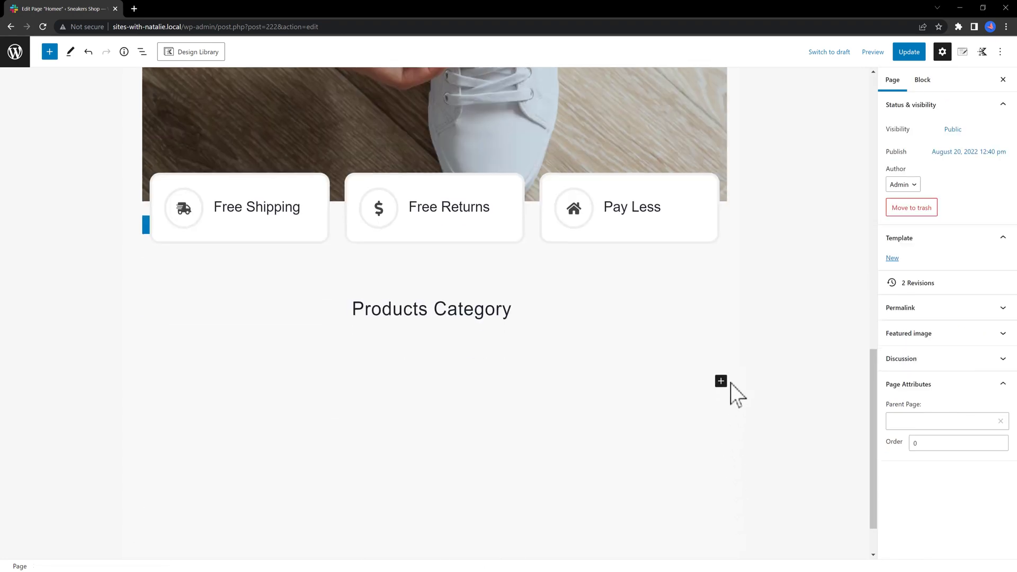
click(720, 381)
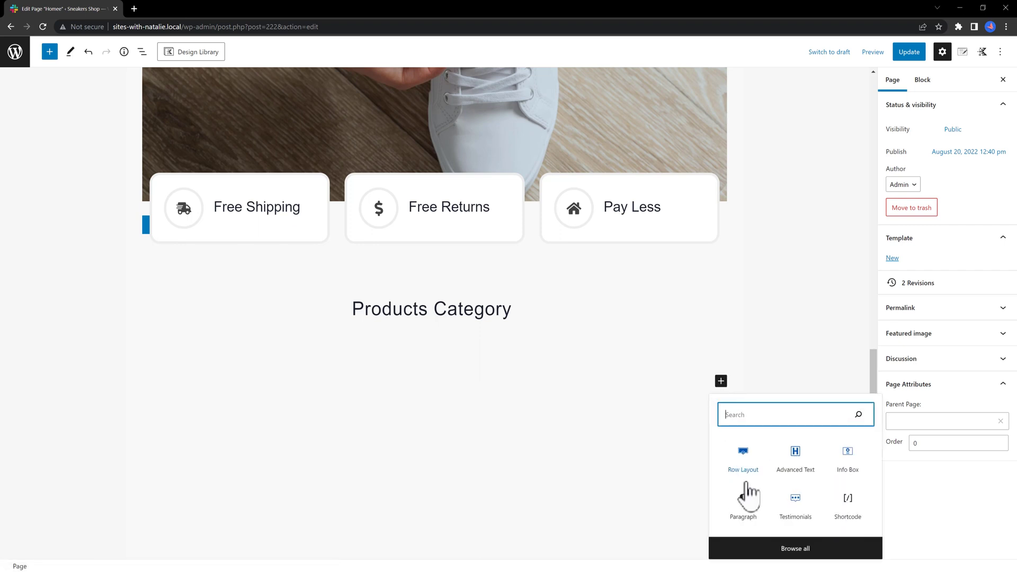
click(743, 466)
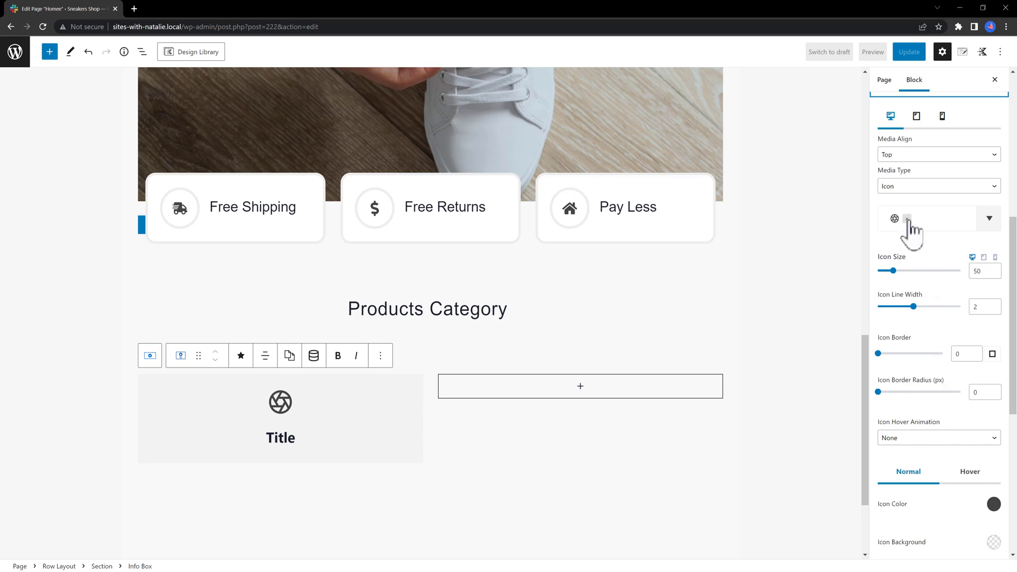
Set the info box's media type to Image and use the library photo of tan boots with a belt and watch
click(919, 188)
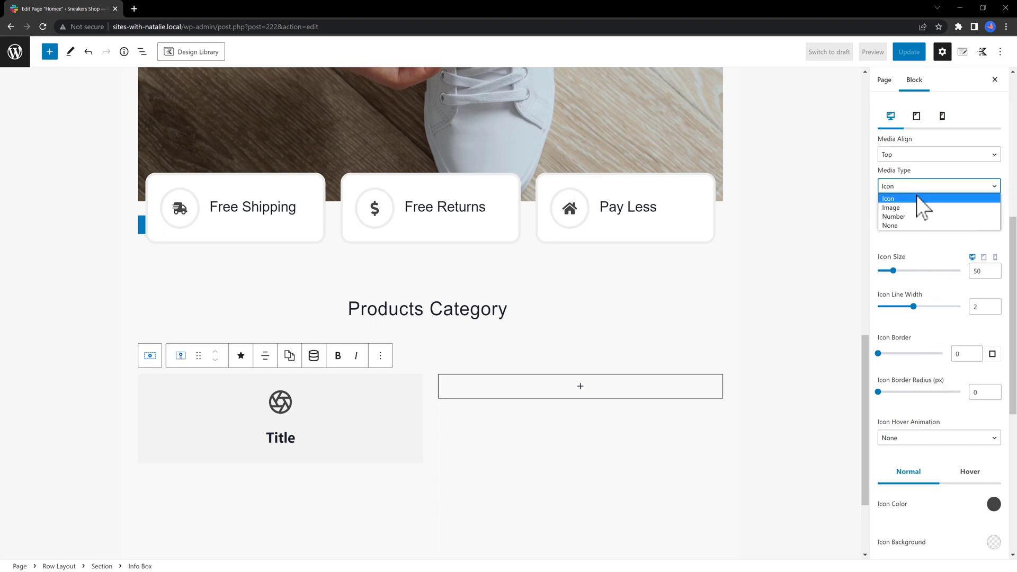
click(913, 208)
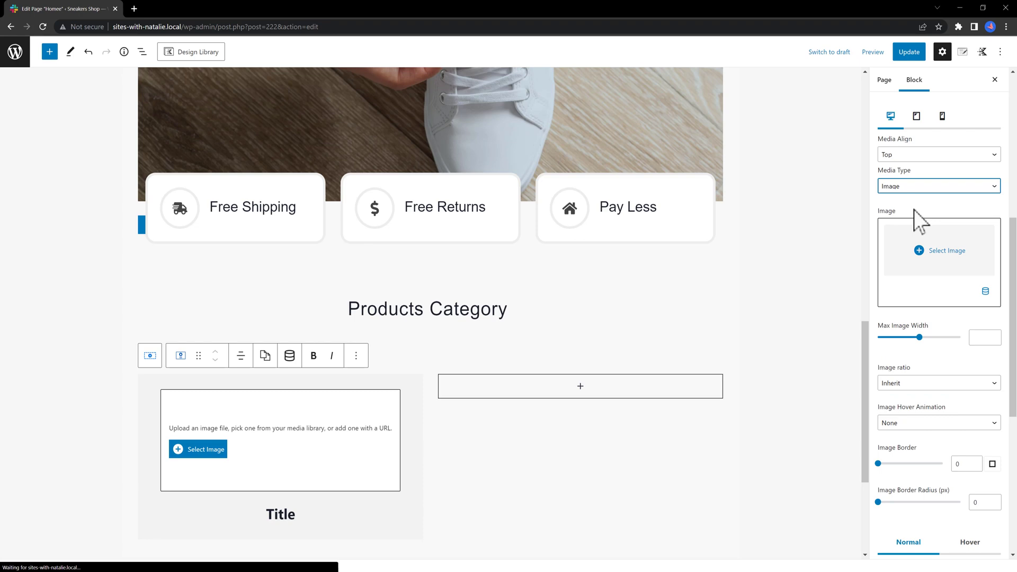
click(931, 255)
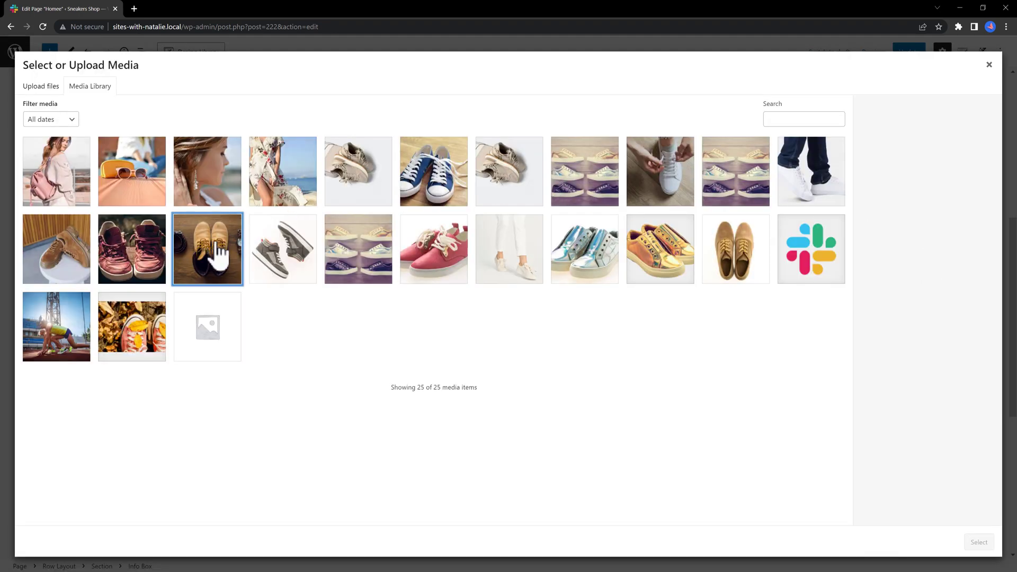
click(220, 256)
click(977, 543)
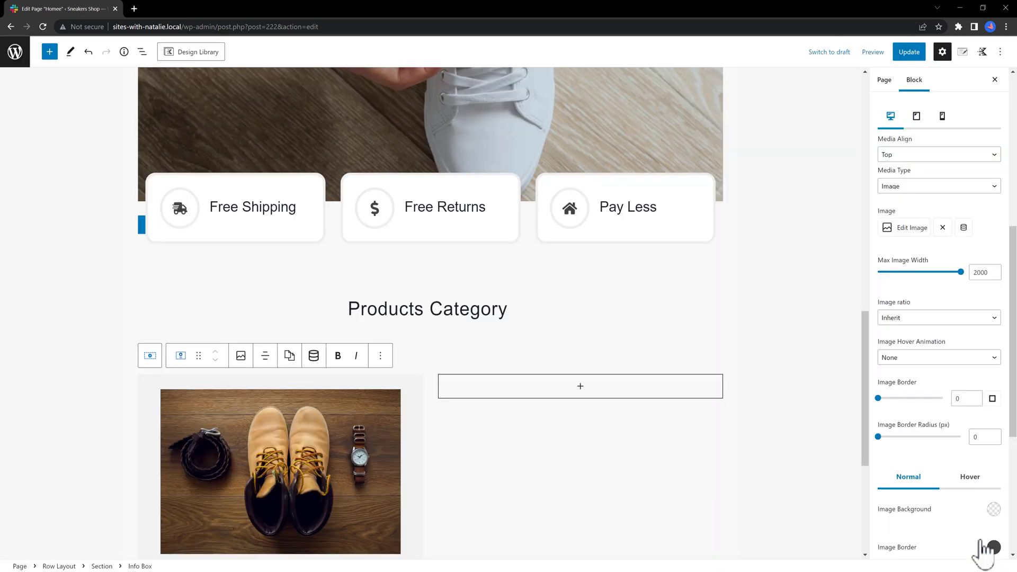
Title the info box "MEN" and set its image hover animation to Grayscale to Color
scroll(257, 443, down, 3)
drag(257, 443, 321, 443)
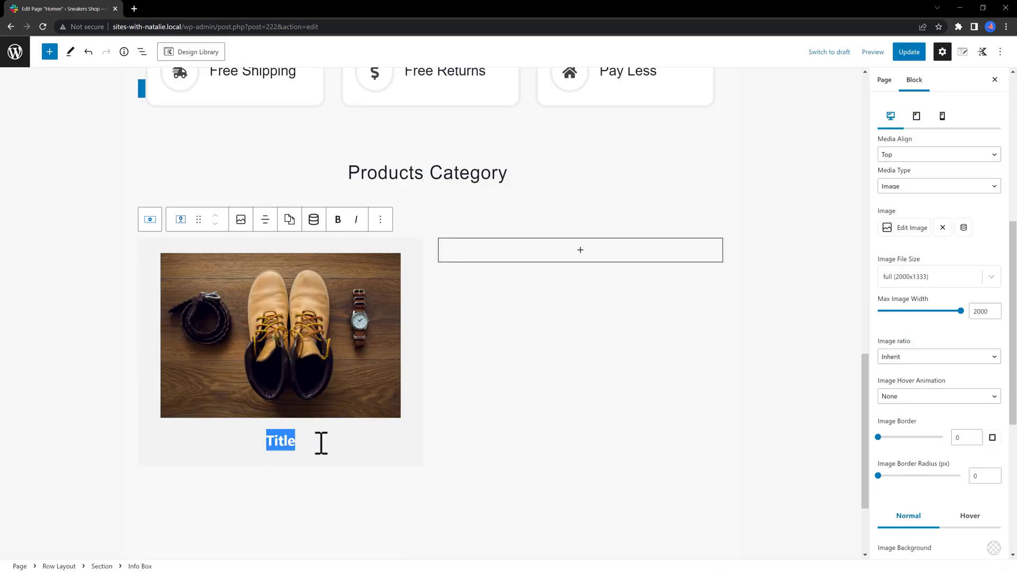
text(MEN)
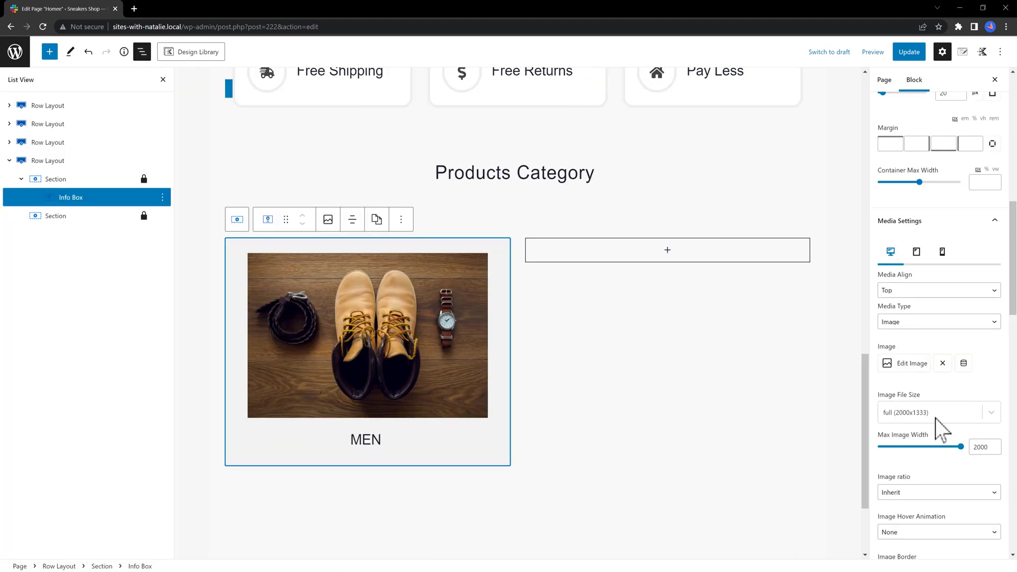
scroll(936, 419, down, 1)
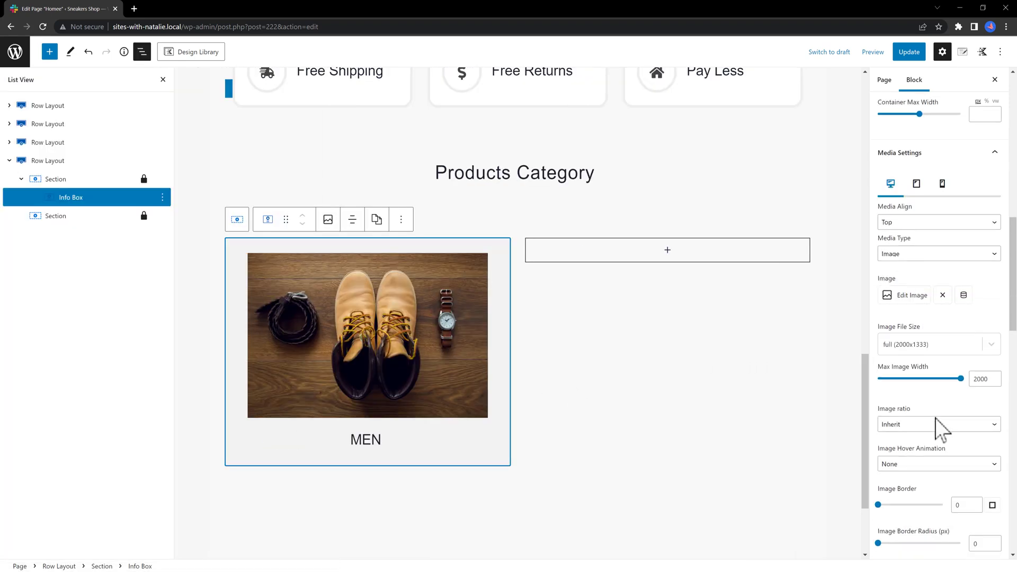
click(927, 465)
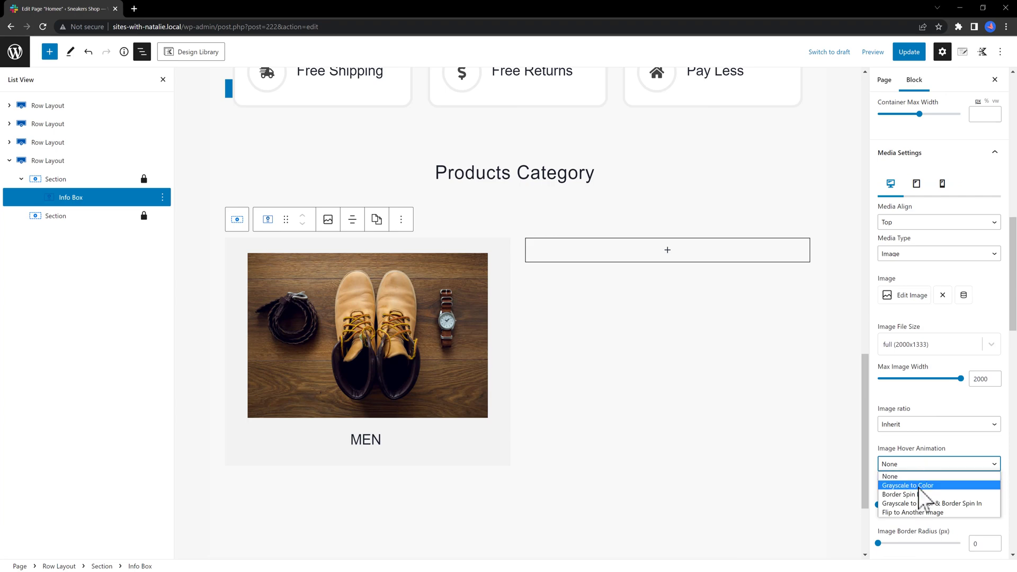
click(919, 485)
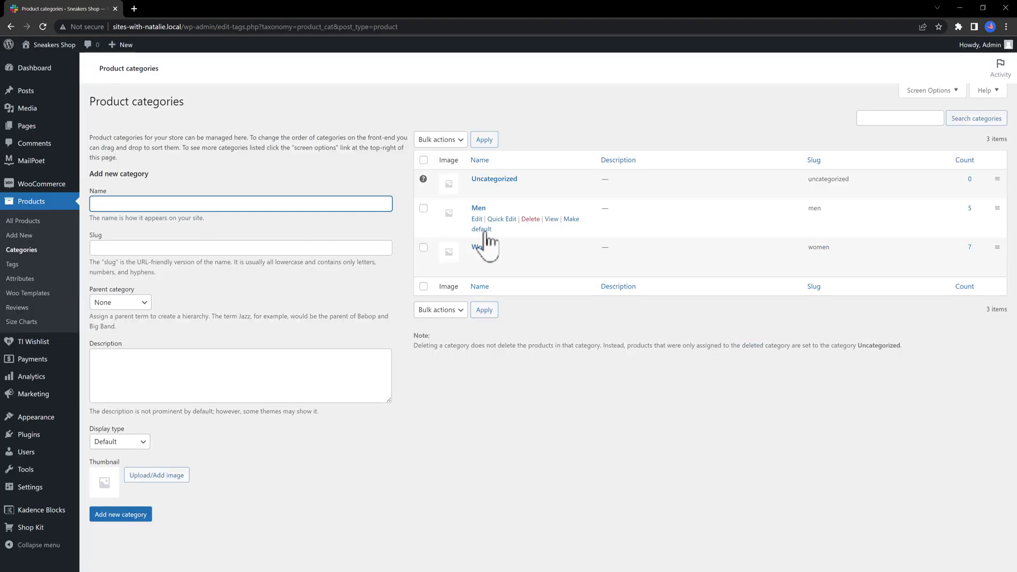
View the Men product category page from the categories list and copy its URL
click(551, 220)
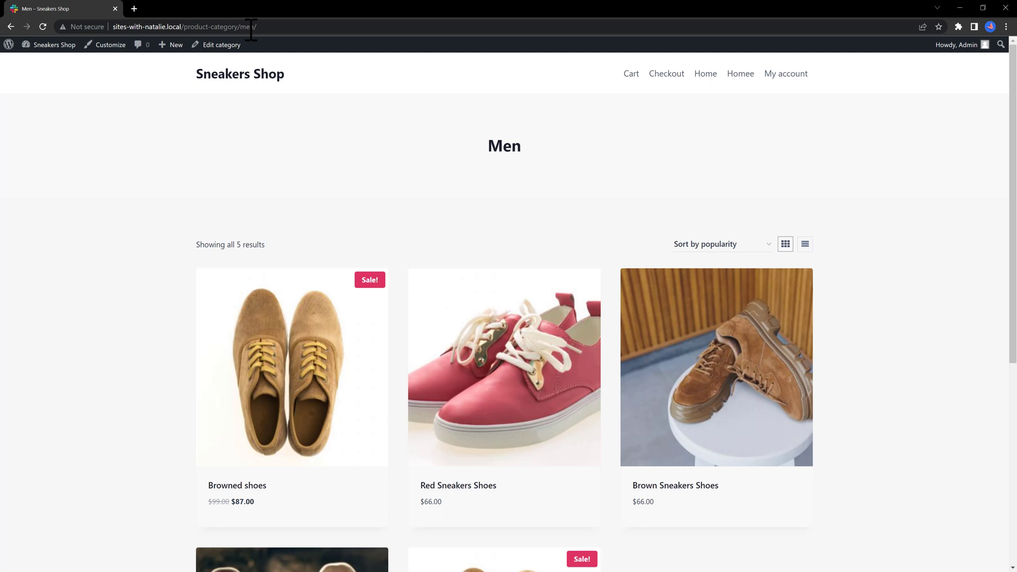
click(238, 27)
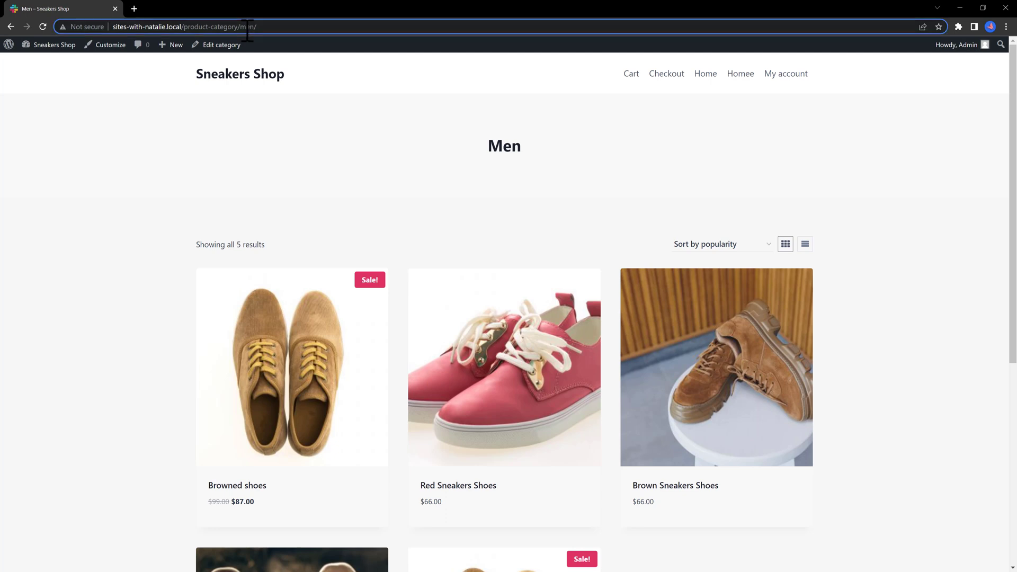
right_click(239, 27)
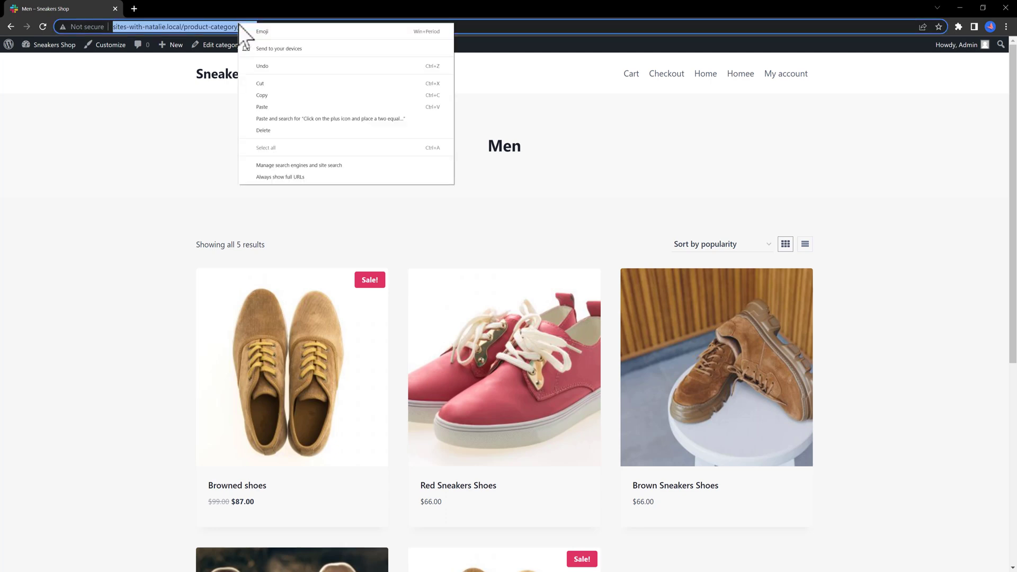
click(264, 102)
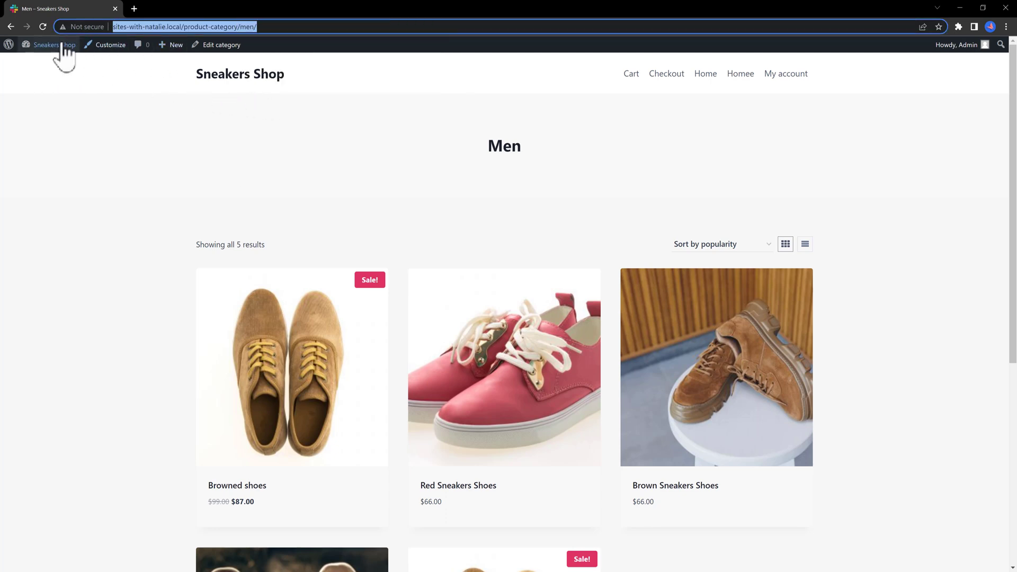
mouse_move(52, 46)
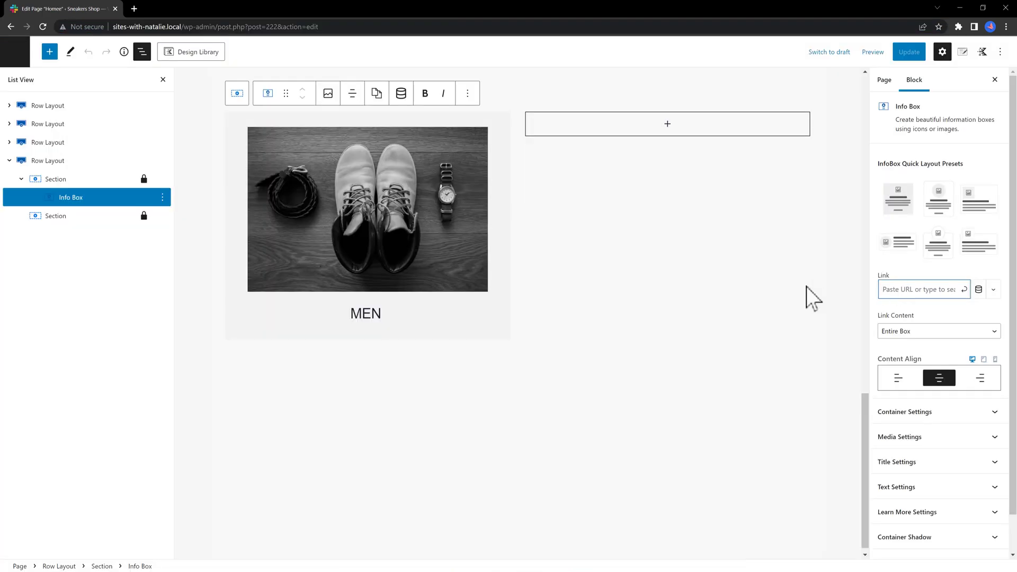
Link the MEN info box to the copied Men category URL and update the page
right_click(899, 289)
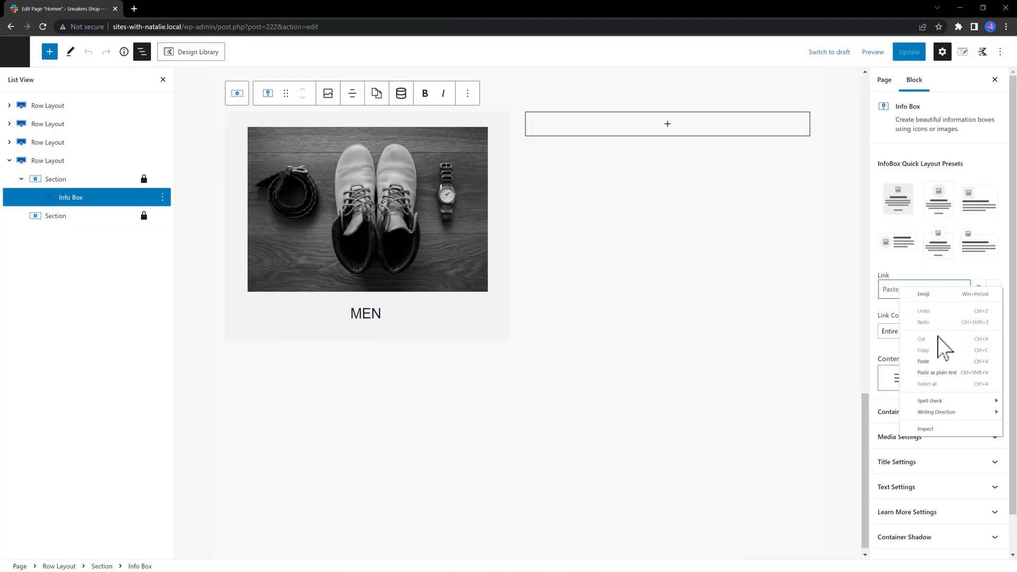
click(934, 363)
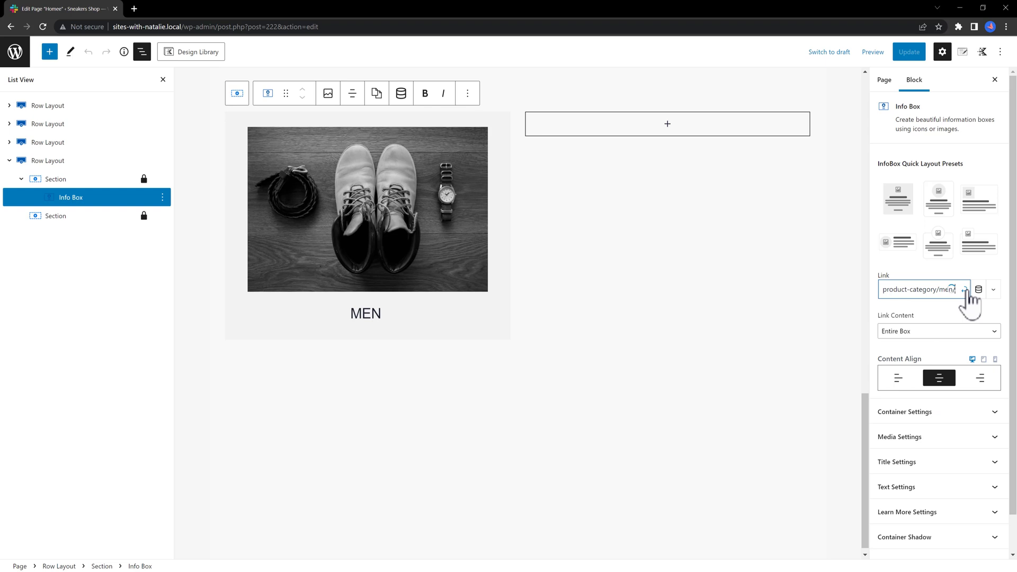
click(966, 290)
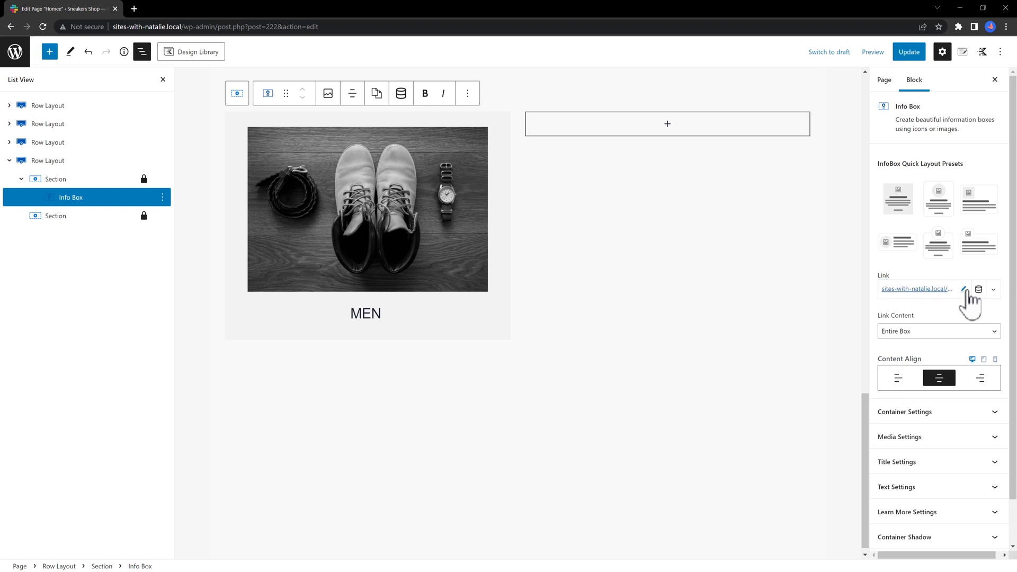
click(909, 51)
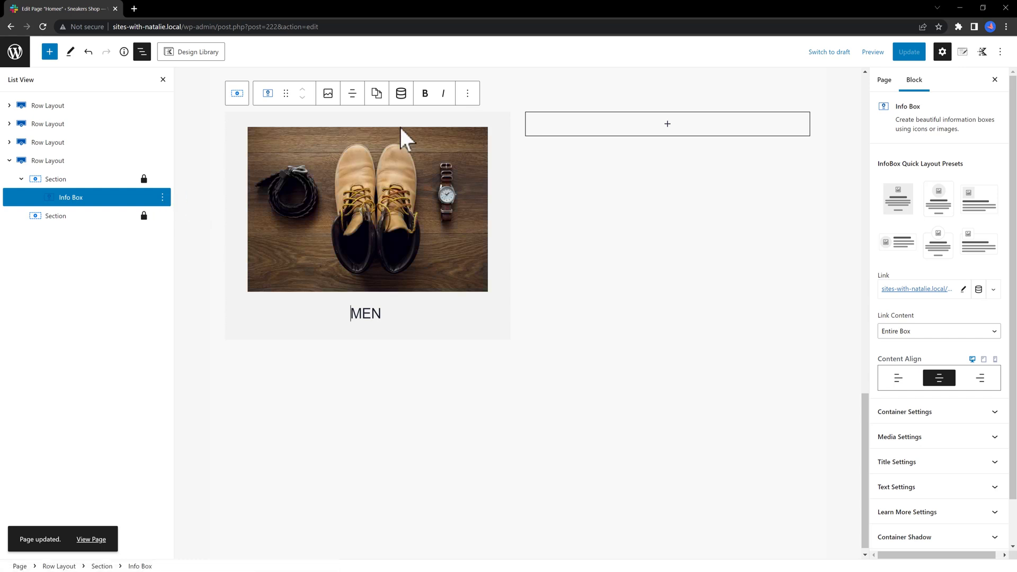
Duplicate the MEN info box and move the copy into the empty second column
click(468, 94)
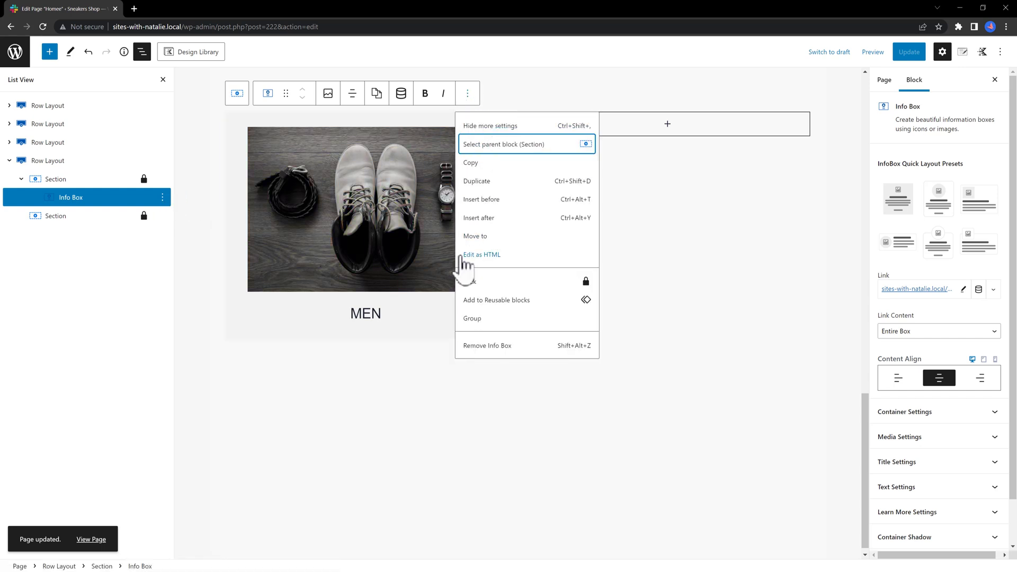
click(479, 180)
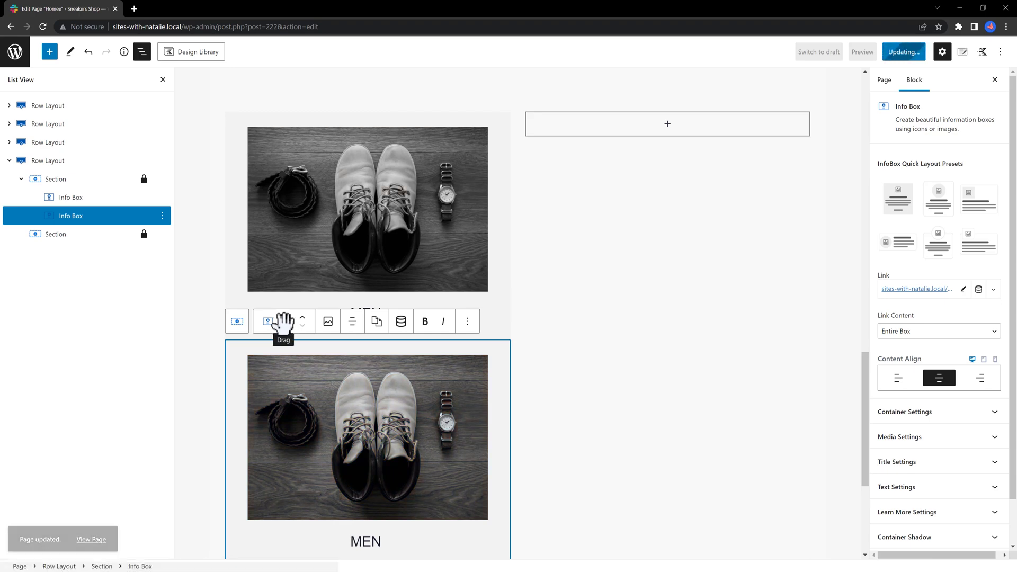
drag(285, 321, 672, 150)
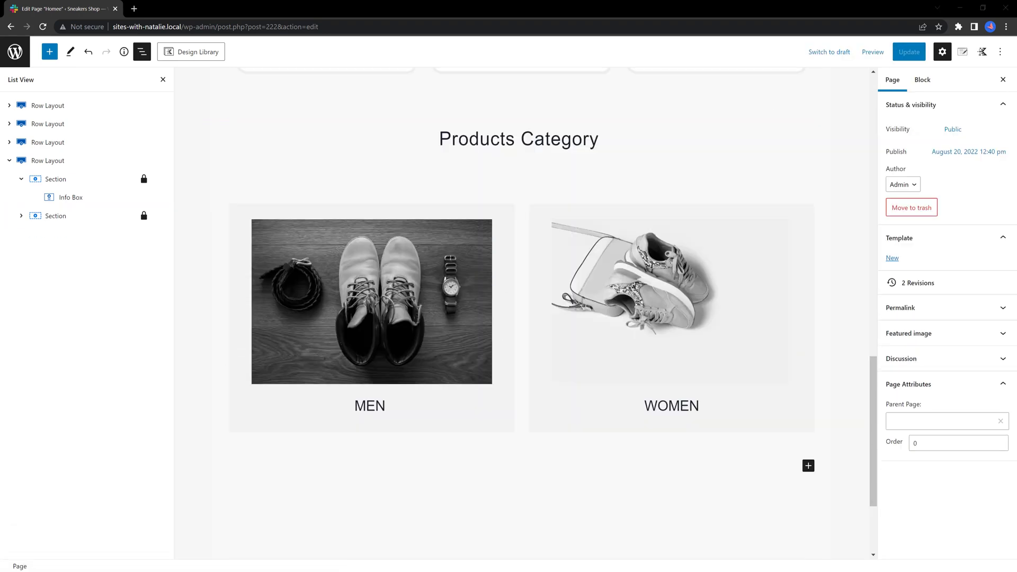
Duplicate the Products Category heading row and move the copy below the MEN and WOMEN boxes
click(614, 156)
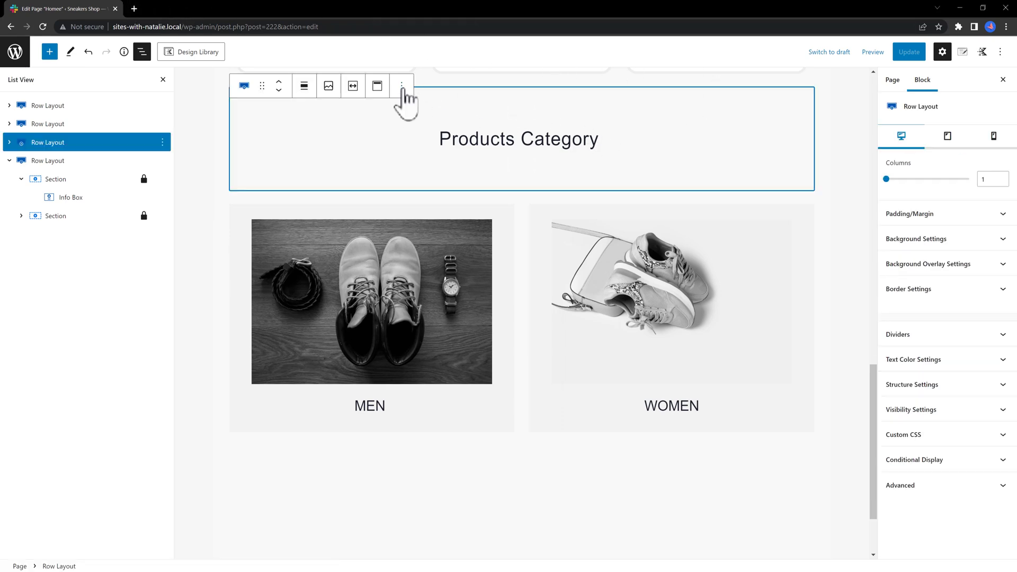
click(402, 88)
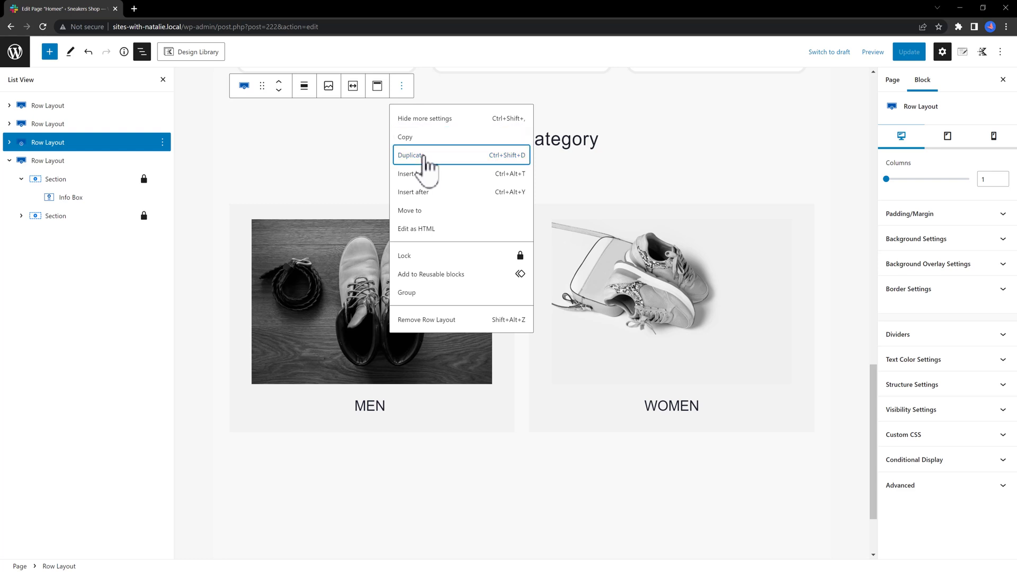
click(422, 155)
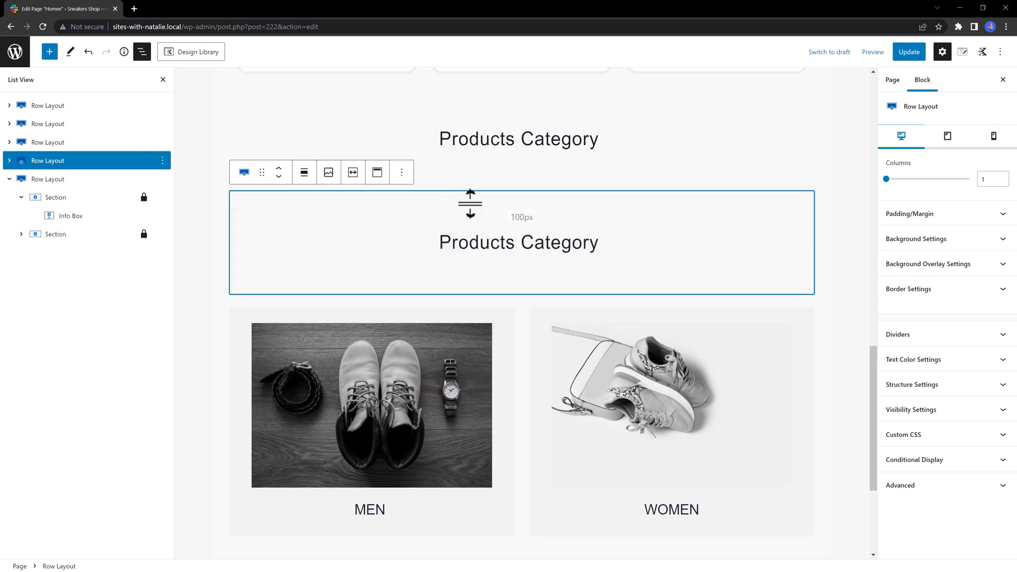
click(279, 176)
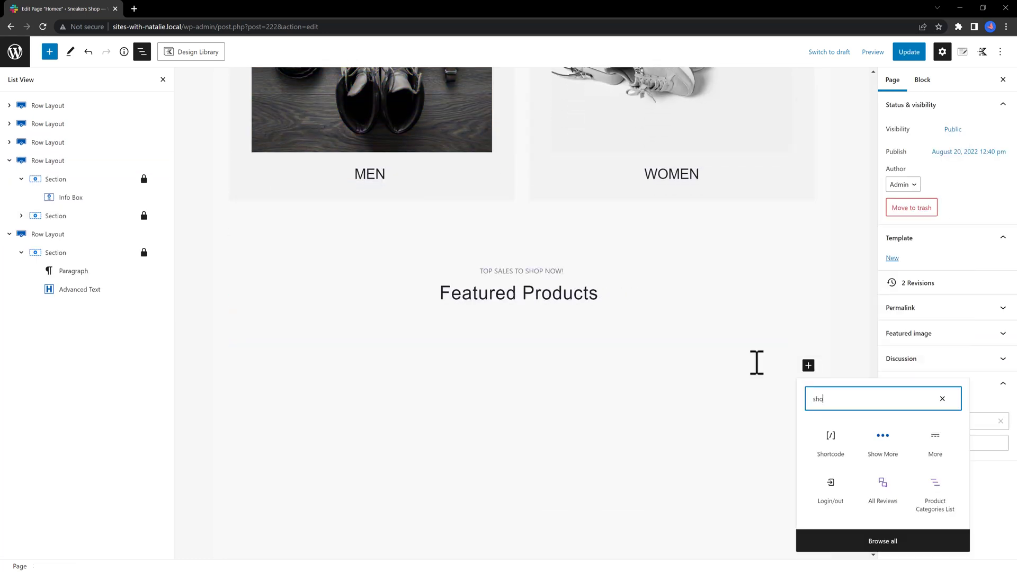
Insert a Shortcode block under Featured Products containing [products limit="8" columns="4" visibility="featured" ], update the page and check the live result
text(o)
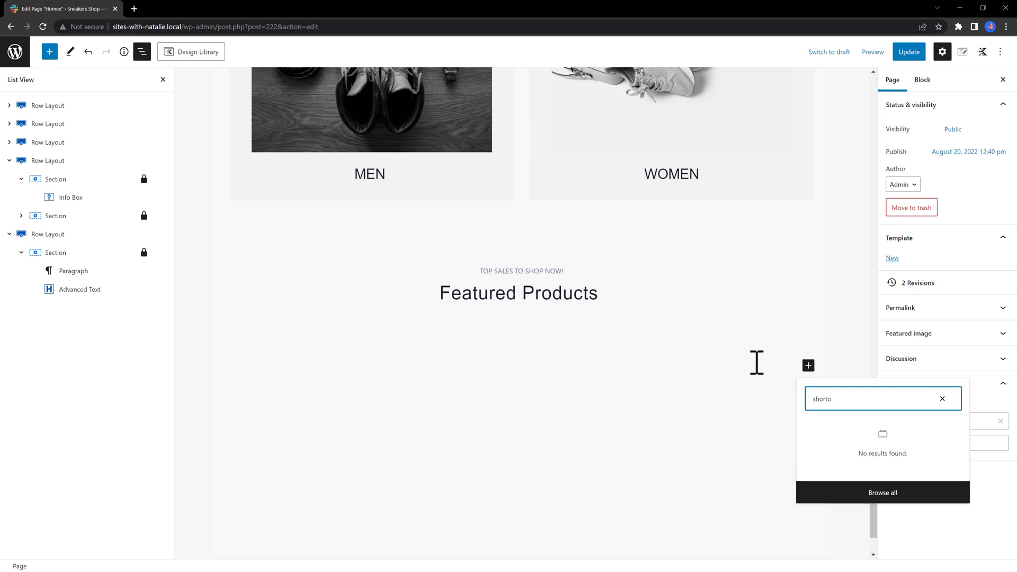
key(BackSpace)
text(code)
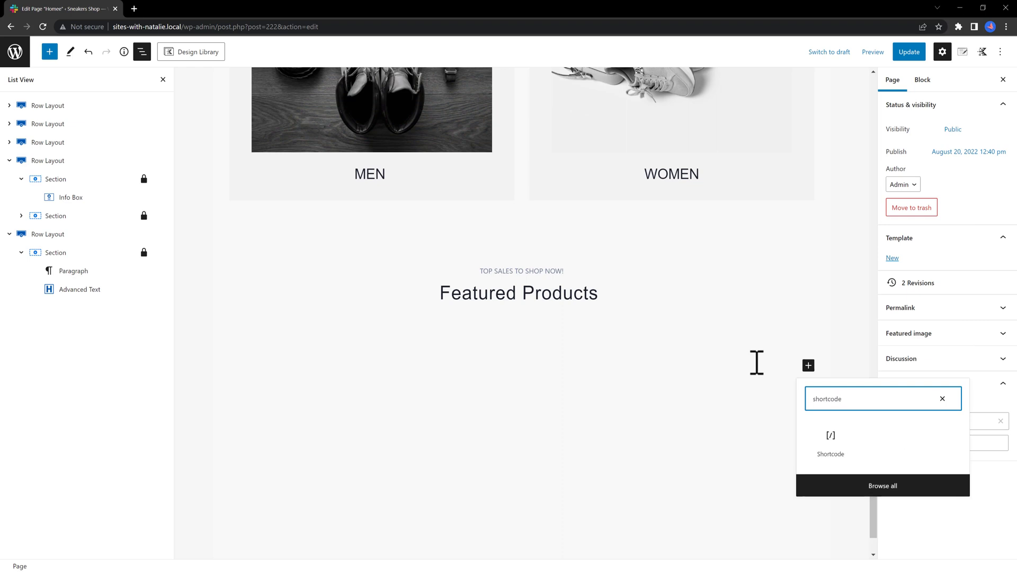
click(829, 442)
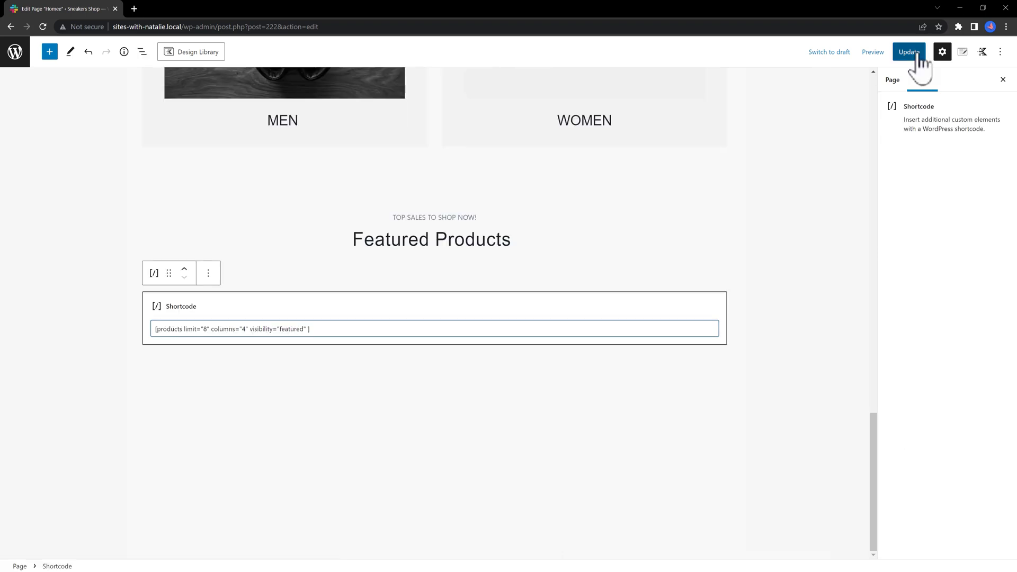
click(918, 54)
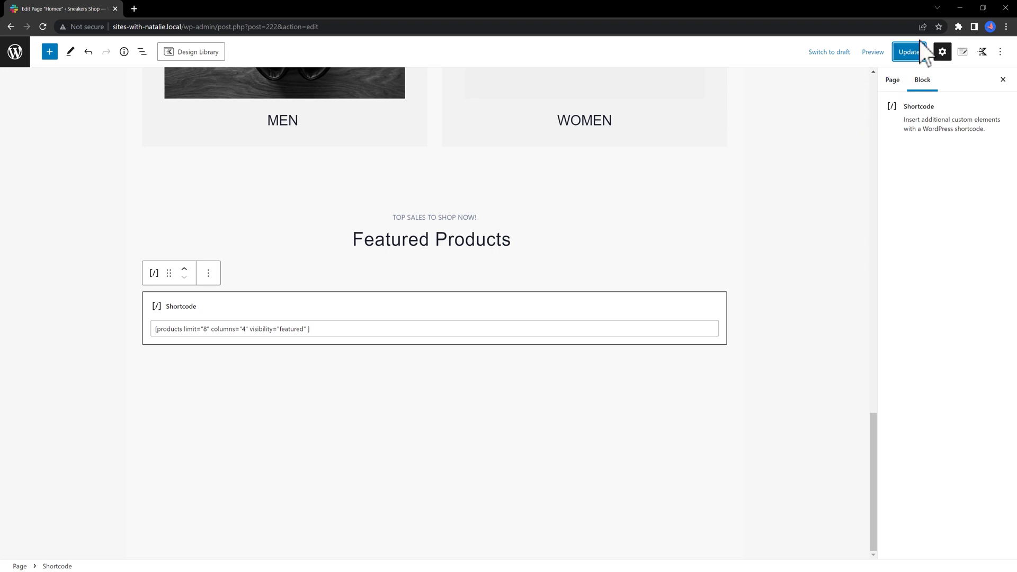
click(907, 53)
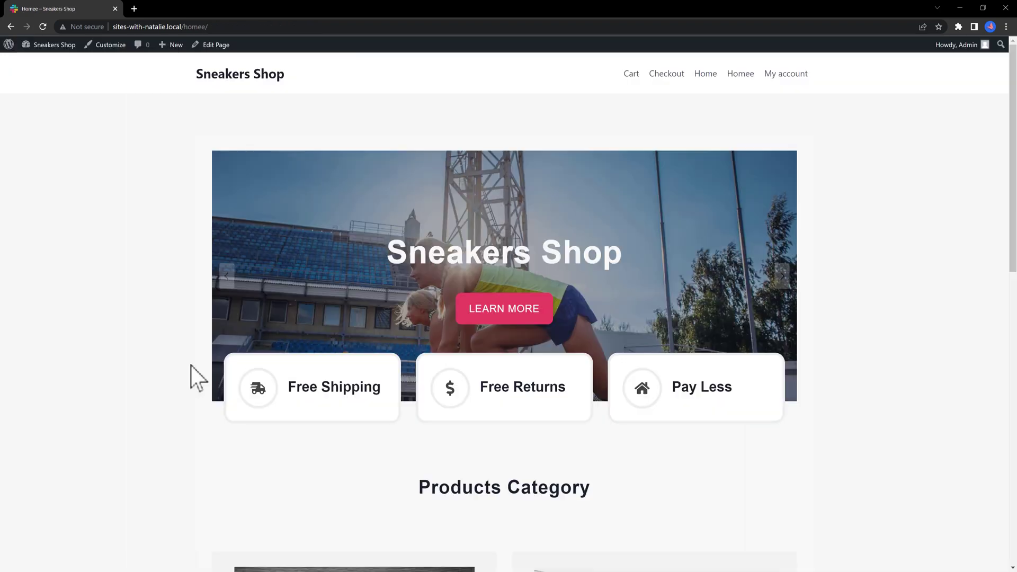
scroll(193, 375, down, 6)
scroll(193, 375, down, 6)
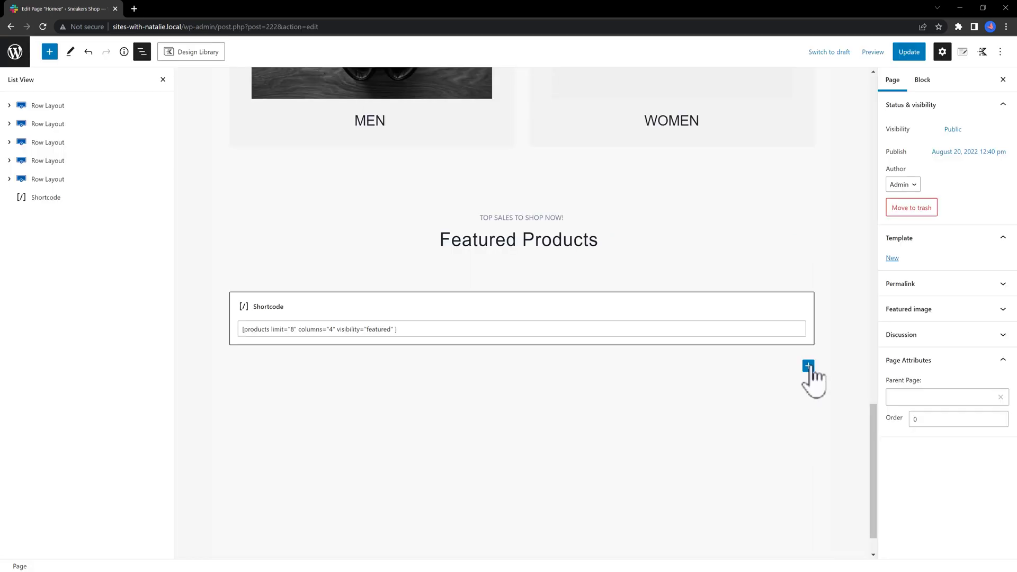
Insert a single-column Row Layout block below the featured products shortcode
click(808, 367)
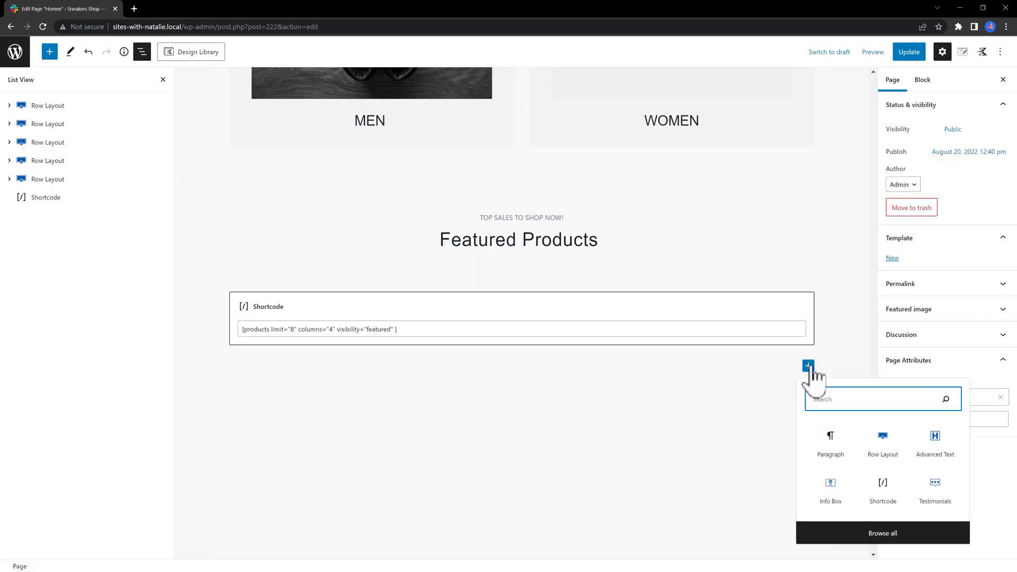
click(883, 450)
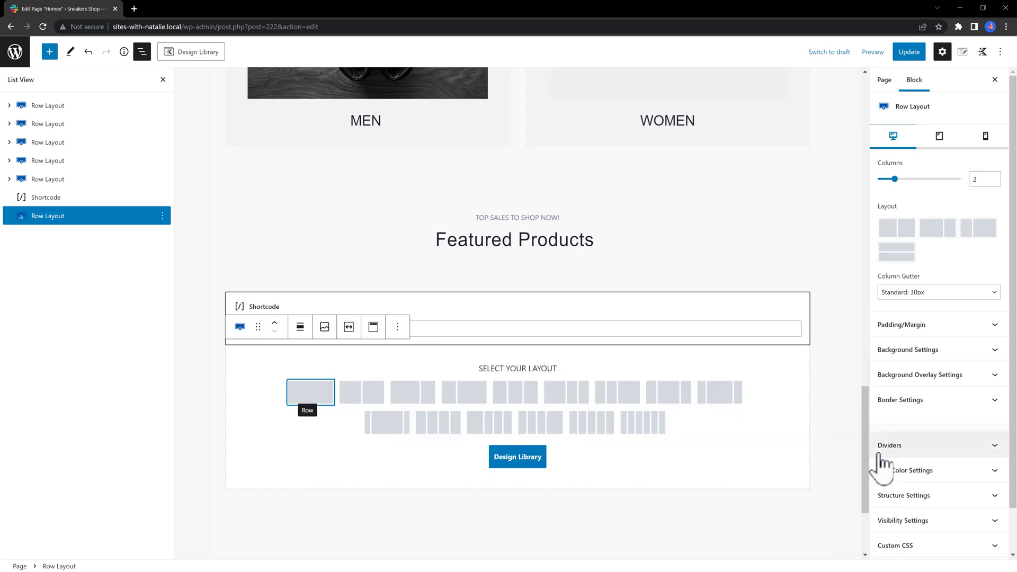
click(296, 393)
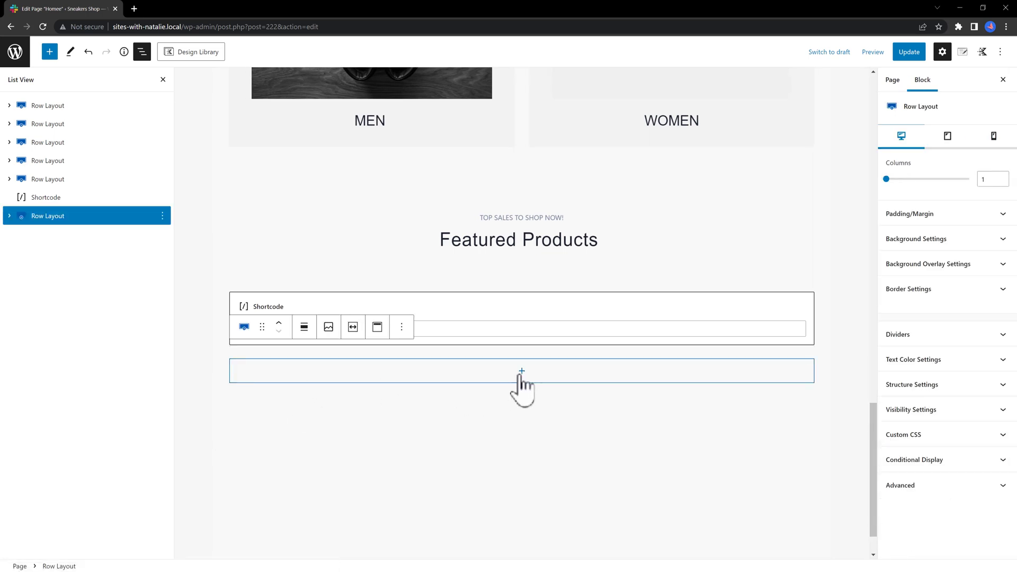
click(563, 382)
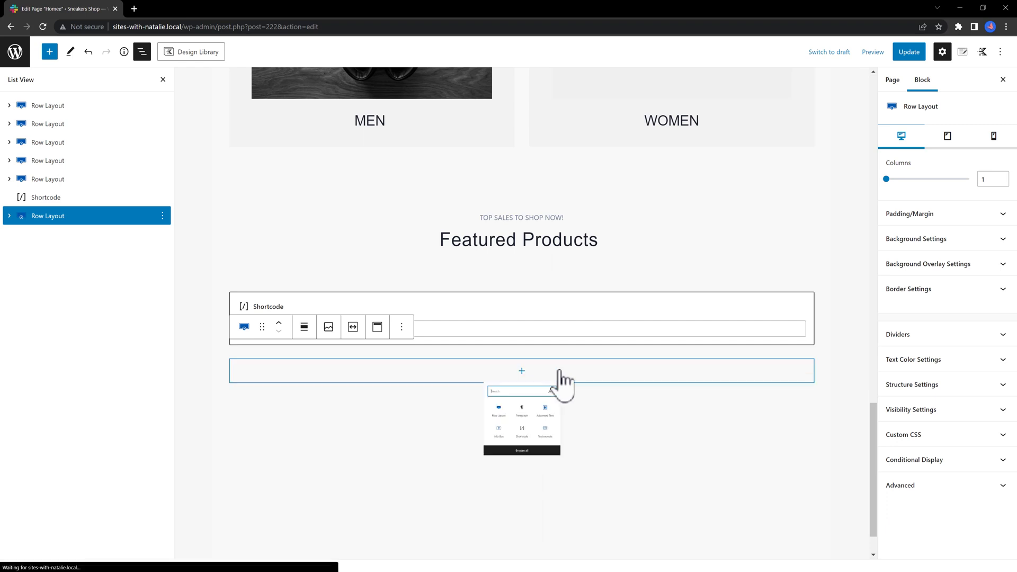
Duplicate the Featured Products heading row and move the copy below the empty single-column row
click(588, 244)
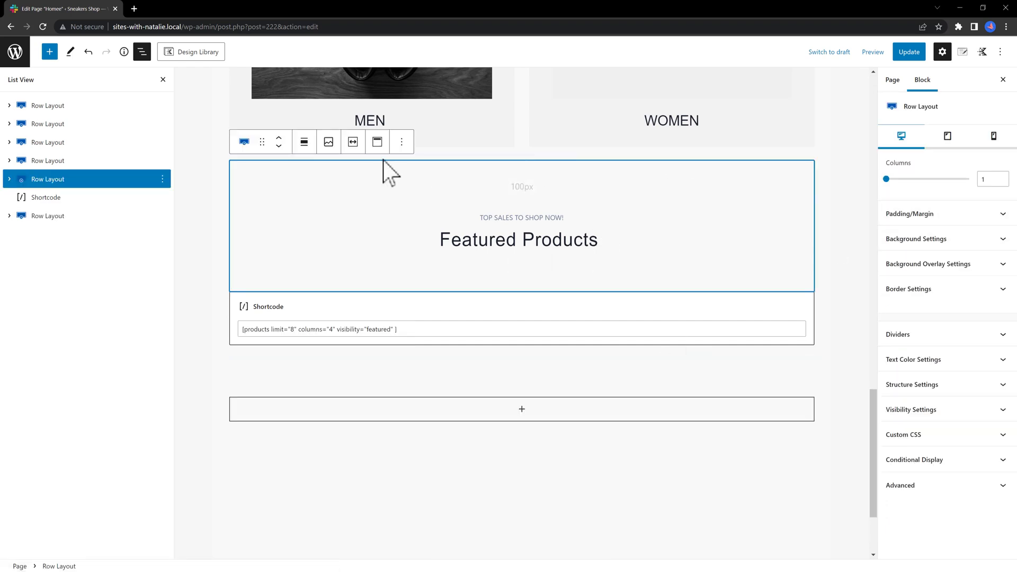
click(405, 145)
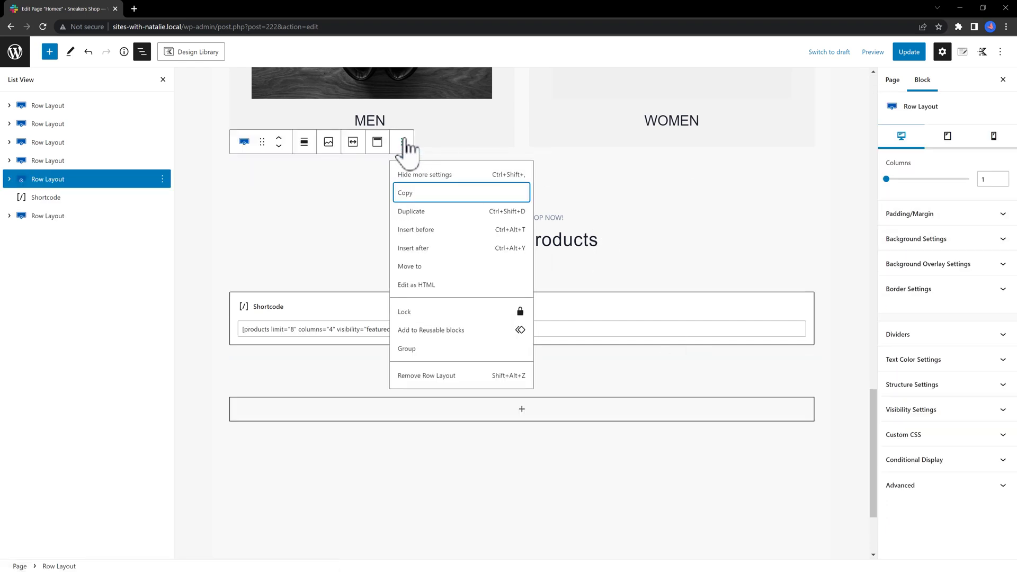
click(424, 210)
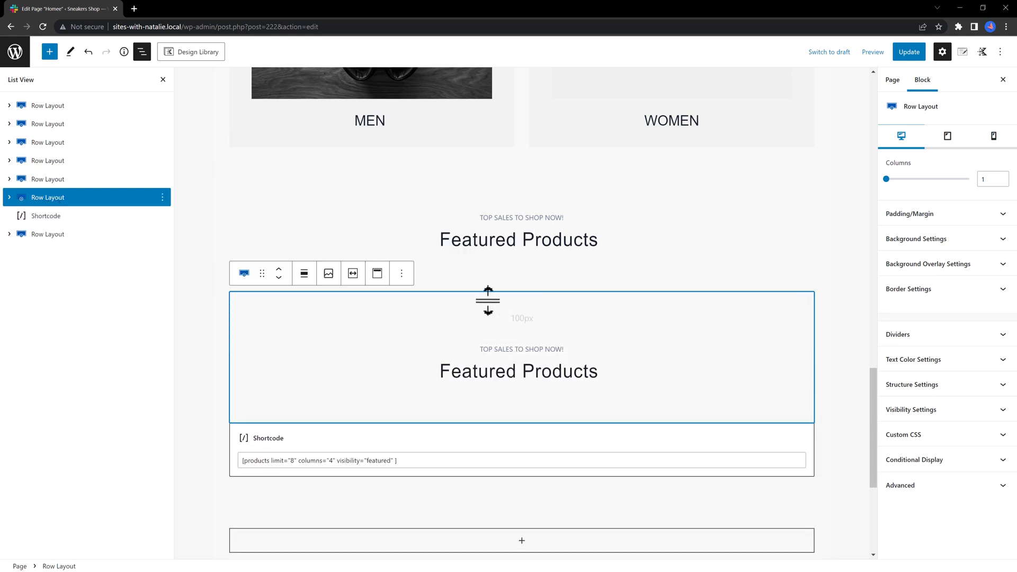
click(278, 278)
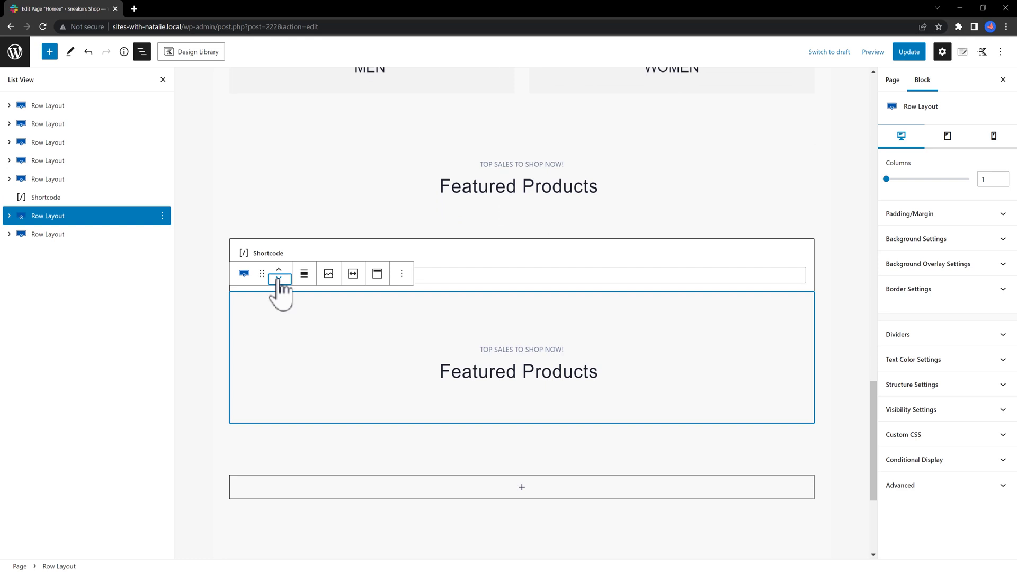
click(278, 278)
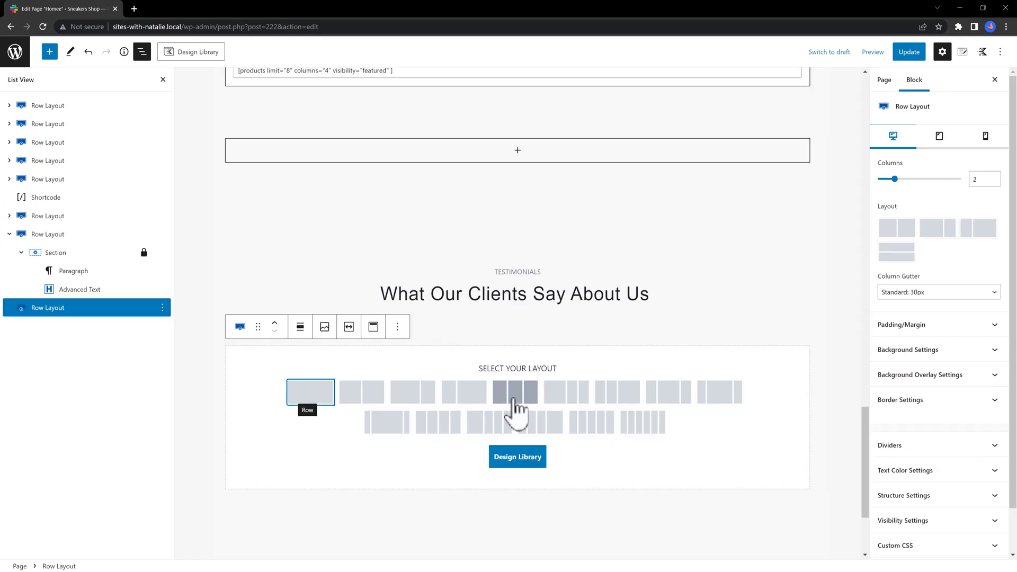
Give the row under the testimonials heading three equal columns and insert a bubble-style Testimonials block in the first one
click(513, 404)
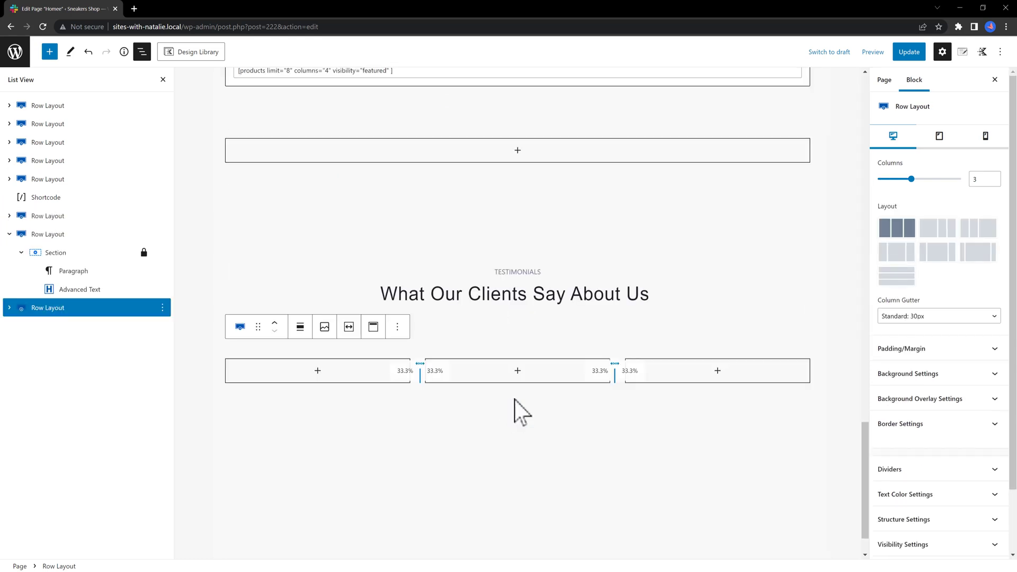
click(318, 371)
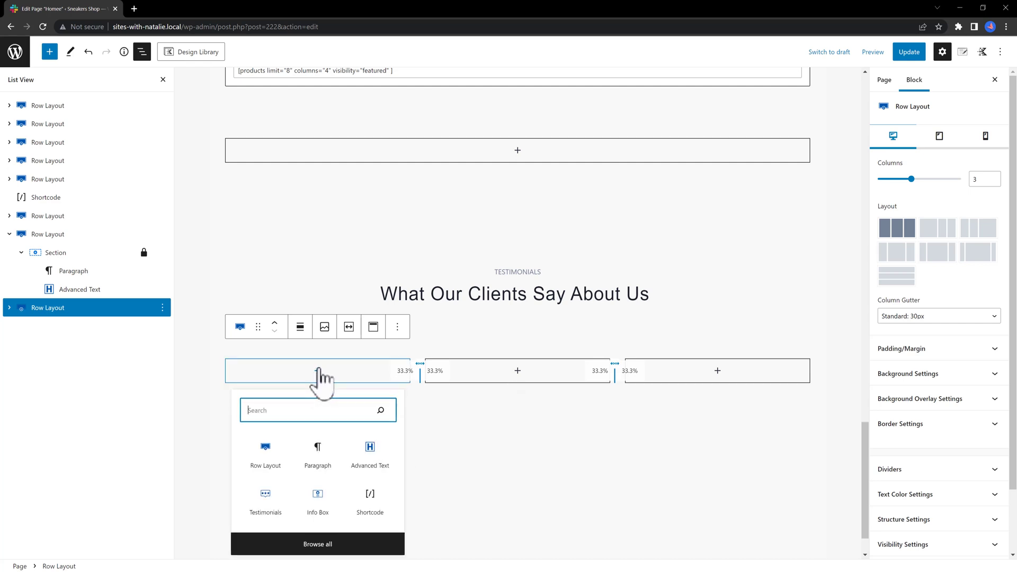
click(261, 517)
click(243, 421)
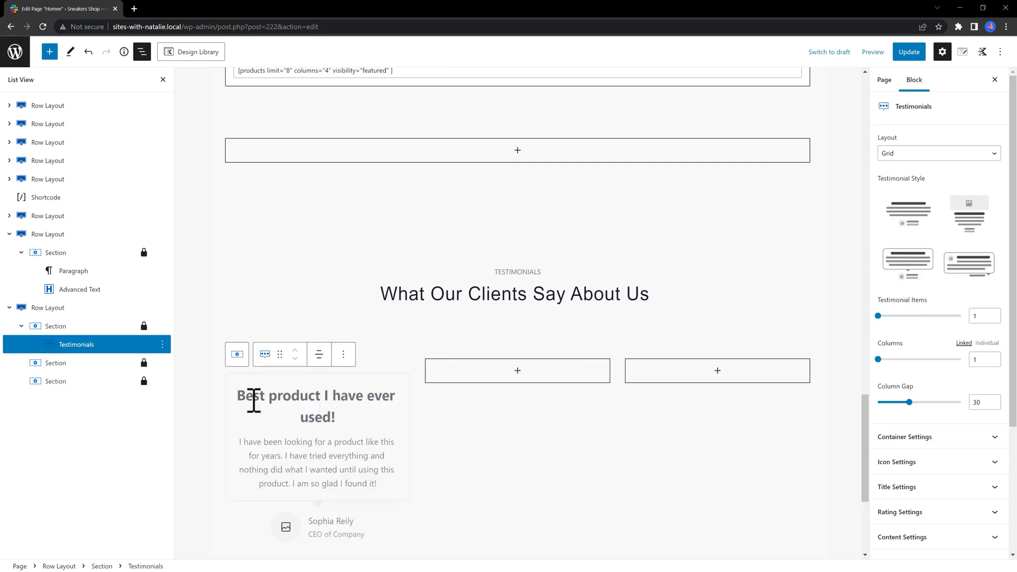
Fill in the first testimonial with the title "Best Sneaker Shop!", lorem ipsum text and the customer's name
click(253, 400)
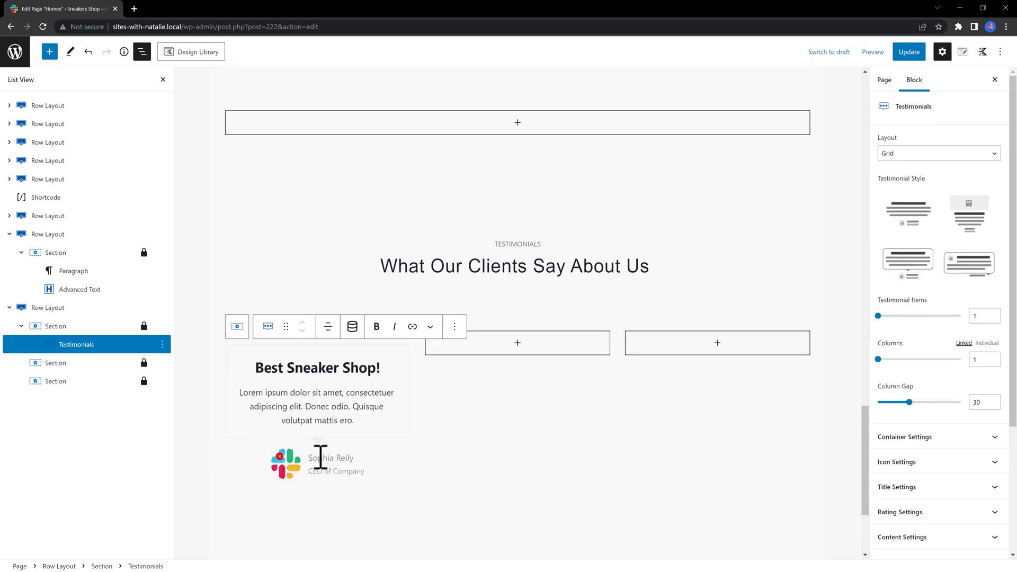
text(Sp)
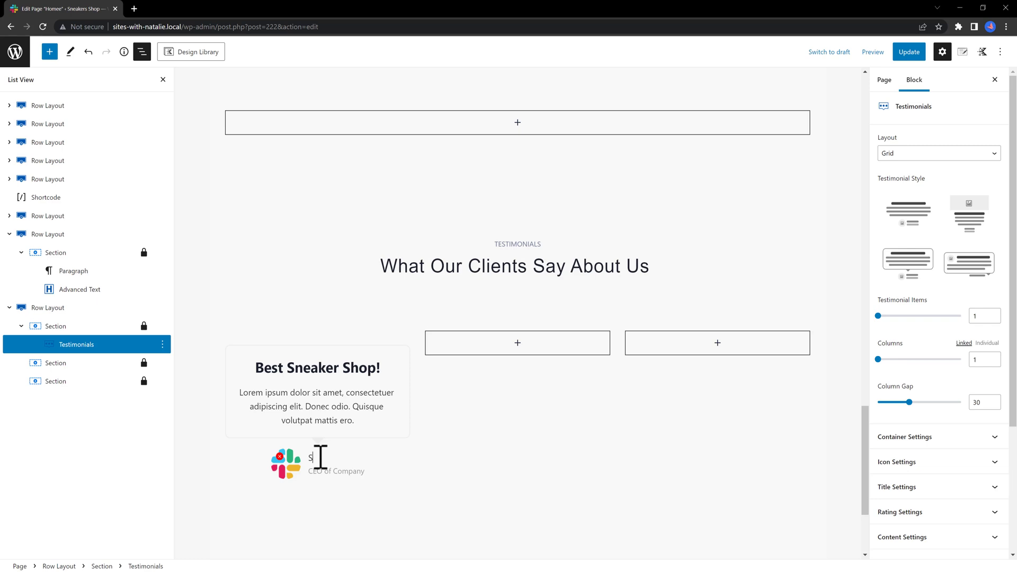
text(ophie M)
click(318, 471)
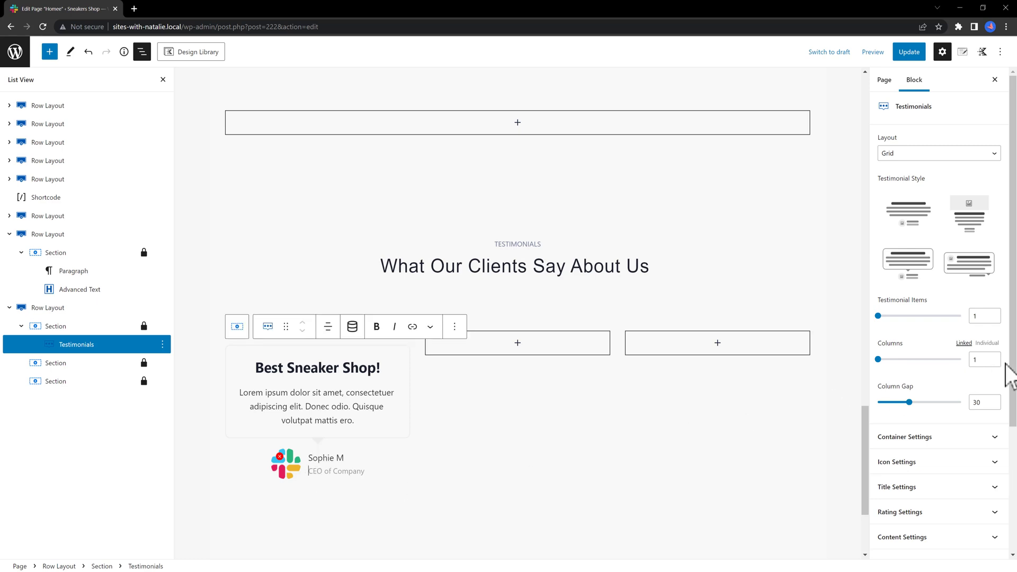
Set the testimonial's container border width to 1 px and give the border a slate-grey colour
scroll(900, 318, down, 6)
click(883, 282)
scroll(880, 286, up, 3)
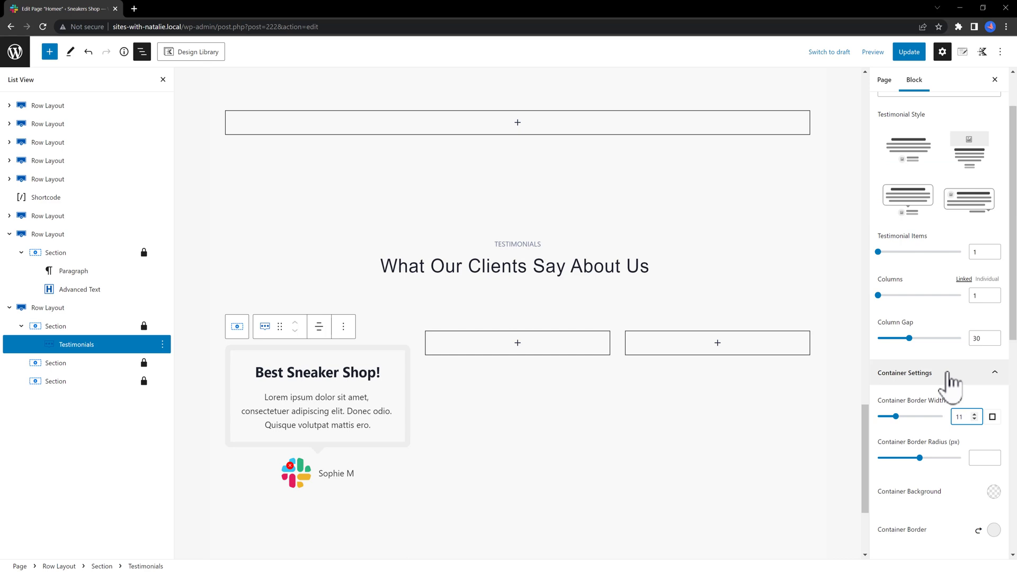
click(974, 420)
click(974, 419)
click(974, 420)
click(974, 420)
click(974, 419)
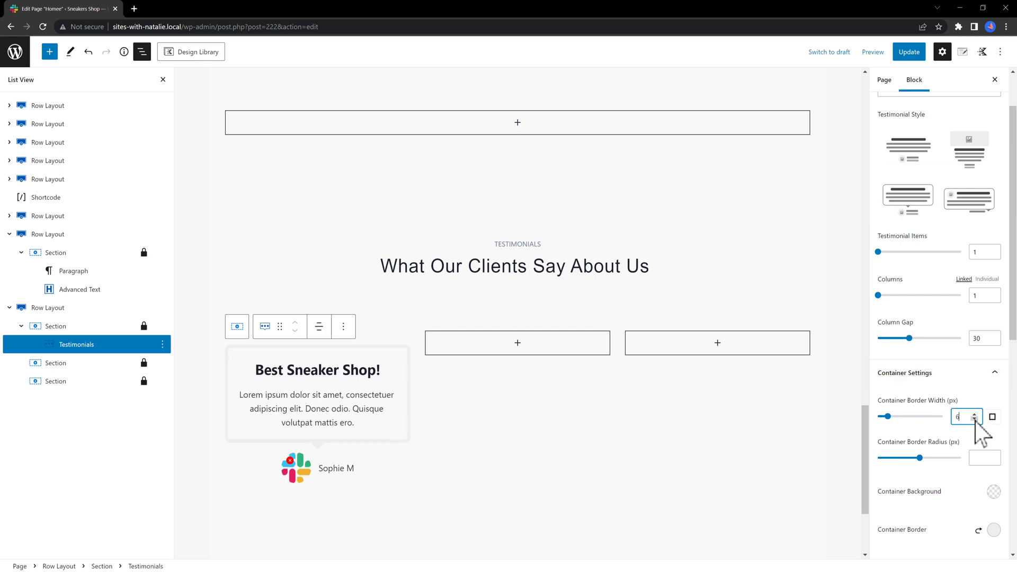
click(974, 419)
click(975, 419)
click(974, 419)
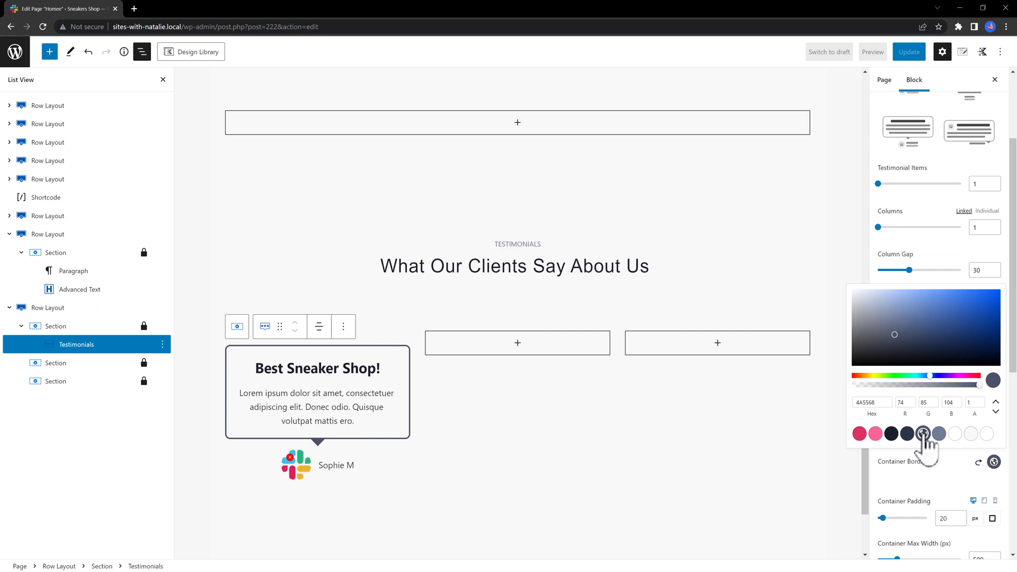
Duplicate the finished testimonial and move the copy into the empty second column
click(455, 327)
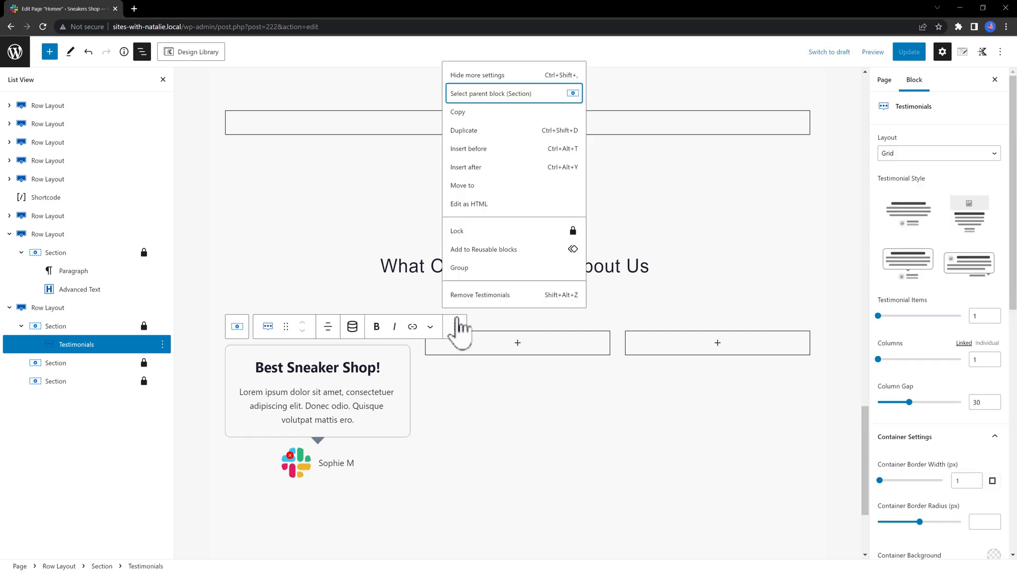
click(487, 131)
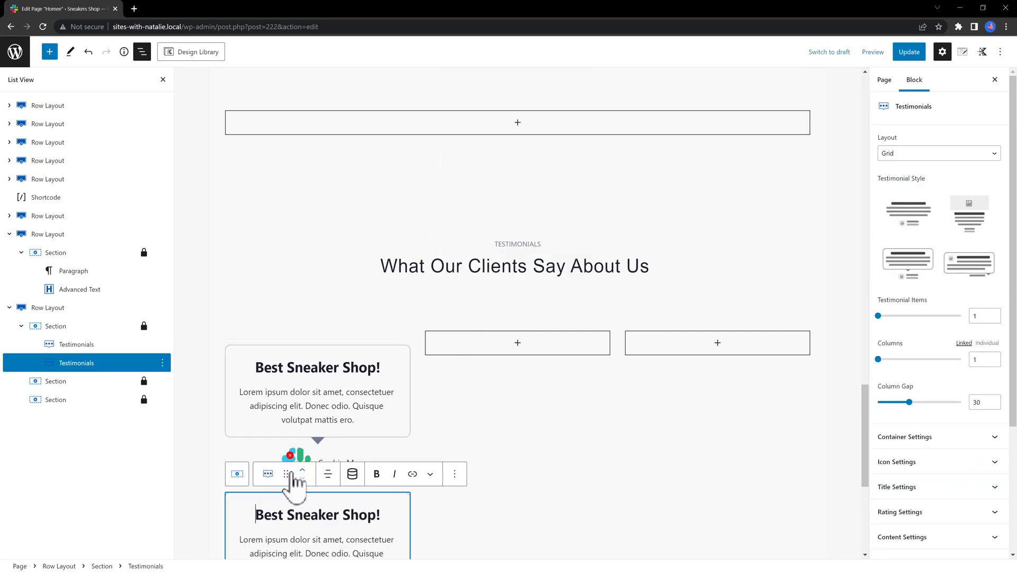
drag(287, 471, 517, 431)
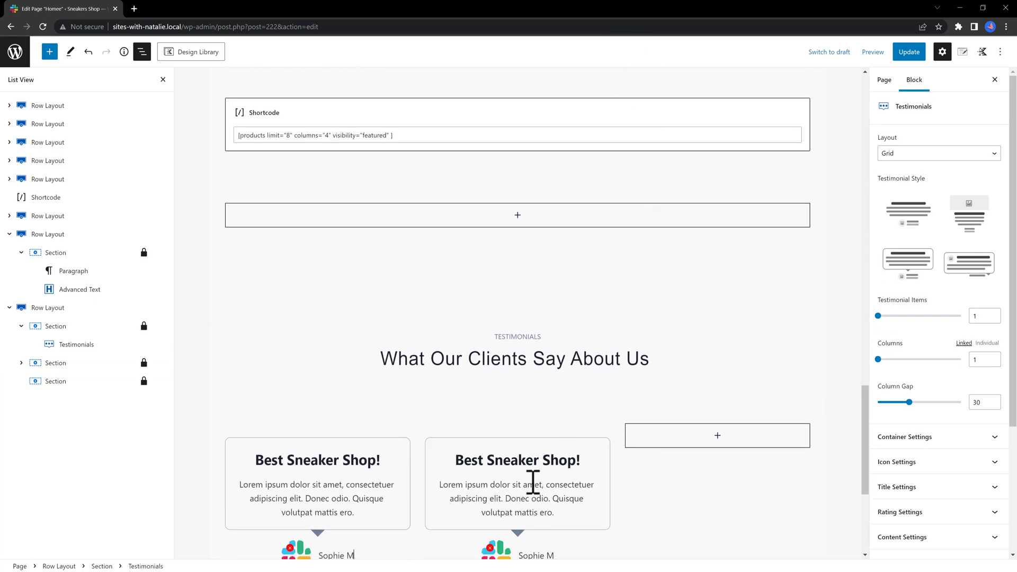
Duplicate the second column's testimonial and move the copy into the empty third column
scroll(533, 482, down, 3)
click(654, 283)
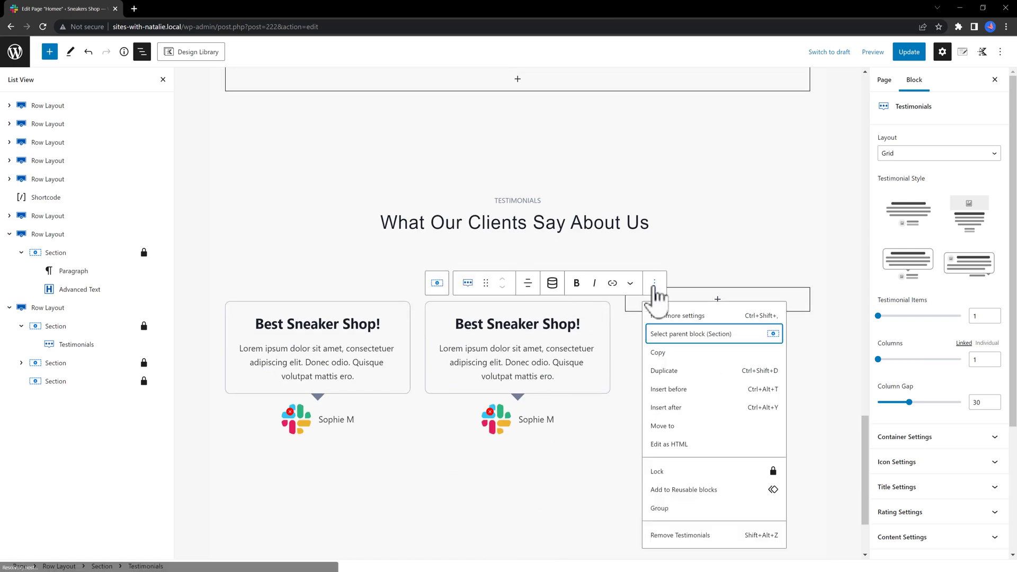
click(668, 372)
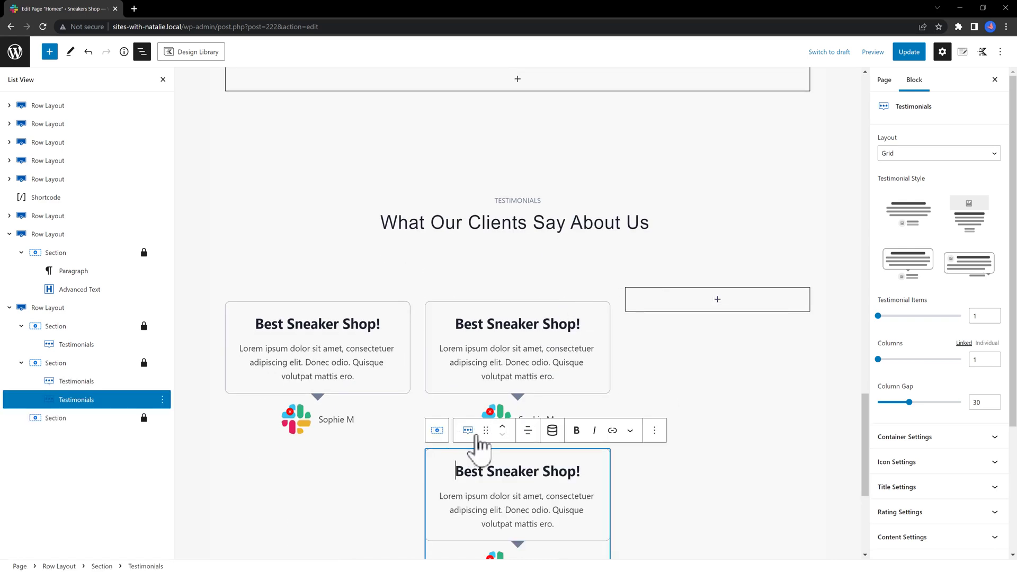
drag(484, 426, 715, 393)
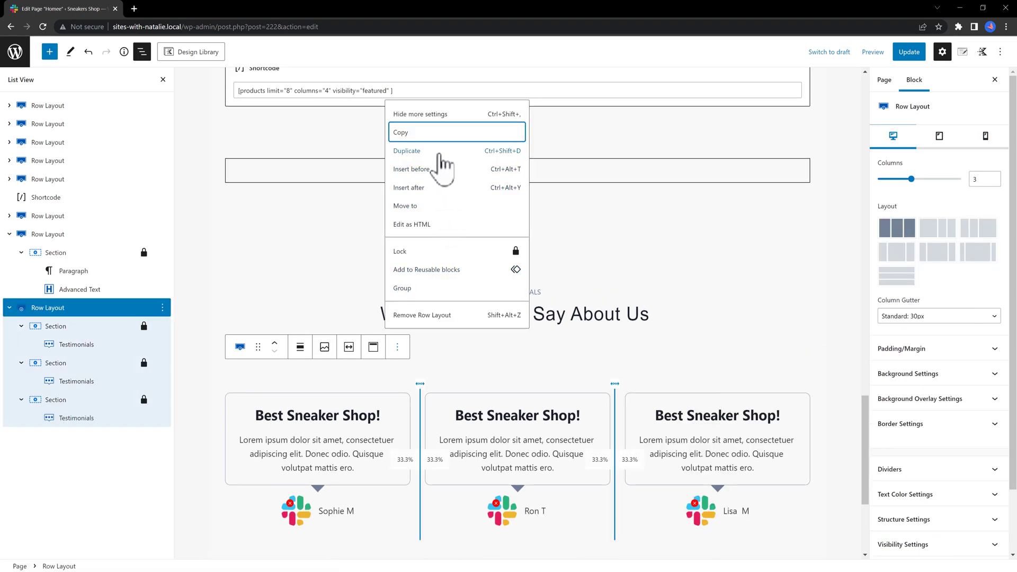
Duplicate the three-column testimonials row and review the live home page down to its end
click(439, 153)
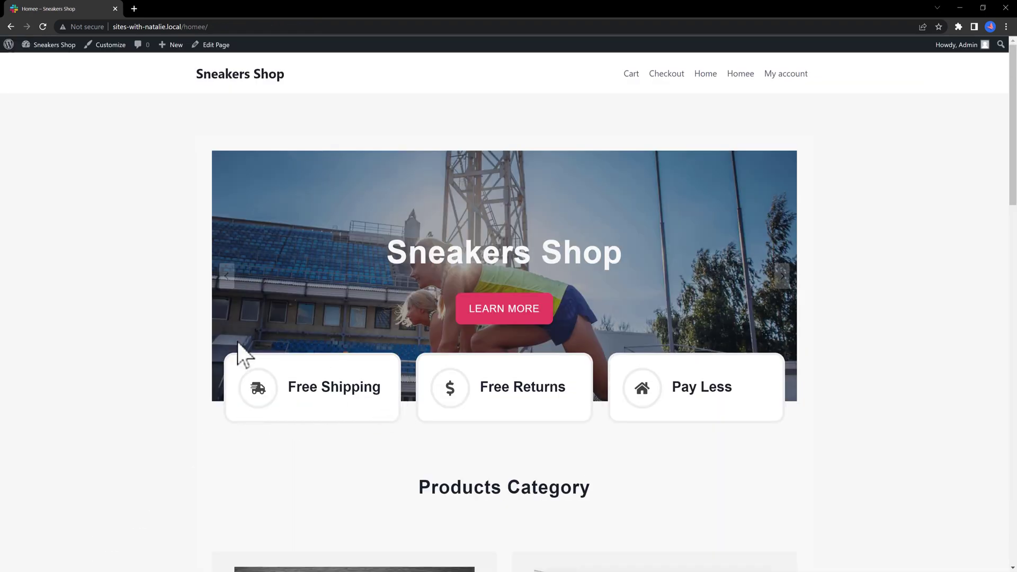
scroll(159, 347, down, 9)
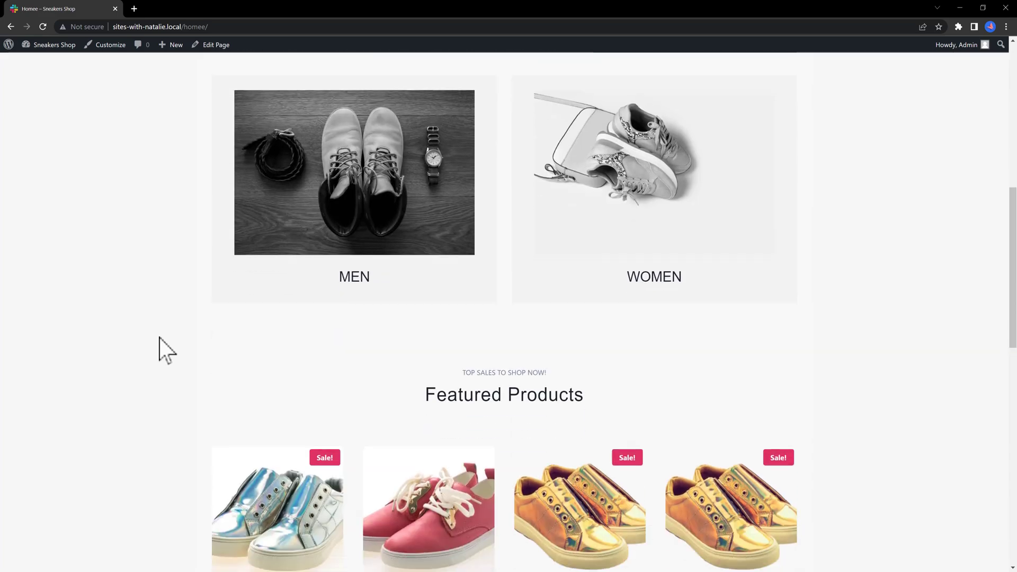
scroll(161, 339, down, 3)
scroll(166, 342, down, 12)
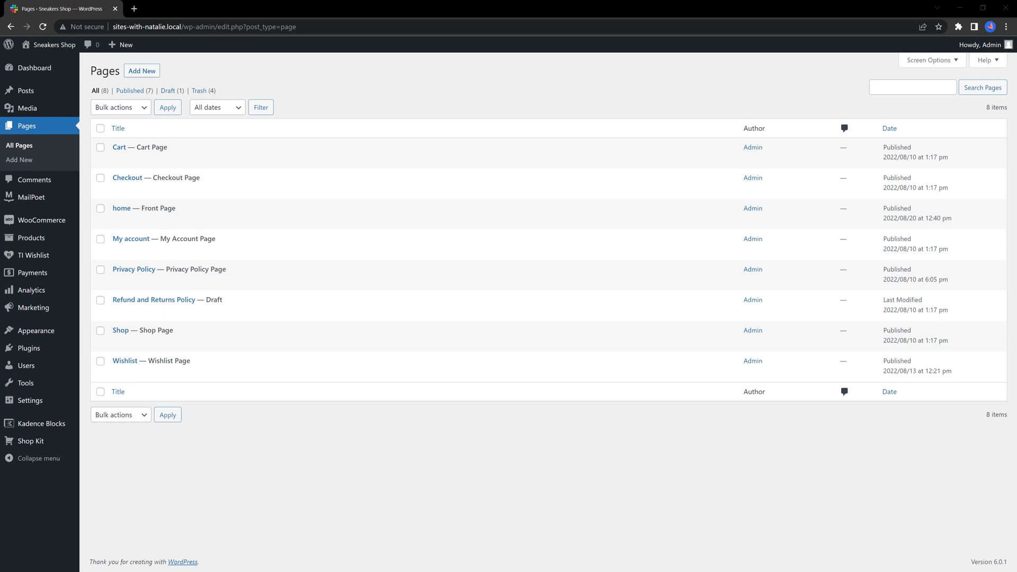
Add a new page titled Blog and publish it
click(142, 71)
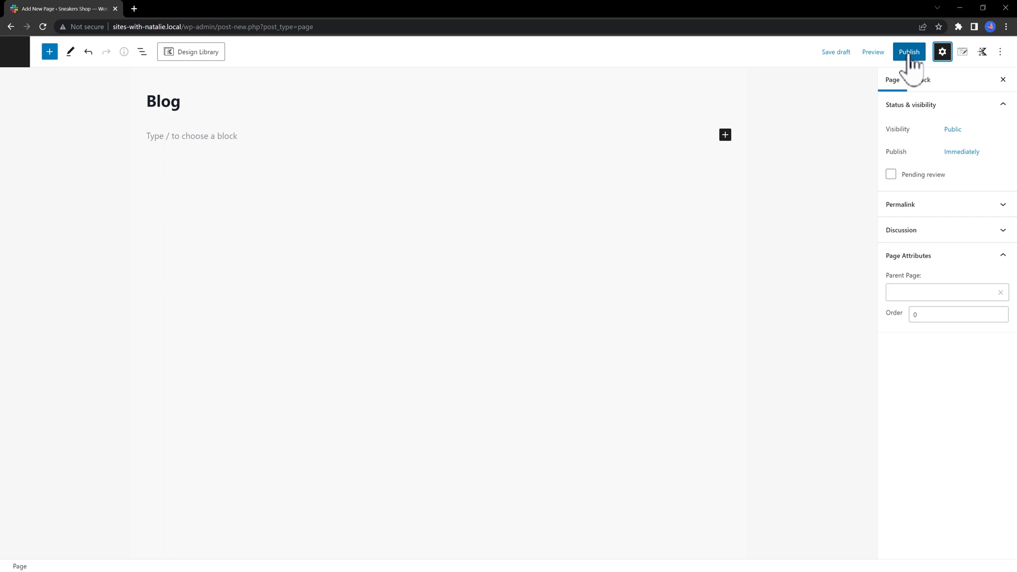
click(911, 55)
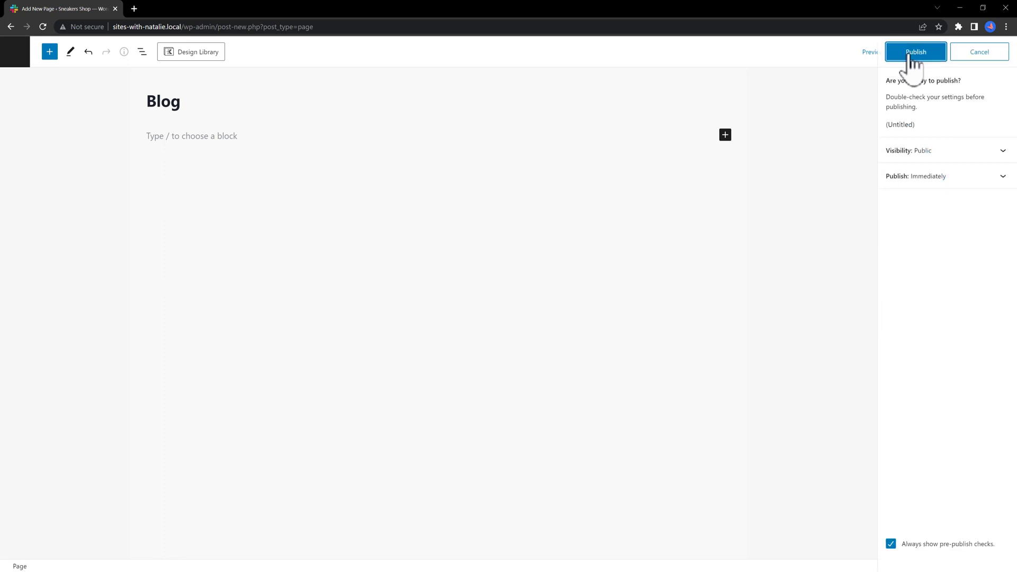
click(915, 51)
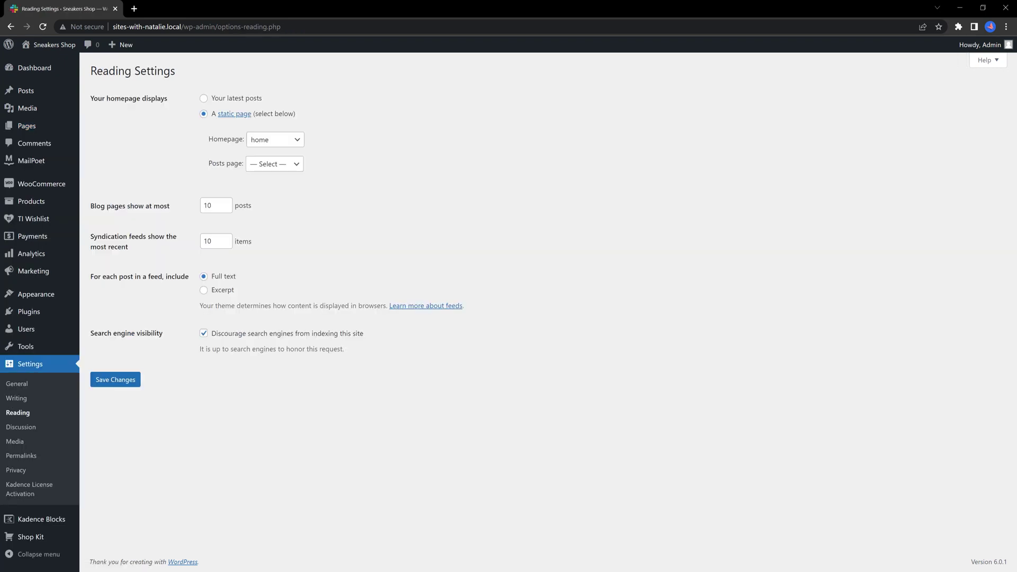
Set Blog as the posts page, with 12 posts per page, 12 feed items and excerpts in feeds, and save the reading settings
click(287, 164)
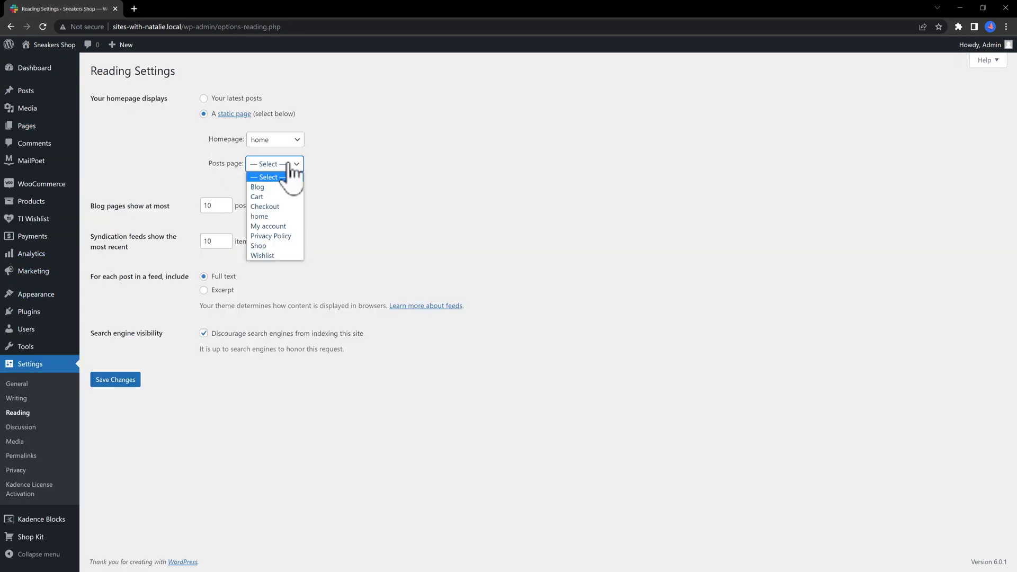
click(286, 187)
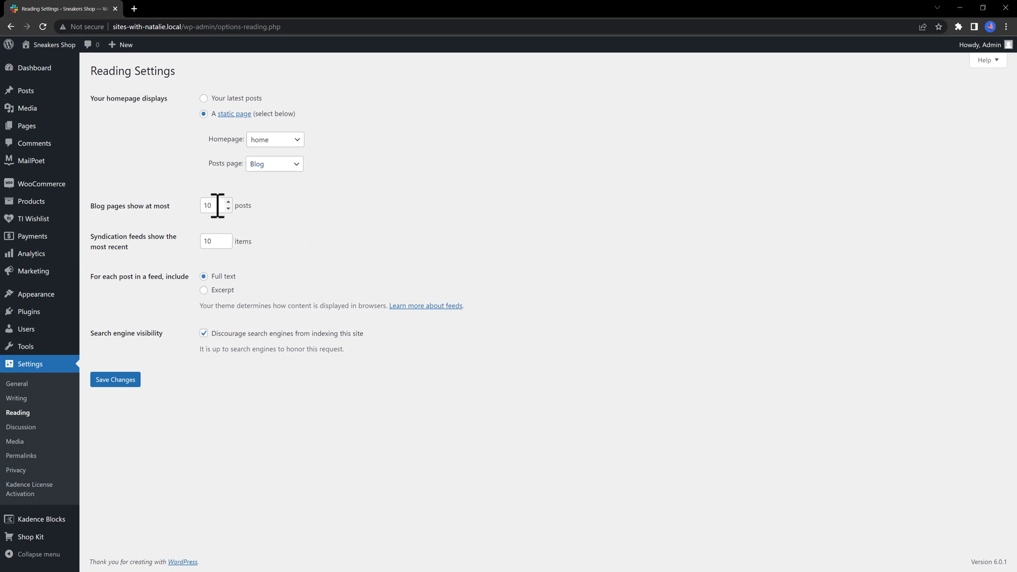
drag(217, 205, 197, 203)
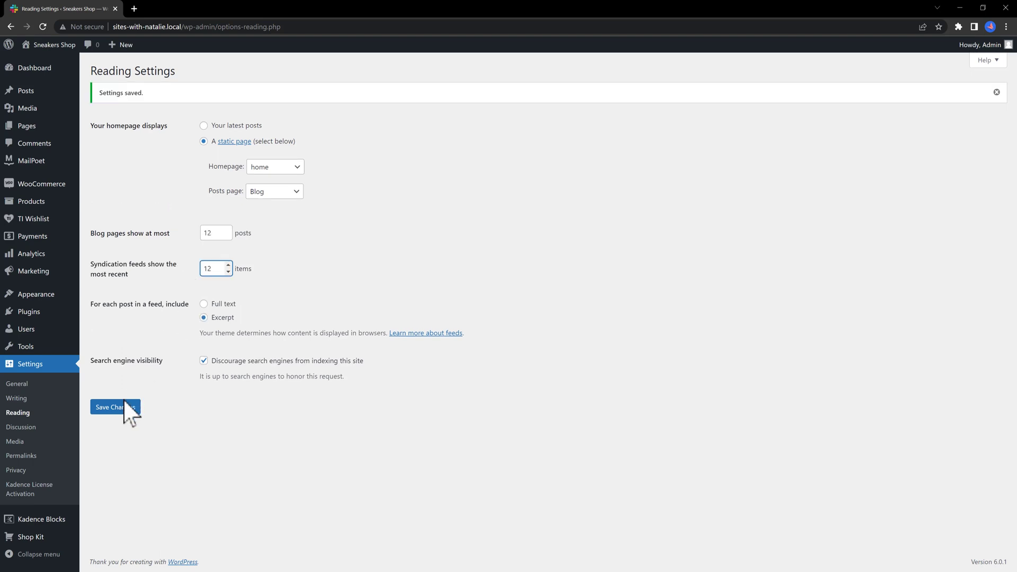
click(117, 407)
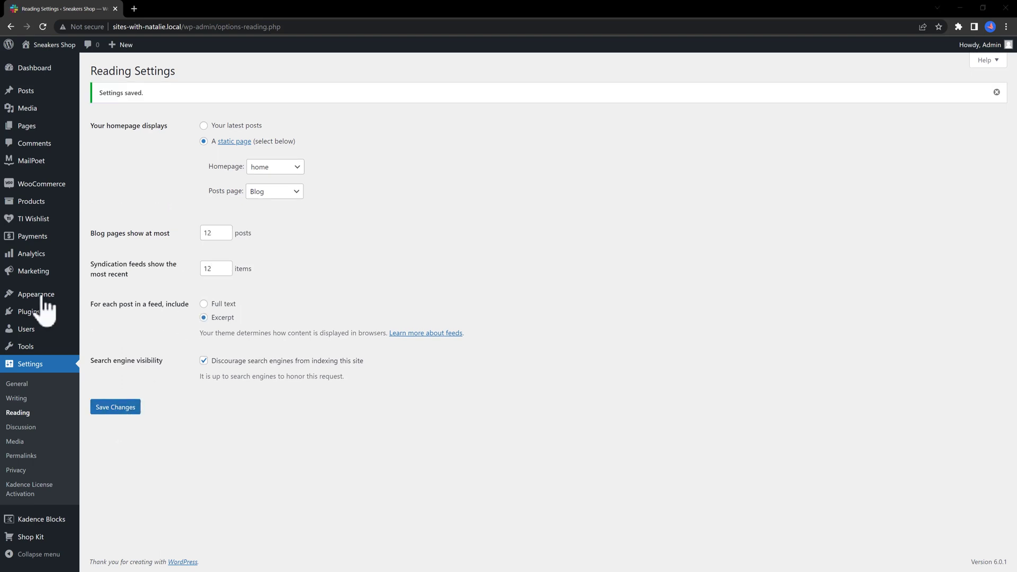
Open the theme's Single Post Layout customization settings and examine the post title and layout options
mouse_move(38, 299)
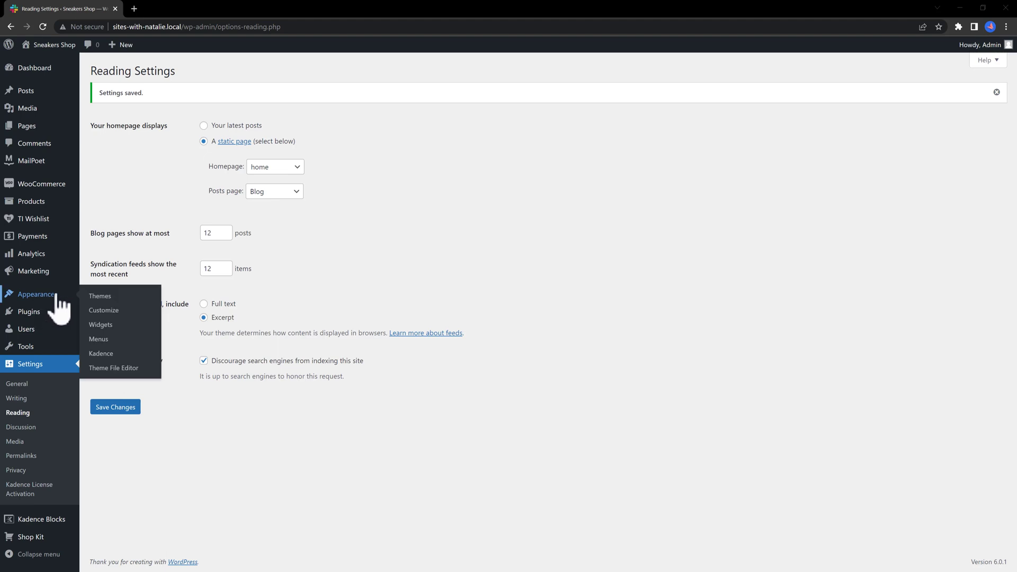
click(104, 311)
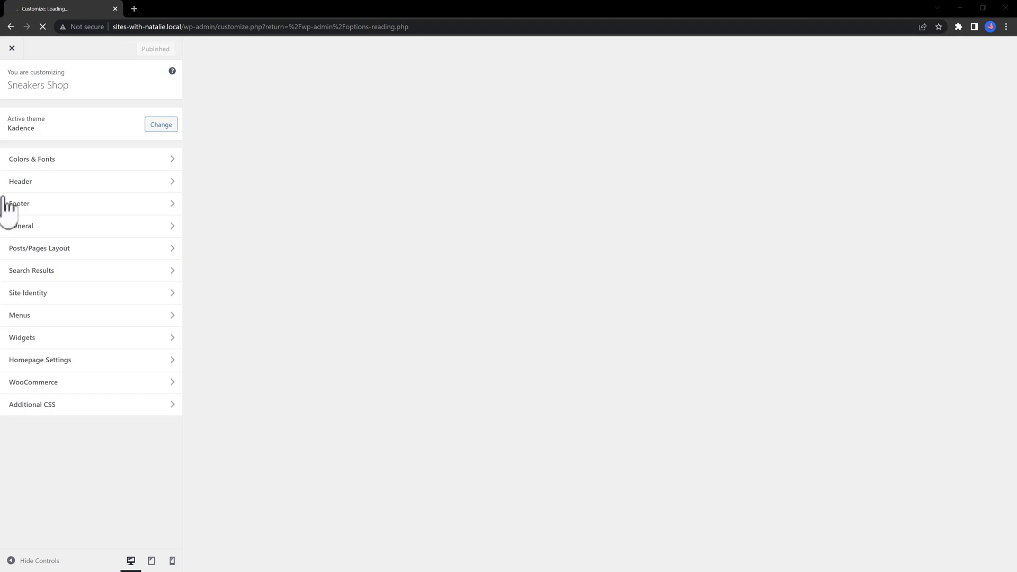
click(89, 249)
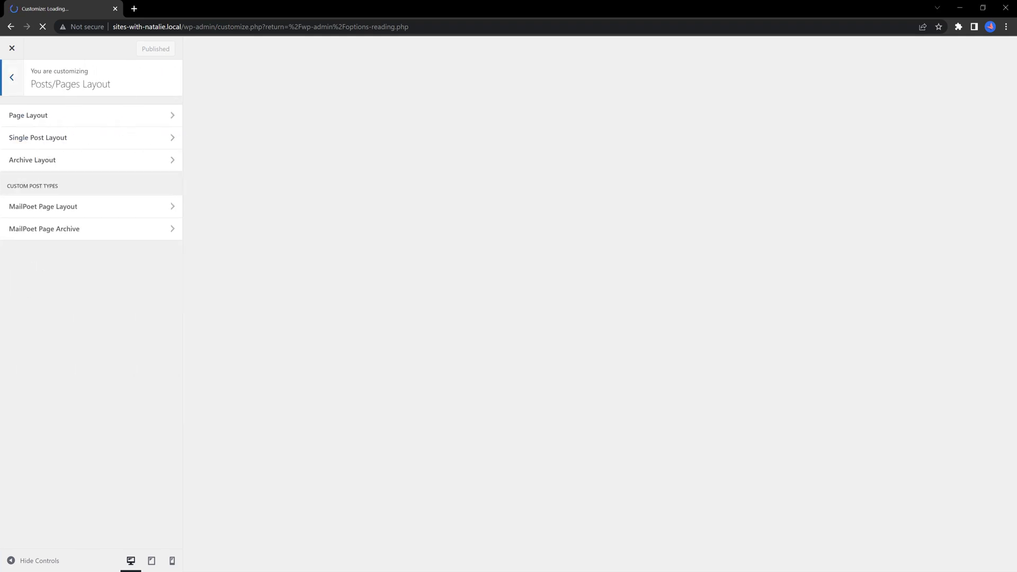
click(77, 141)
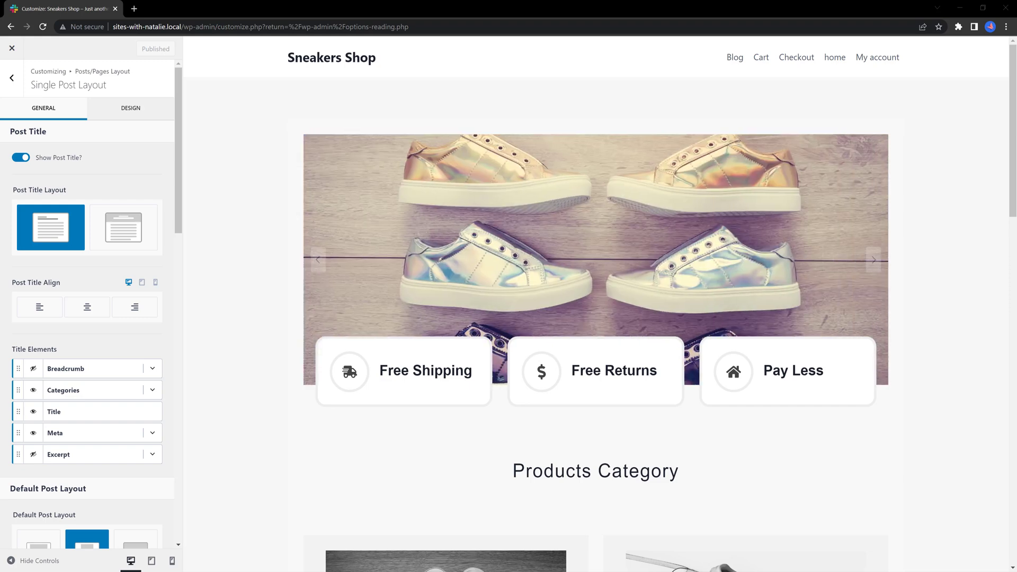
drag(181, 227, 163, 250)
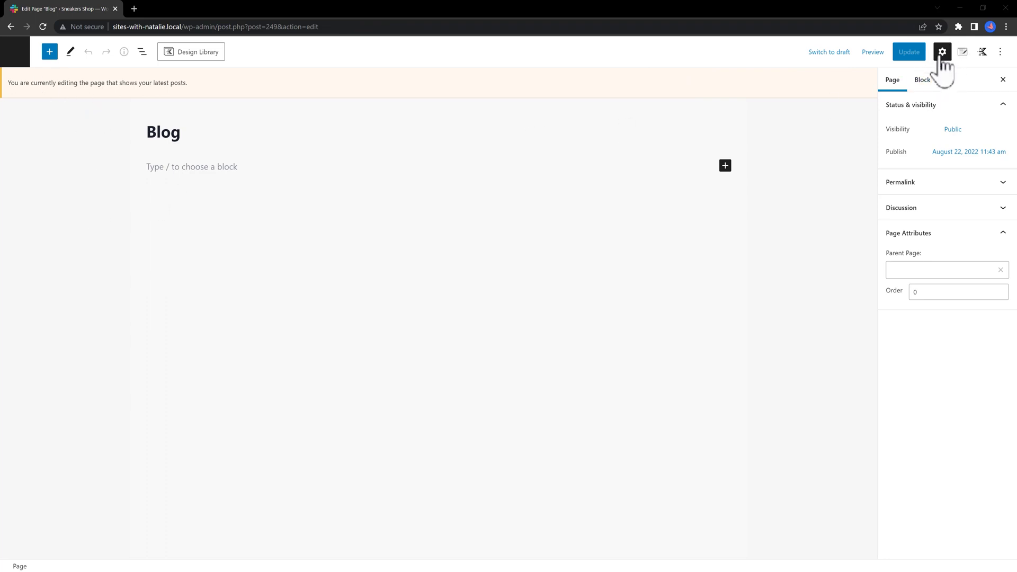
Try the Blog page's Disable Header and Show Featured Image settings, returning both to their defaults
click(963, 53)
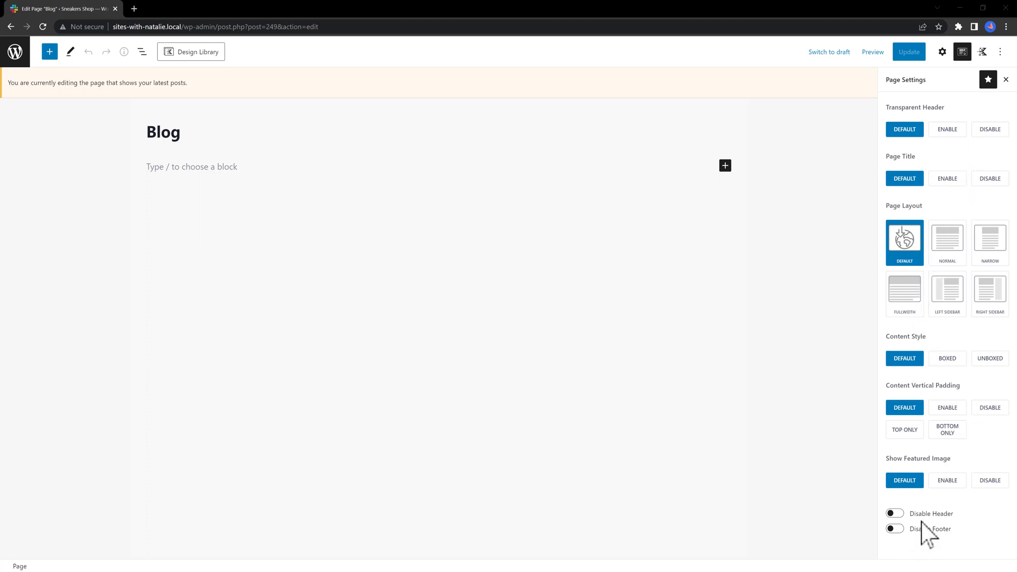
click(894, 514)
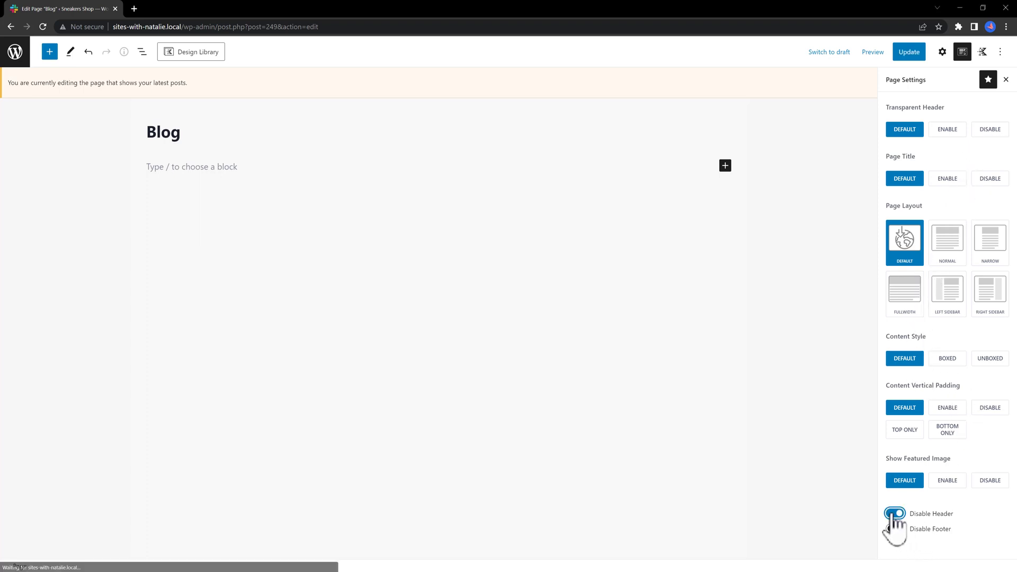
click(894, 514)
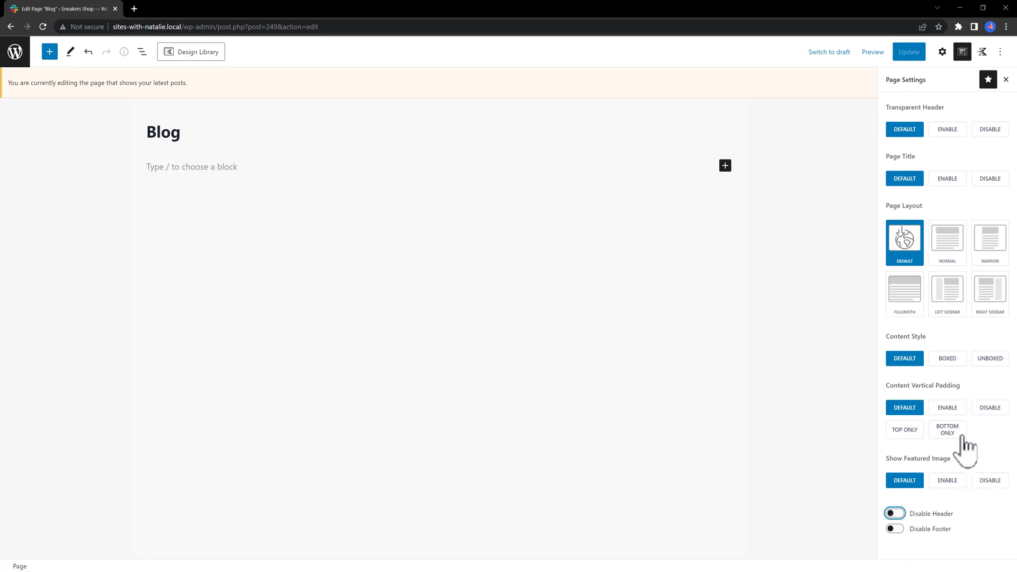
click(947, 480)
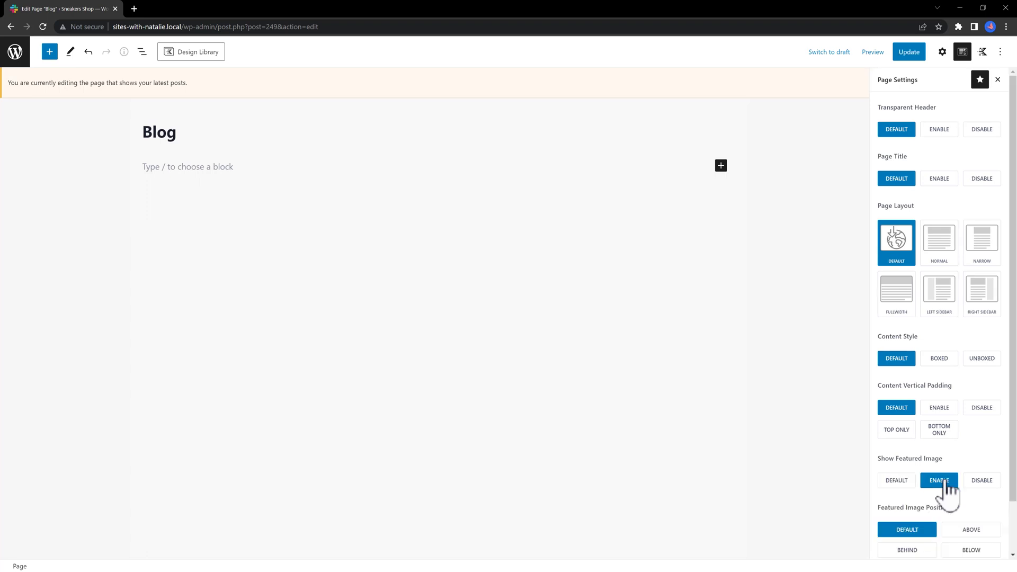
click(898, 482)
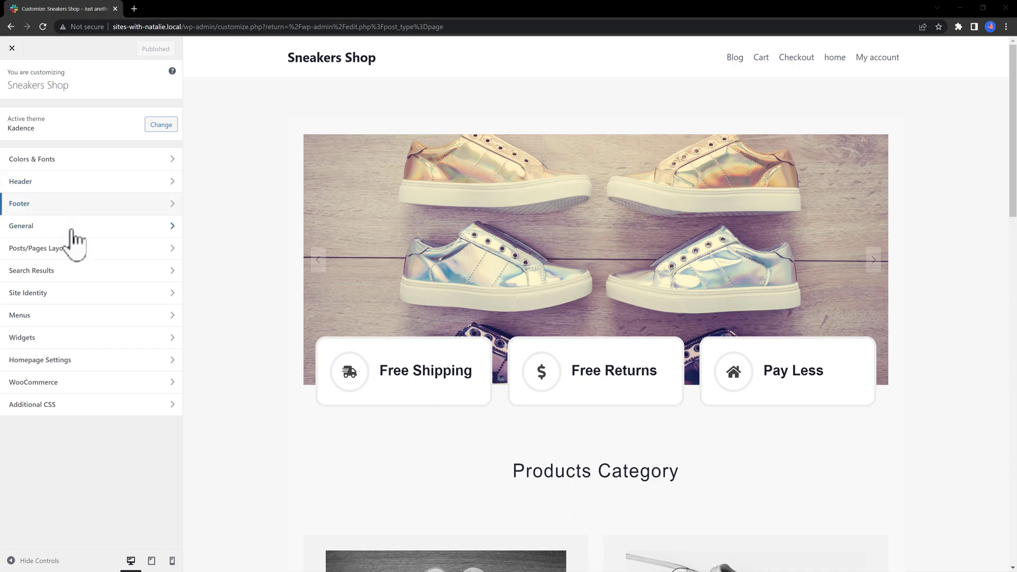
In the theme's Single Post Layout, switch the post title to the layout above the content and centre-align it
click(75, 253)
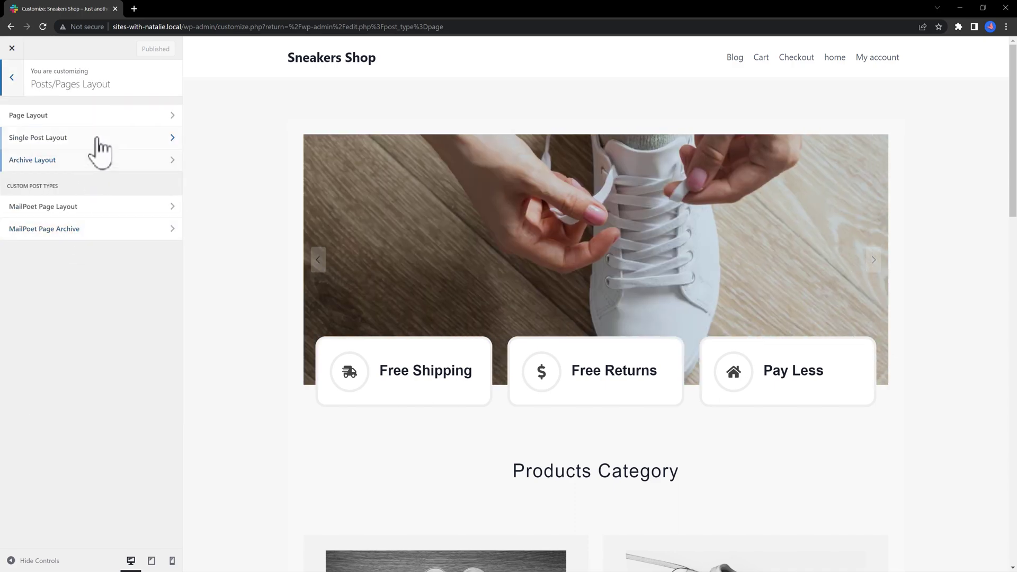
click(97, 138)
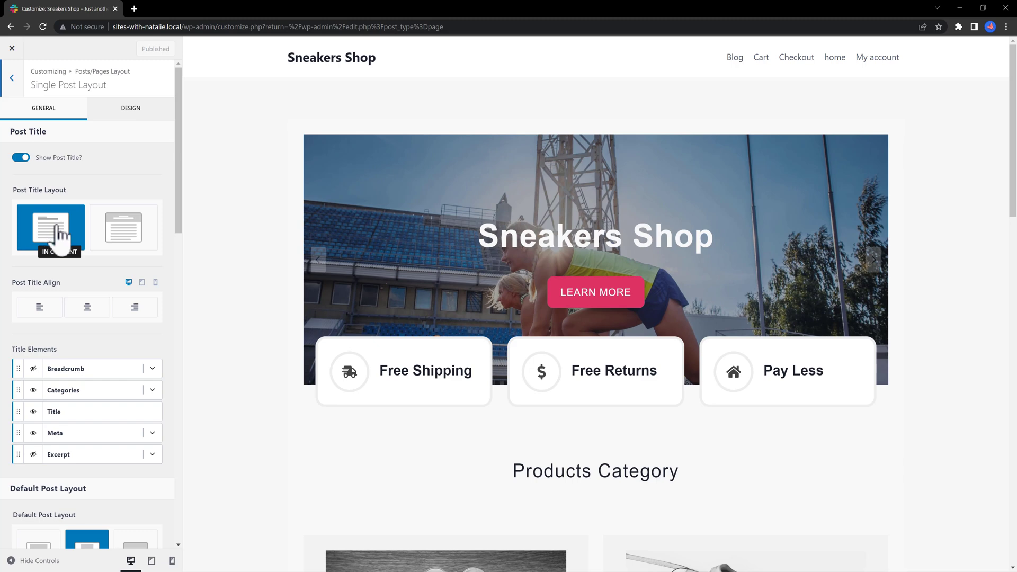
click(132, 233)
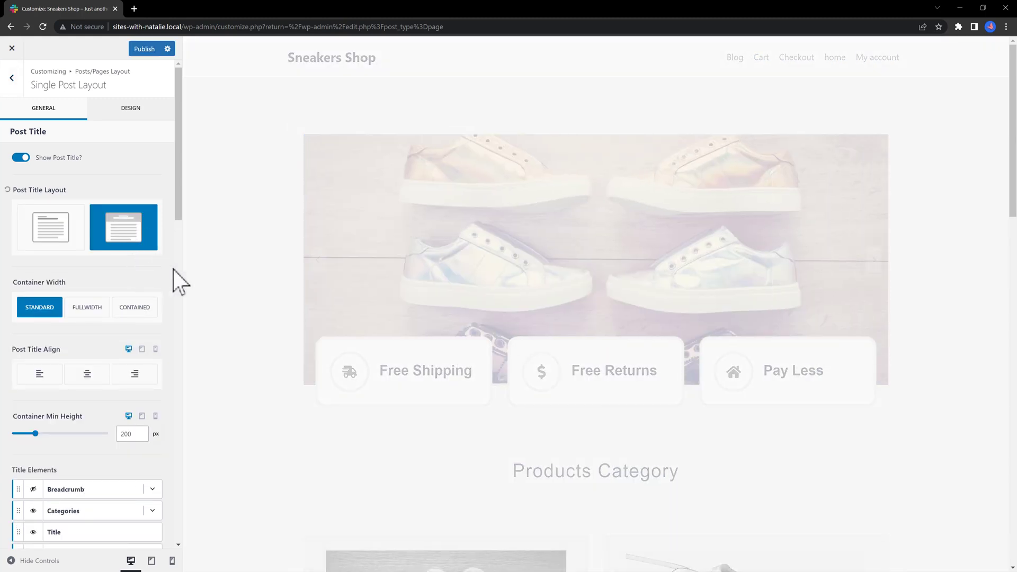
scroll(174, 277, down, 1)
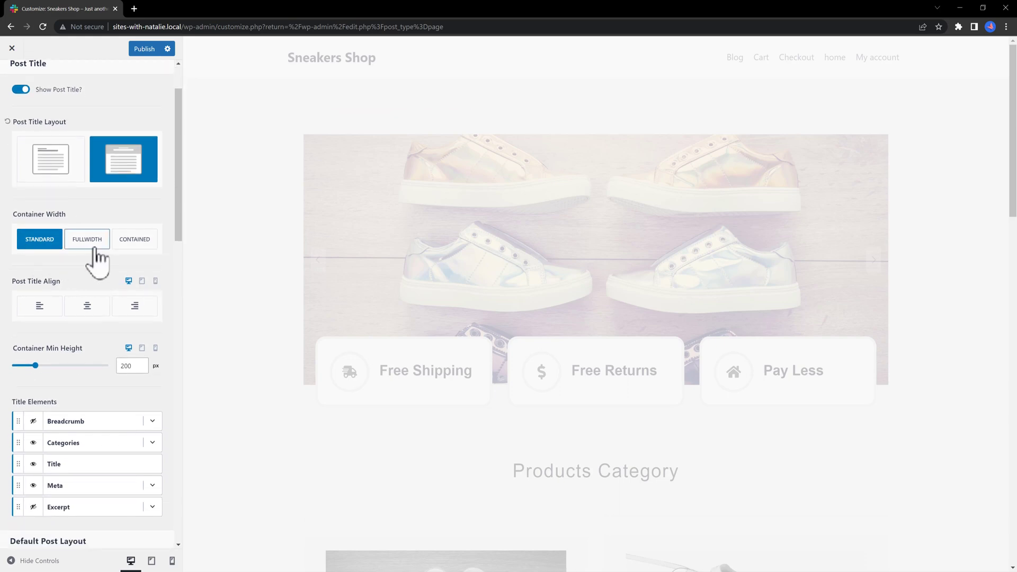
click(87, 317)
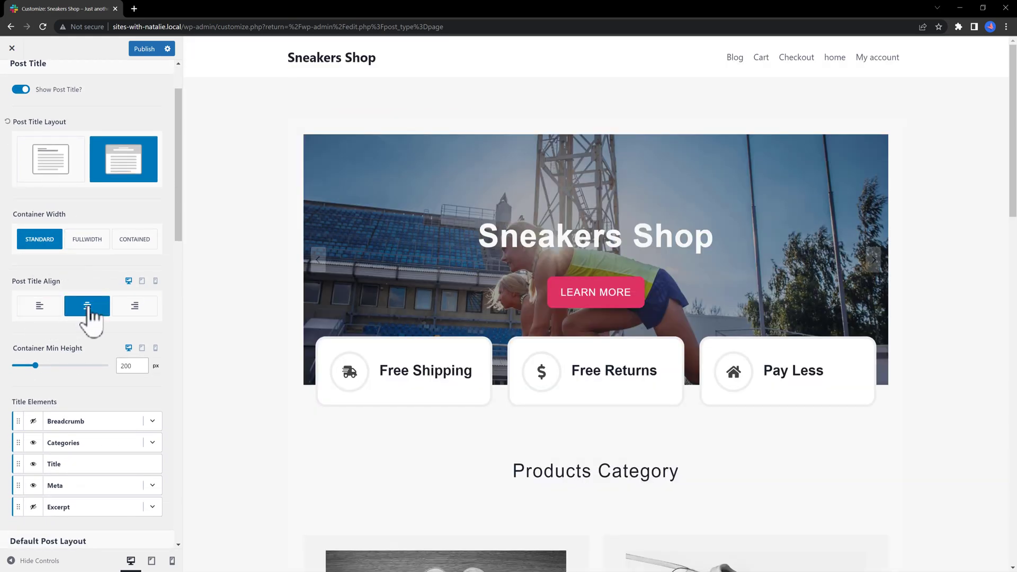
Try turning off Endlessly Loop Related Carousel in the single post layout, and turn it back on
scroll(98, 350, down, 3)
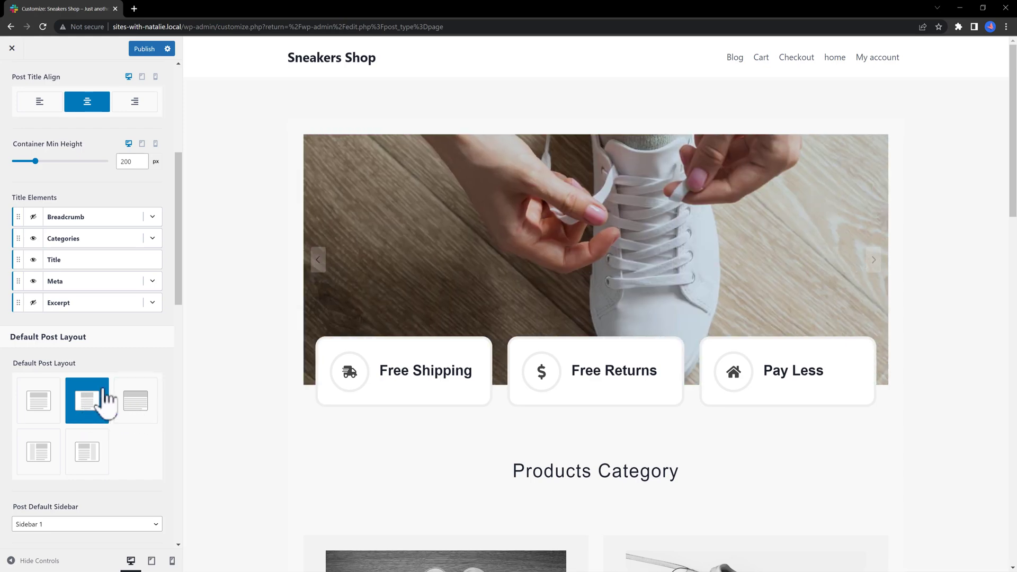
scroll(106, 395, down, 3)
scroll(125, 369, down, 6)
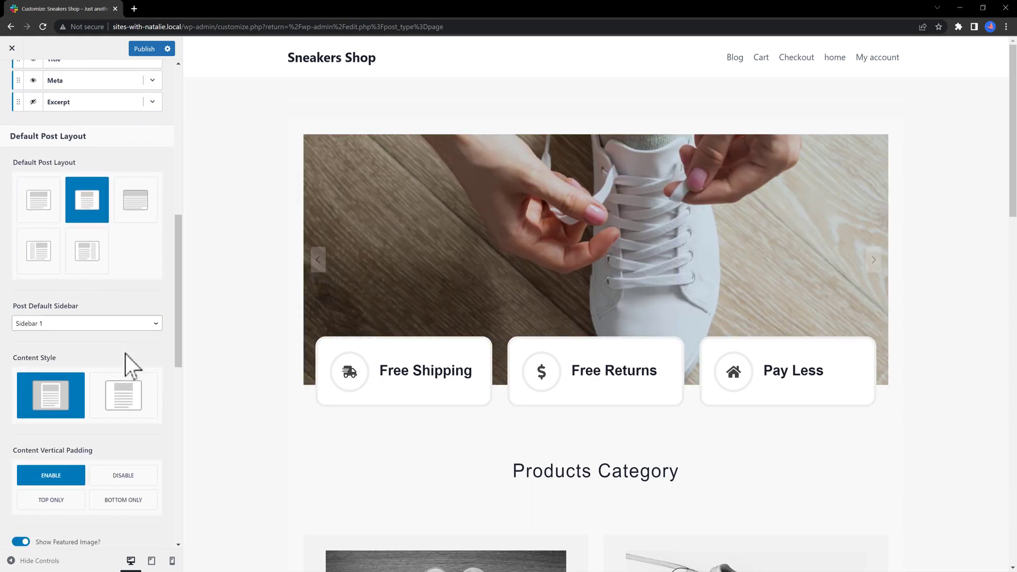
scroll(132, 365, down, 6)
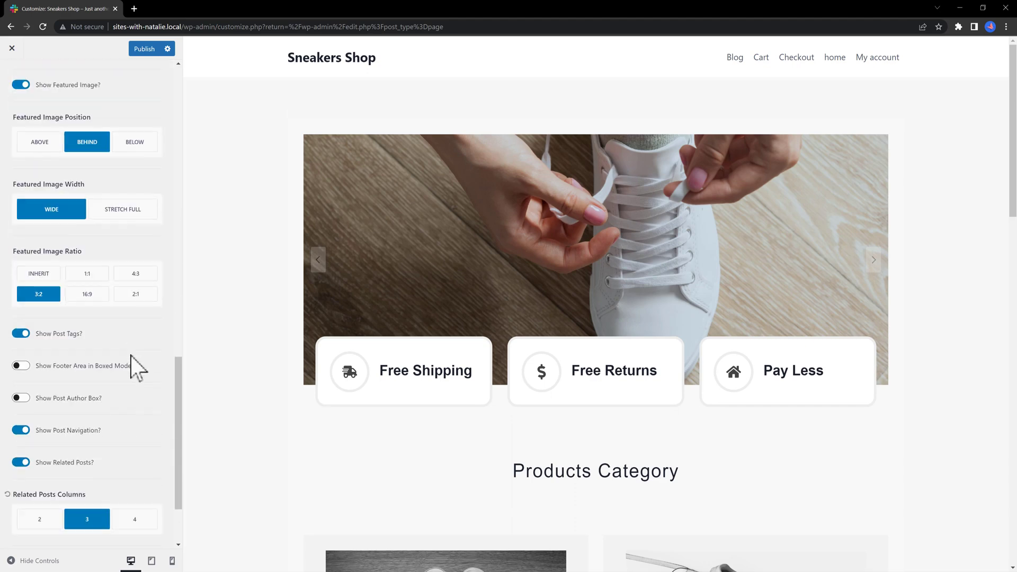
scroll(130, 366, down, 2)
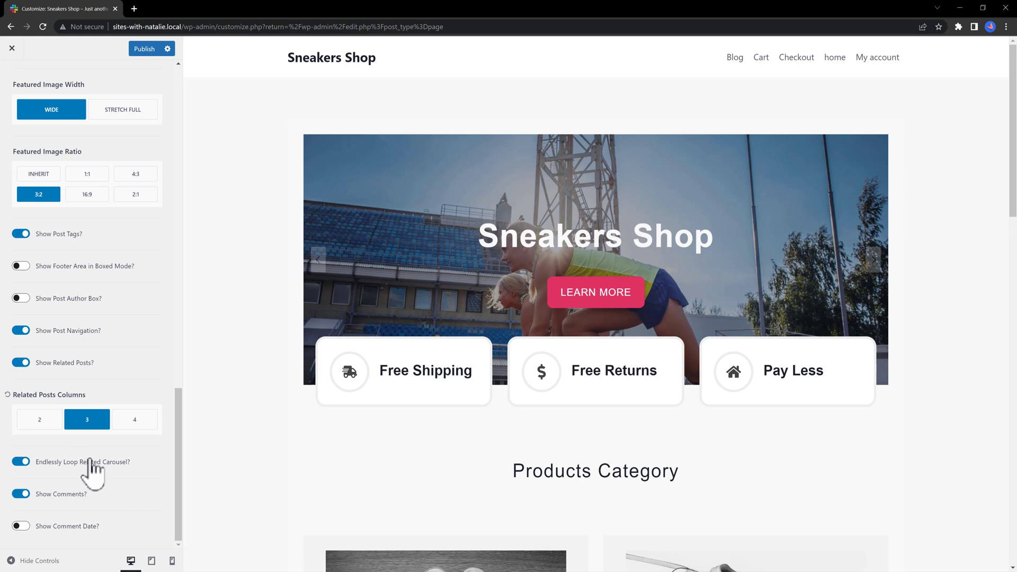
click(21, 461)
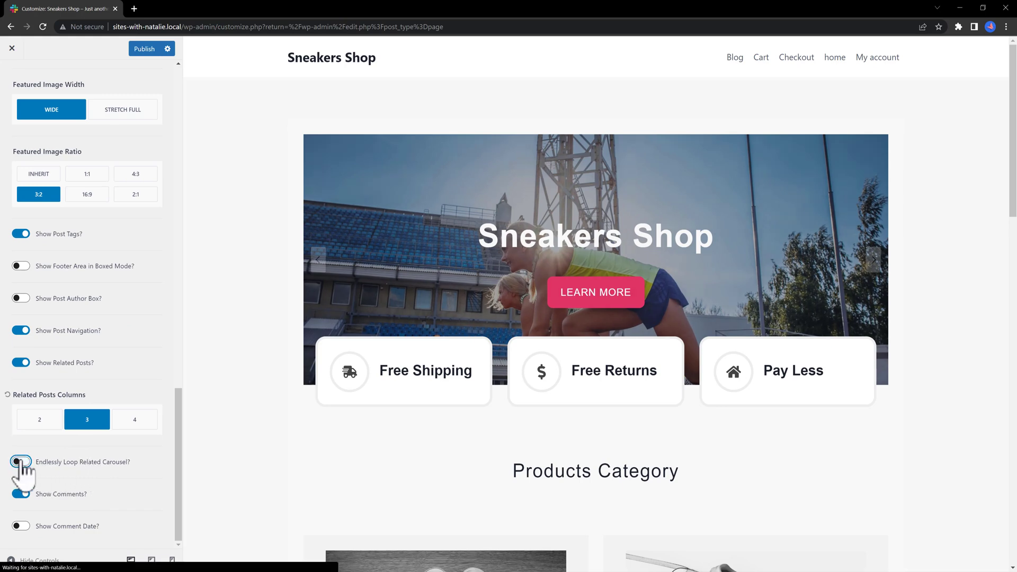
click(21, 462)
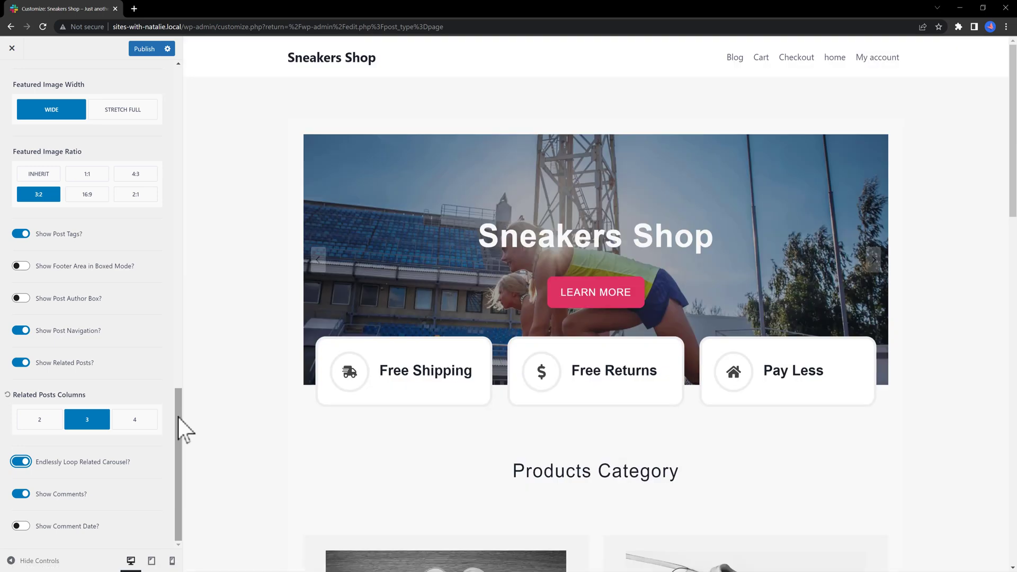
Turn off Show Comments for single posts and publish the layout changes
drag(178, 480, 171, 512)
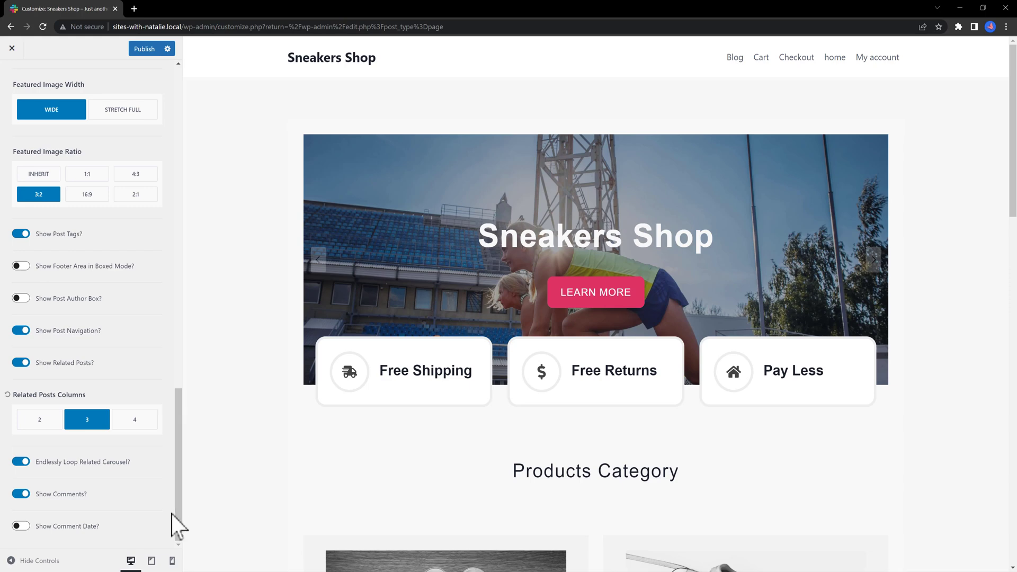
click(20, 493)
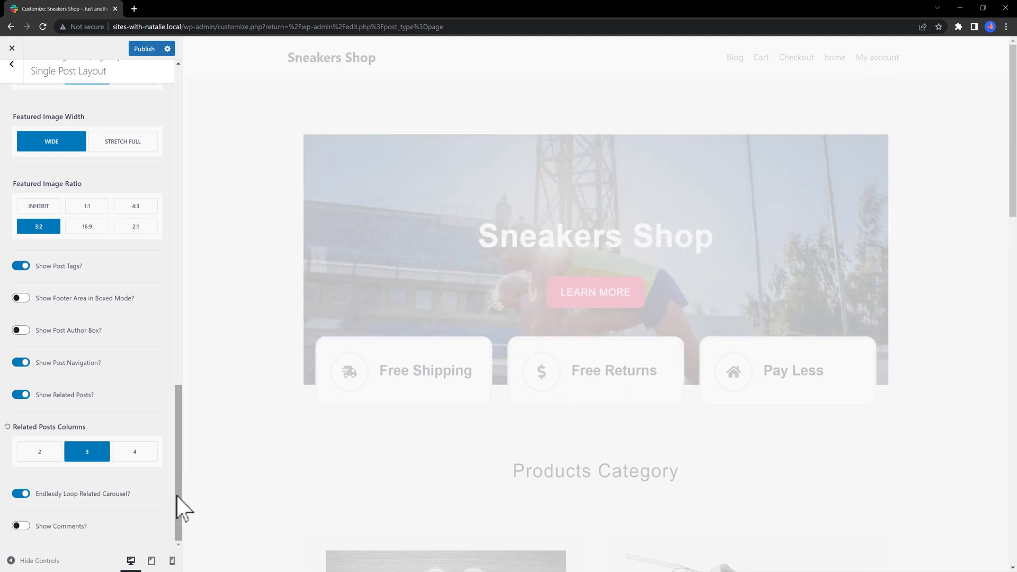
click(142, 48)
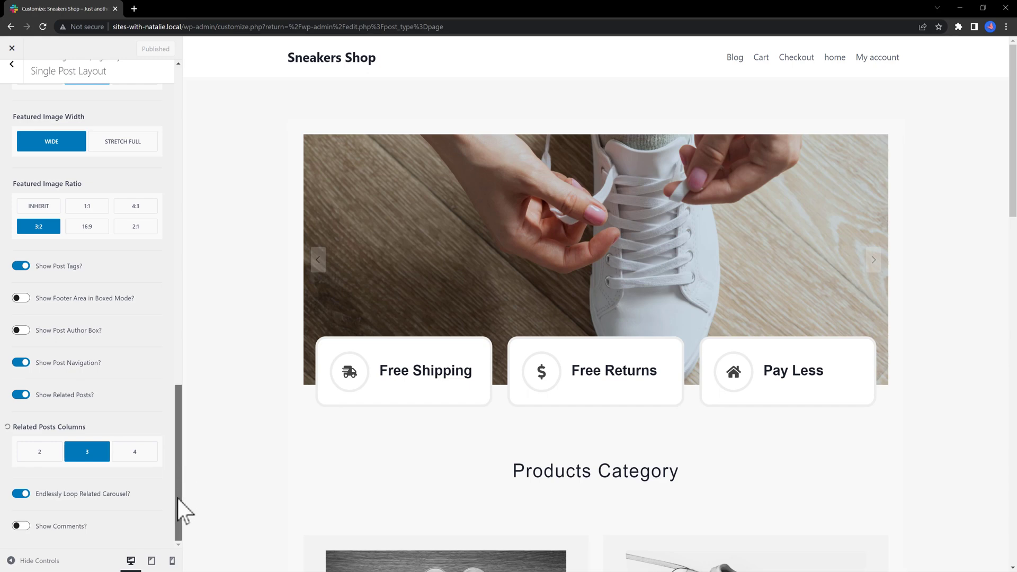
Open the settings of the Meta title element in the single post layout, and try turning Show Date off and back on
scroll(179, 494, up, 1)
scroll(179, 493, up, 1)
scroll(179, 493, down, 1)
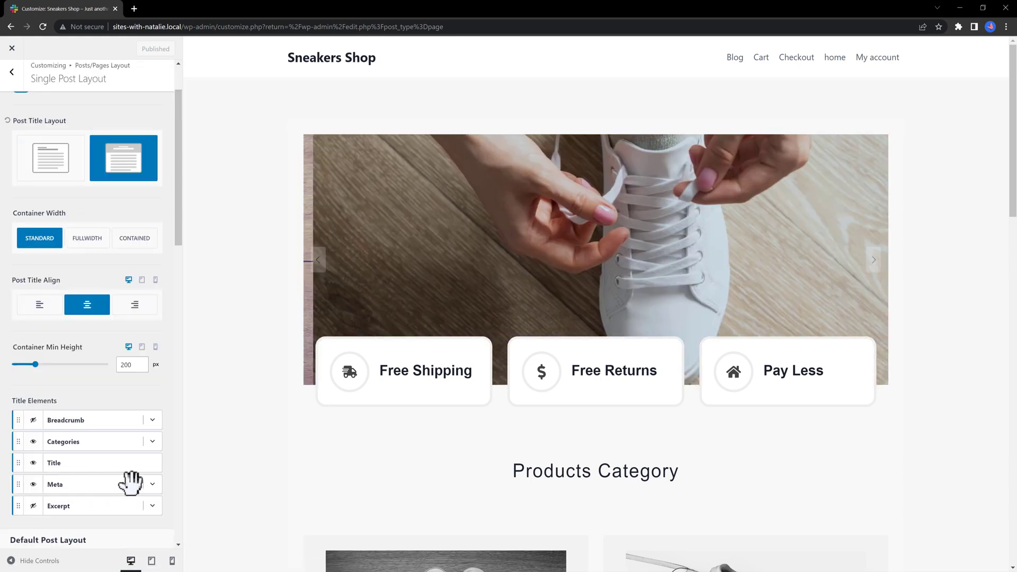
click(152, 483)
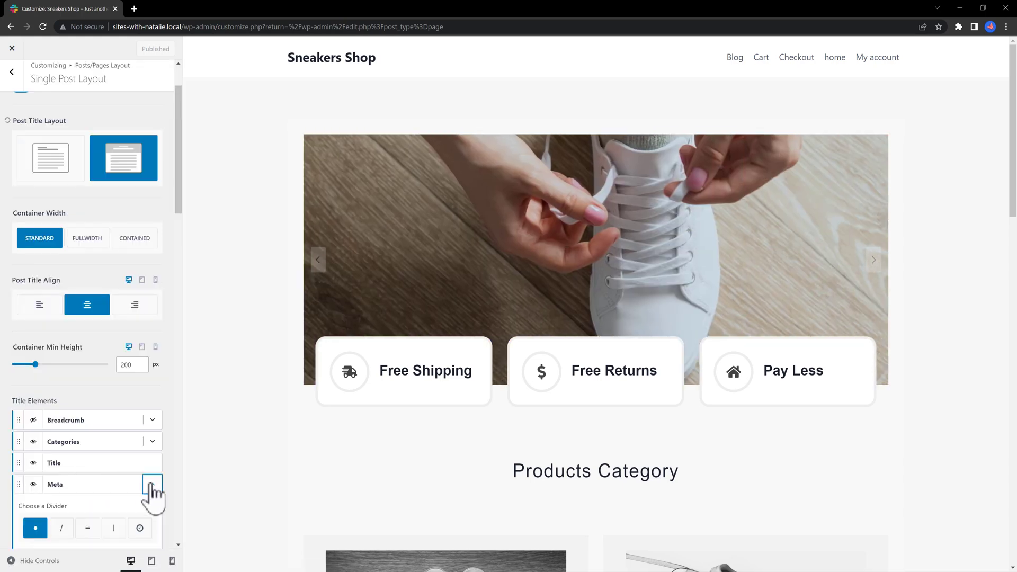
scroll(159, 495, down, 4)
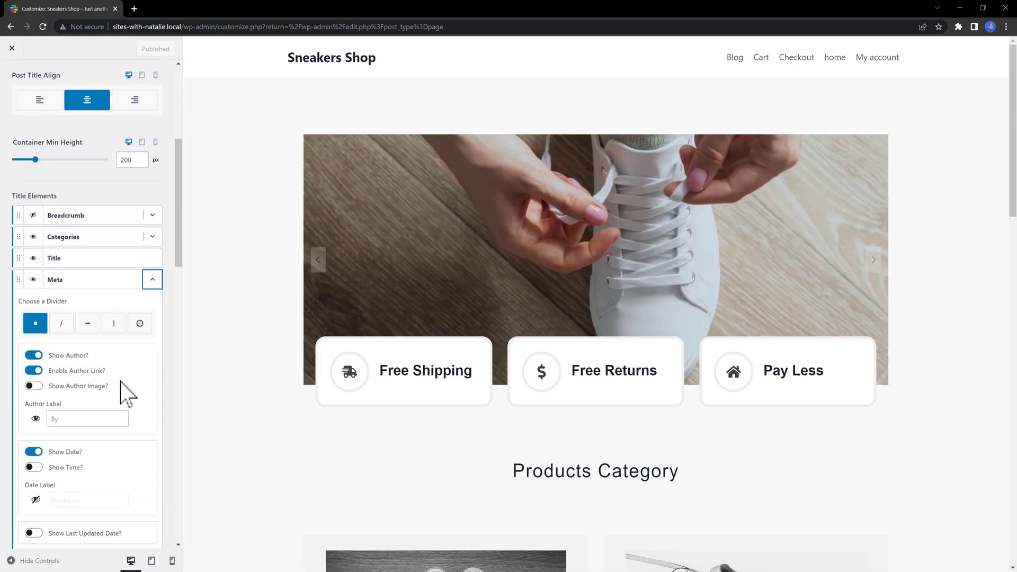
scroll(125, 390, down, 1)
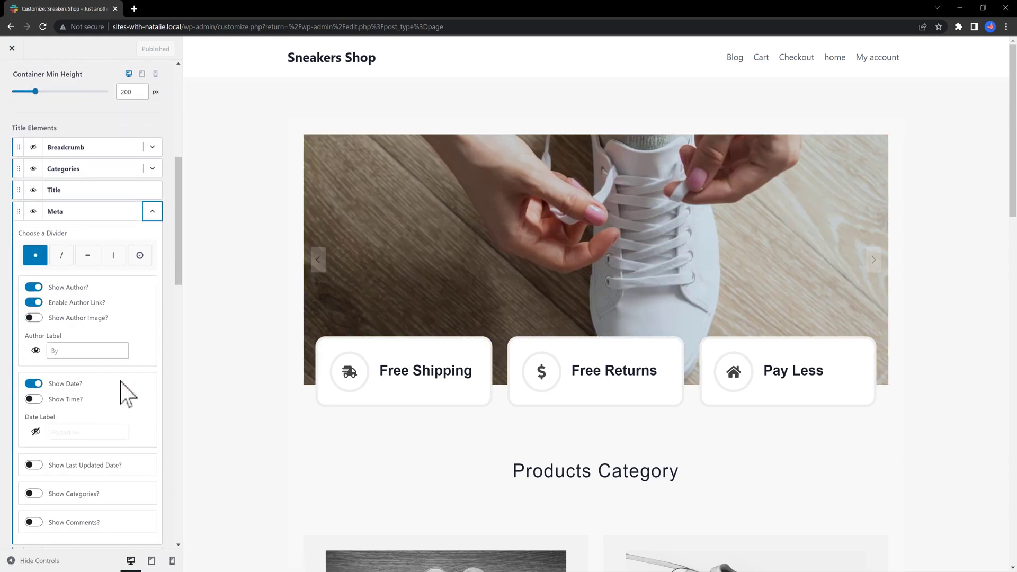
click(33, 383)
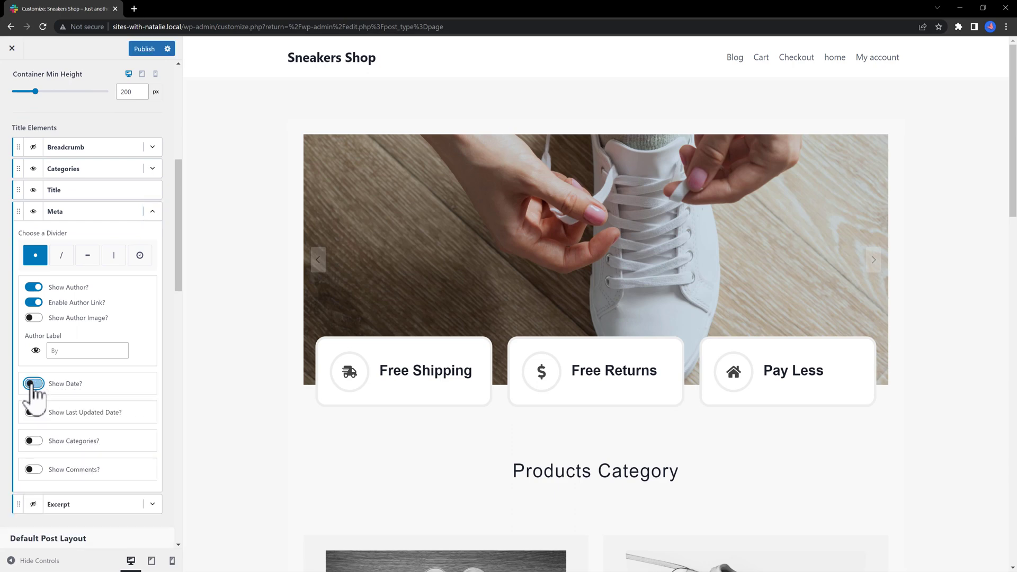
click(33, 383)
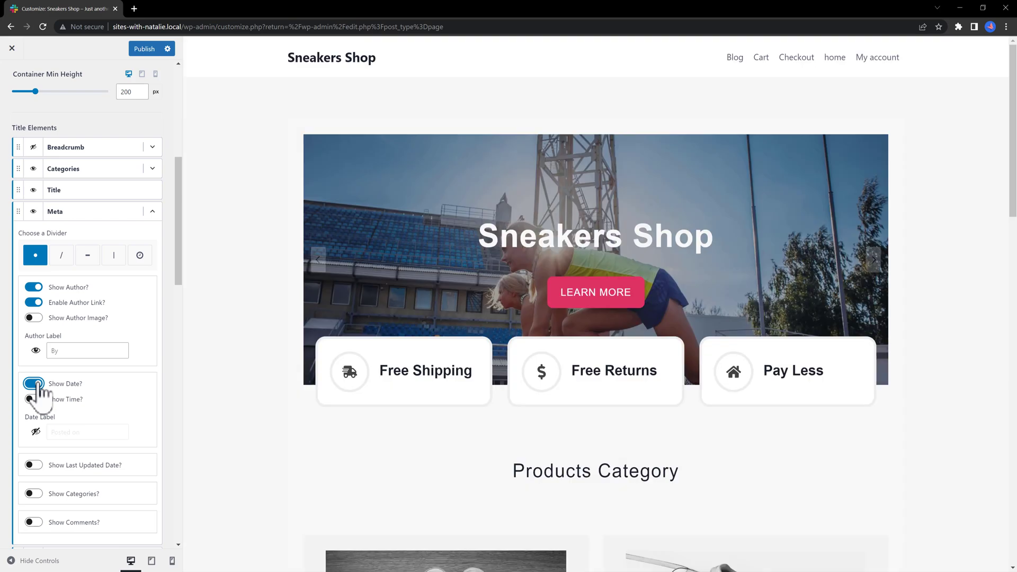
Turn on Show Last Updated Date and turn off Show Author in the Meta title element, and publish the changes
click(36, 465)
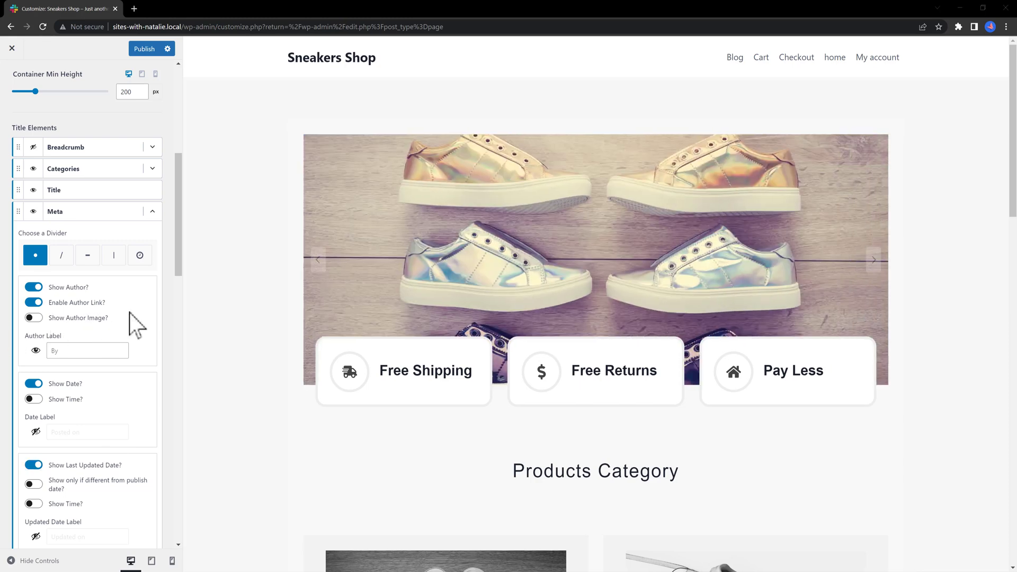
click(33, 288)
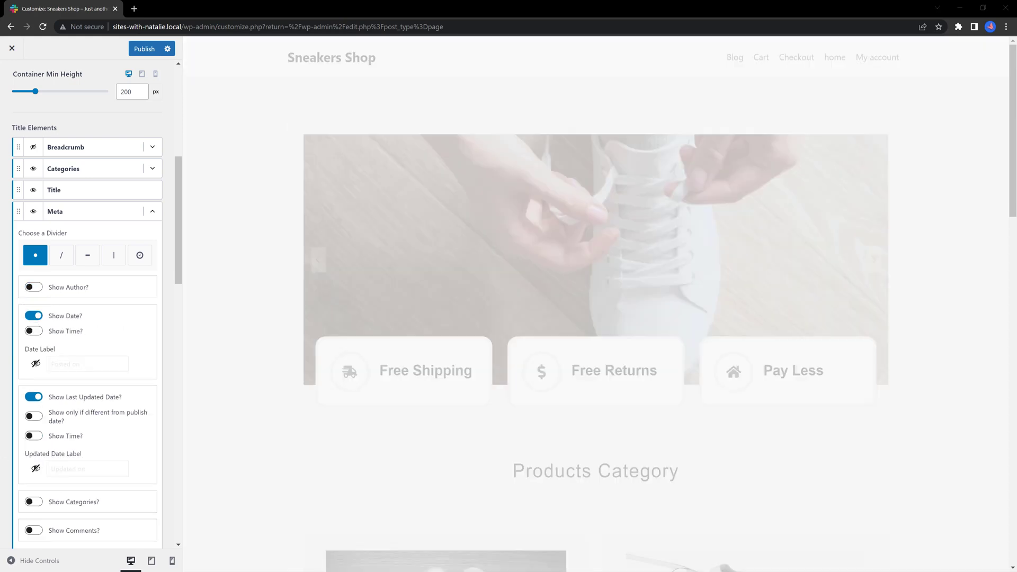
click(146, 46)
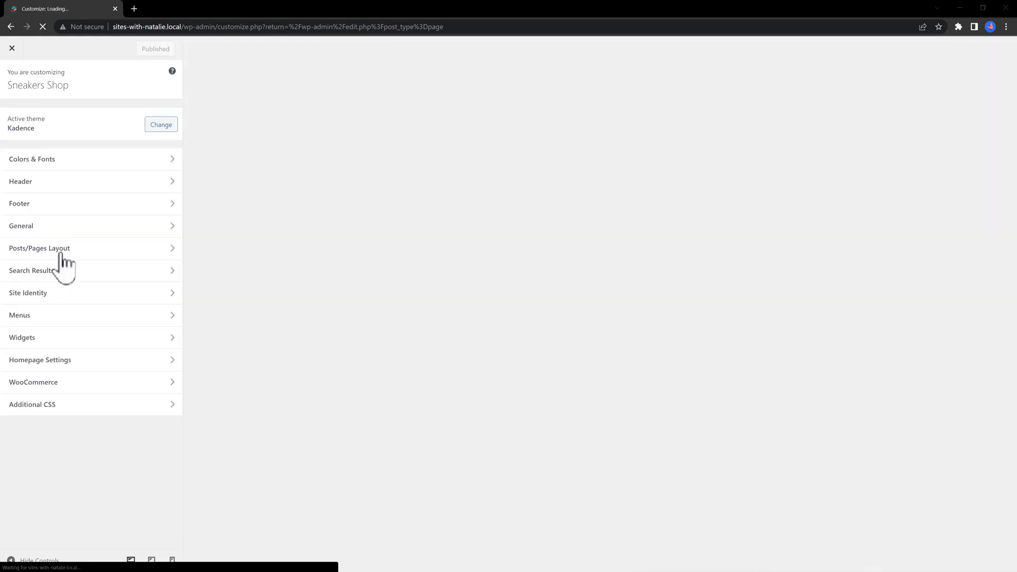
In the theme's general Performance settings, enable Load Google Fonts Locally, CSS Preload and Lightbox, and publish the changes
click(109, 233)
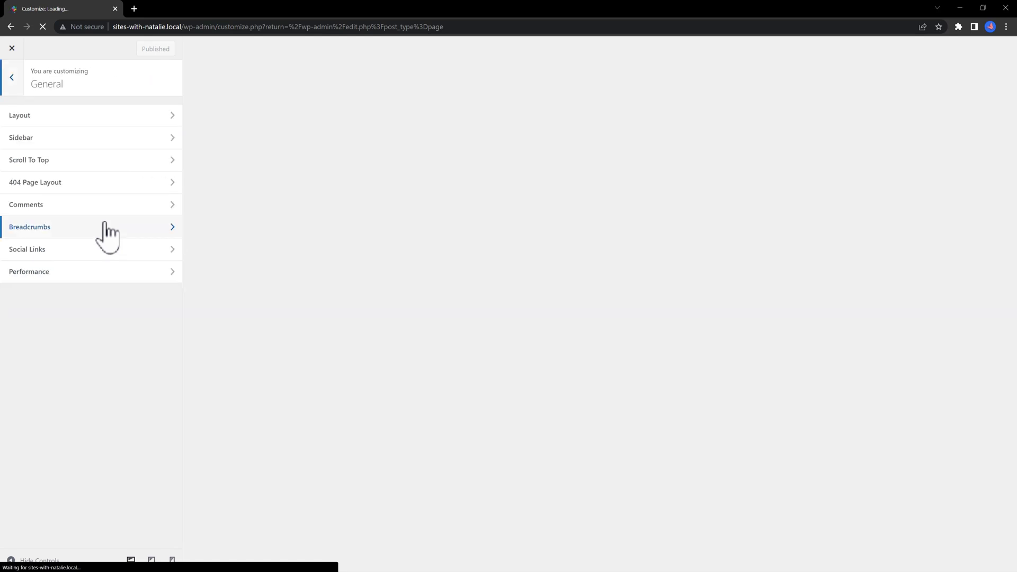
click(107, 275)
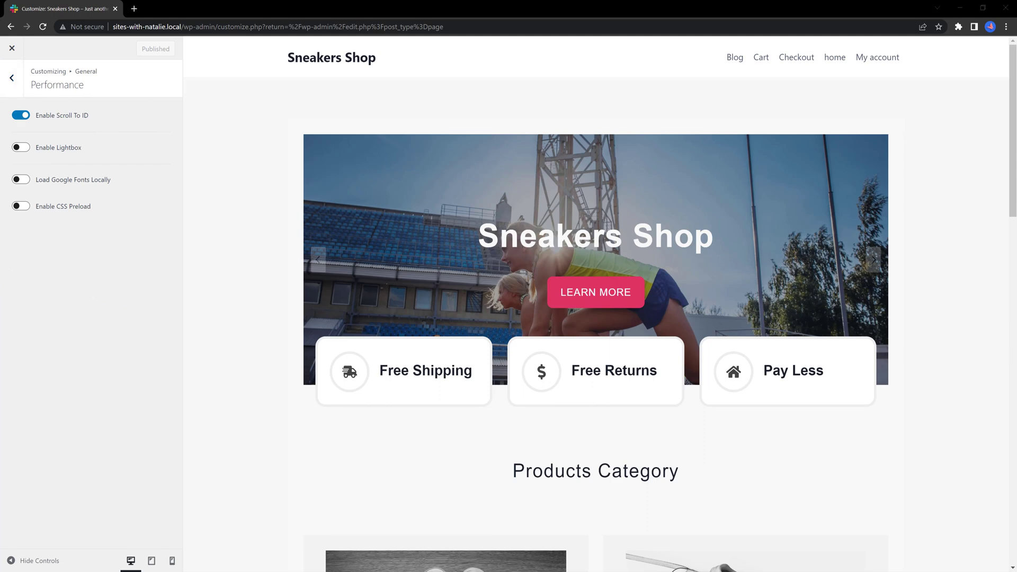
click(21, 179)
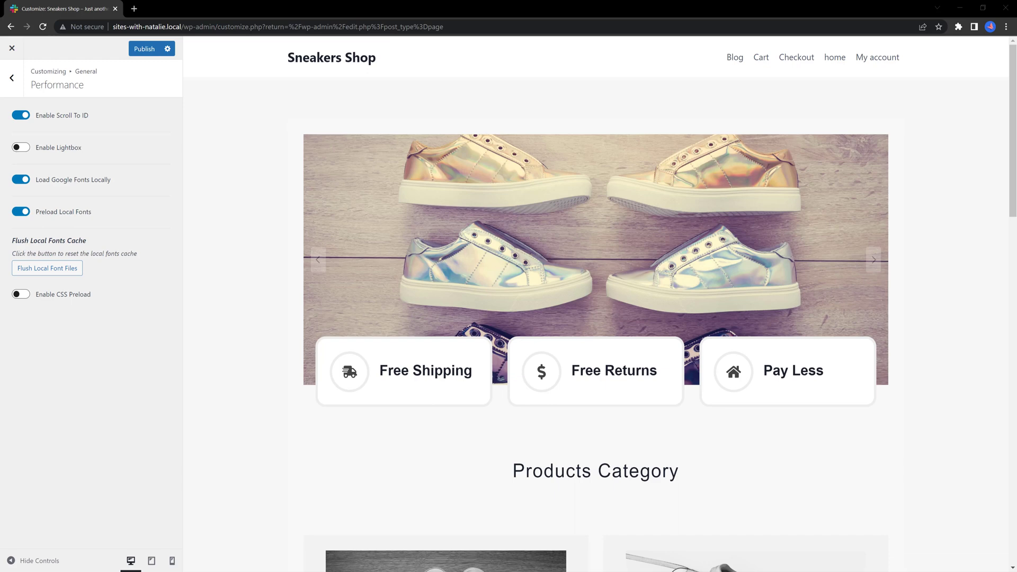
click(24, 296)
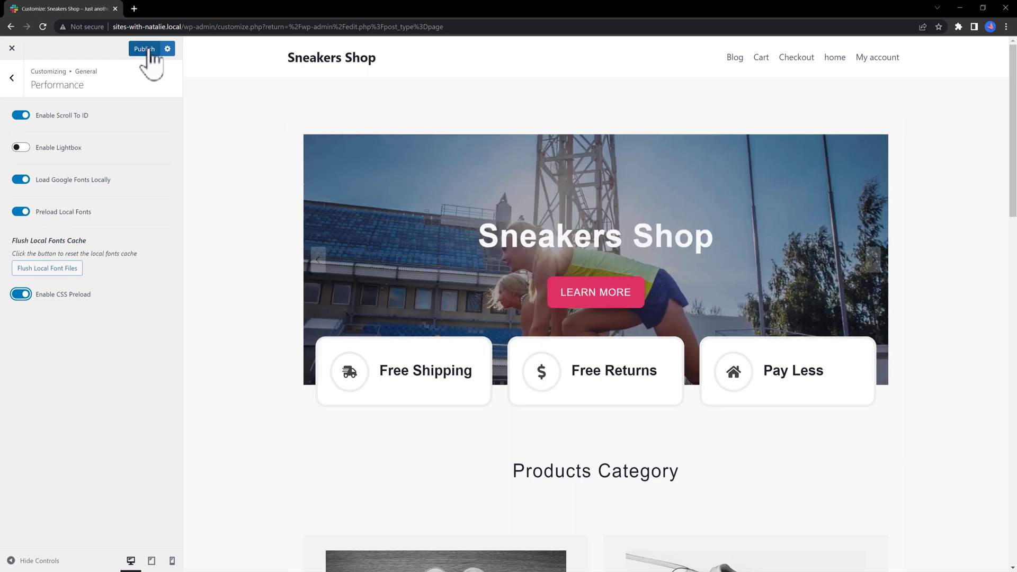
click(23, 148)
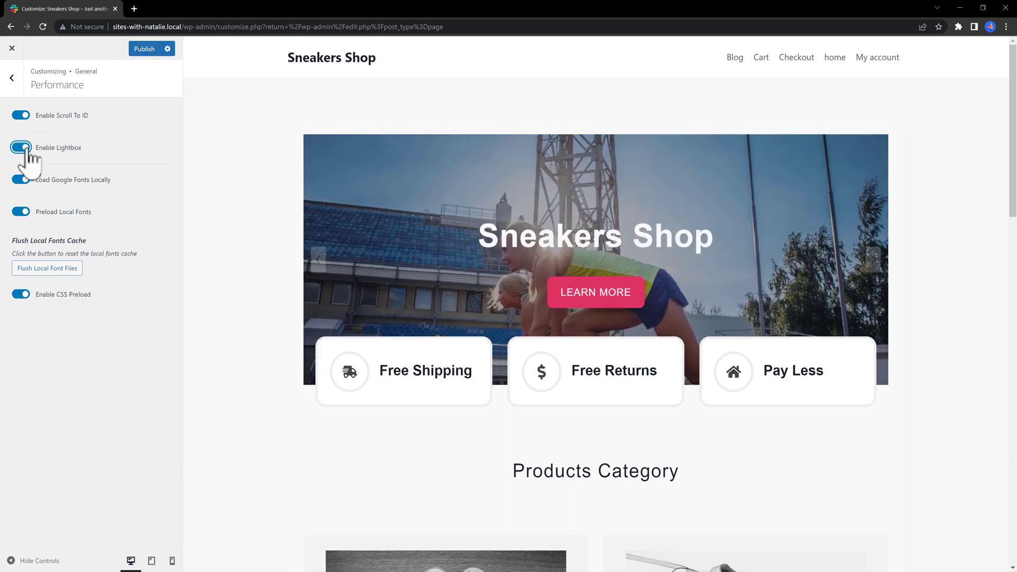
click(144, 49)
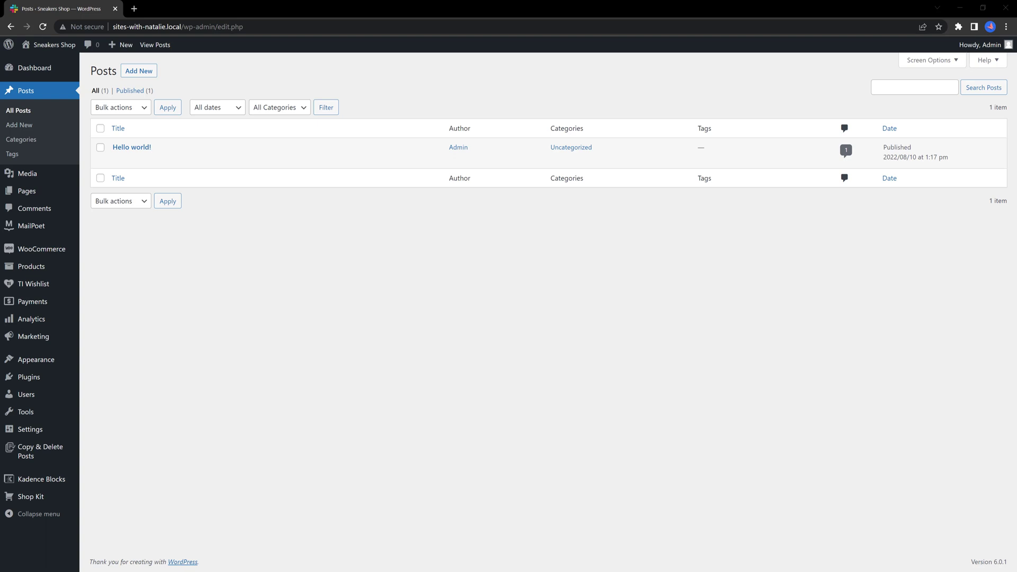
Move the "Hello world!" post to the trash and apply the Delete permanently bulk action to the trashed posts
click(169, 160)
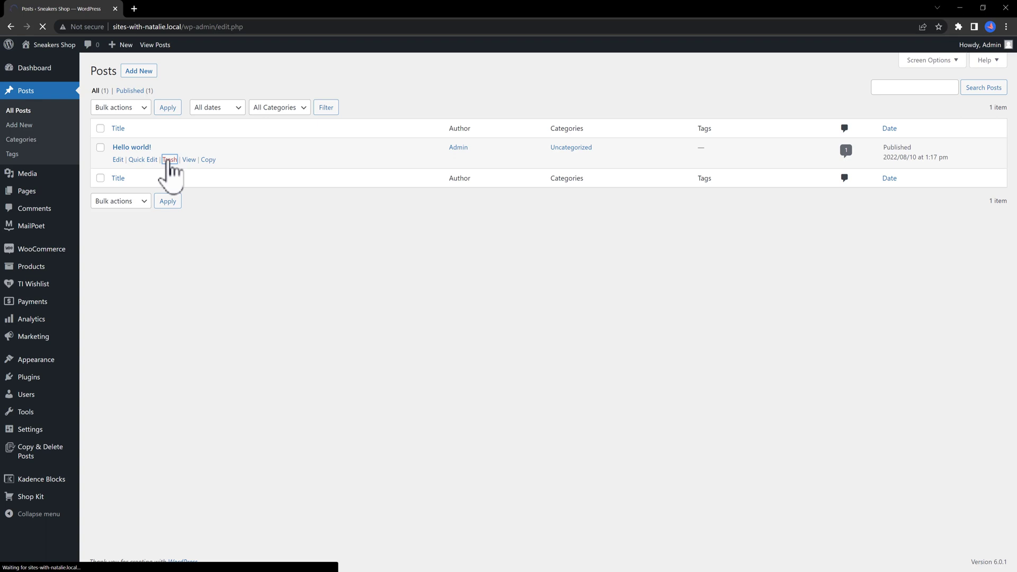
click(127, 90)
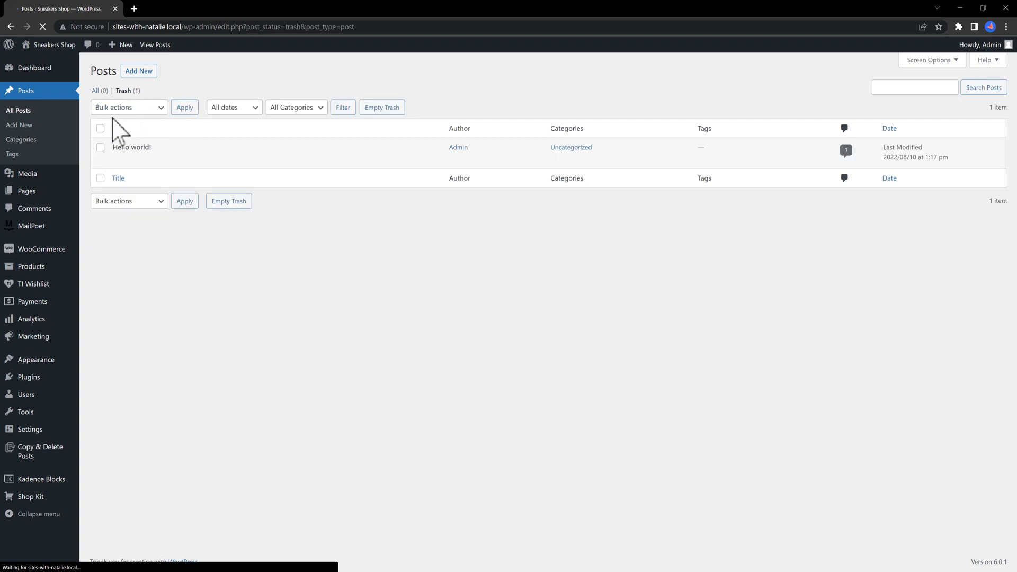
click(133, 108)
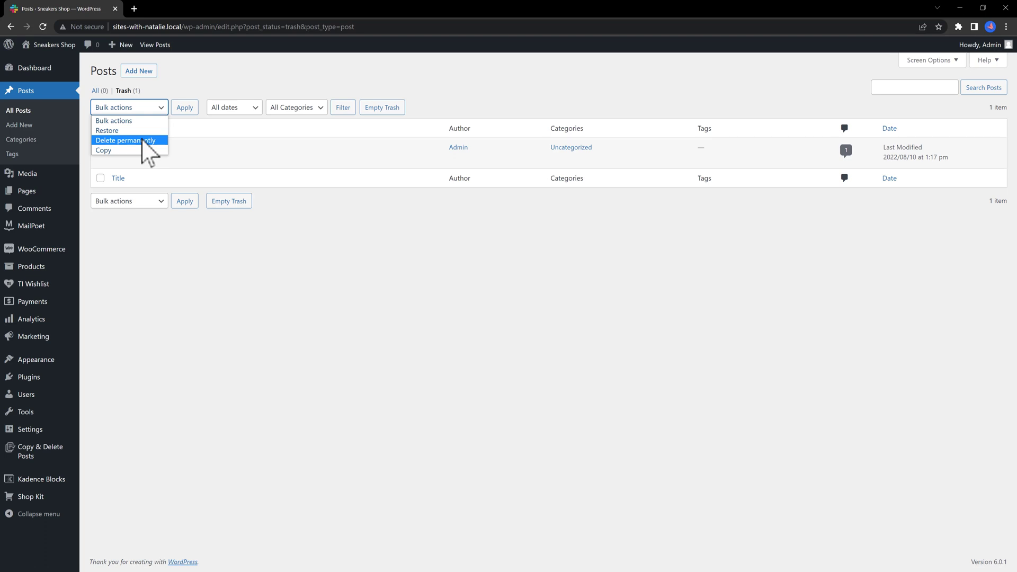
click(143, 141)
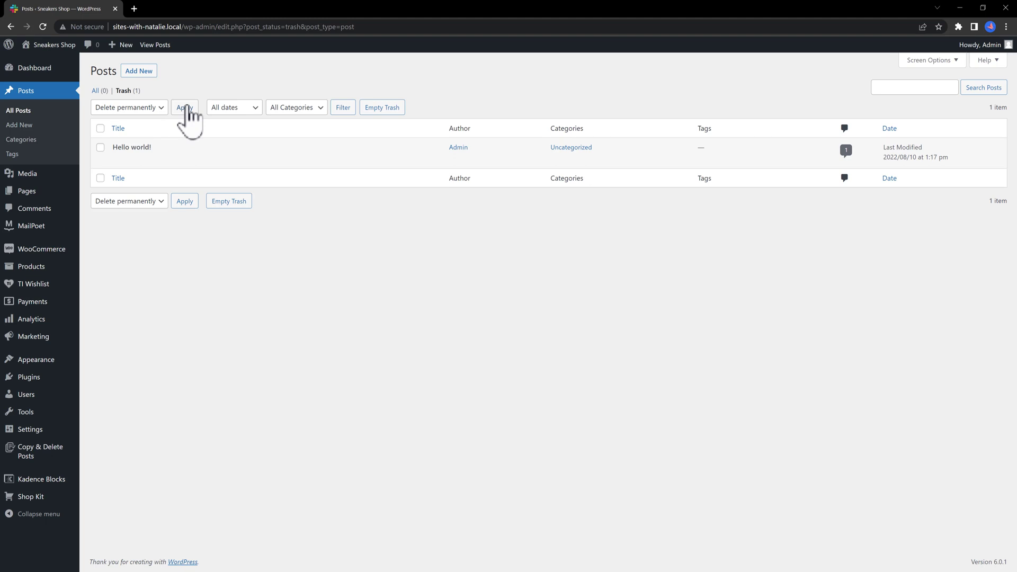
click(184, 108)
Create a new post titled "12 Best Sneaker Blogs" and publish it
click(139, 70)
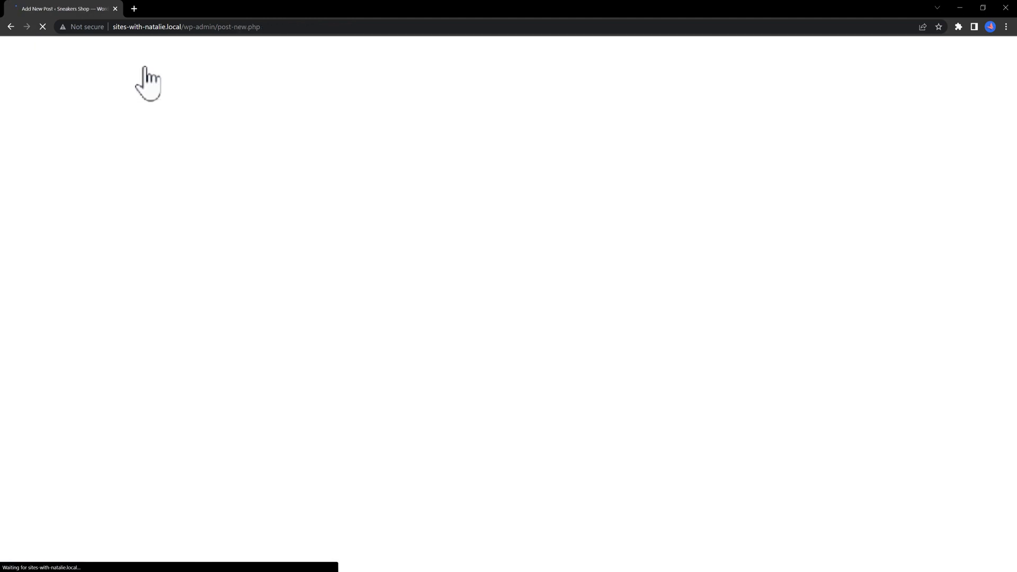
click(261, 102)
text(12 Best Sneaker Blogs)
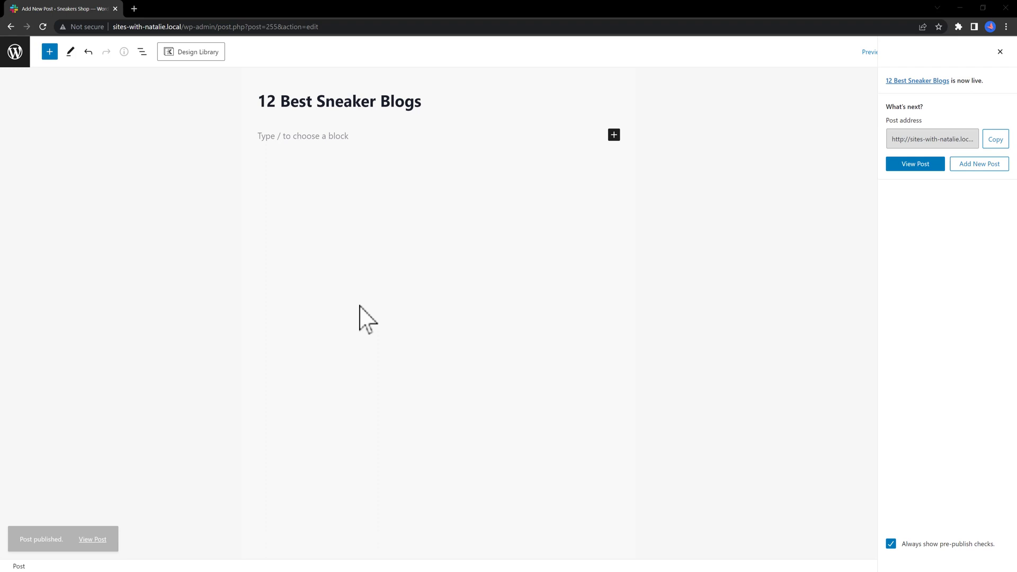
Add a Paragraph block to the post and fill it with Lorem ipsum placeholder paragraphs
click(614, 135)
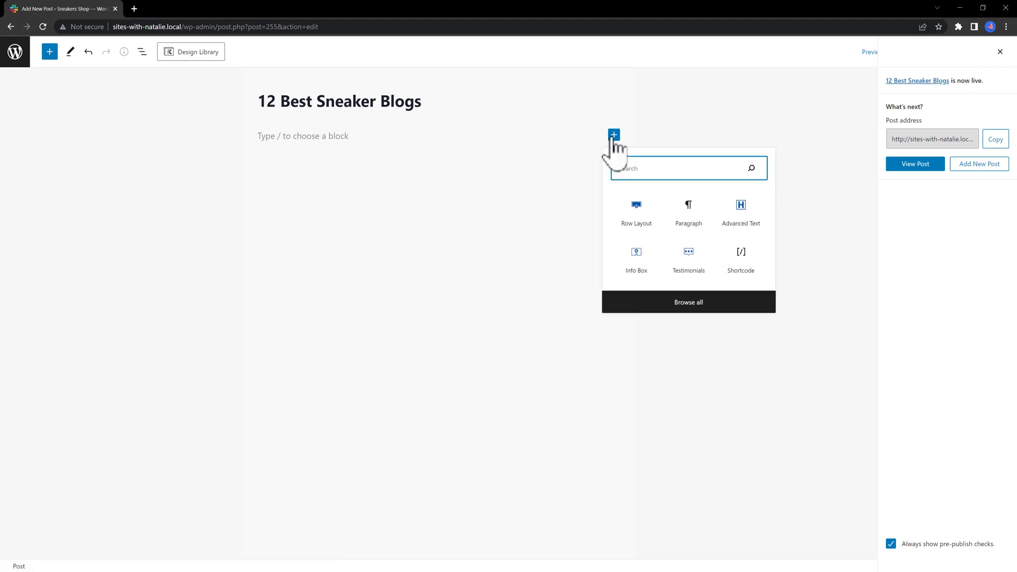
click(686, 216)
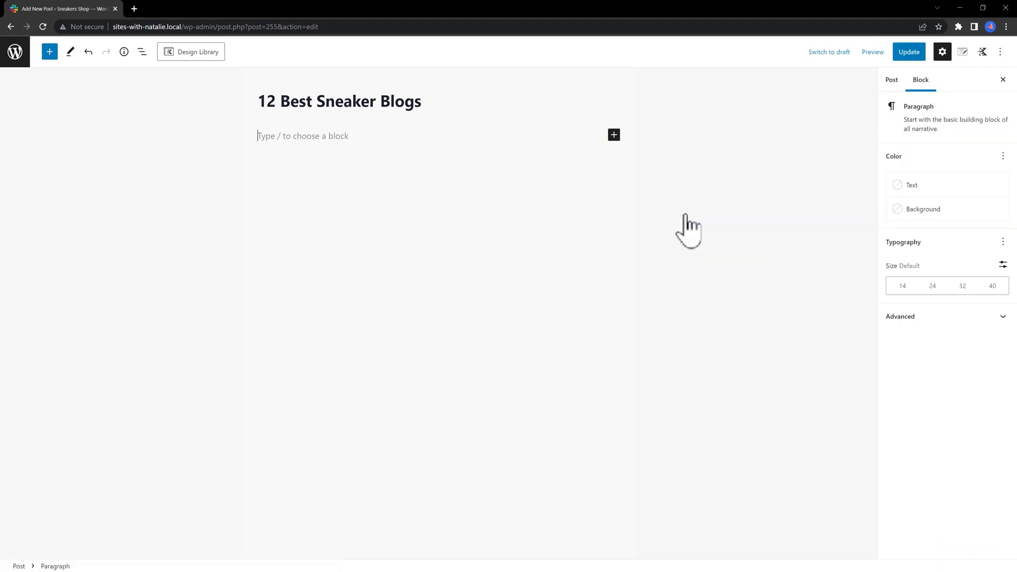
text(Lorem ipsum dolor sit amet, consectetuer adipiscing elit. Donec odio. Quisque volutpat mattis eros. Nullam malesuada erat ut turpis. Suspendisse urna nibh, viverra non, semper suscipit, posuere a, pede.  Donec nec justo eget felis facilisis fermentum. Aliquam porttitor mauris sit amet orci. Aenean dignissim pellentesque felis.  Morbi in sem quis dui placerat ornare. Pellentesque odio nisi, euismod in, pharetra a, ultricies in, diam. Sed arcu. Cras consequat.  Praesent dapibus, neque id cursus faucibus, tortor neque egestas auguae, eu vulputate magna eros eu erat. Aliquam erat volutpat. Nam dui mi, tincidunt quis, accumsan porttitor, facilisis luctus, metus.  Phasellus ultrices nulla quis nibh. Quisque a lectus. Donec consectetuer ligula vulputate sem tristique cursus. Nam nulla quam, gravida non, commodo a, sodales sit amet, nisi.)
click(460, 258)
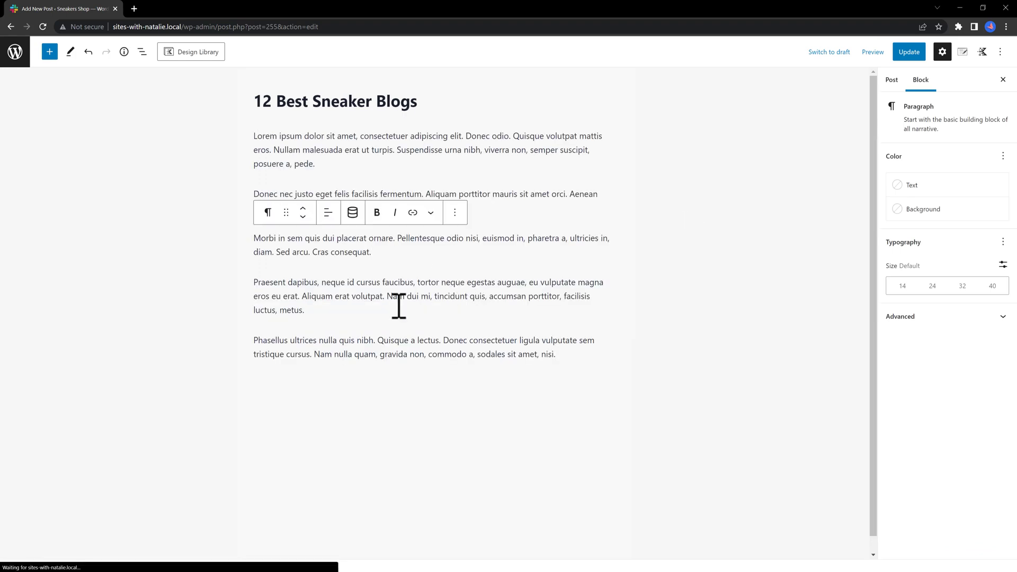
Add an Advanced Image block below the last paragraph, using the old maroon sneakers picture from the media library
click(581, 354)
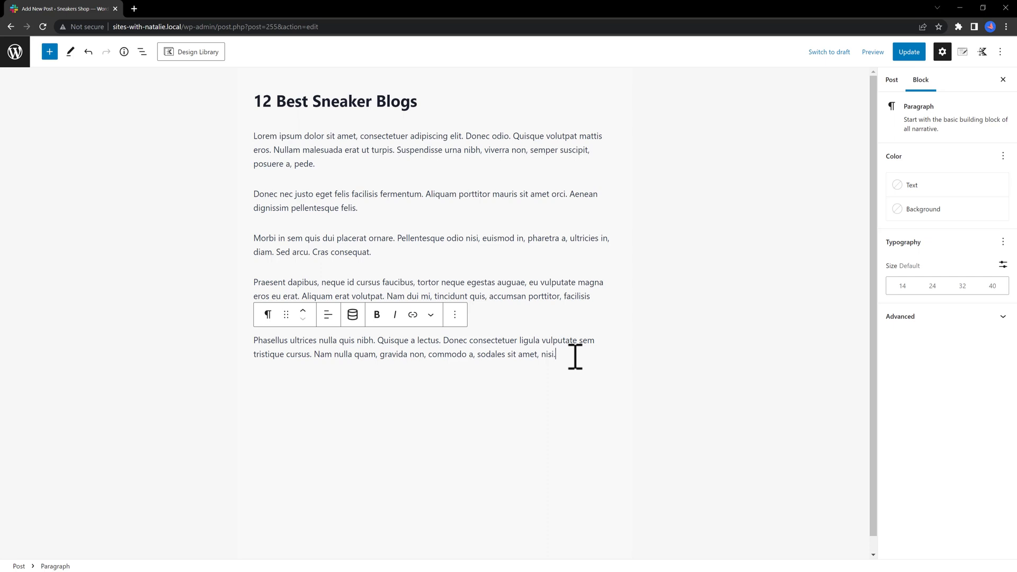
key(Return)
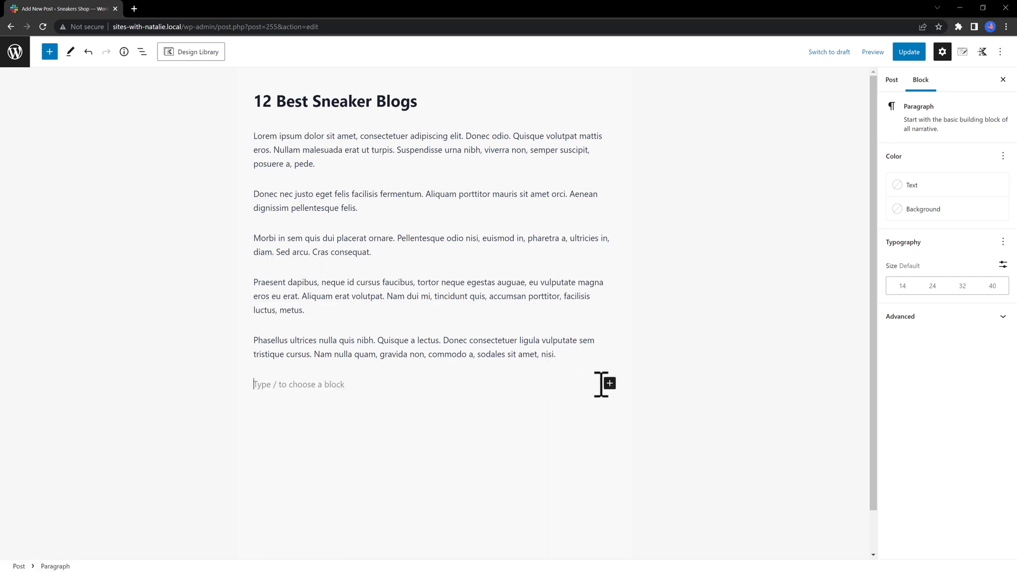
click(609, 384)
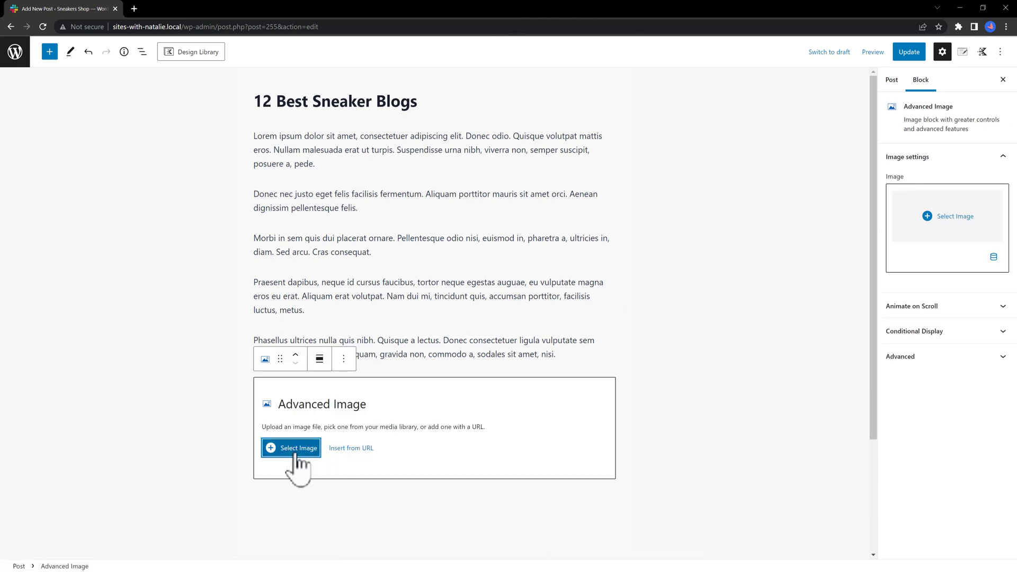
click(295, 454)
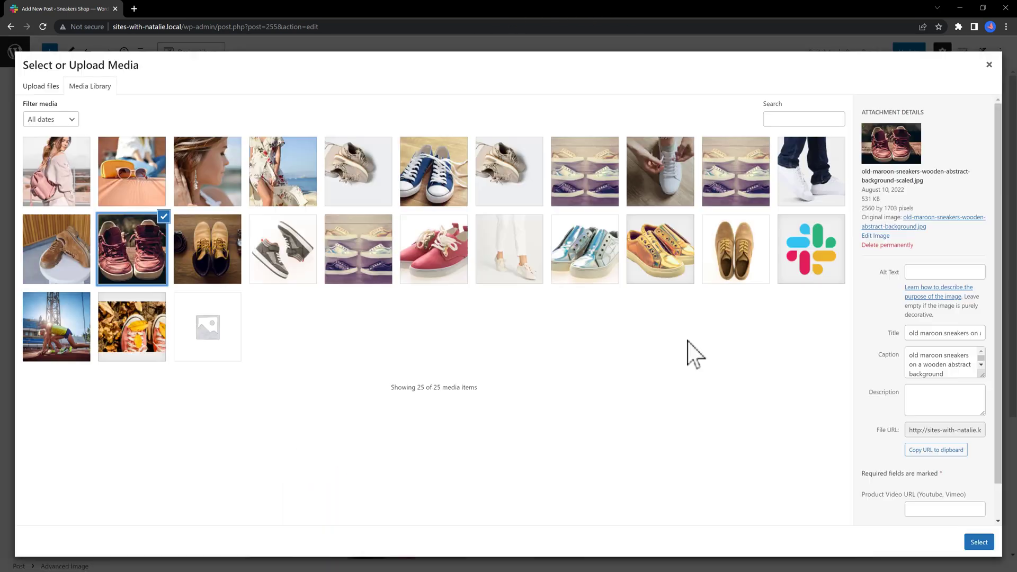
click(979, 541)
Create the category "Best Sneaker Blogs" for the post and add the tag "2022"
click(909, 333)
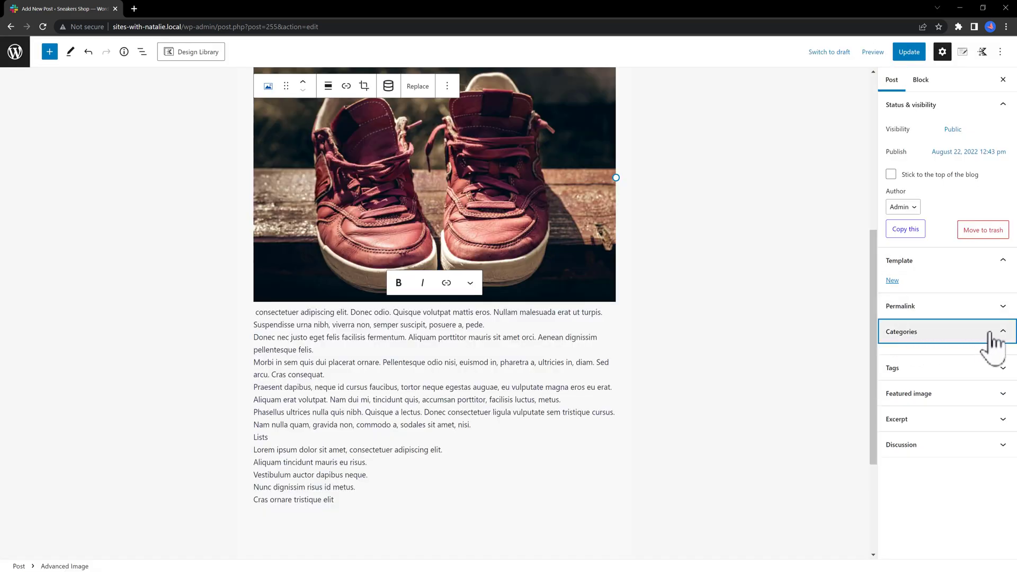
click(915, 373)
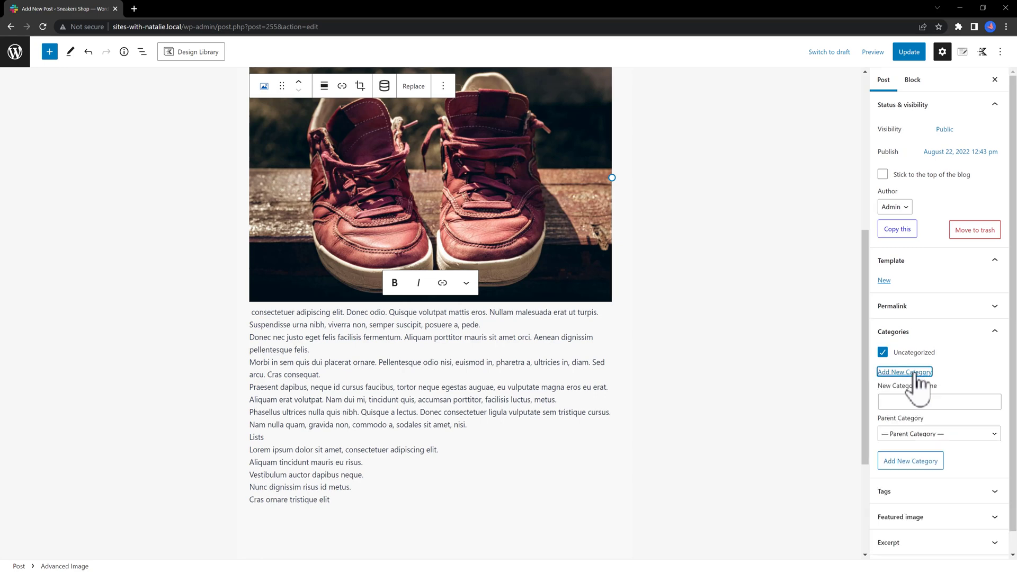
click(899, 402)
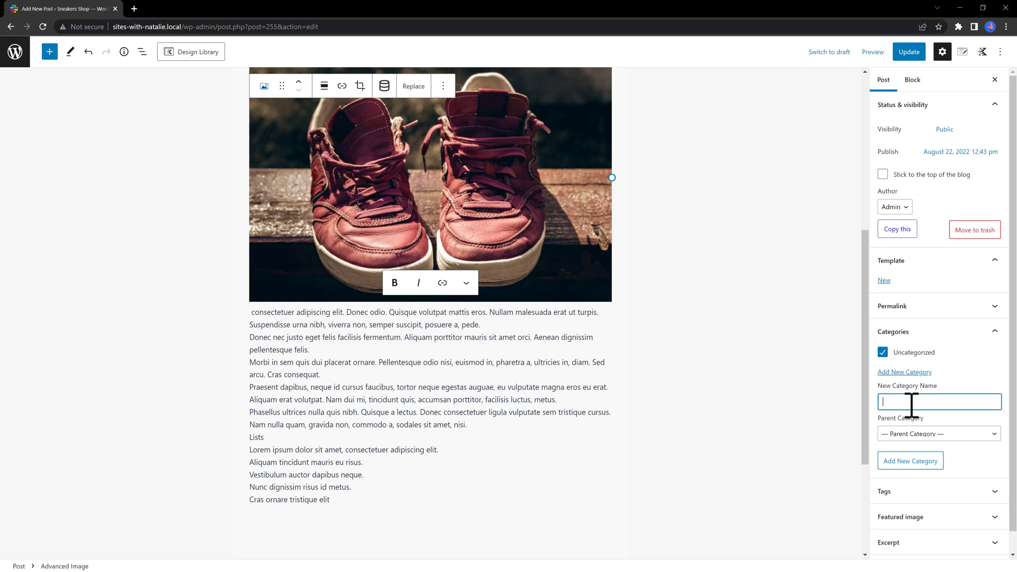
text(Best Sneaker Blogs)
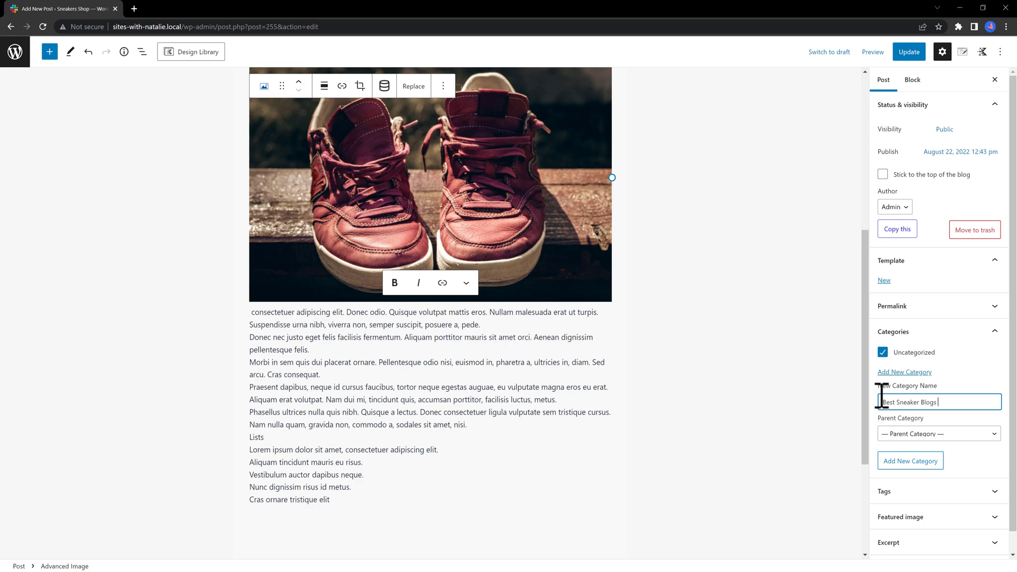
click(910, 461)
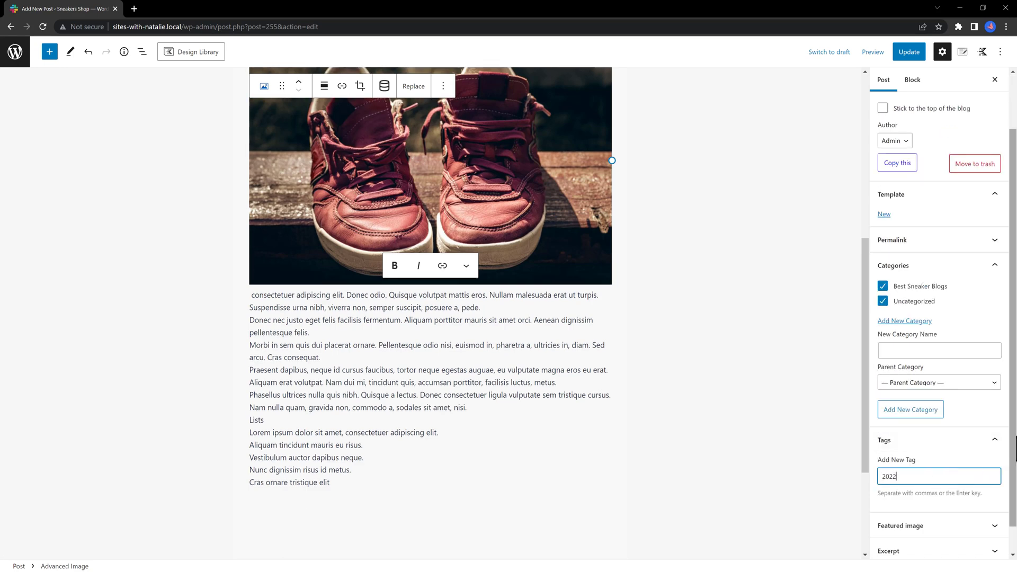
key(Return)
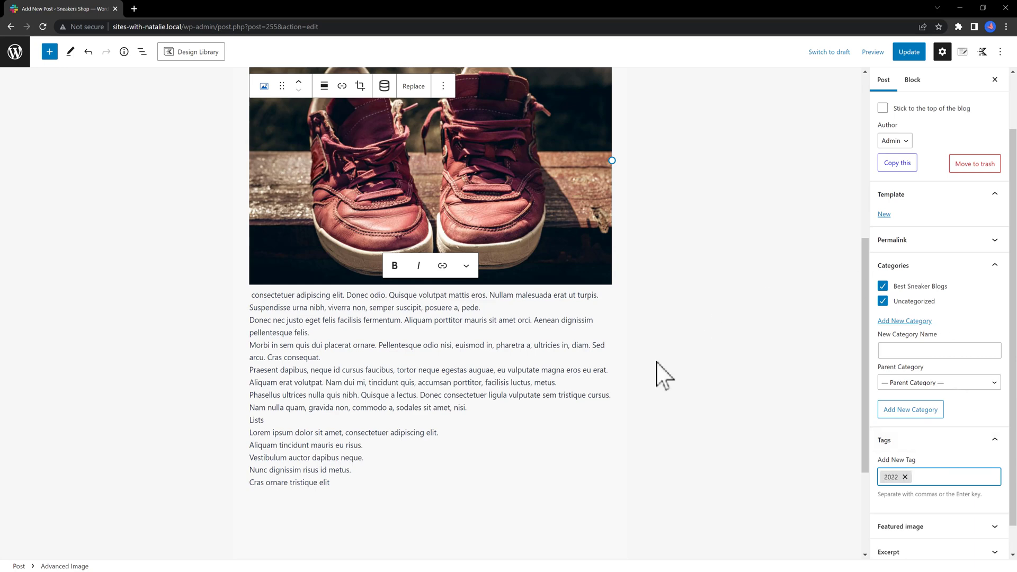
Set the brown women's leather shoes picture from the media library as the post's featured image
scroll(326, 505, down, 1)
scroll(326, 506, down, 2)
click(402, 402)
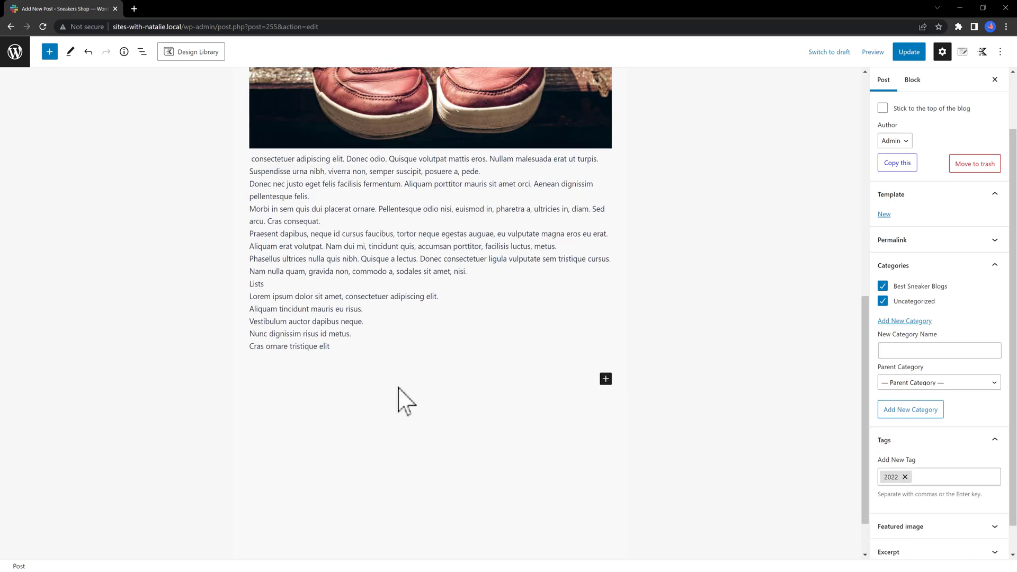
click(943, 527)
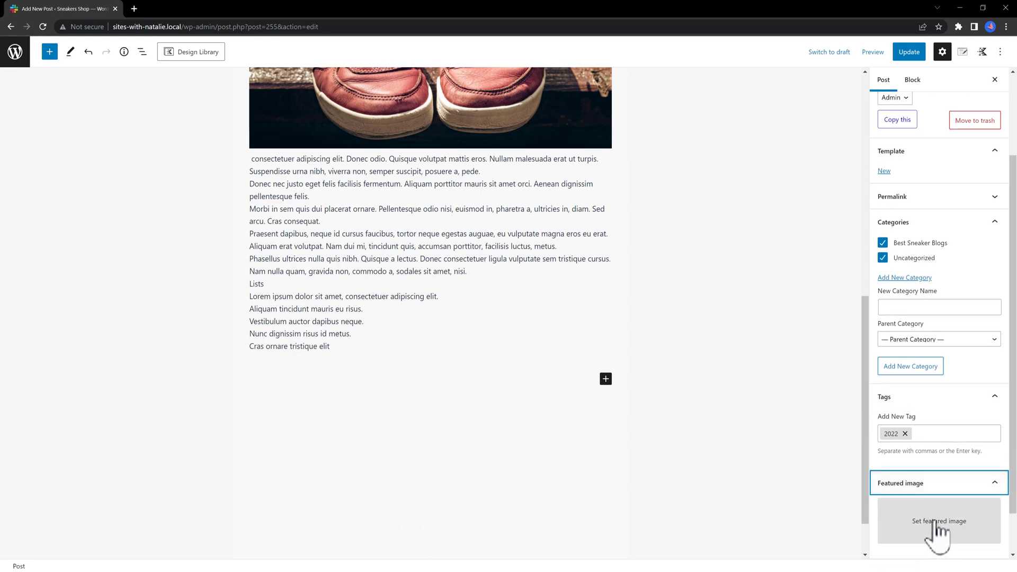
click(948, 483)
click(69, 257)
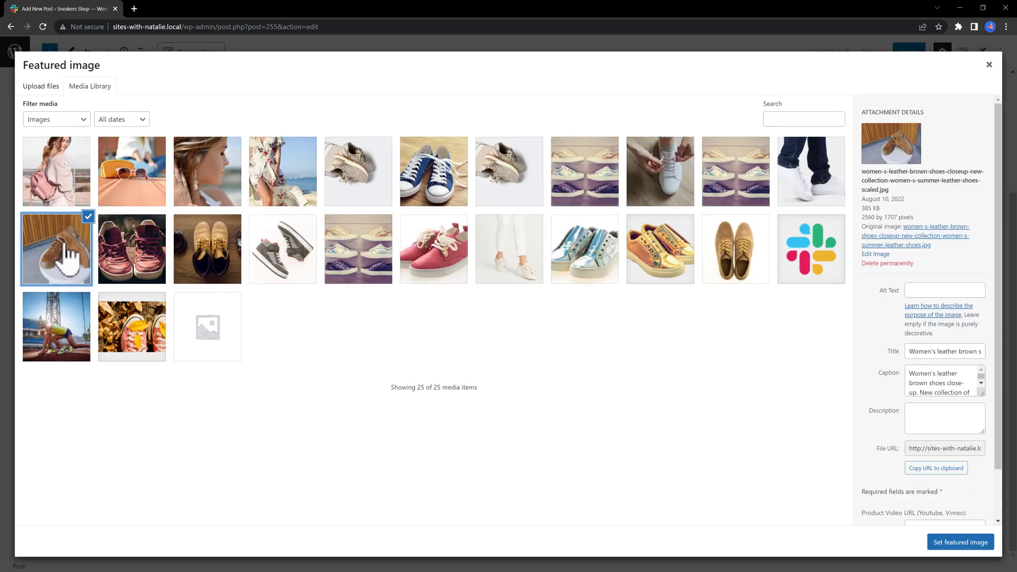
click(973, 544)
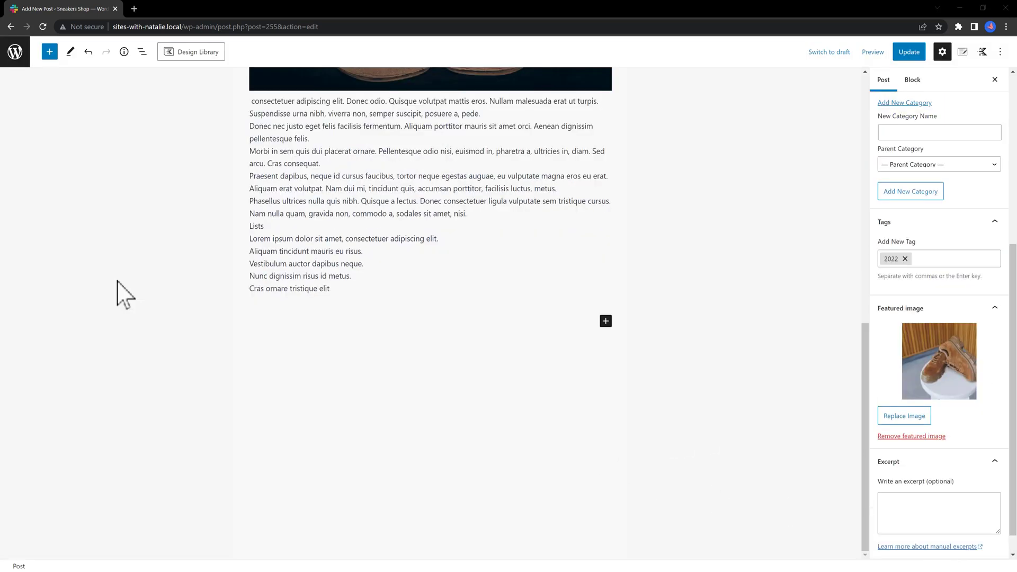
Paste text into the post's excerpt and look through the published "12 Best Sneaker Blogs" post from header to footer
click(907, 506)
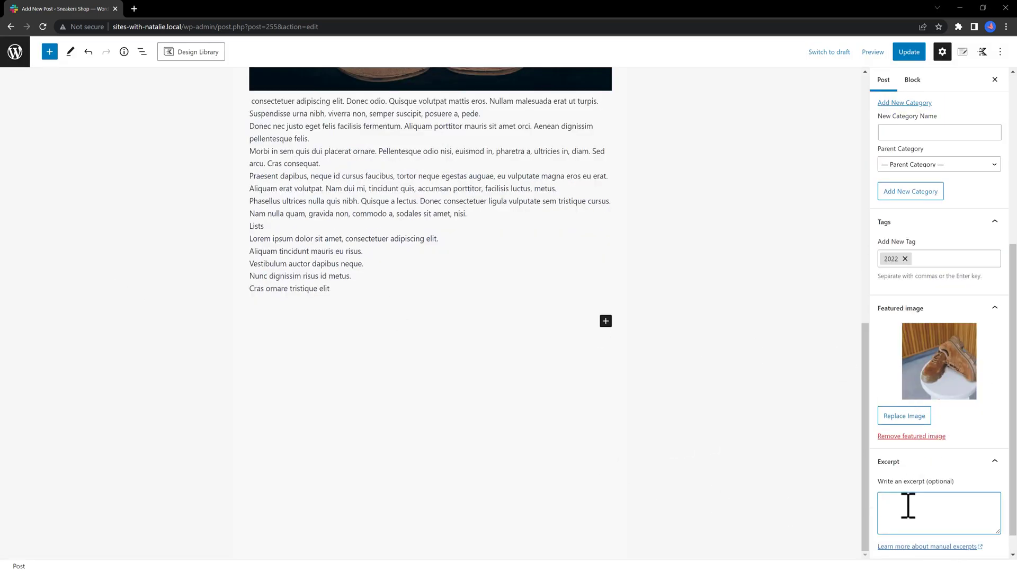
key(ctrl+v)
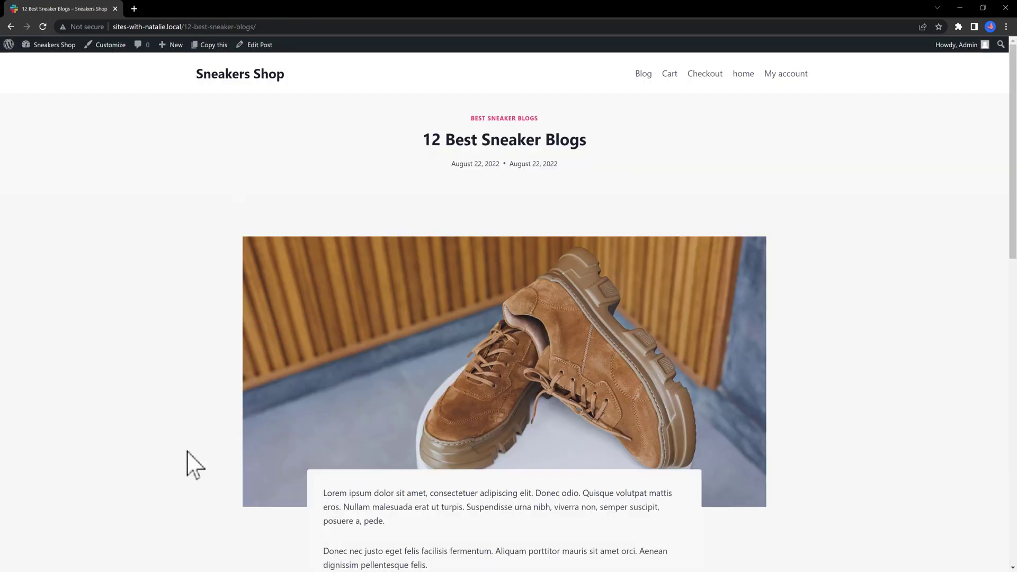
scroll(244, 430, down, 4)
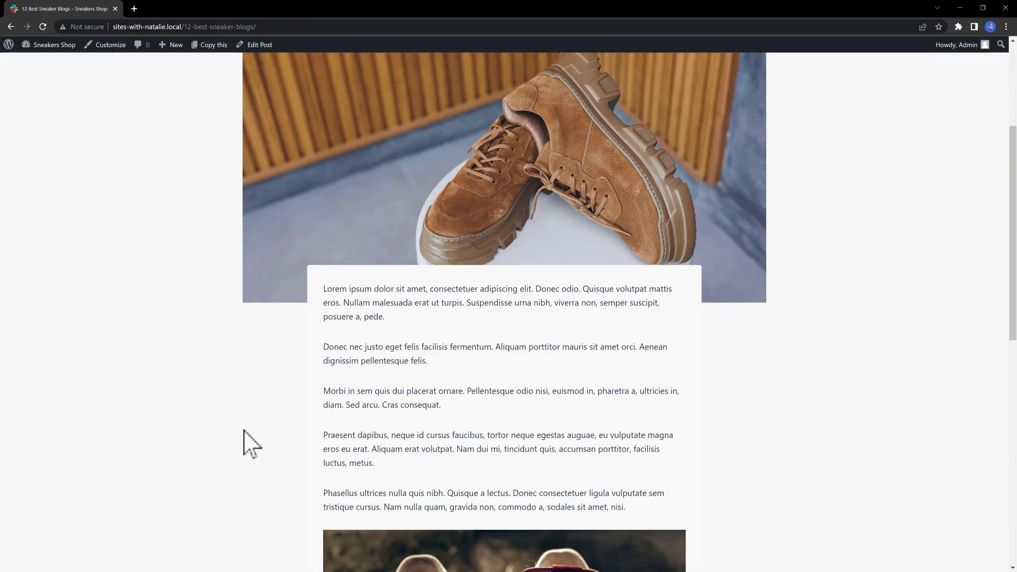
scroll(252, 444, down, 4)
scroll(251, 444, down, 5)
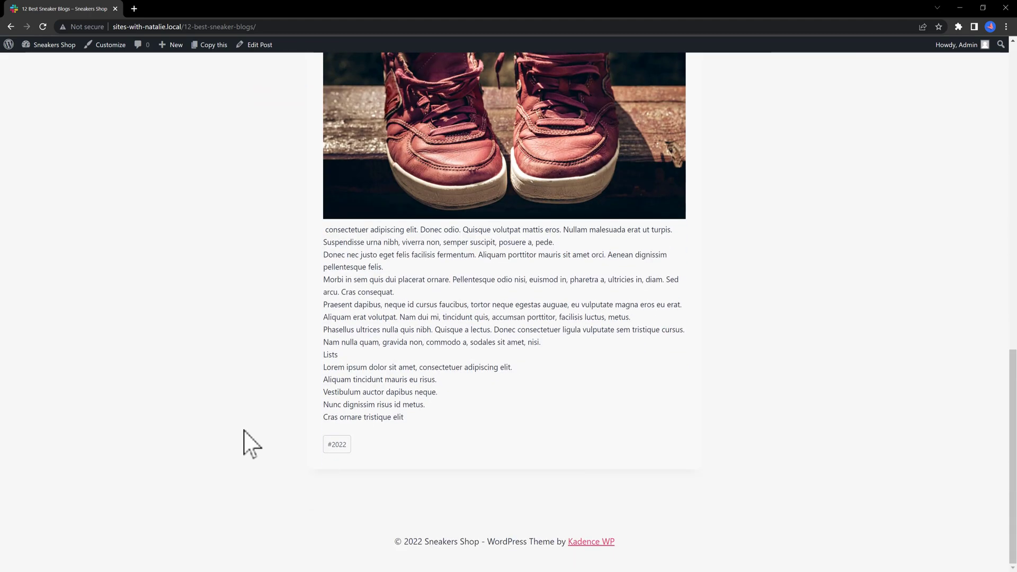
scroll(244, 430, up, 15)
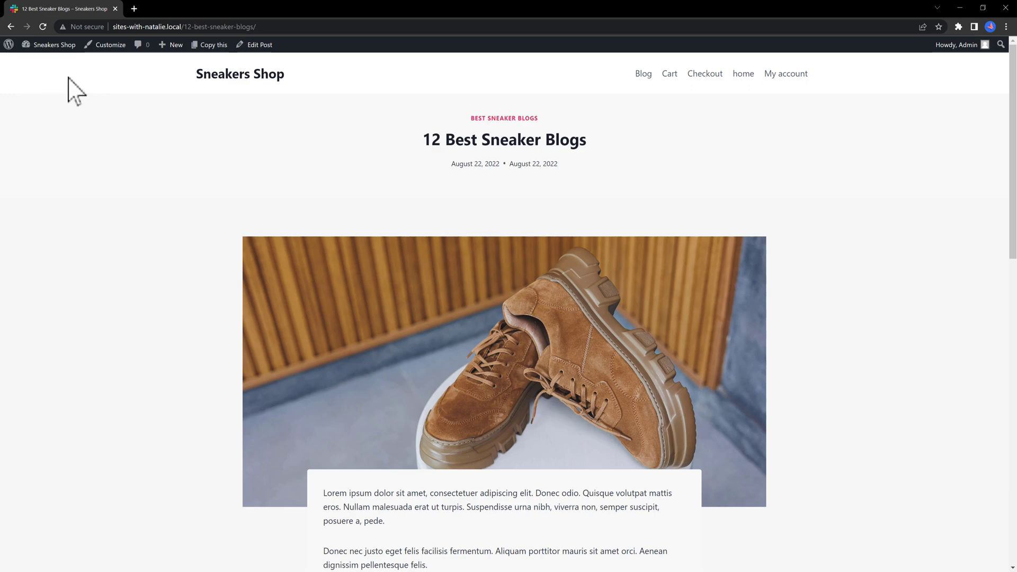
Create a new page titled "Contact Us" from the site dashboard and publish it
click(68, 49)
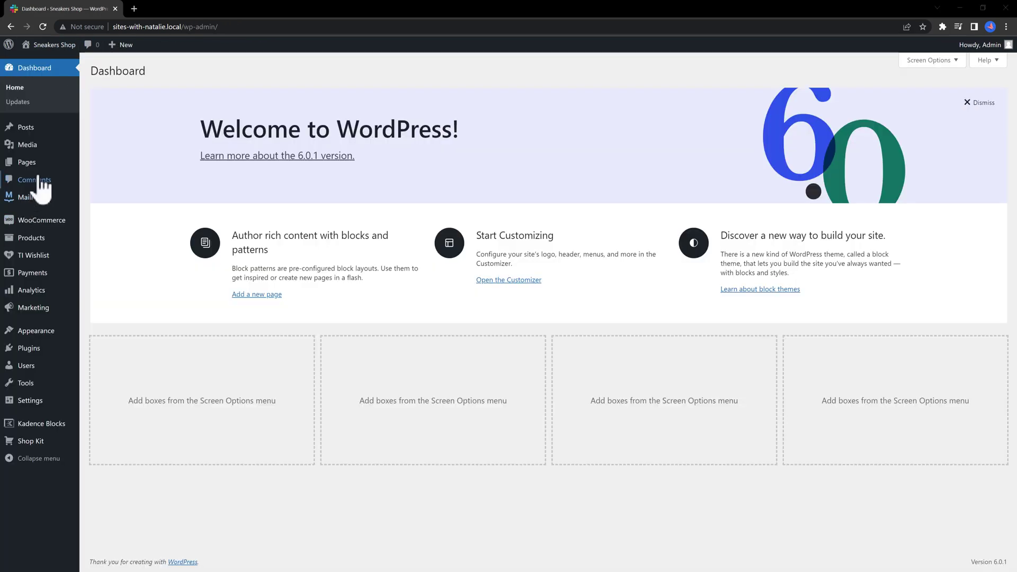
mouse_move(31, 164)
click(104, 180)
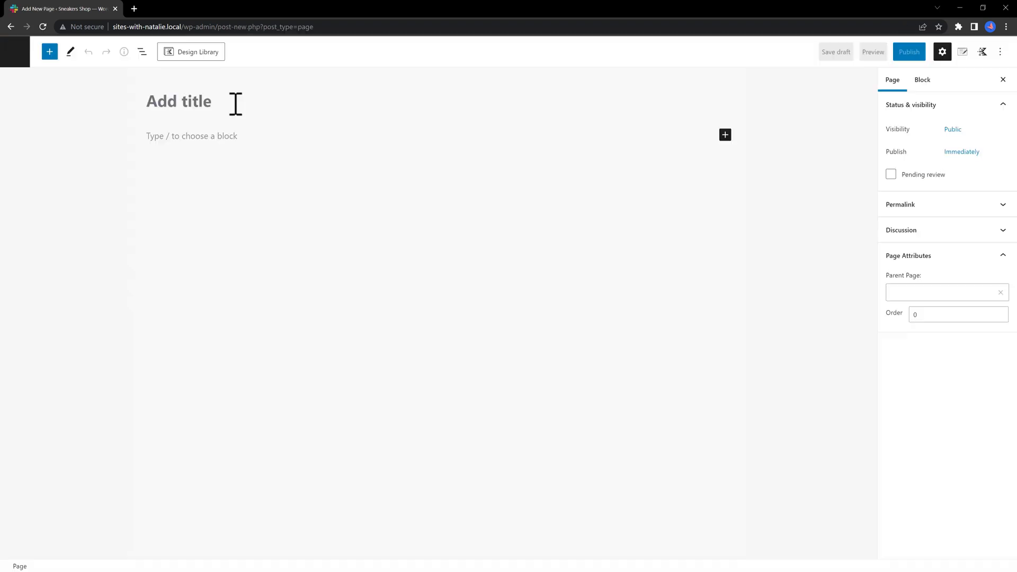
text(Contact Us)
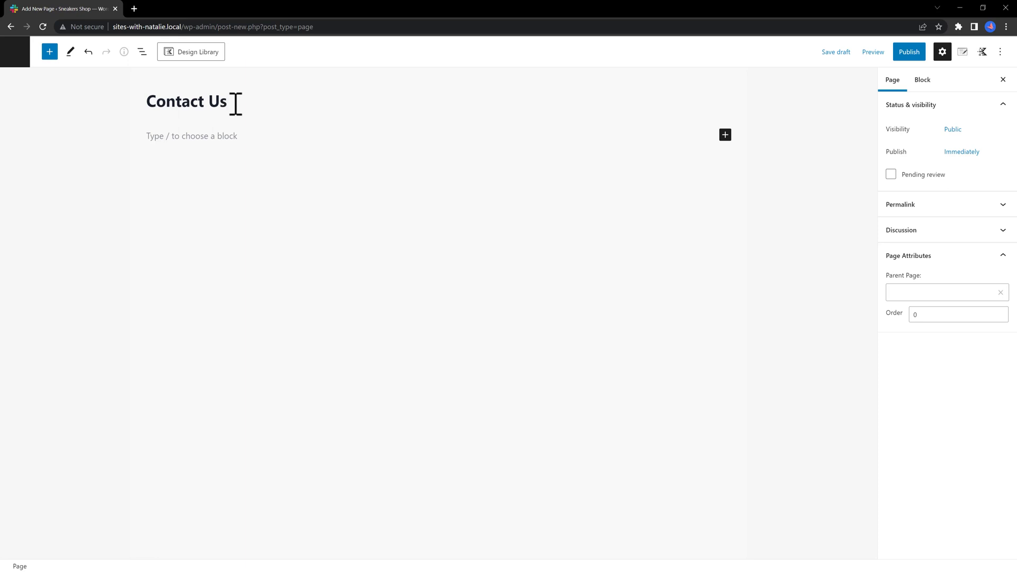
click(921, 57)
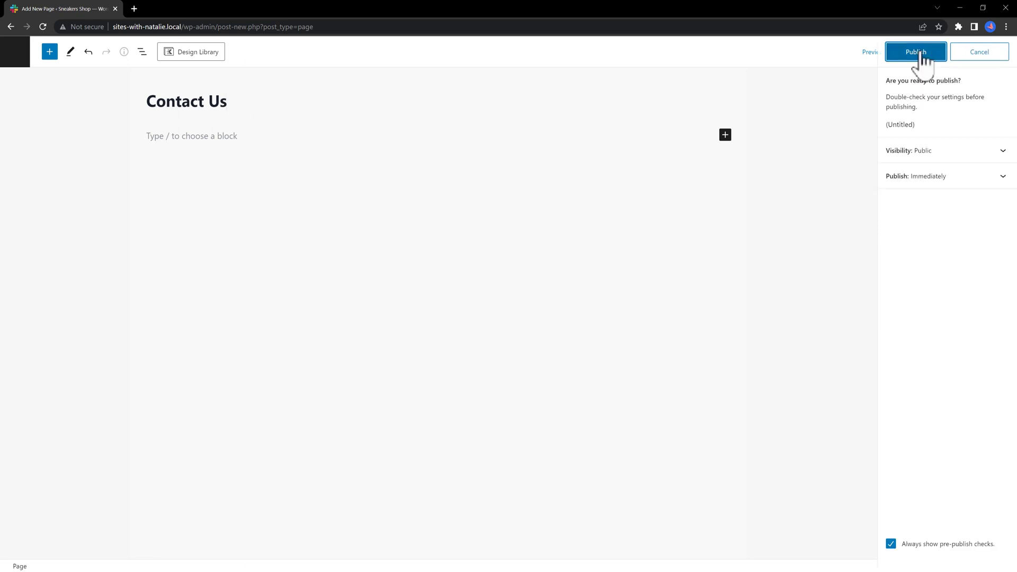
click(922, 53)
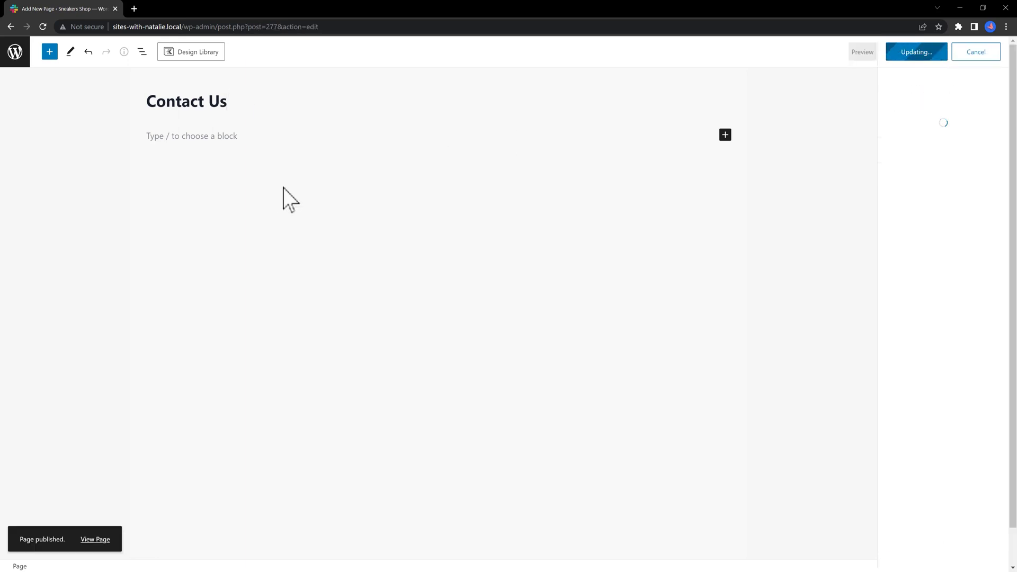
Insert the "Form 03" section from the Design Library's Form category into the Contact Us page and update the page
click(216, 55)
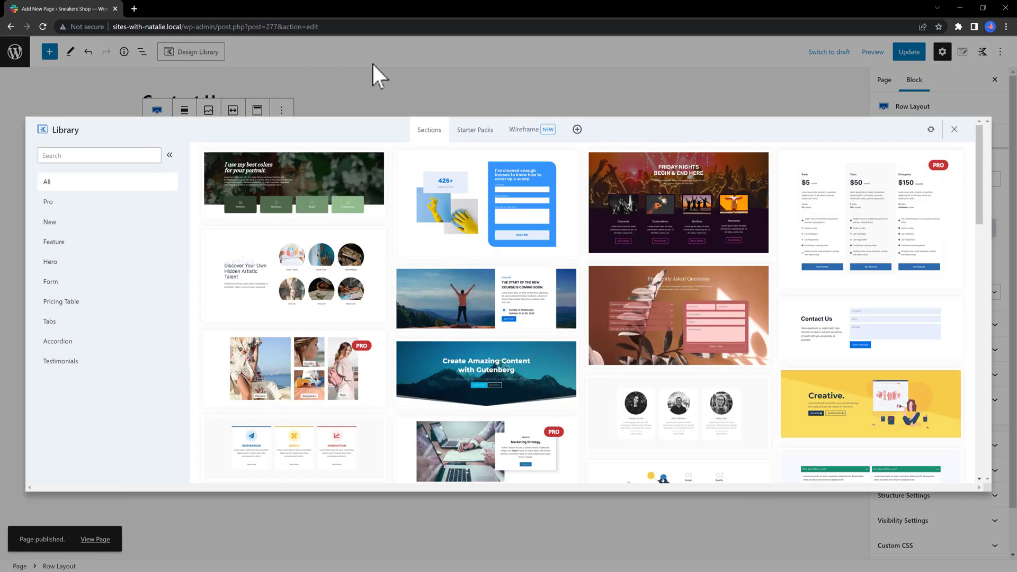
click(107, 154)
click(50, 282)
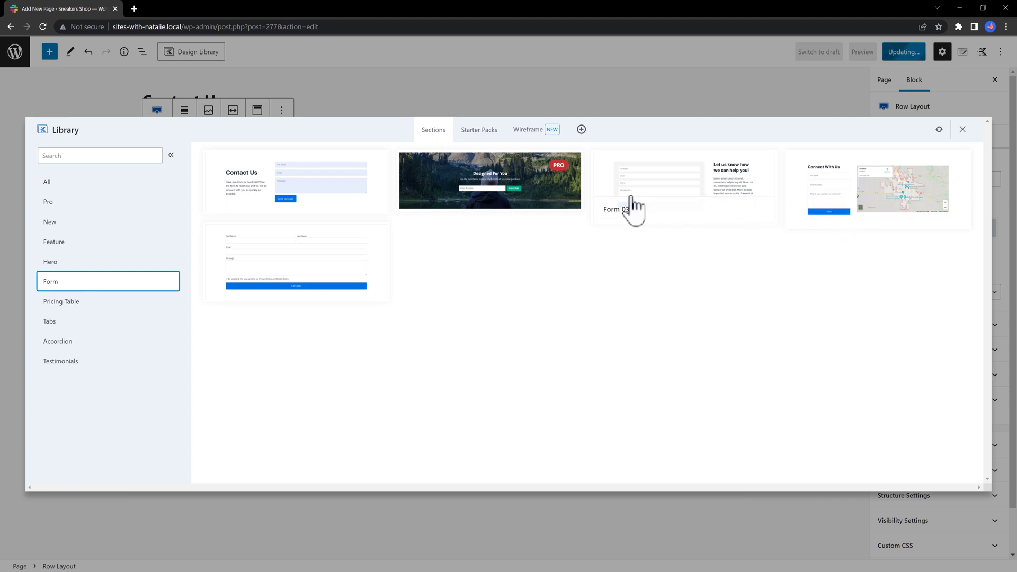
click(653, 185)
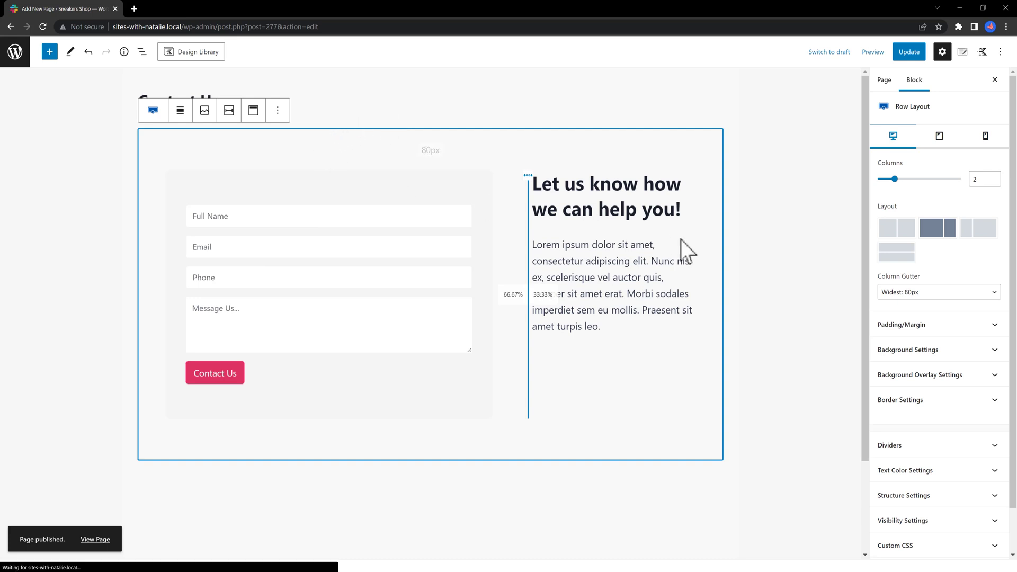
scroll(545, 219, down, 2)
scroll(545, 218, up, 2)
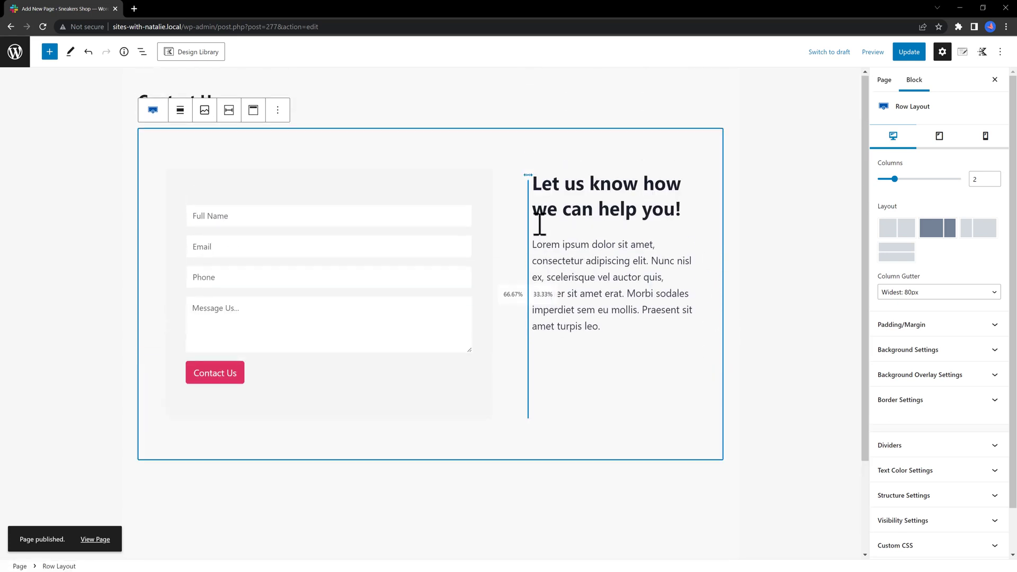
click(915, 52)
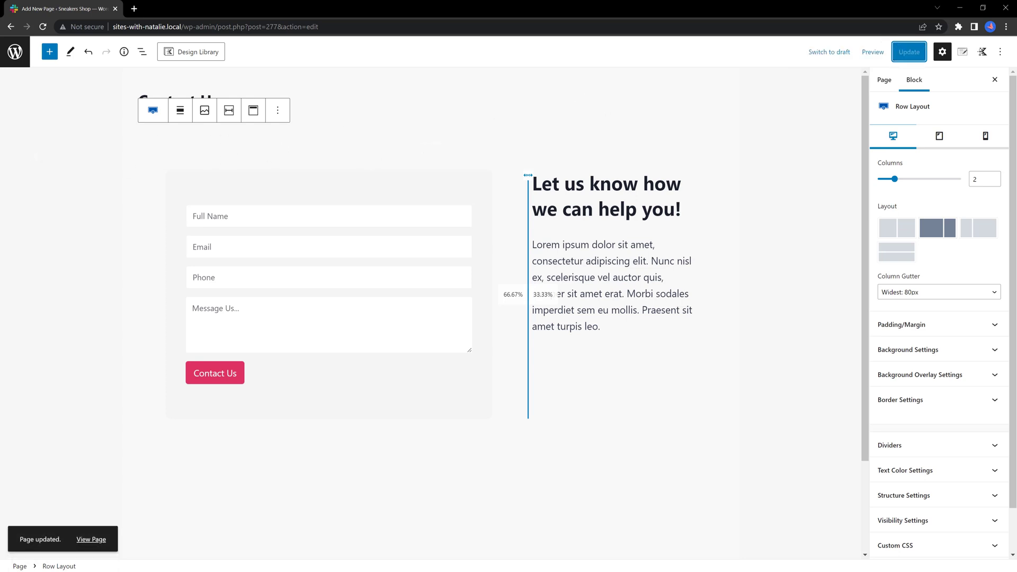
click(93, 540)
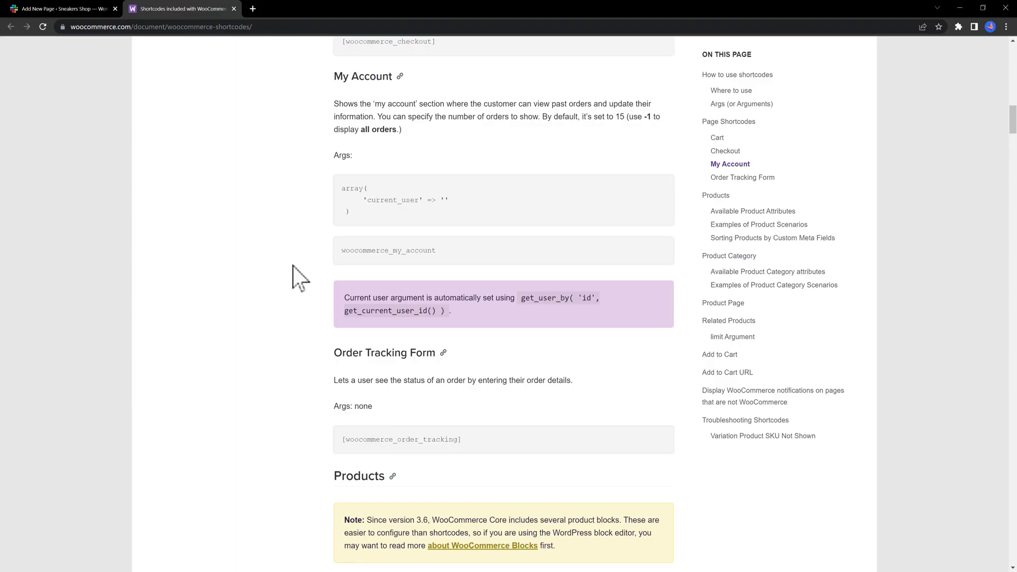
Find the Order Tracking Form entry in the WooCommerce shortcodes documentation and copy its shortcode [woocommerce_order_tracking]
scroll(292, 266, up, 7)
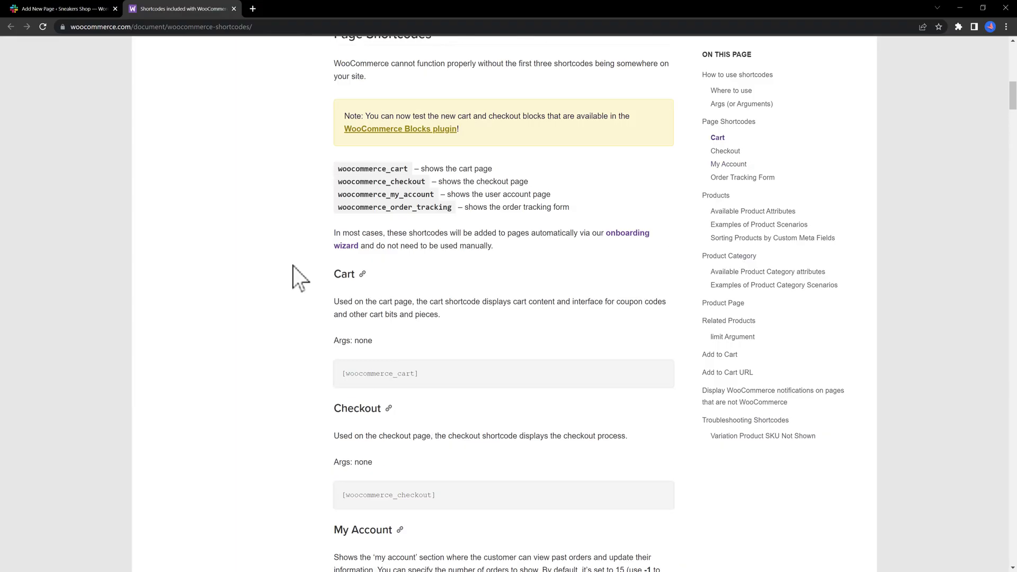
scroll(300, 278, up, 12)
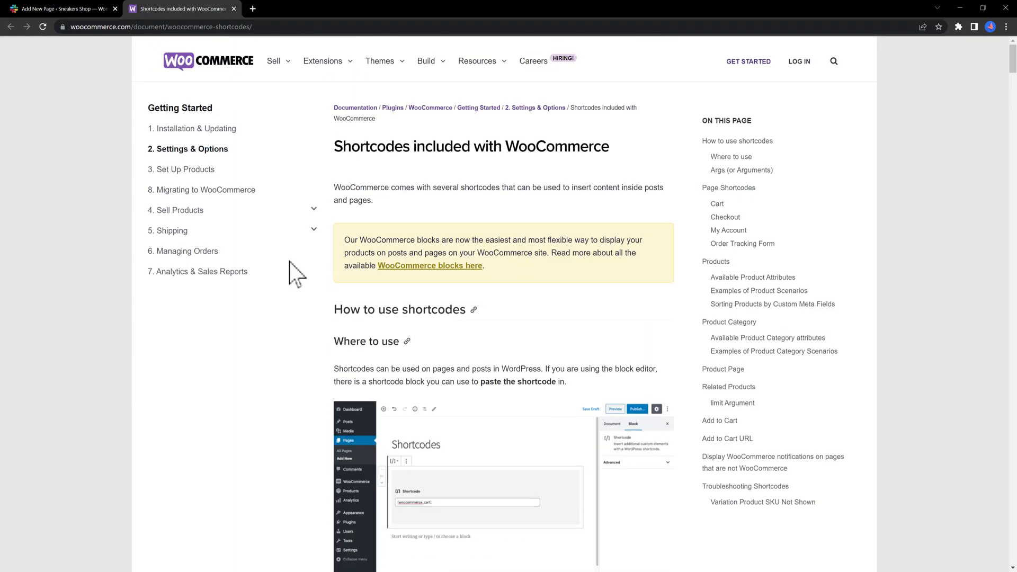
scroll(296, 274, down, 10)
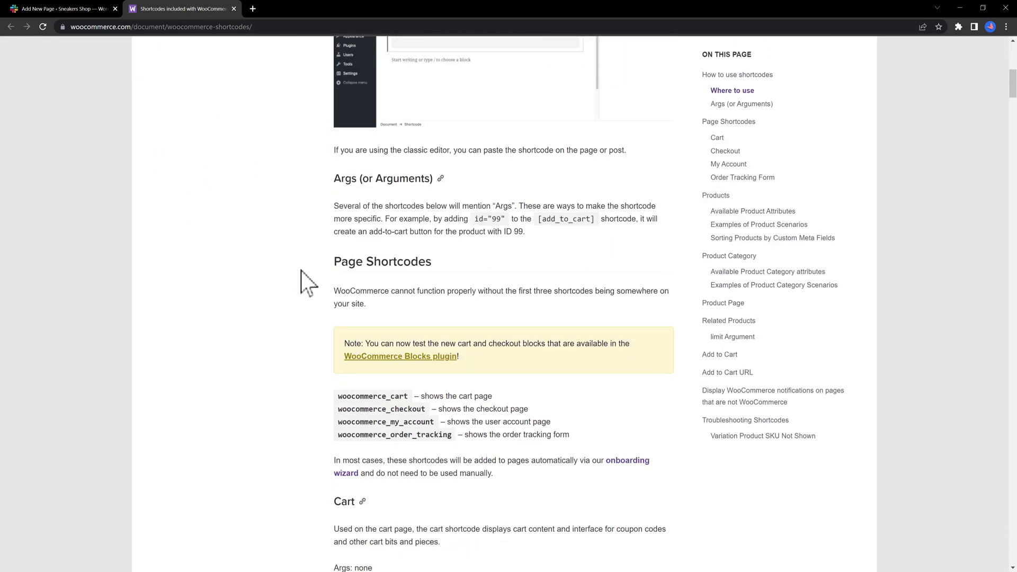
scroll(308, 283, down, 15)
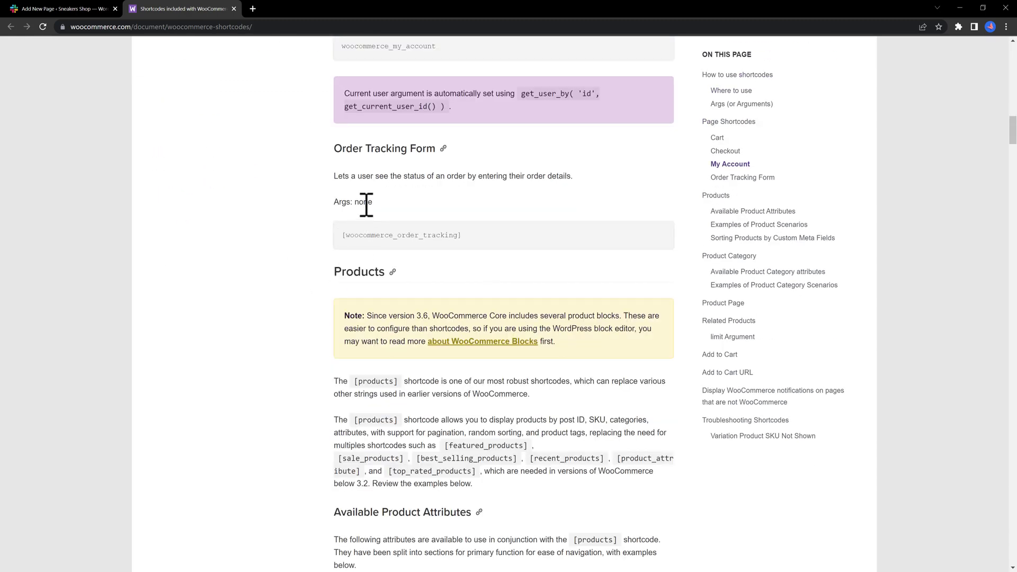
drag(342, 236, 477, 250)
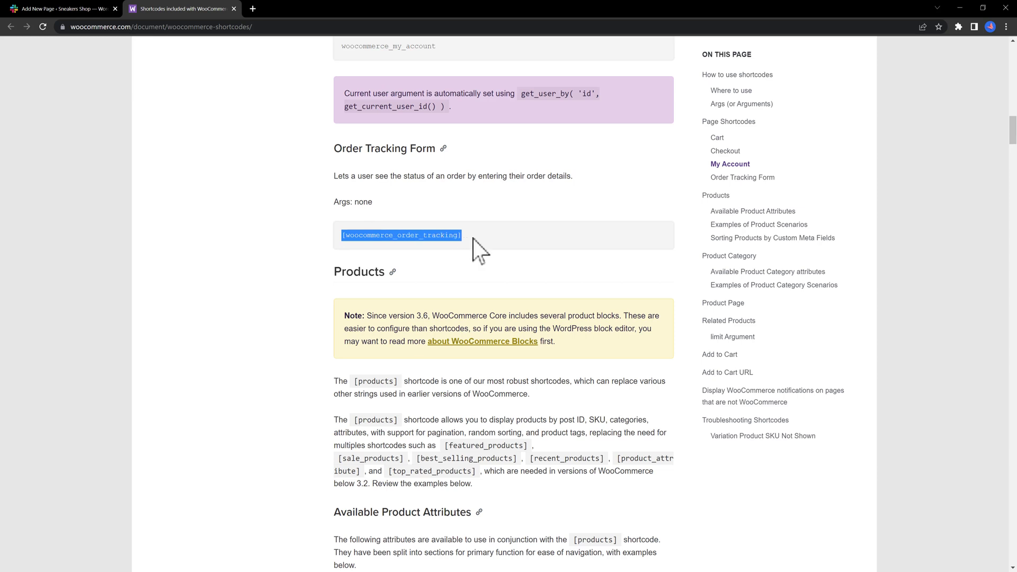
right_click(447, 235)
click(467, 247)
Add a Shortcode block containing [woocommerce_order_tracking] to the Tracking page and update the page
click(118, 7)
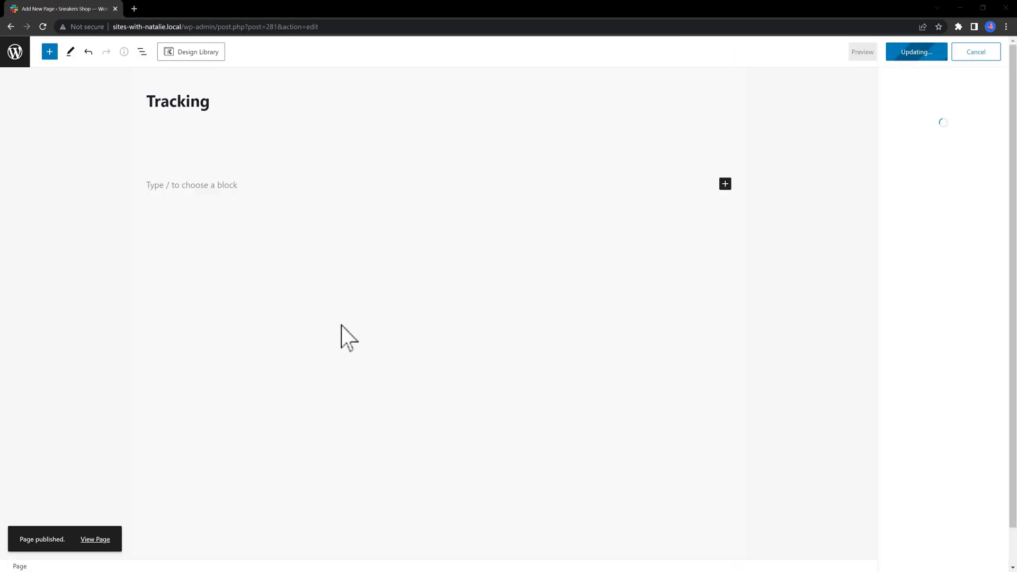
click(725, 184)
text(shortcode)
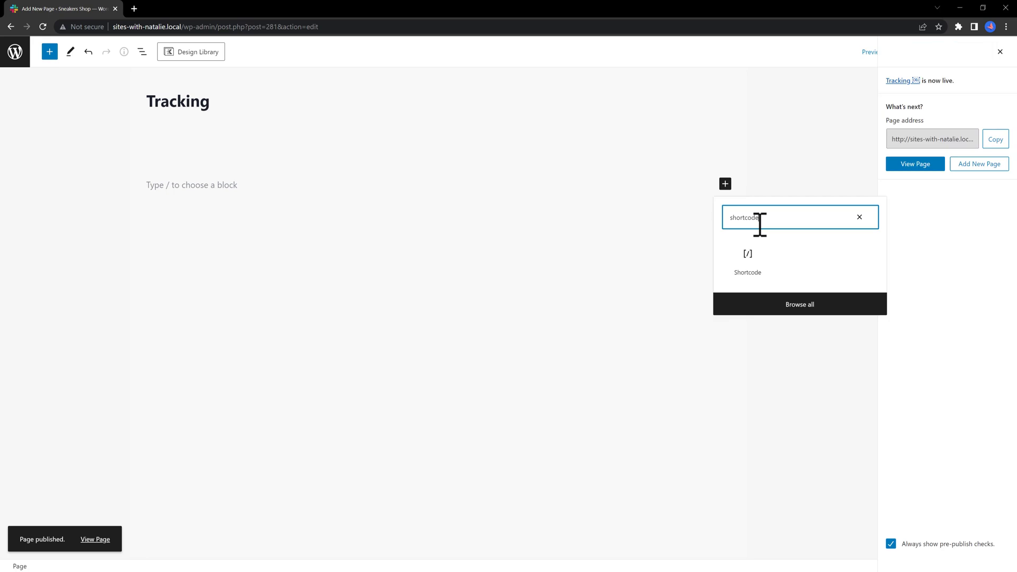
click(745, 265)
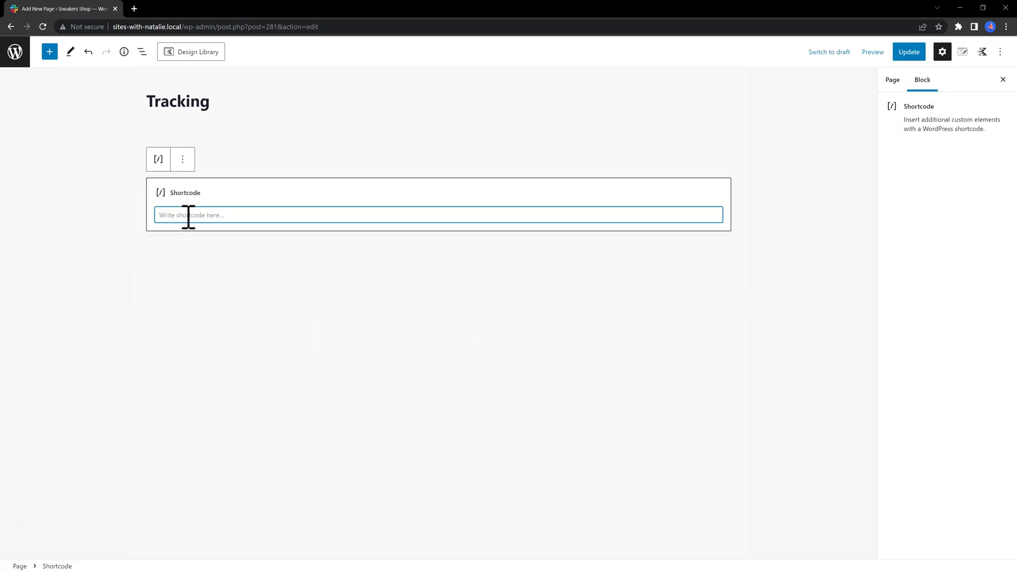
key(ctrl+v)
key(ctrl+s)
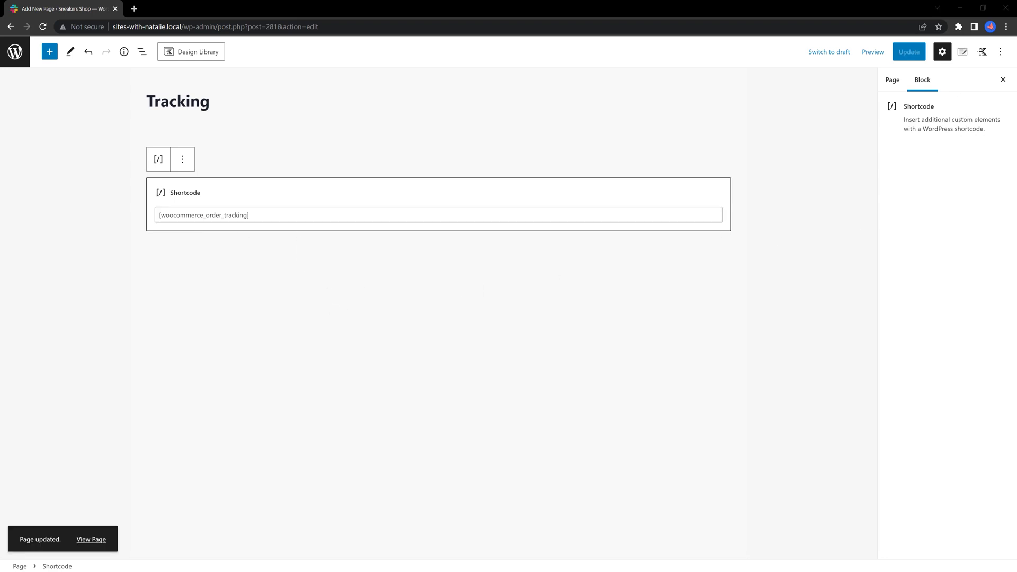
click(91, 539)
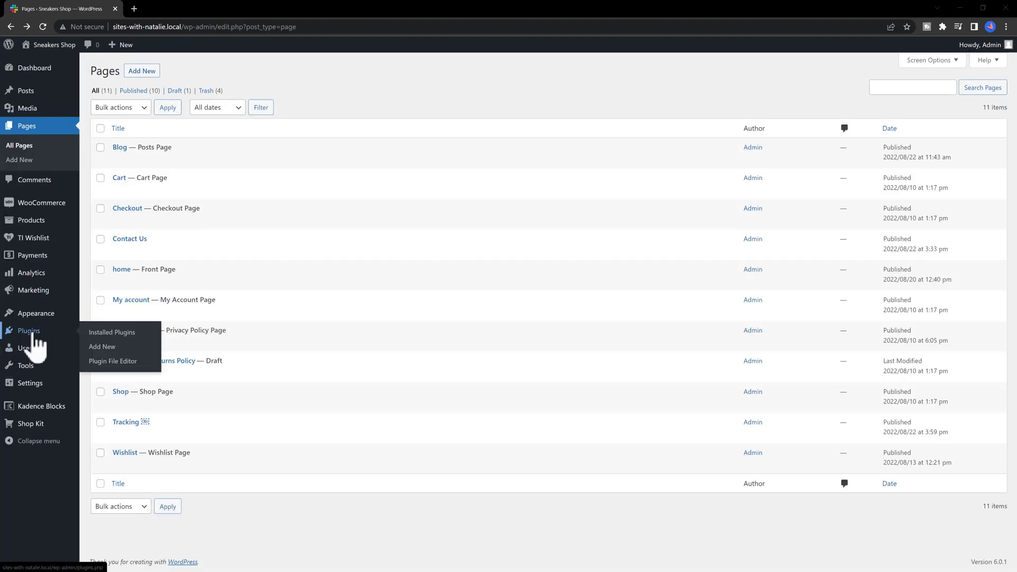
Create a new navigation menu named "Main" in the site's Appearance settings
mouse_move(32, 315)
click(95, 359)
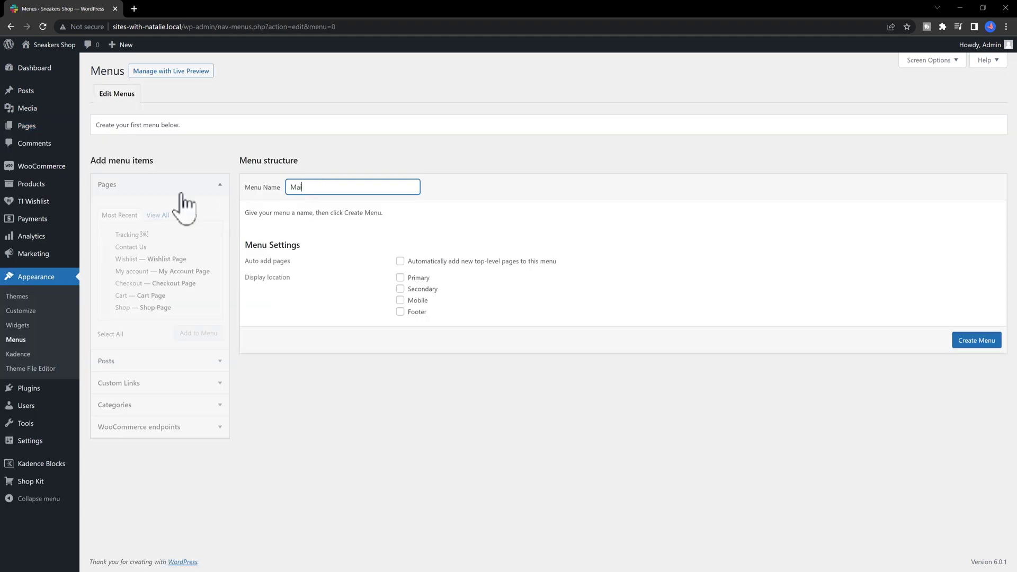
text(Main)
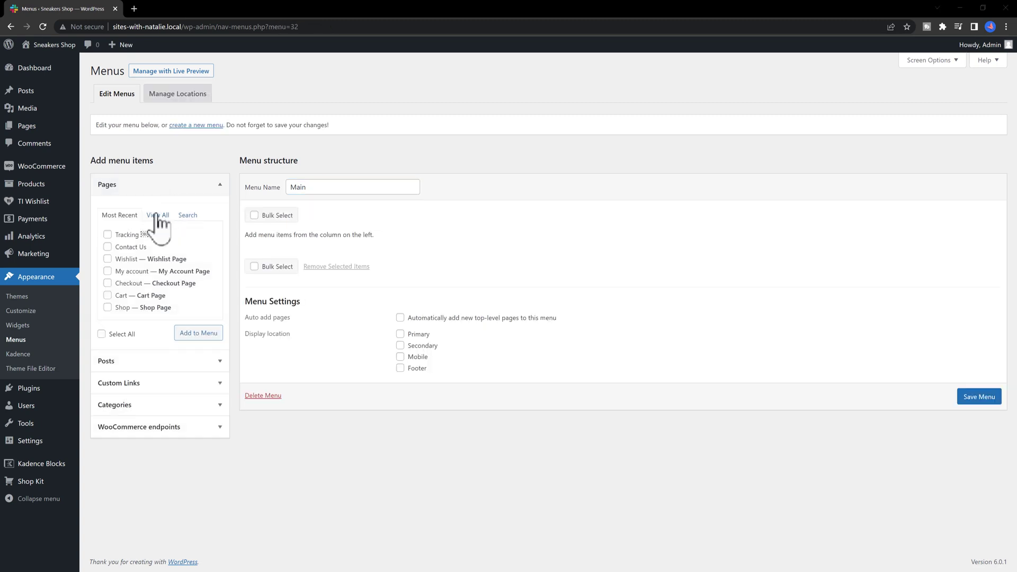
Add the home, Blog, Cart, Checkout, Contact Us, Shop and Tracking pages to the Main menu and move Shop directly below home
click(157, 215)
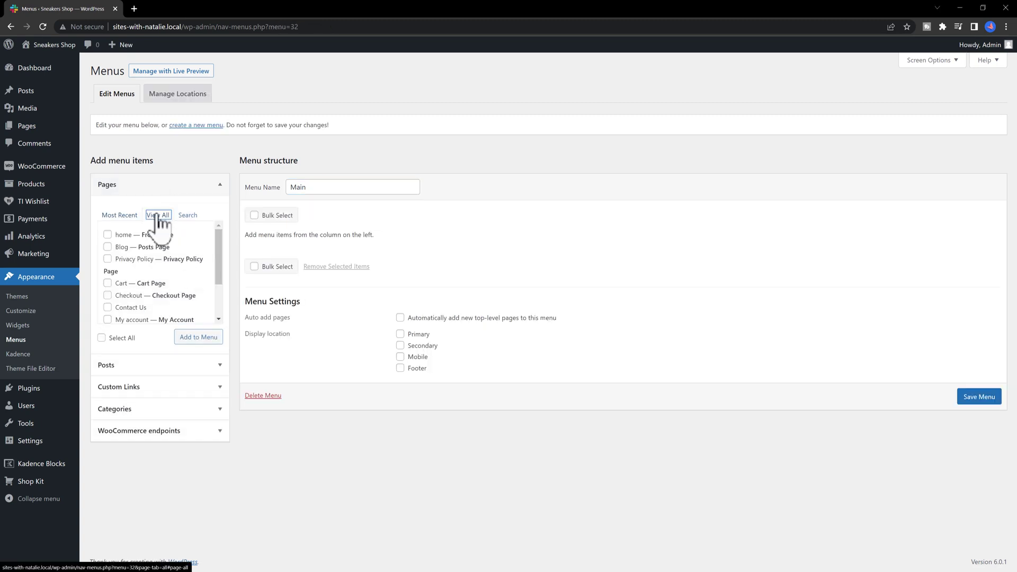
click(107, 235)
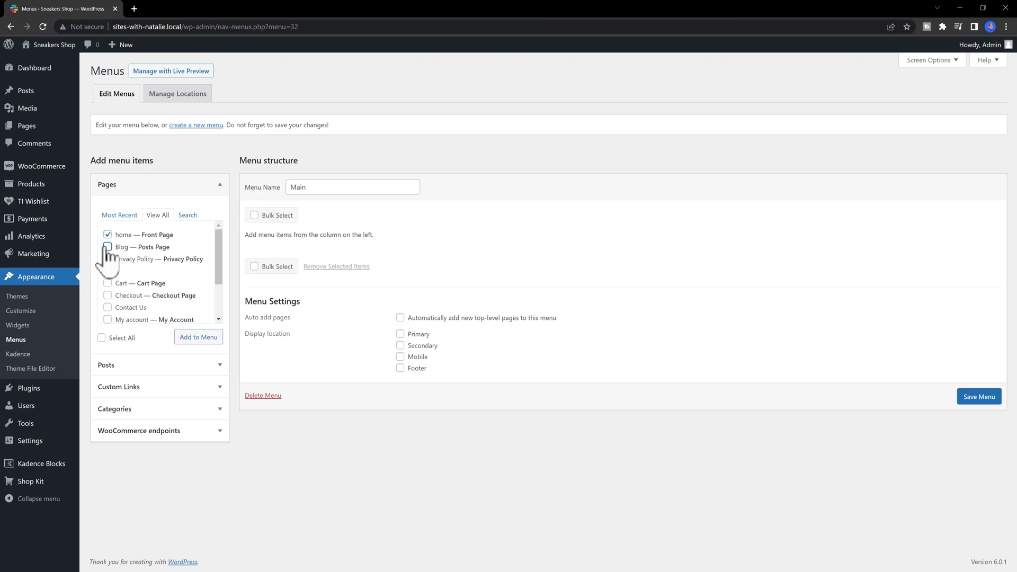
click(108, 247)
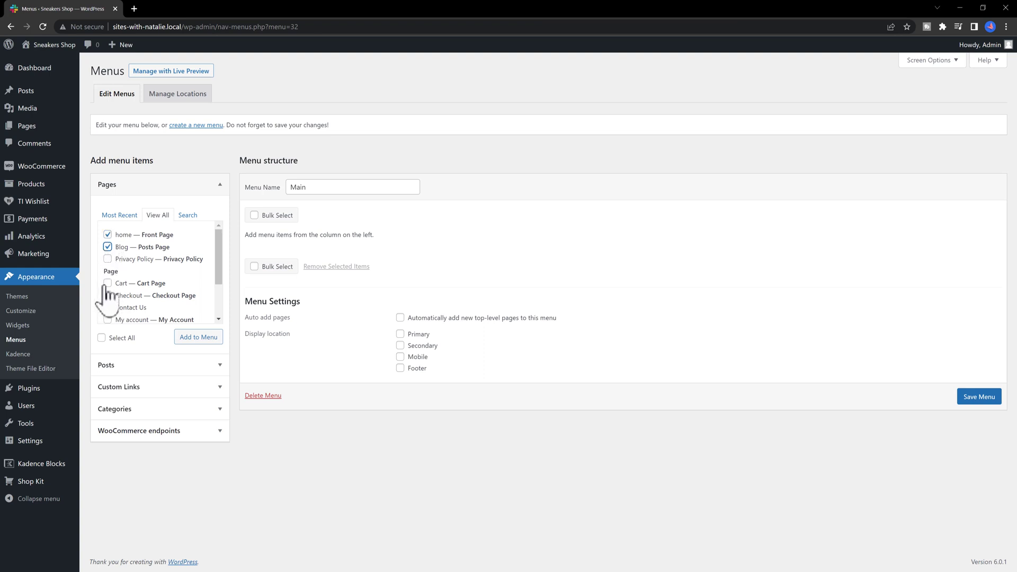
click(108, 284)
click(107, 295)
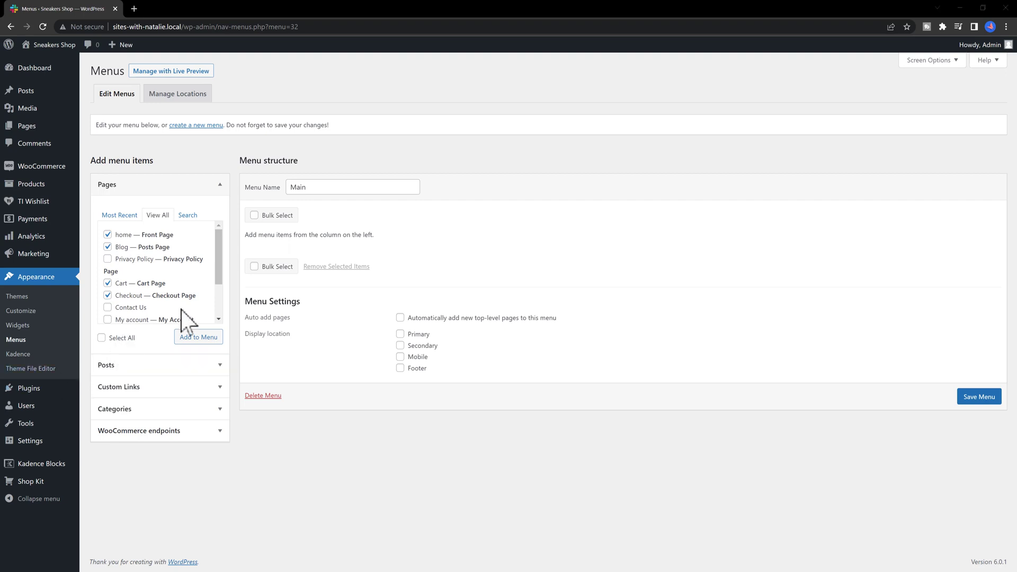
drag(221, 286, 221, 295)
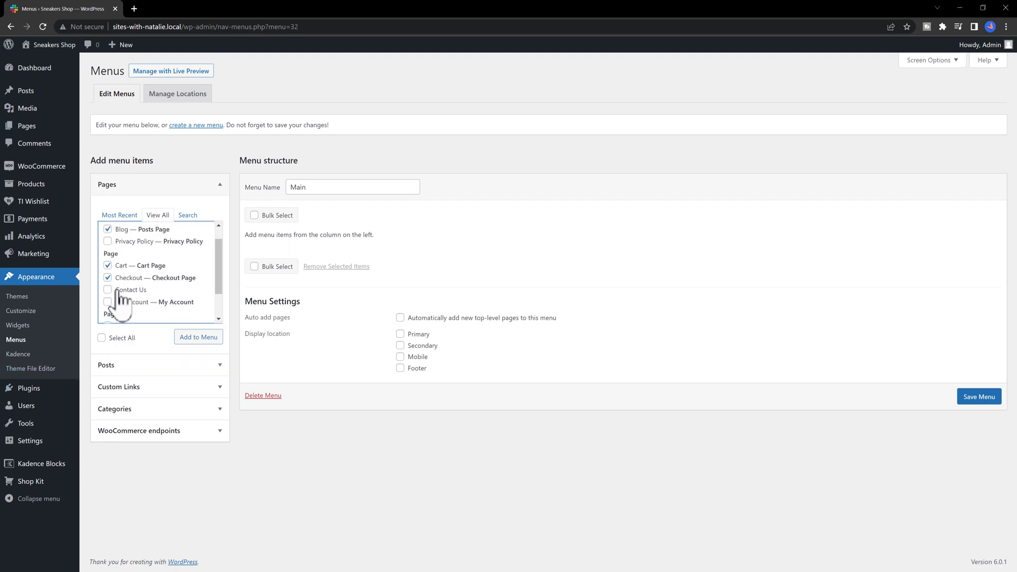
scroll(159, 307, down, 2)
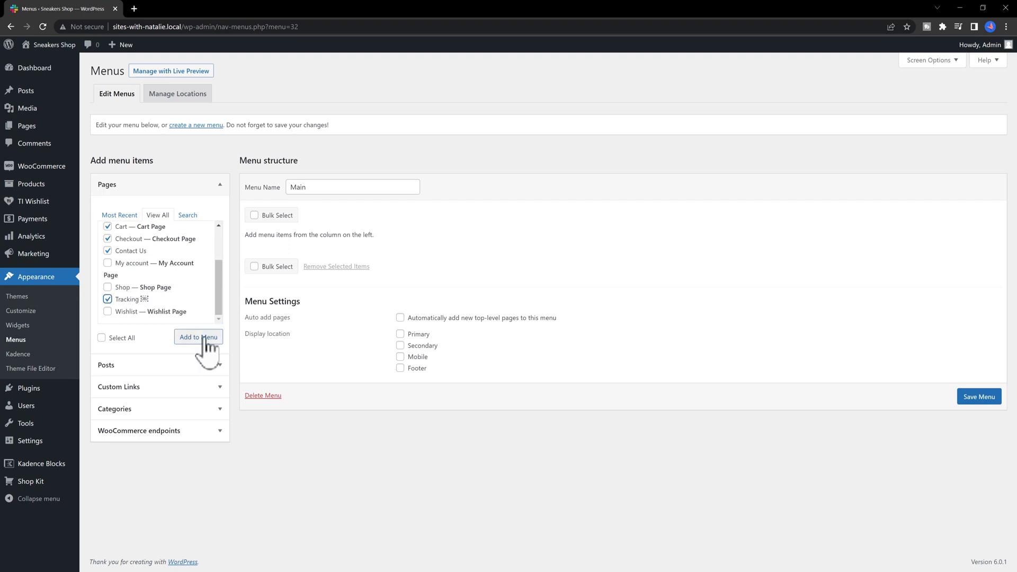
click(198, 337)
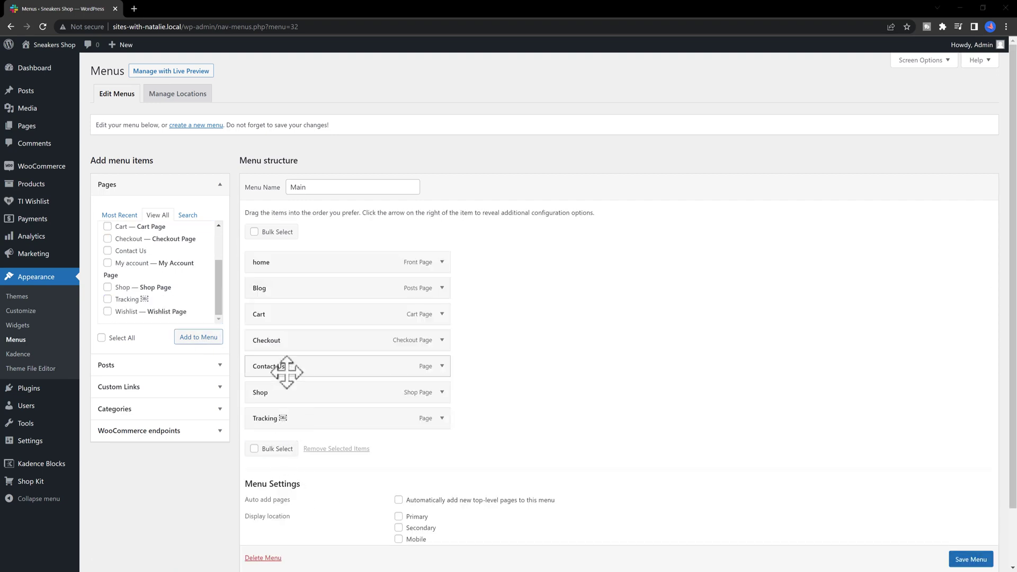
drag(289, 394, 295, 302)
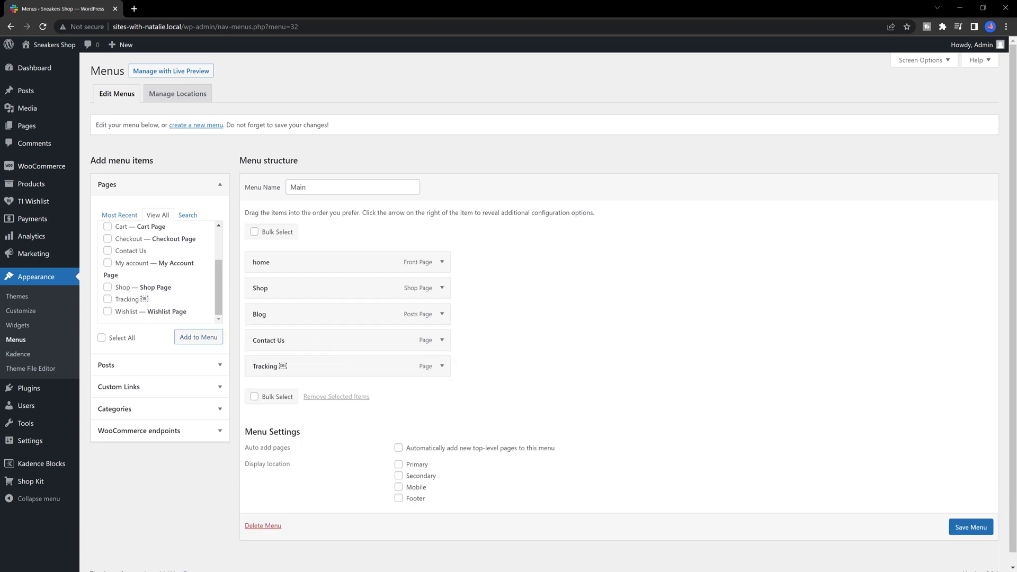
Show product categories among the available menu items and add the Women and Men categories to the Main menu
click(947, 61)
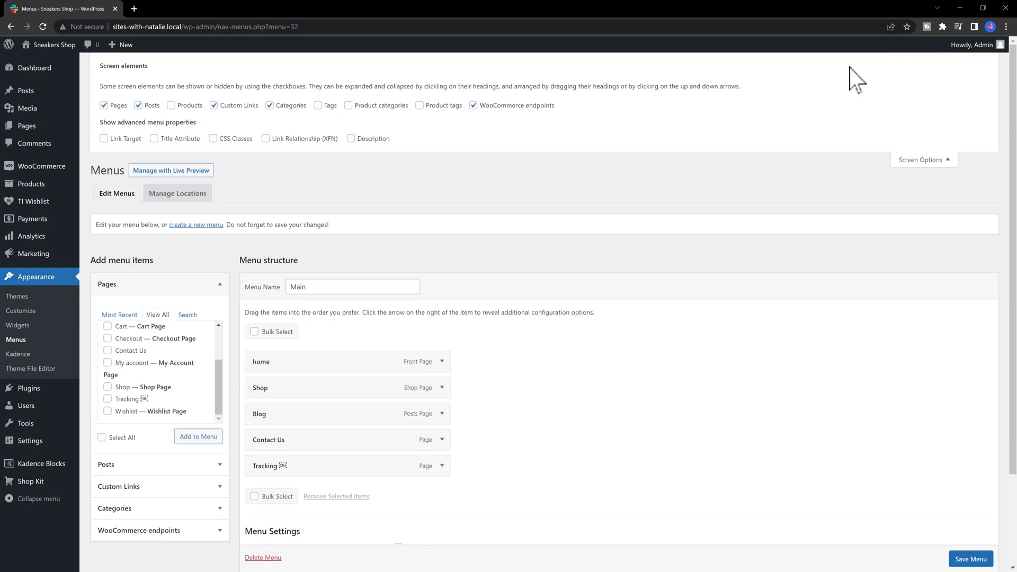
click(348, 105)
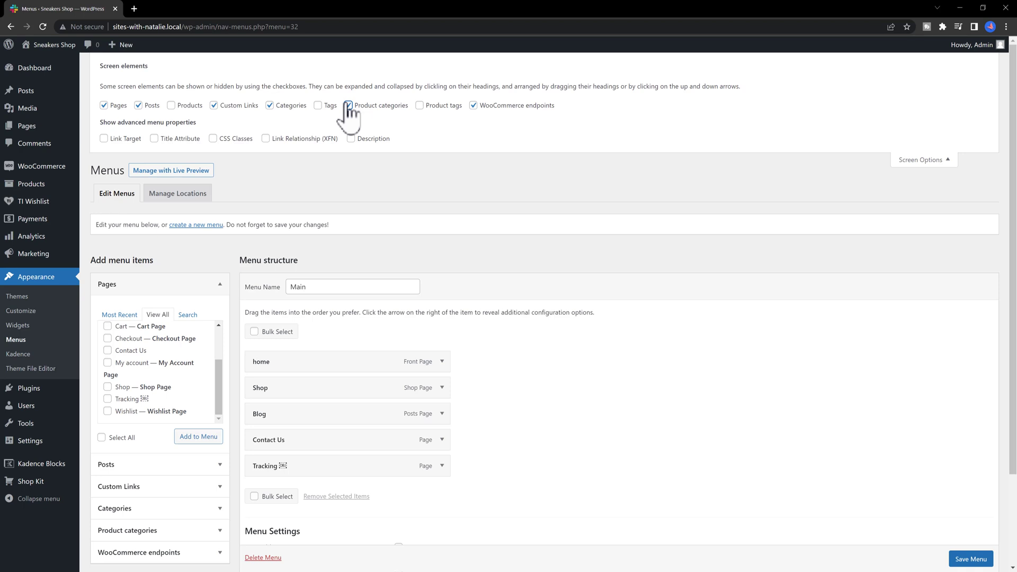
click(927, 160)
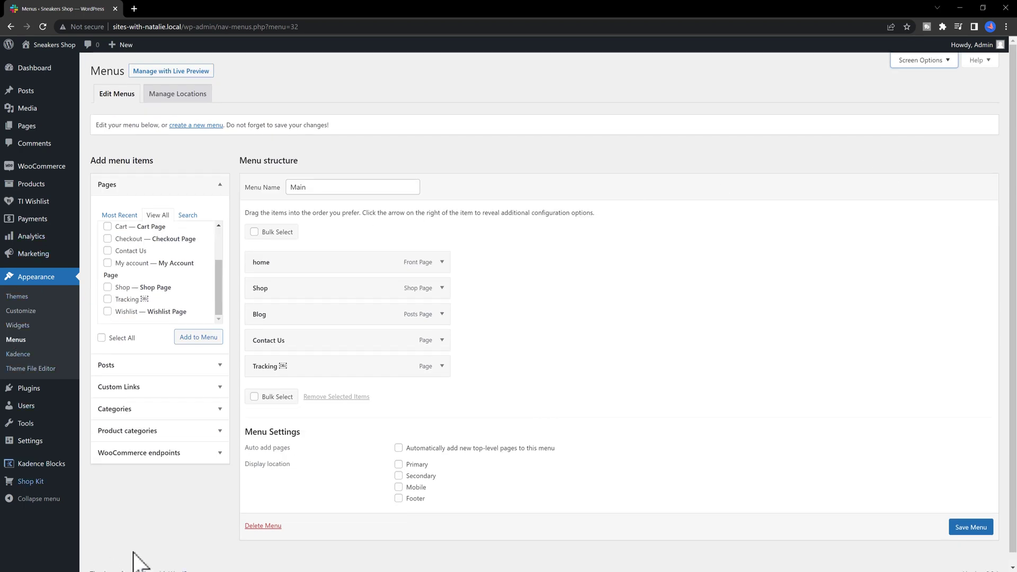
click(151, 435)
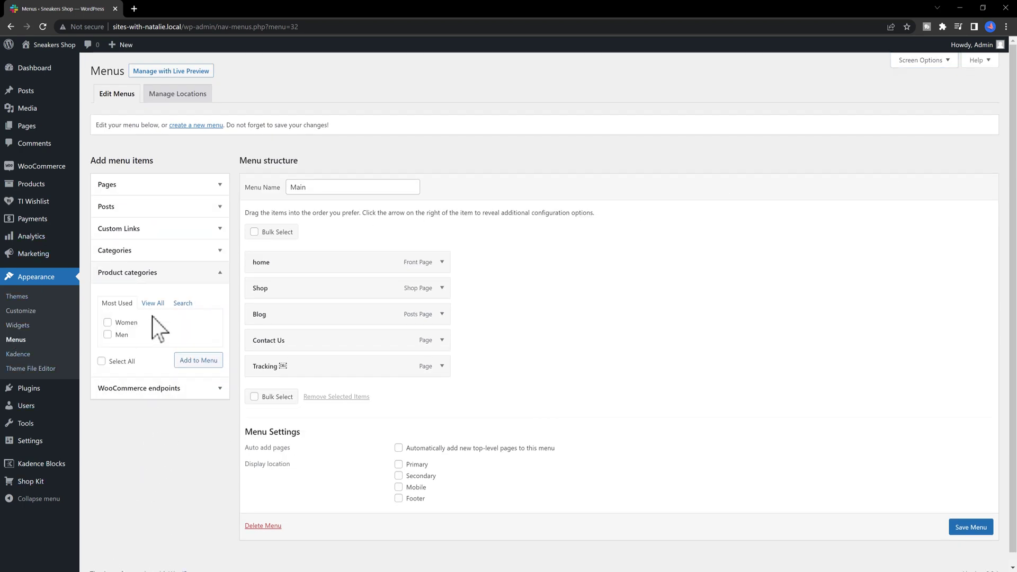
click(109, 362)
click(199, 362)
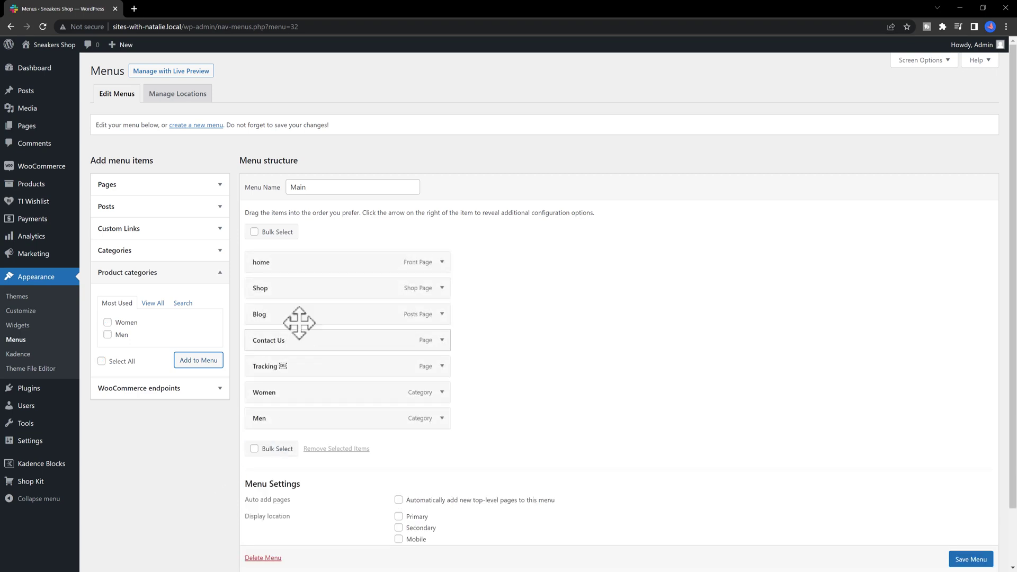
Nest Women and Men as sub items of Shop and save the Main menu with the Primary display location
drag(290, 393, 302, 317)
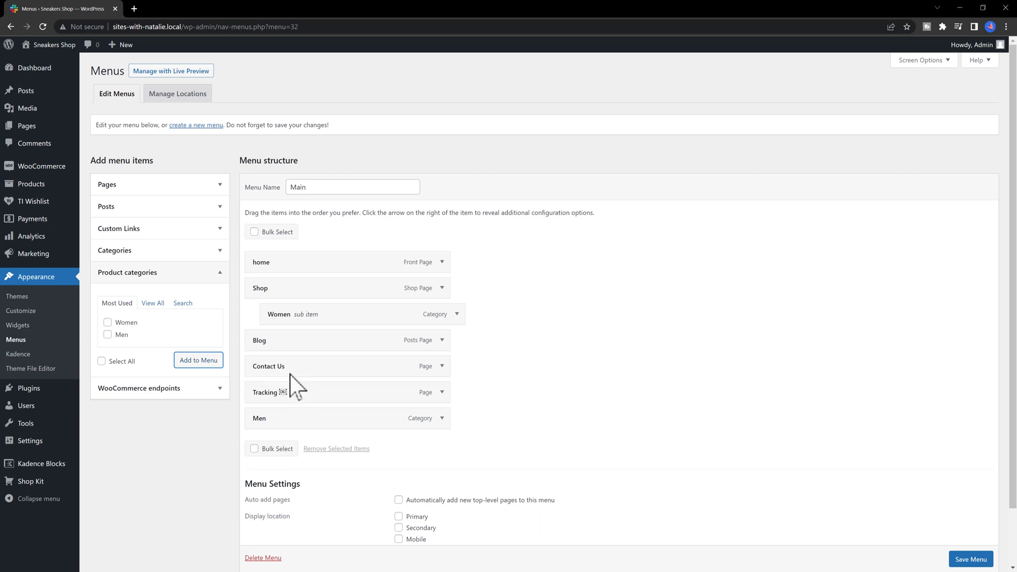
drag(286, 424, 302, 348)
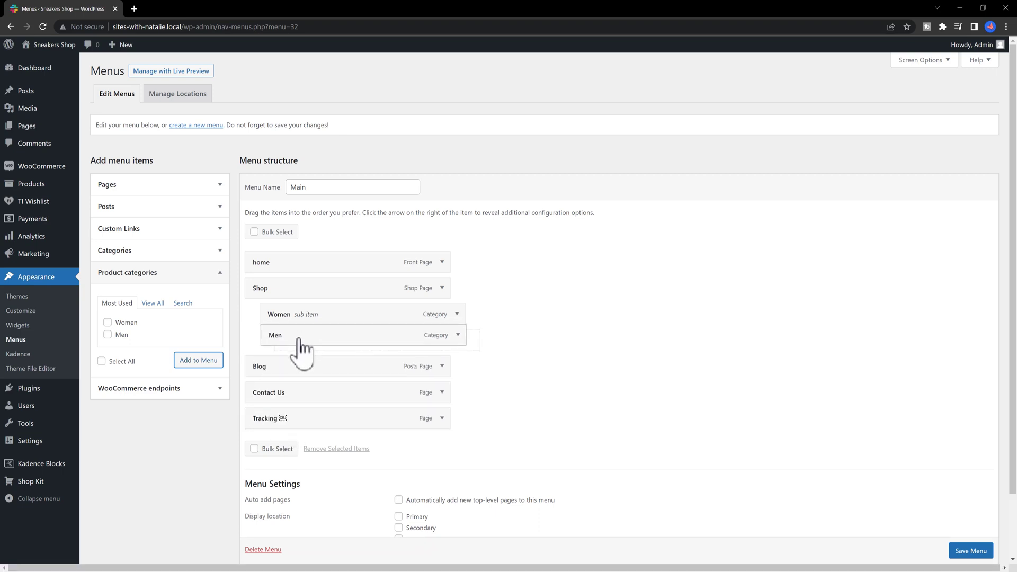
scroll(819, 511, down, 2)
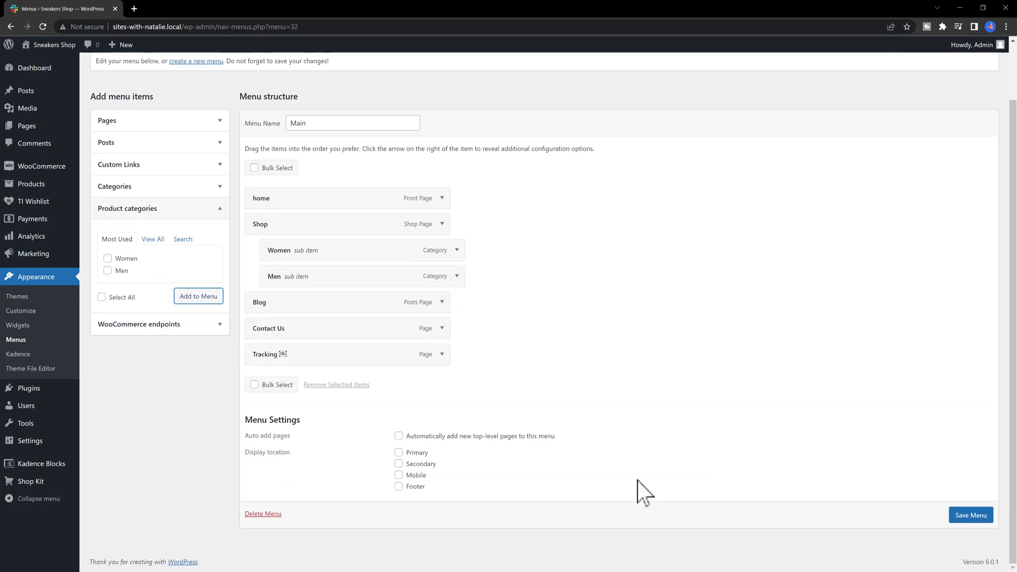
click(399, 453)
click(973, 516)
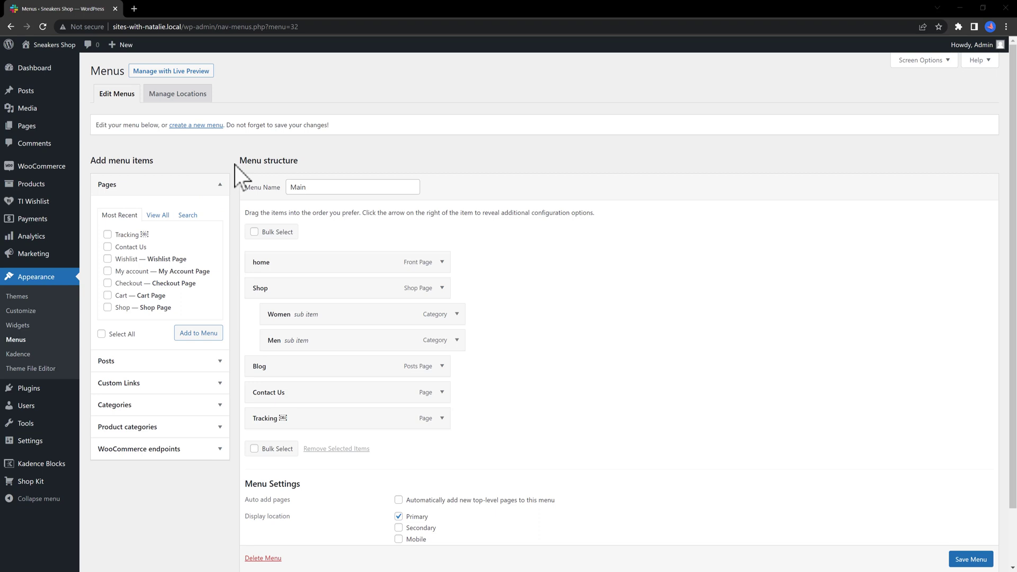
Create another navigation menu named "Shop Menu"
click(199, 125)
text(Shop Menu)
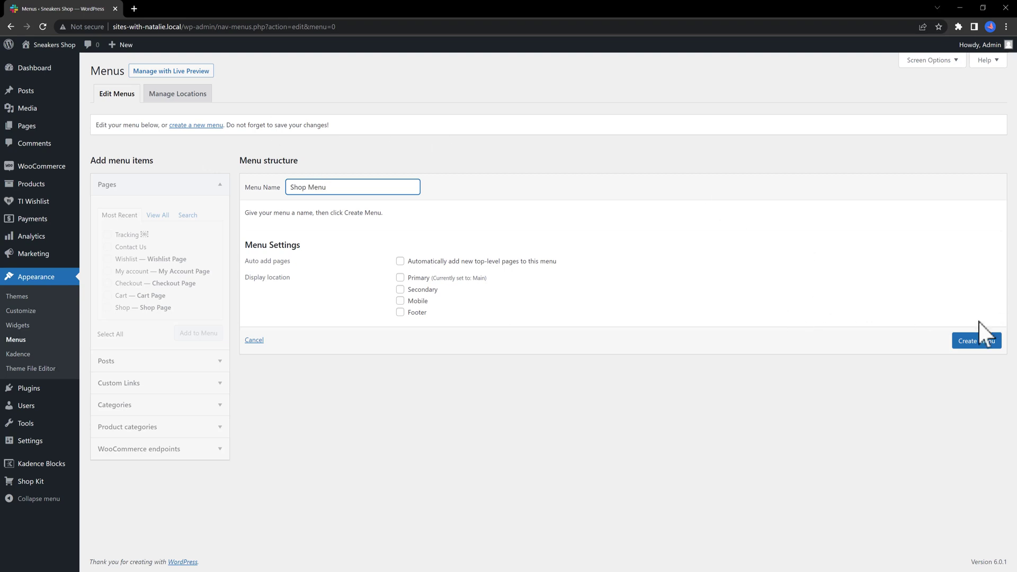
click(975, 343)
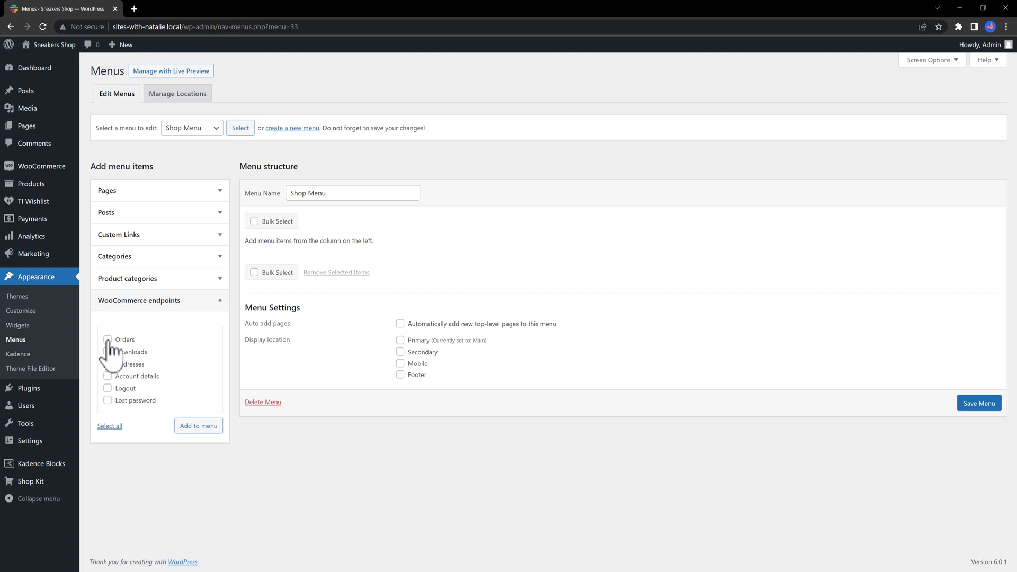
Add the My account page and the Orders and Logout WooCommerce endpoints to the Shop Menu
click(107, 340)
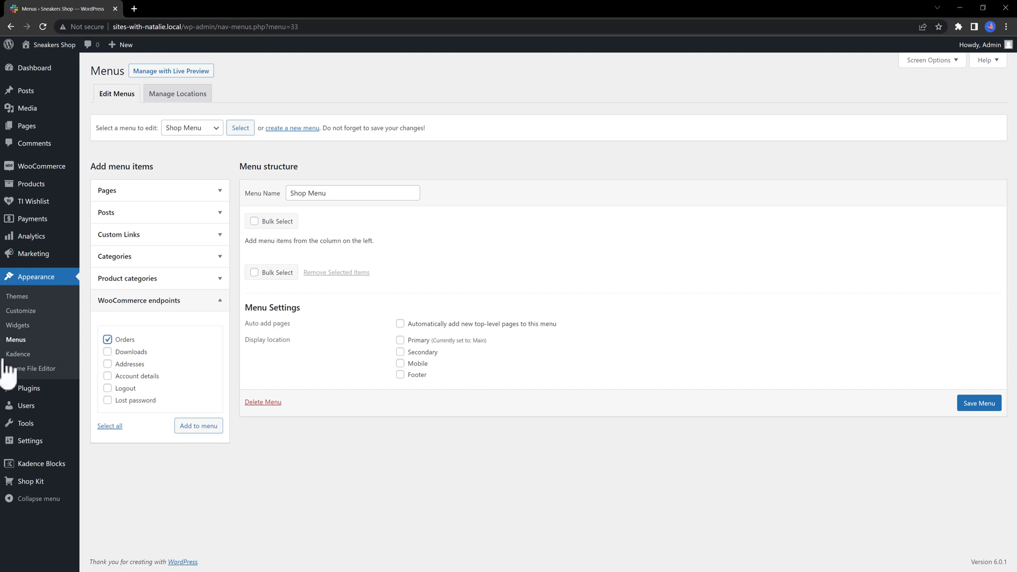
click(107, 388)
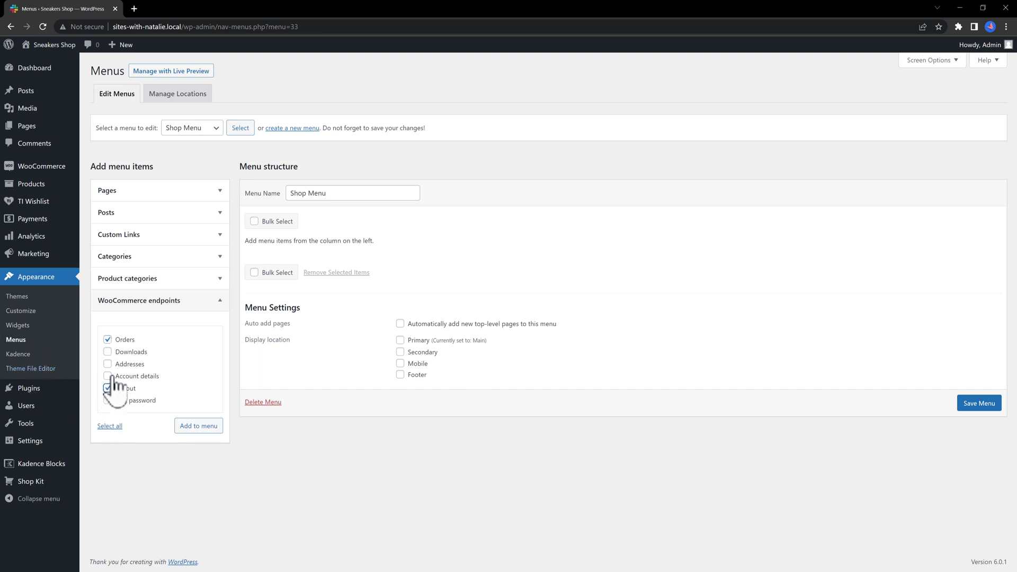
click(129, 192)
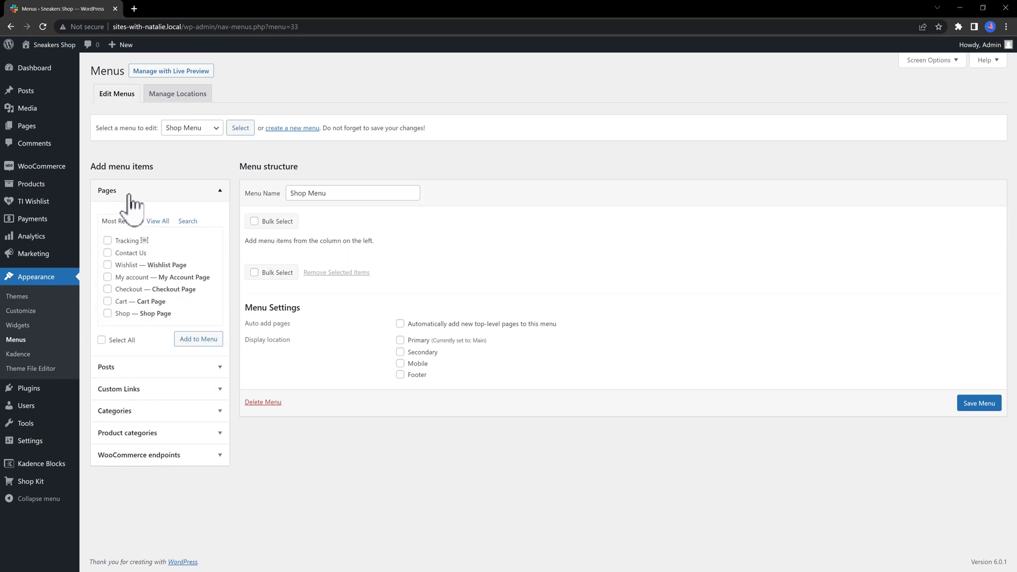
click(108, 277)
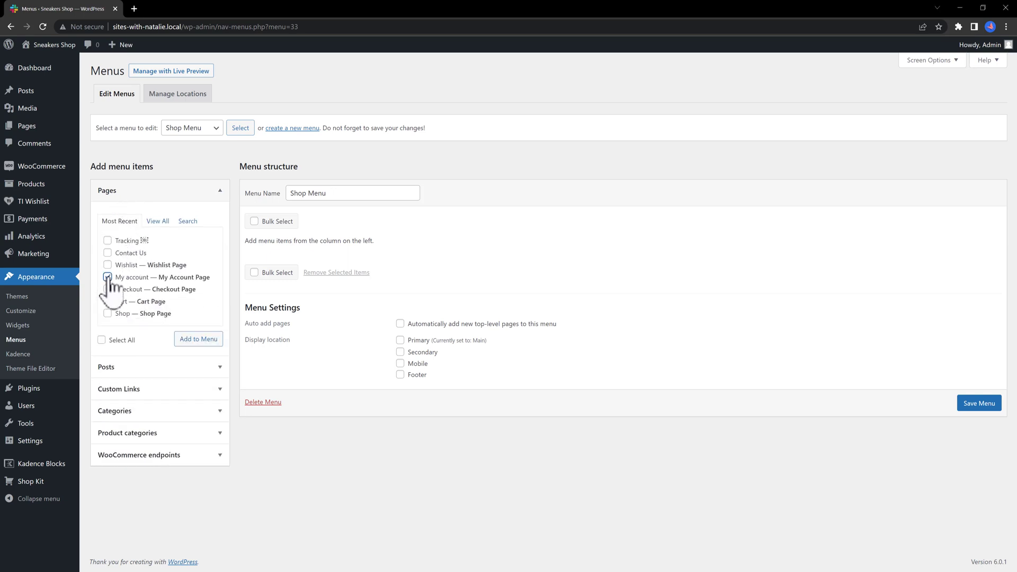
click(200, 340)
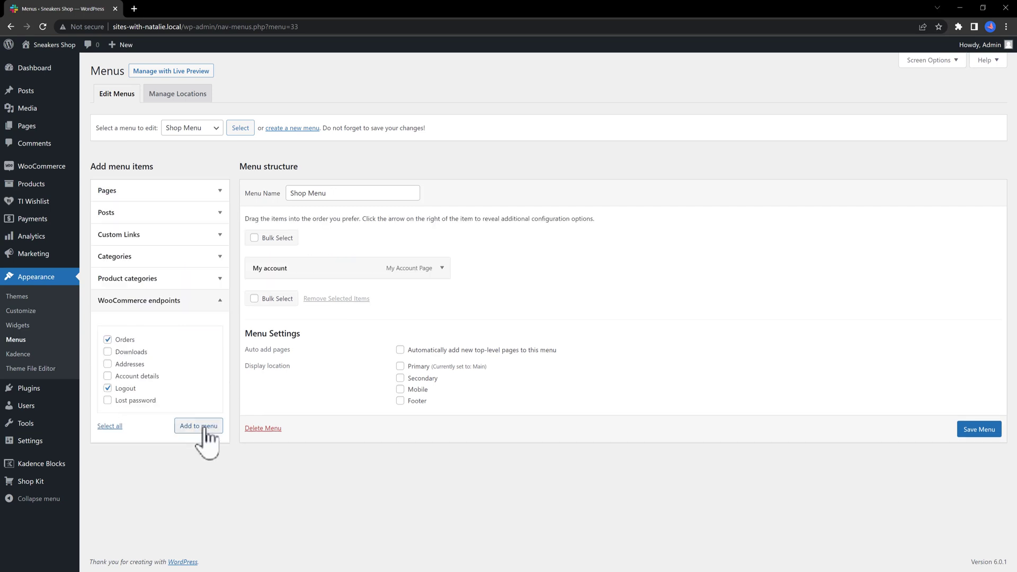
click(197, 427)
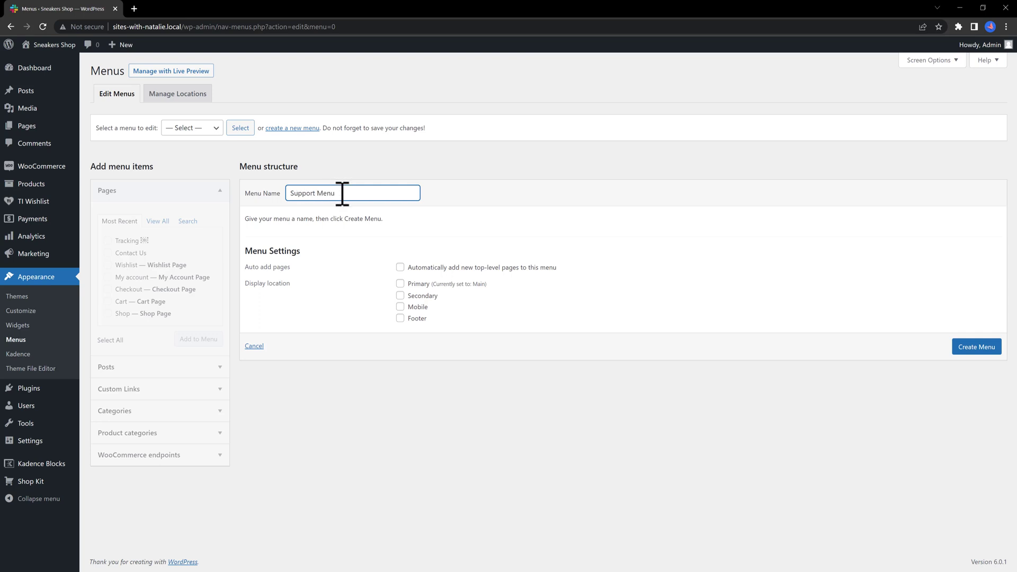
Create a menu named "Support Menu" and add the Shop, Tracking and Wishlist pages to it
click(976, 349)
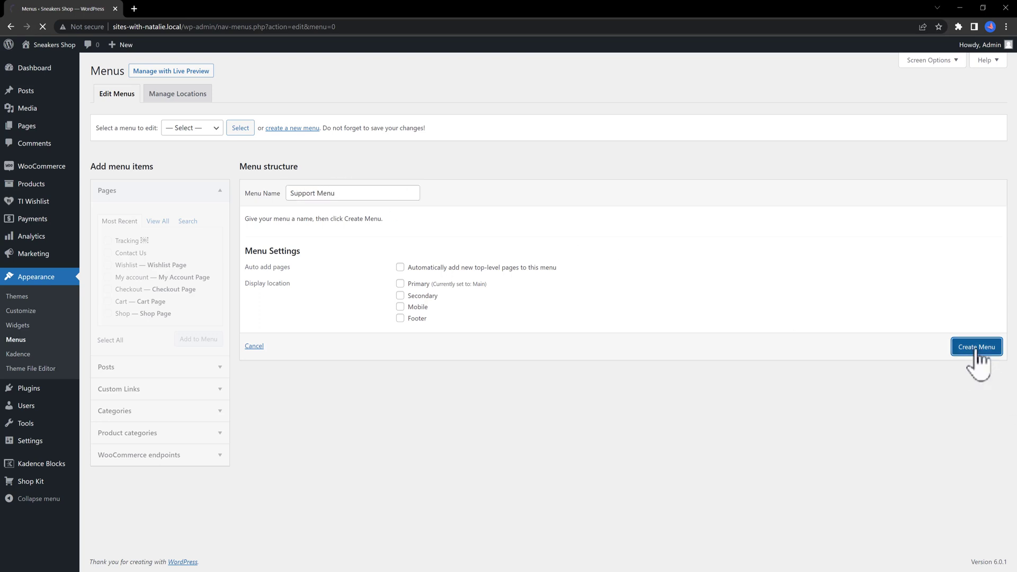
click(107, 344)
click(199, 370)
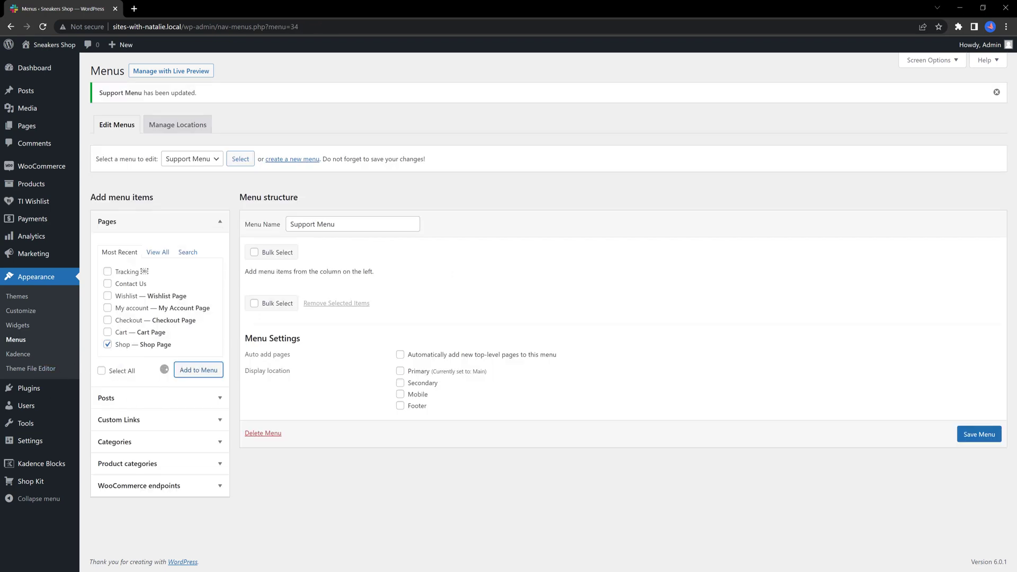
click(108, 271)
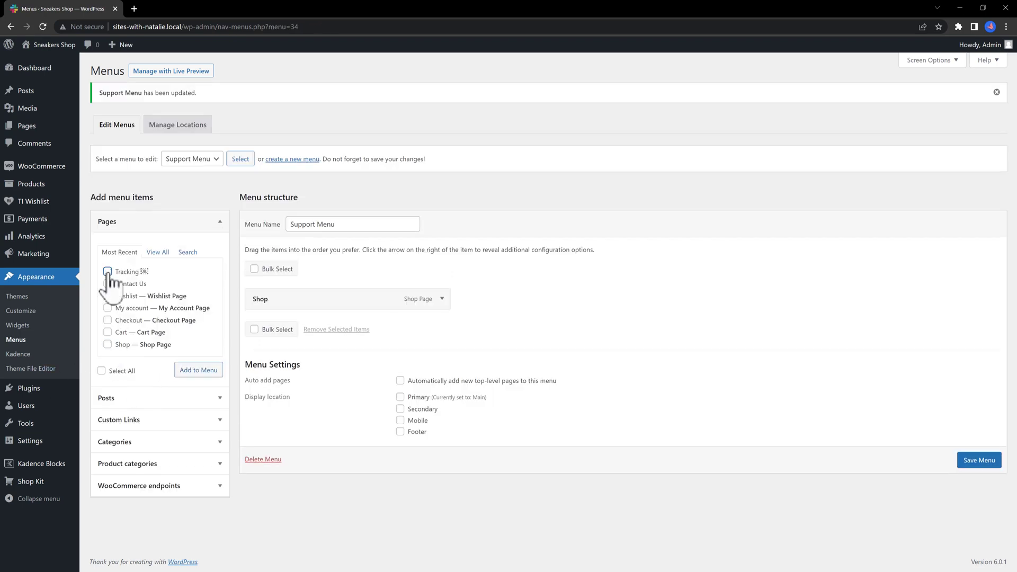
click(108, 296)
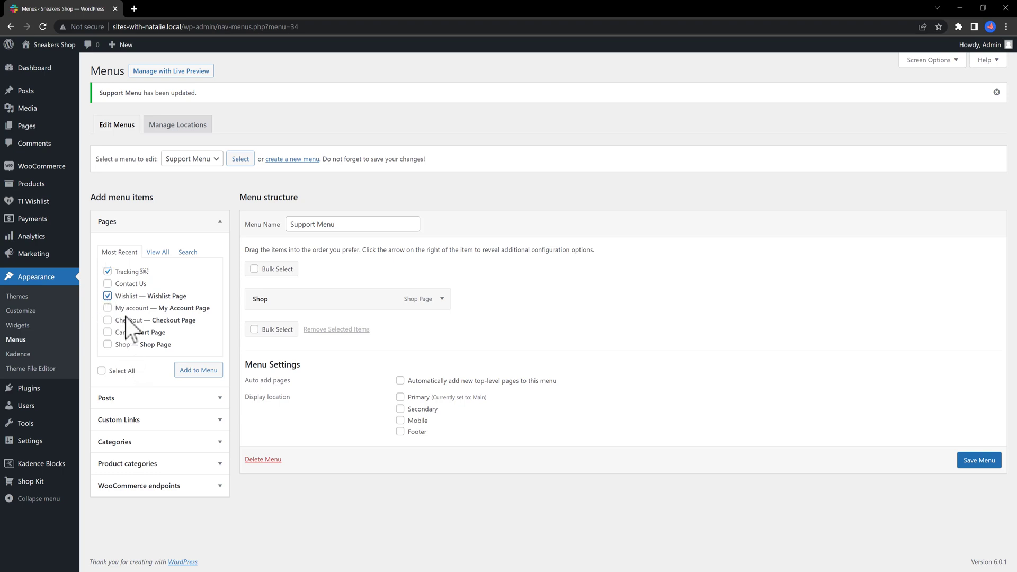
click(198, 369)
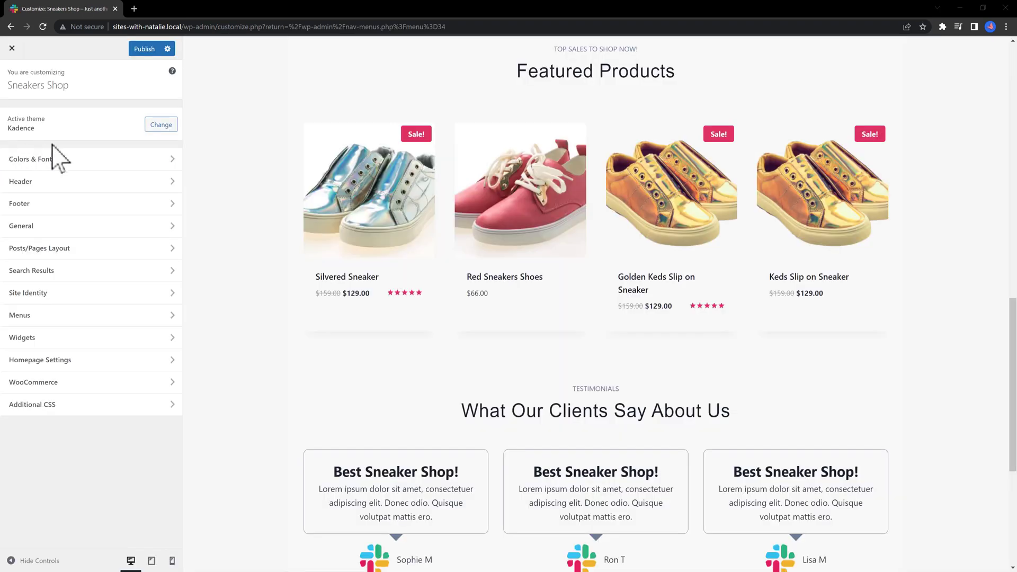
In the site customizer's footer copyright text, replace the {theme-credit} placeholder with {Sites-with-Natalie}
click(68, 206)
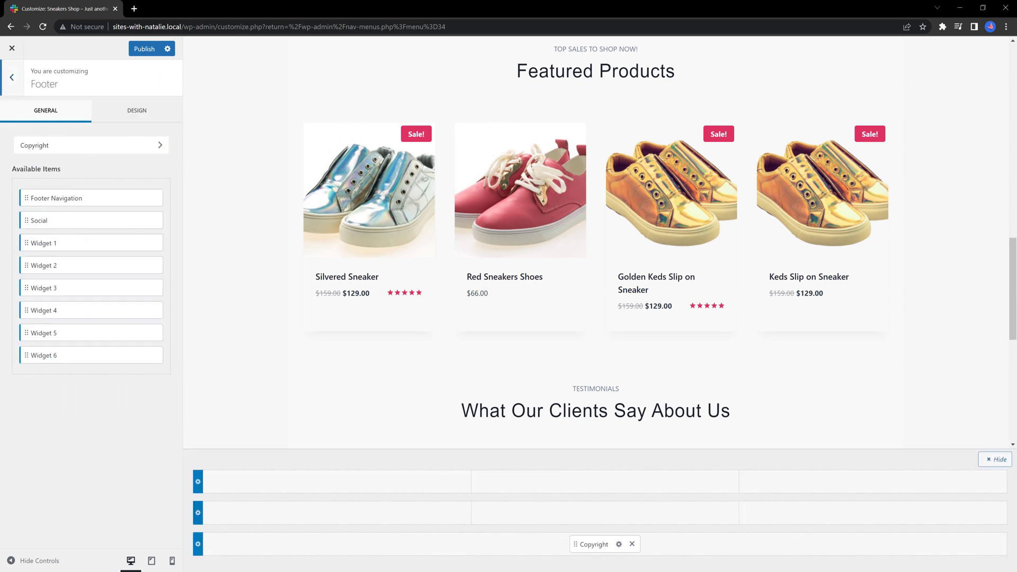
click(159, 147)
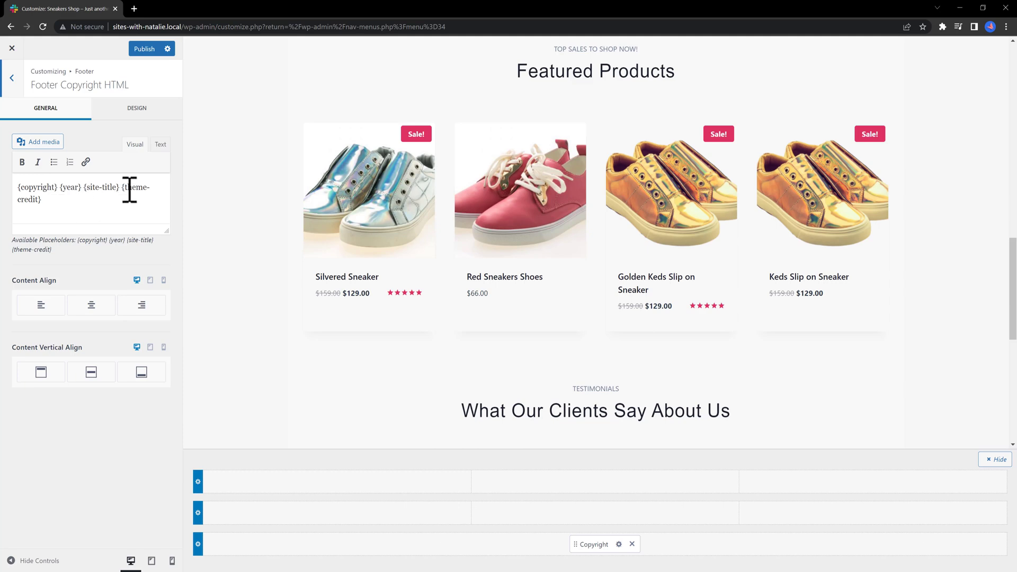
drag(128, 188, 151, 187)
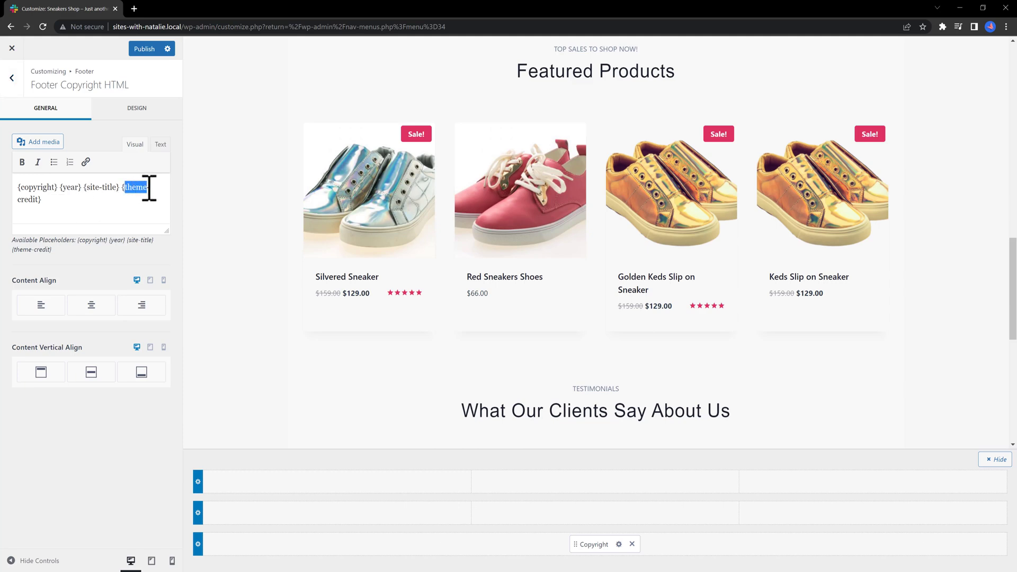
text(s)
text(ites-)
text(with-Natali)
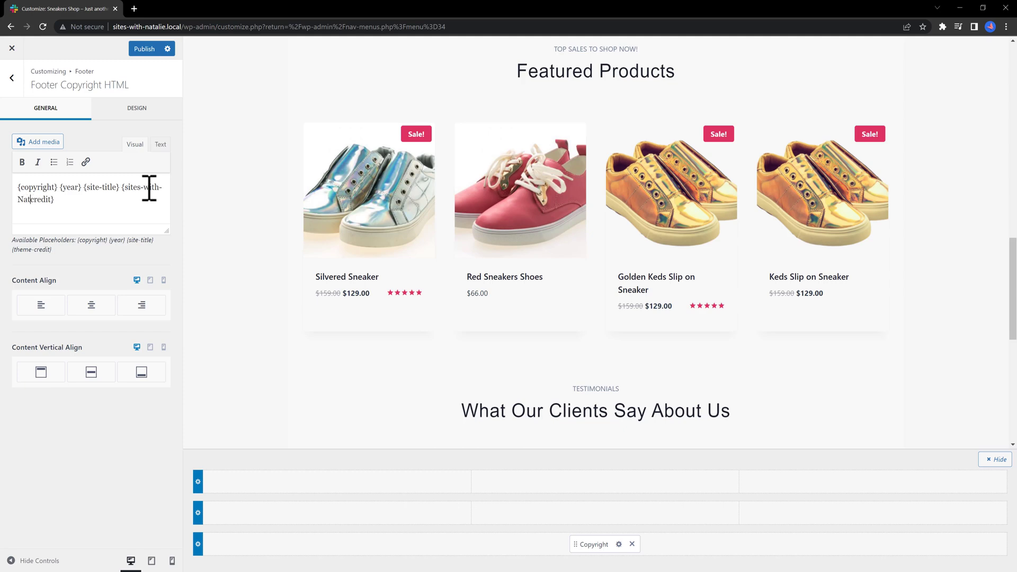
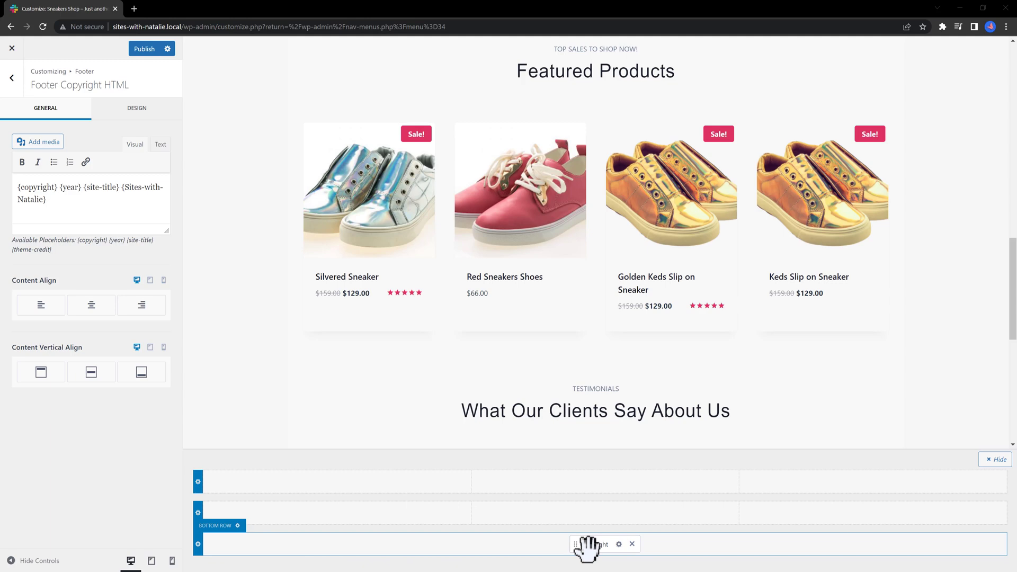
Review the footer middle row's general and design settings, choose the Underline on Hover link style, and publish the changes
click(197, 513)
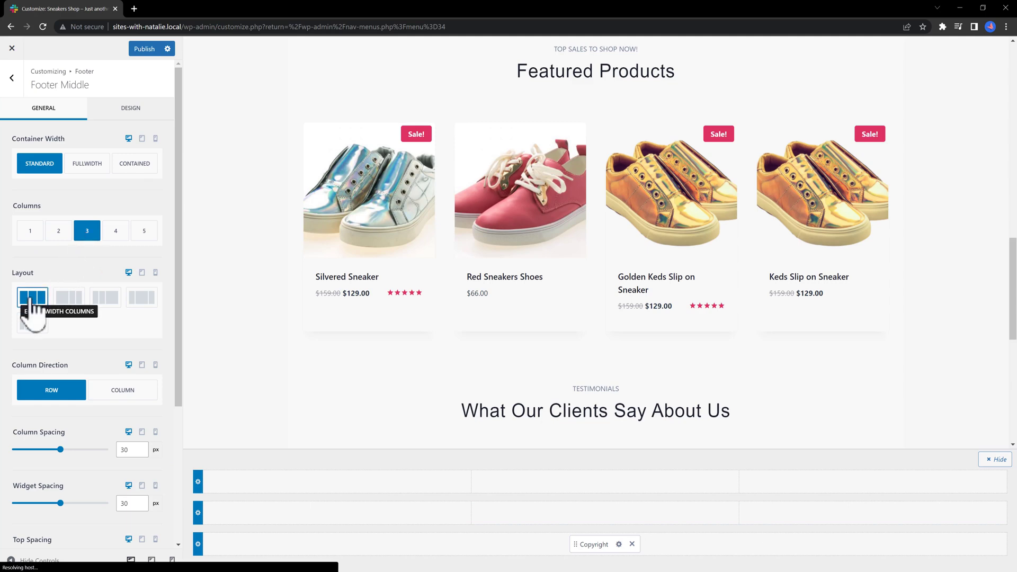
scroll(79, 355, down, 4)
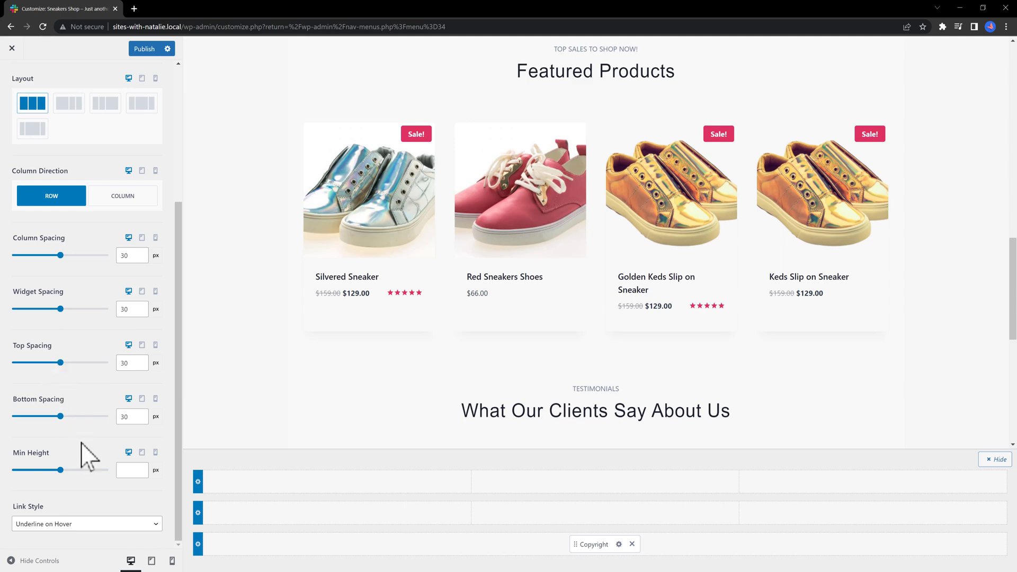
scroll(106, 317, up, 5)
click(138, 111)
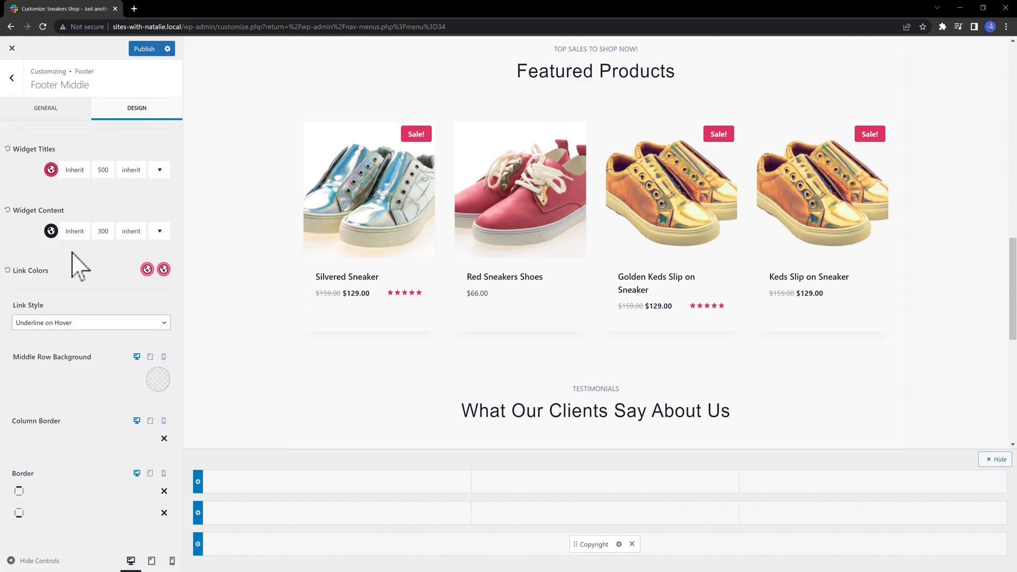
click(66, 321)
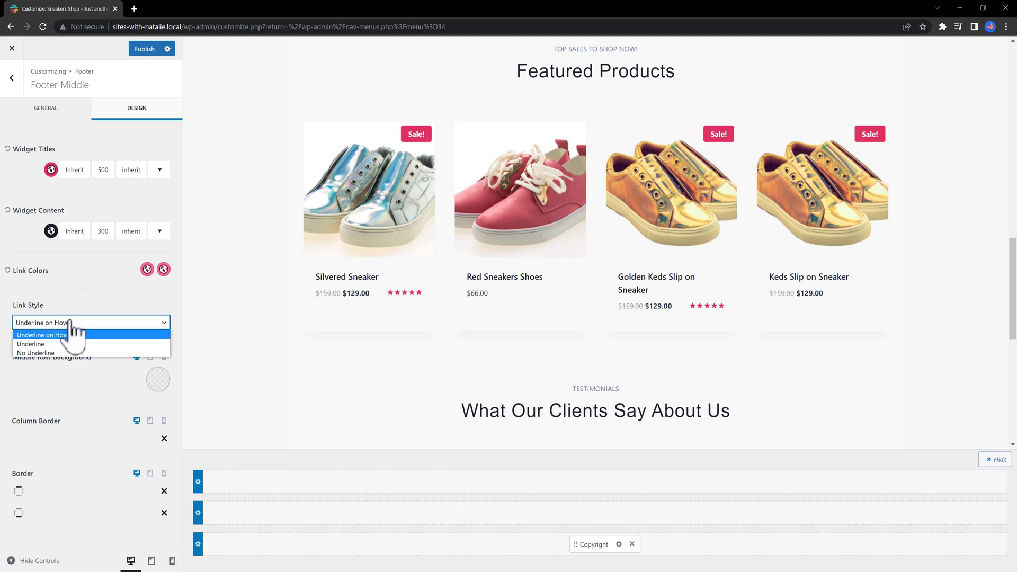
click(72, 336)
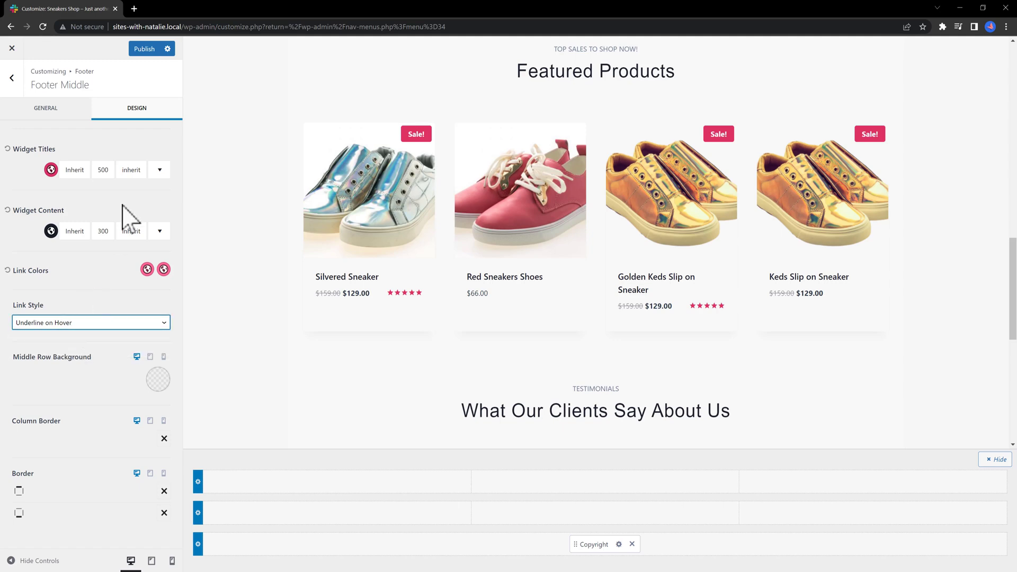
click(148, 49)
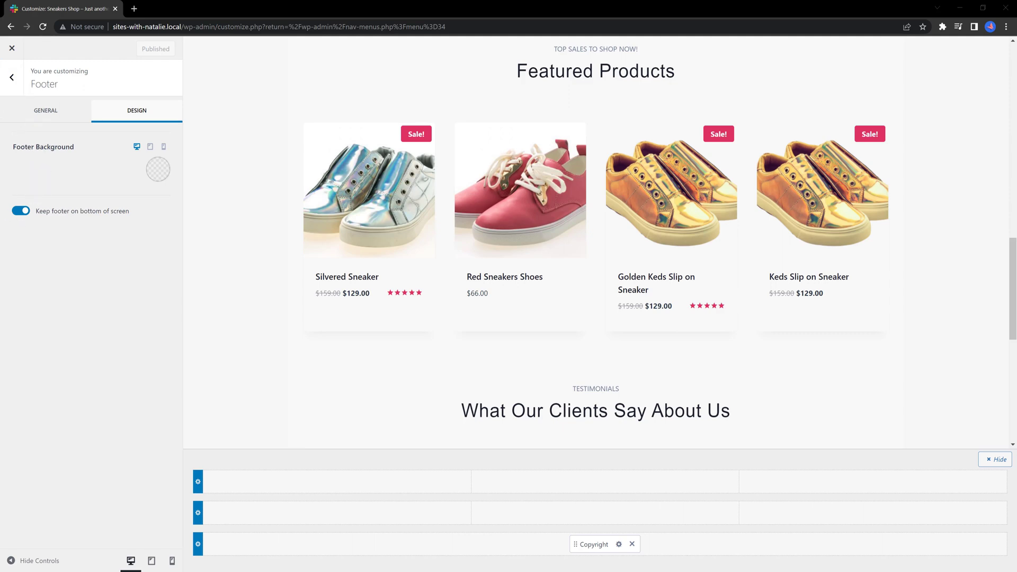
Leave the site customizer and activate the Classic Widgets plugin
click(13, 79)
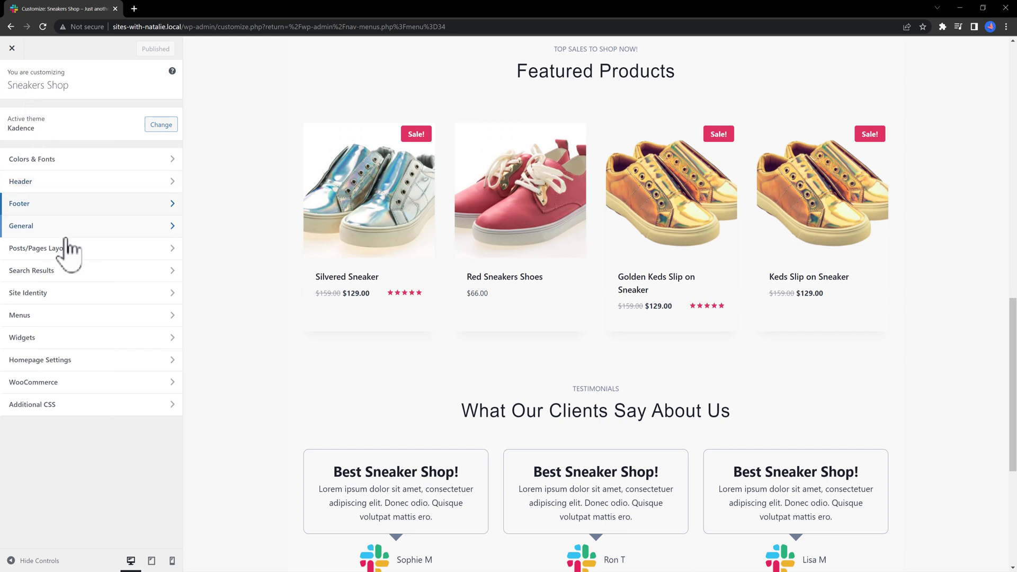
click(50, 337)
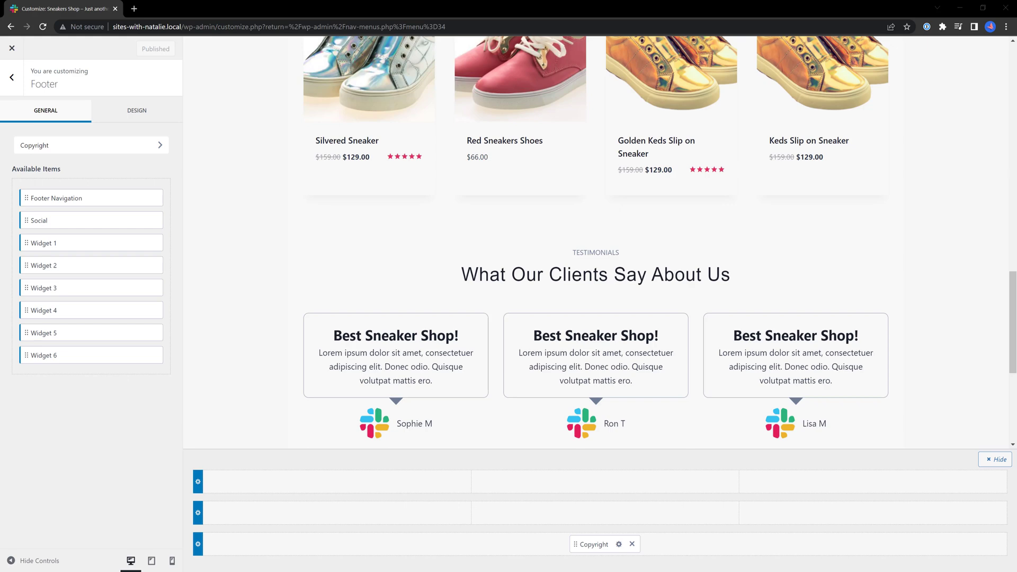
click(13, 78)
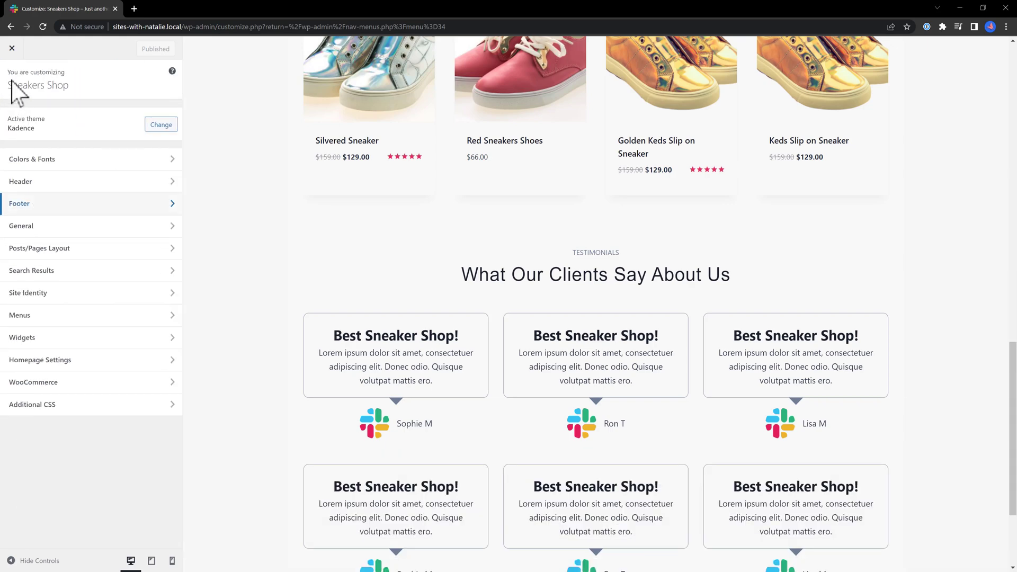
click(12, 50)
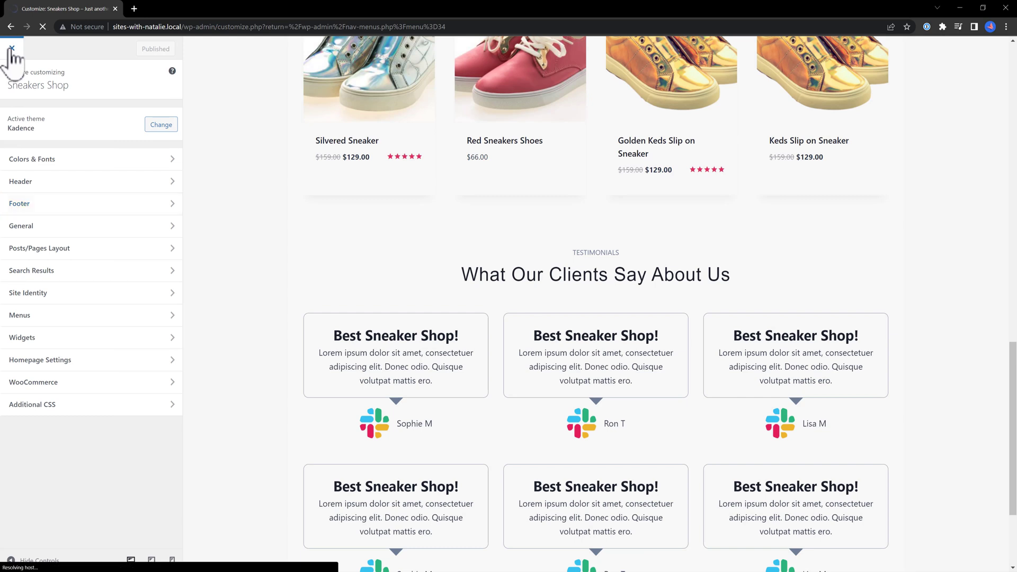
mouse_move(29, 388)
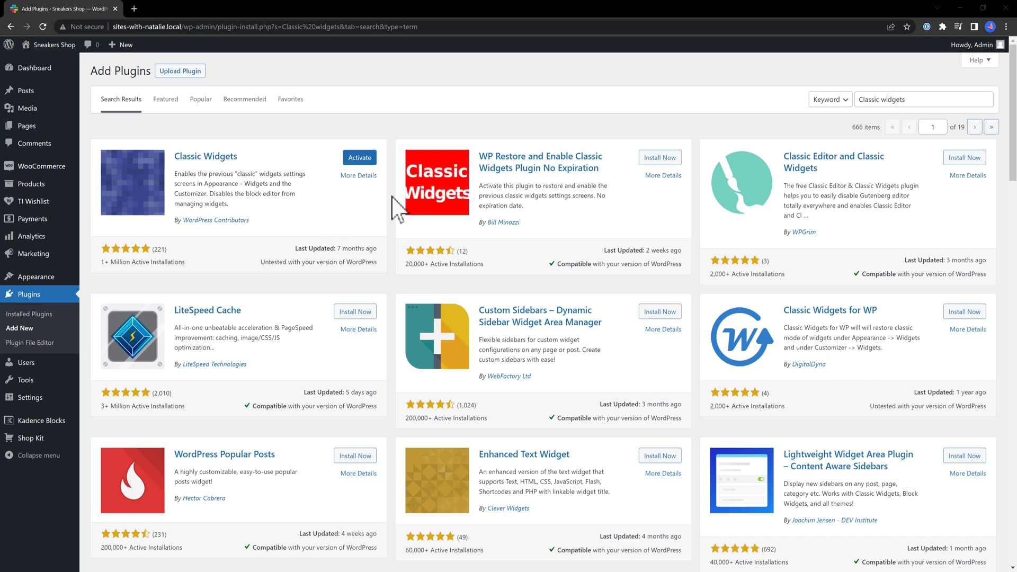
click(360, 158)
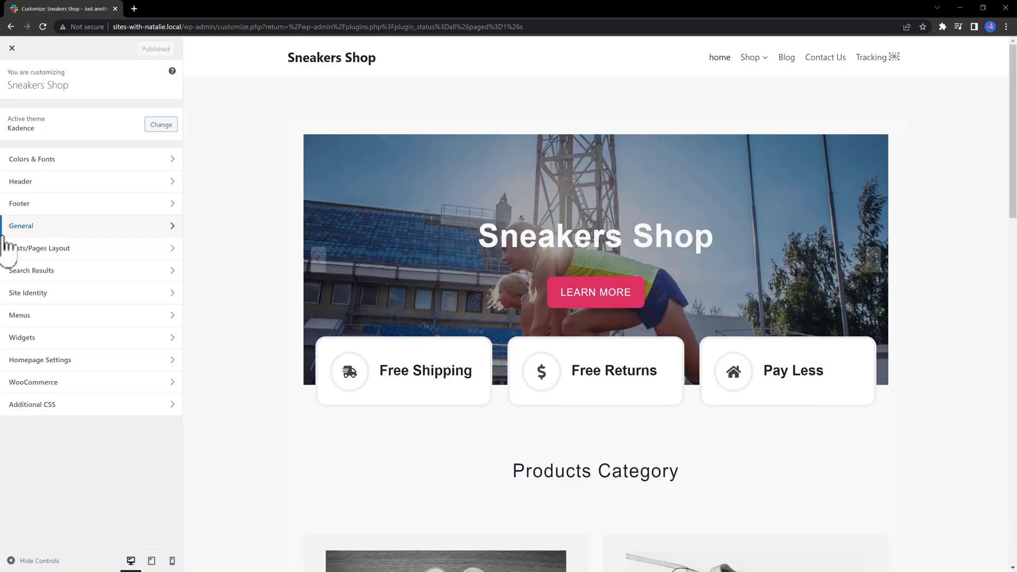
In the customizer's footer builder, place Widget 1 in the first column of the middle row
click(40, 204)
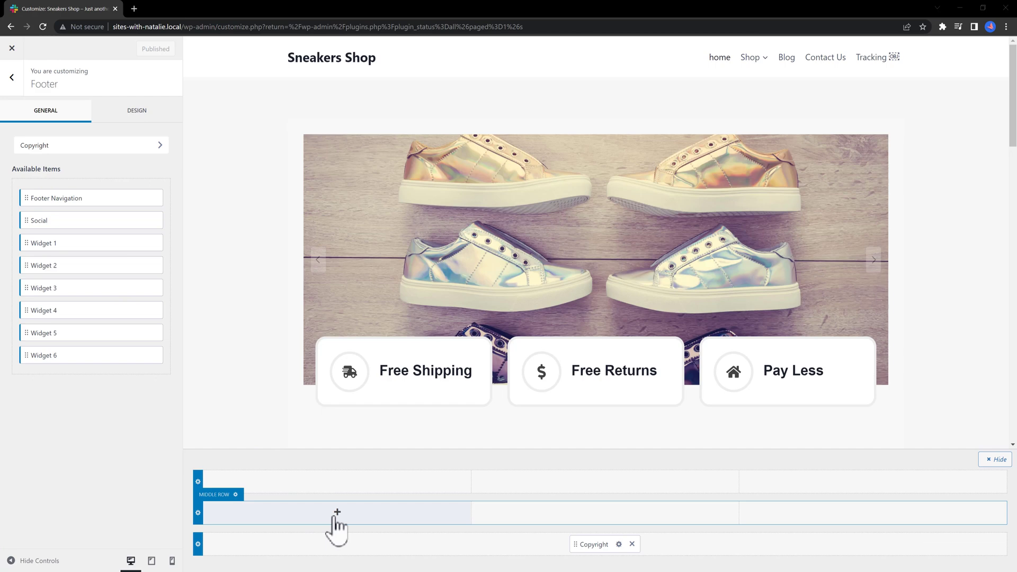
click(337, 514)
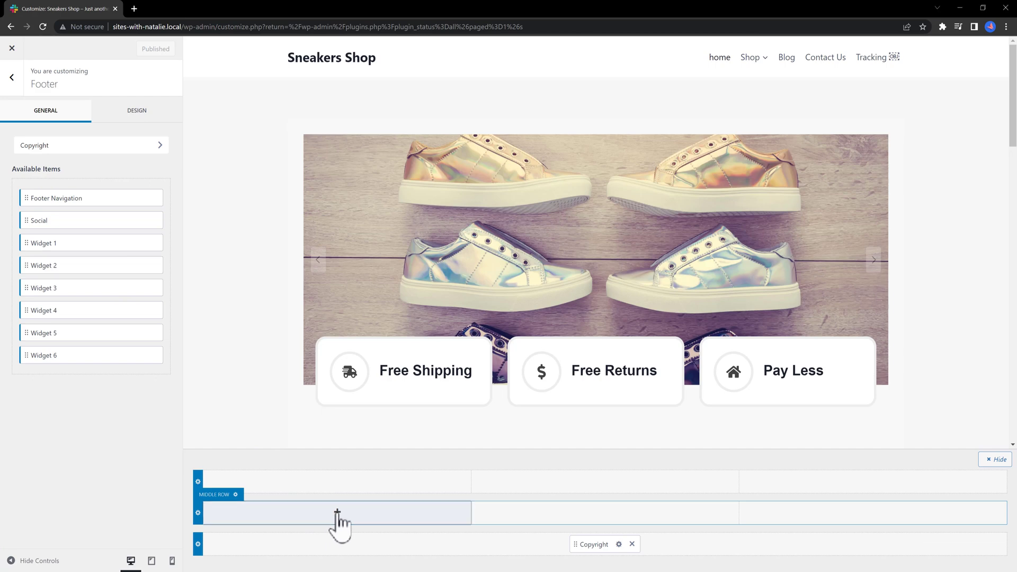
click(338, 513)
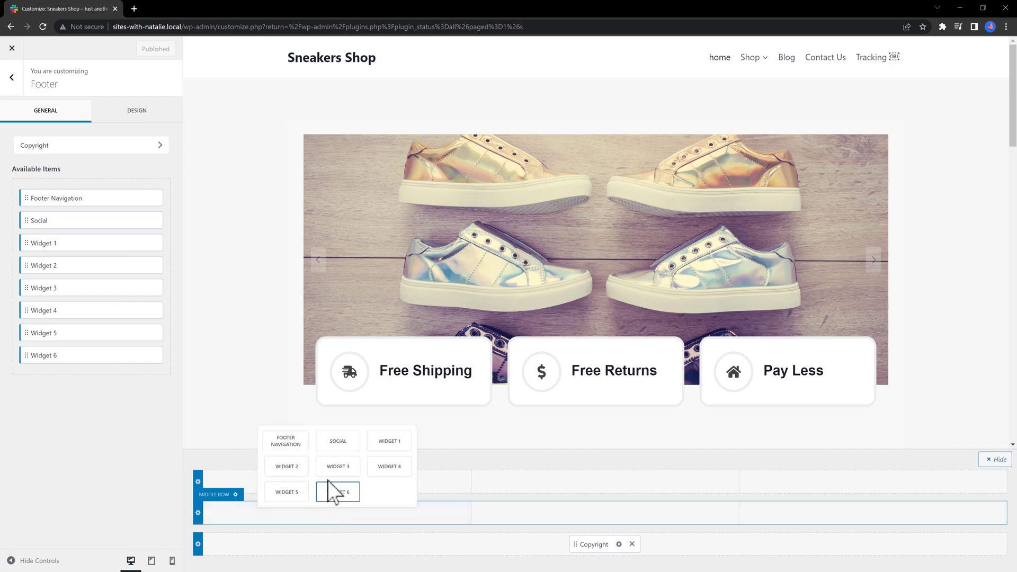
click(389, 442)
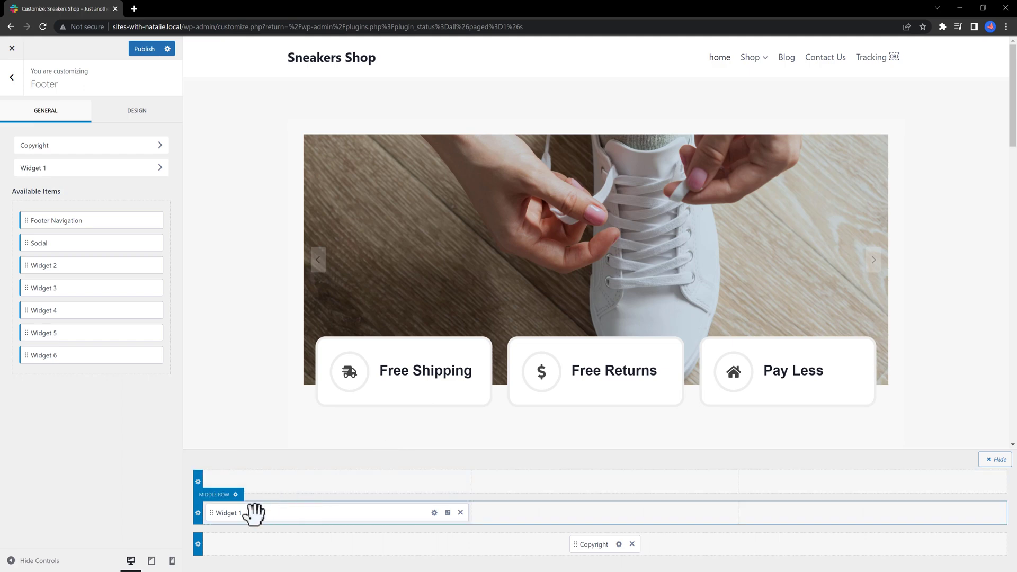
Add a Custom HTML widget titled "About" to Footer 1, containing the paragraph "Lorem ipsum dolor sit amet, … Nullam malesuada erat ut turpis."
click(158, 170)
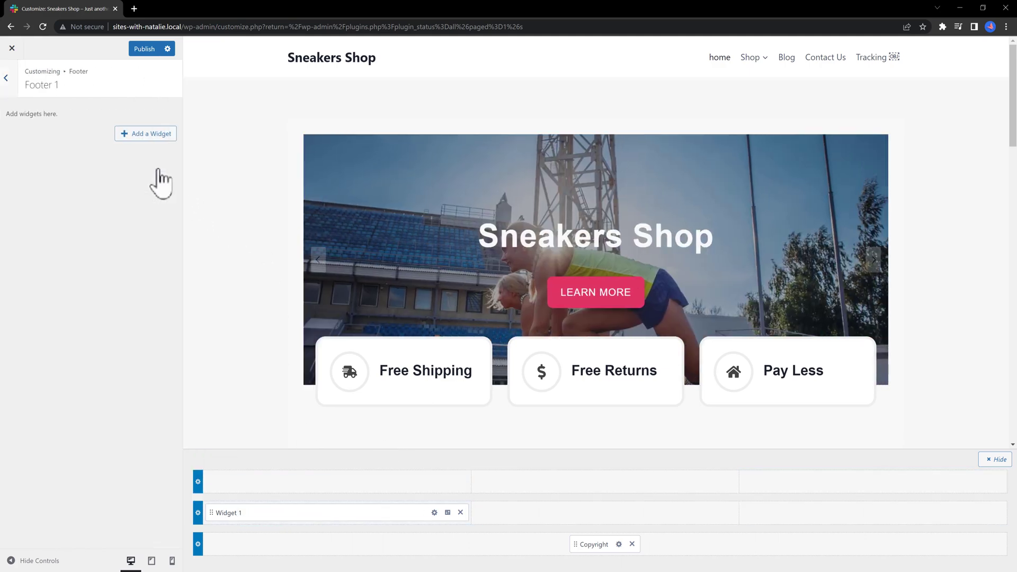
click(147, 135)
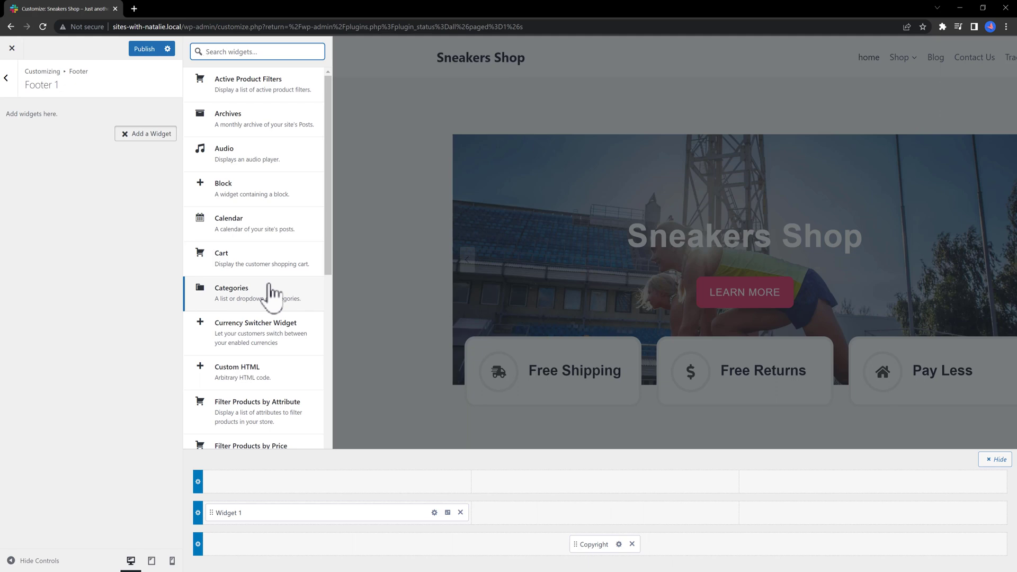
click(234, 219)
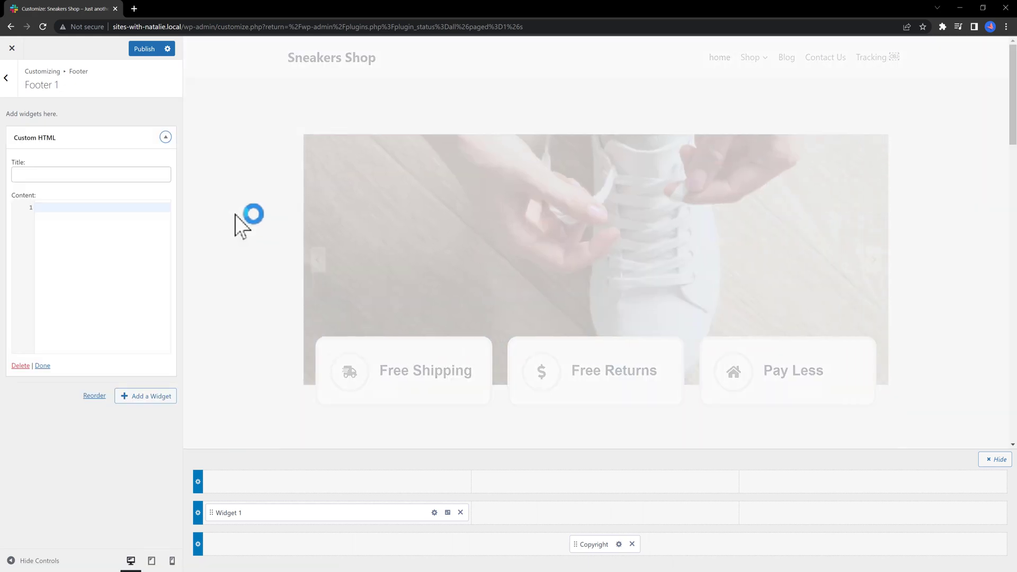
click(29, 175)
text(A)
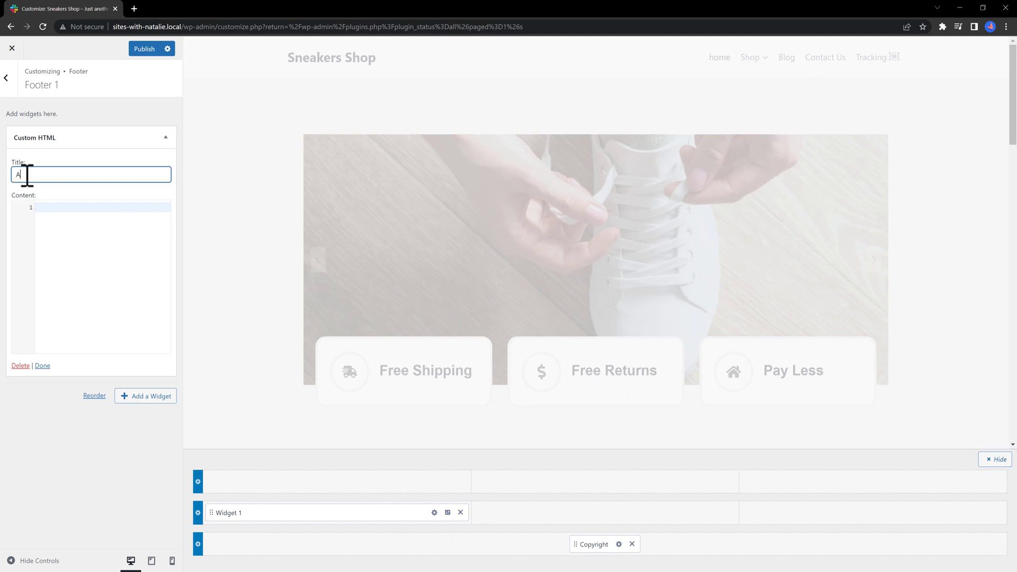
text(bout)
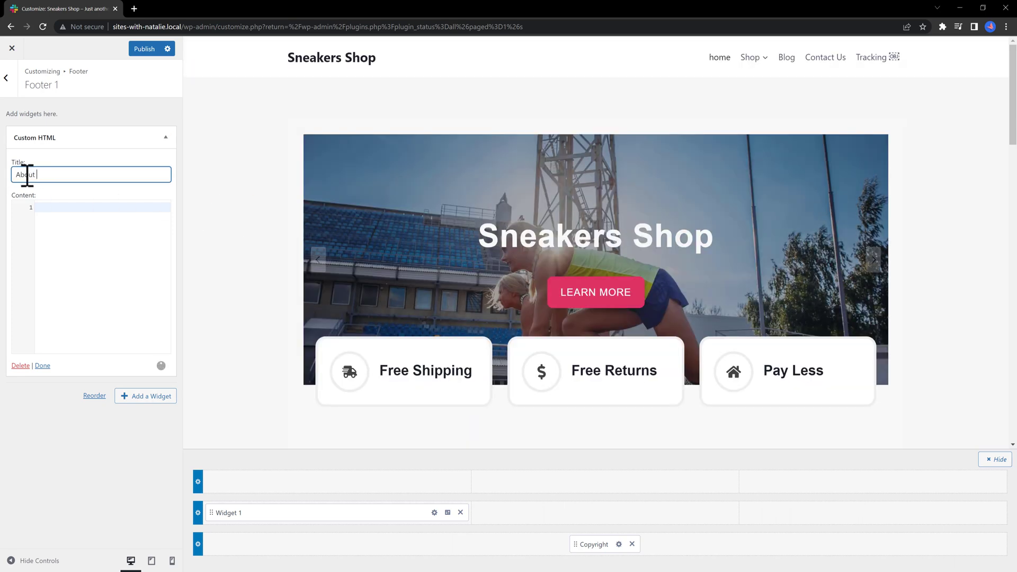
click(50, 207)
text(Lorem ipsum dolor sit amet, consectetuer adipiscing elit. Donec odio. Quisque volutpat mattis eros. Nullam malesuada erat ut turpis.)
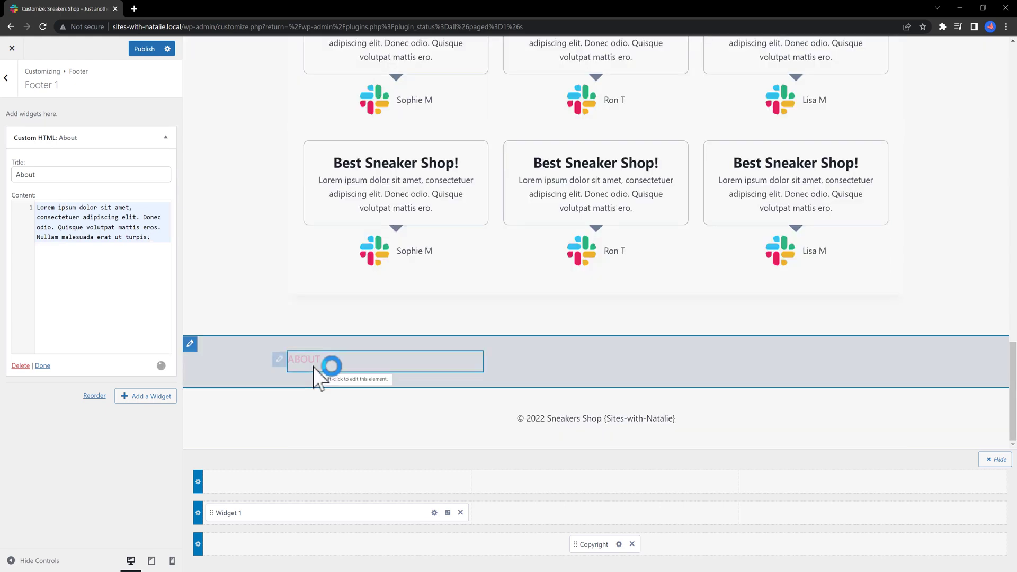
click(43, 365)
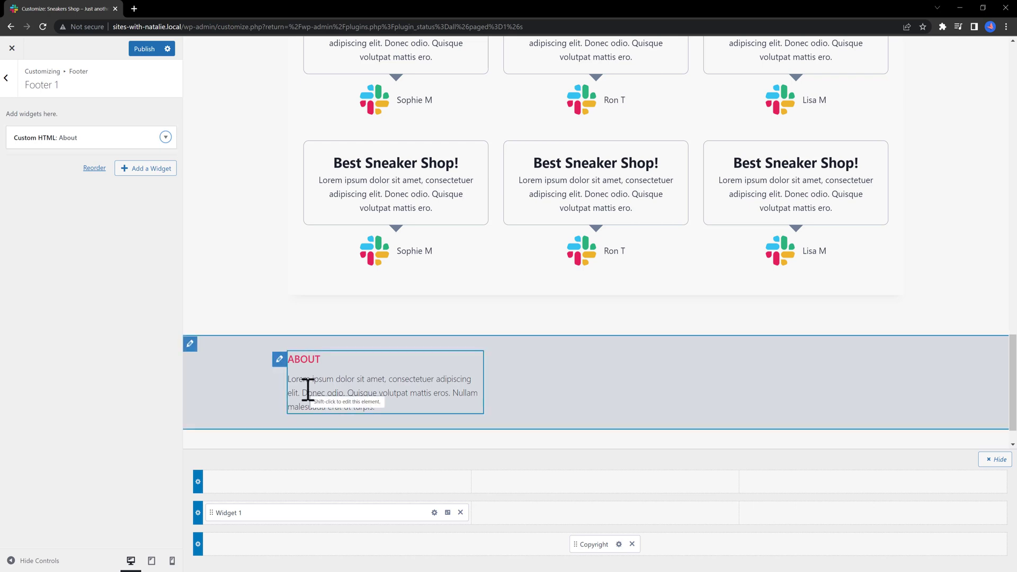
Set the minimum height of the footer's middle row to 400 px
click(411, 360)
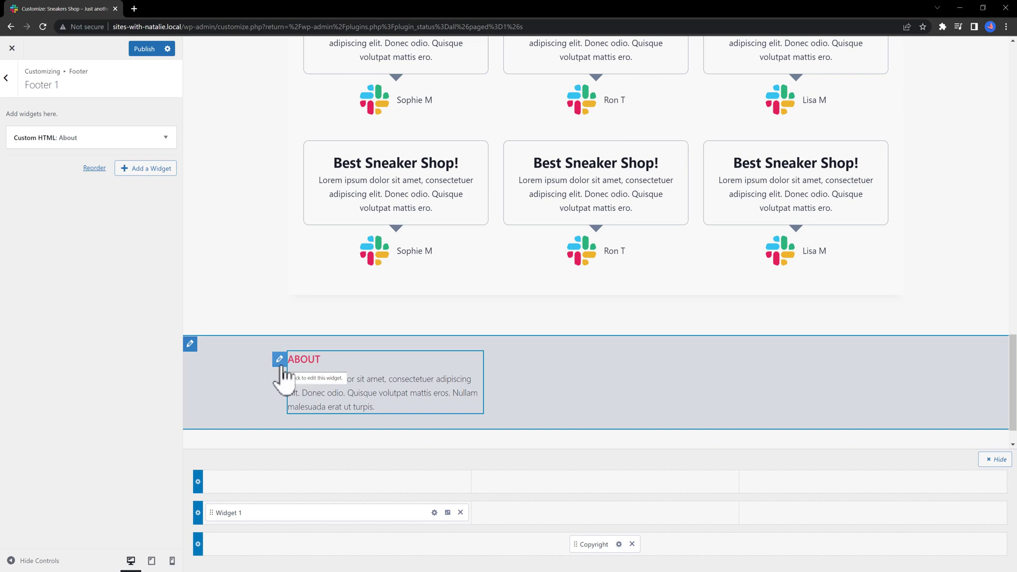
click(191, 345)
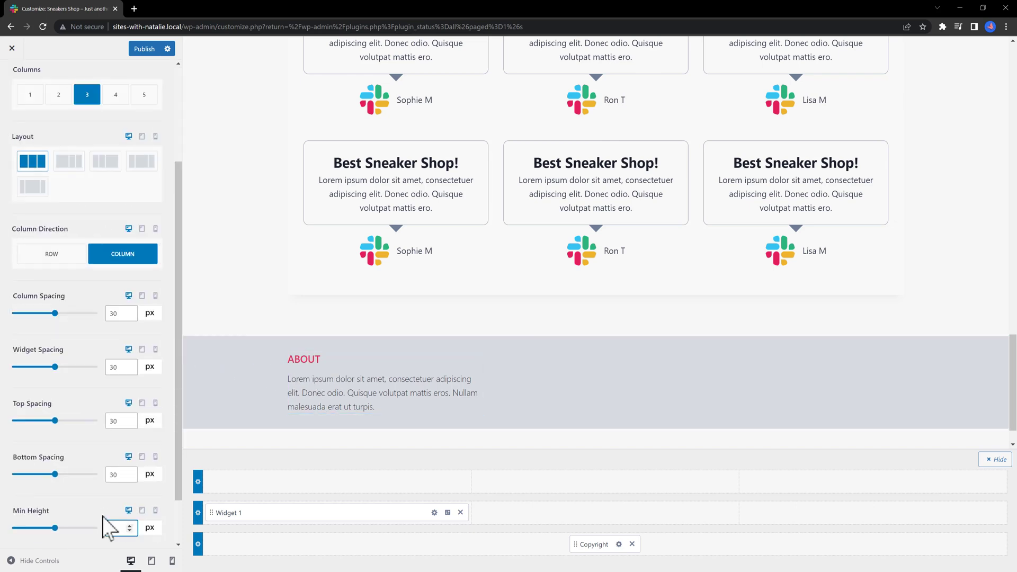
text(400)
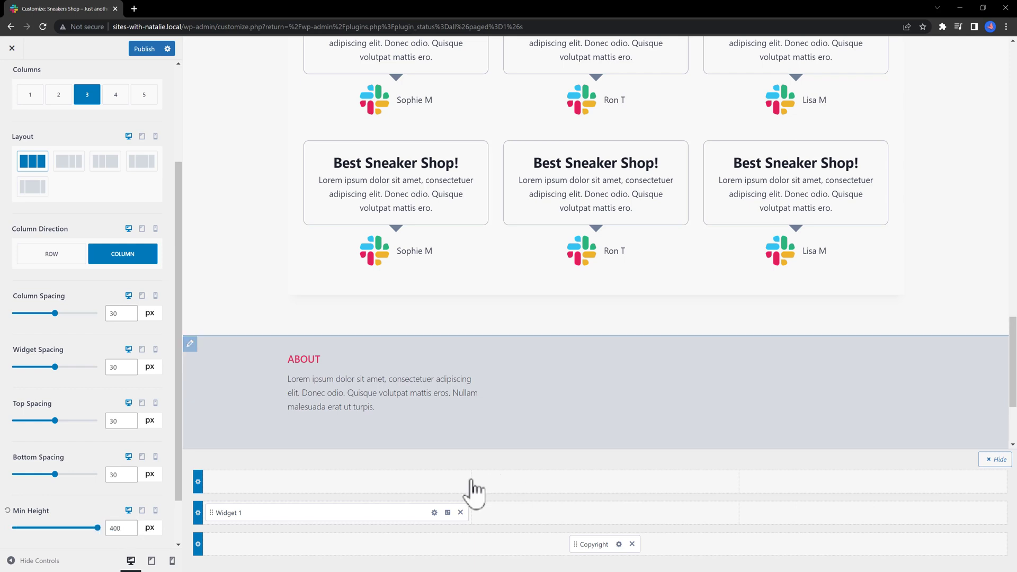
Place Widget 2 in the second column of the footer's middle row and add a Navigation Menu widget to it
click(604, 513)
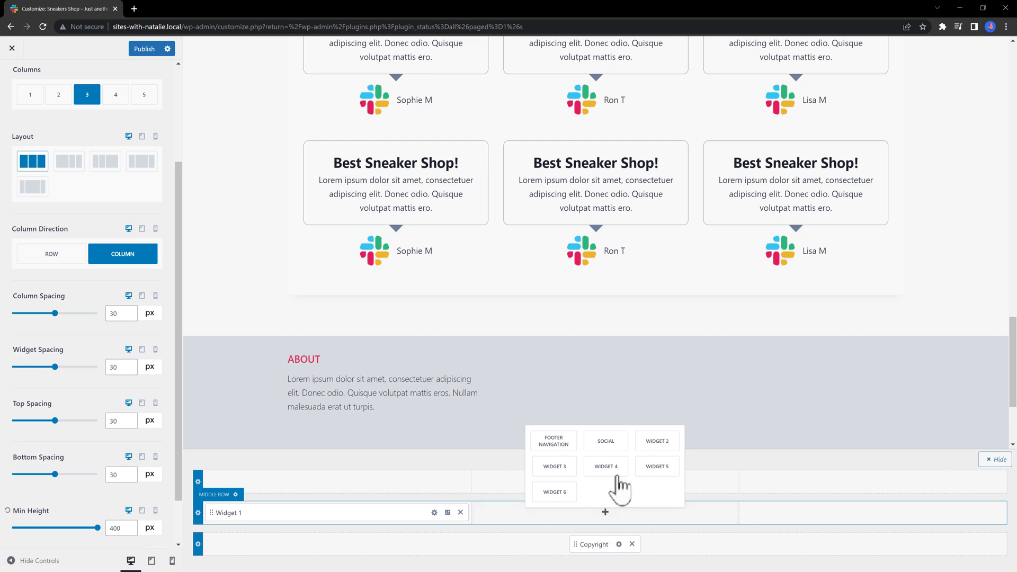
click(663, 443)
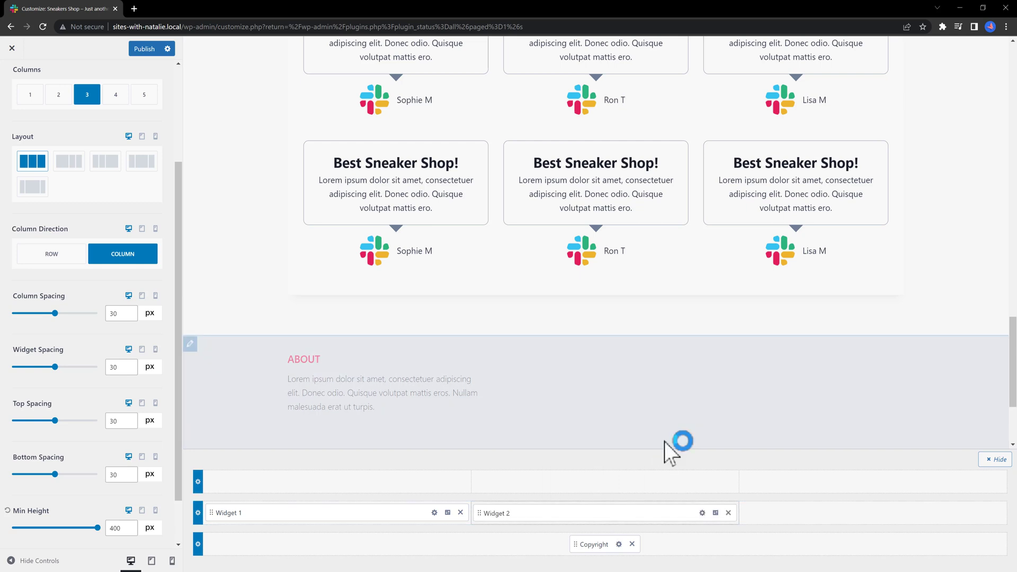
click(702, 512)
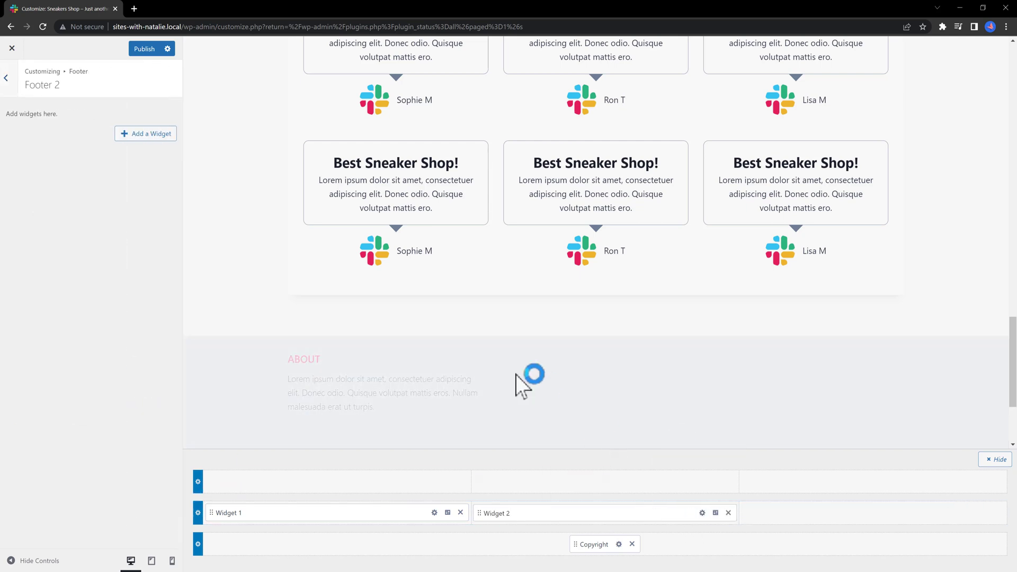
click(153, 137)
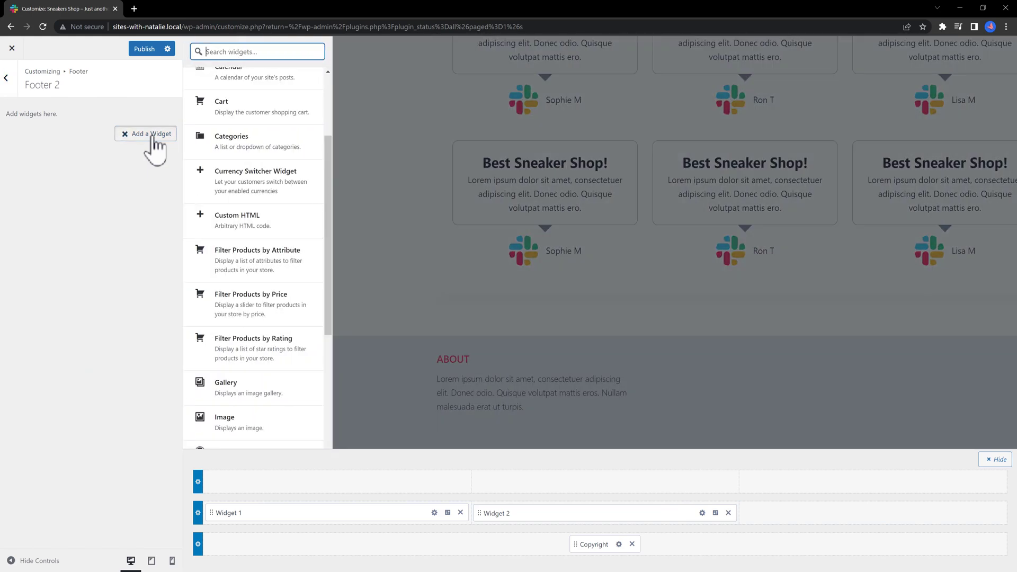
scroll(323, 249, down, 5)
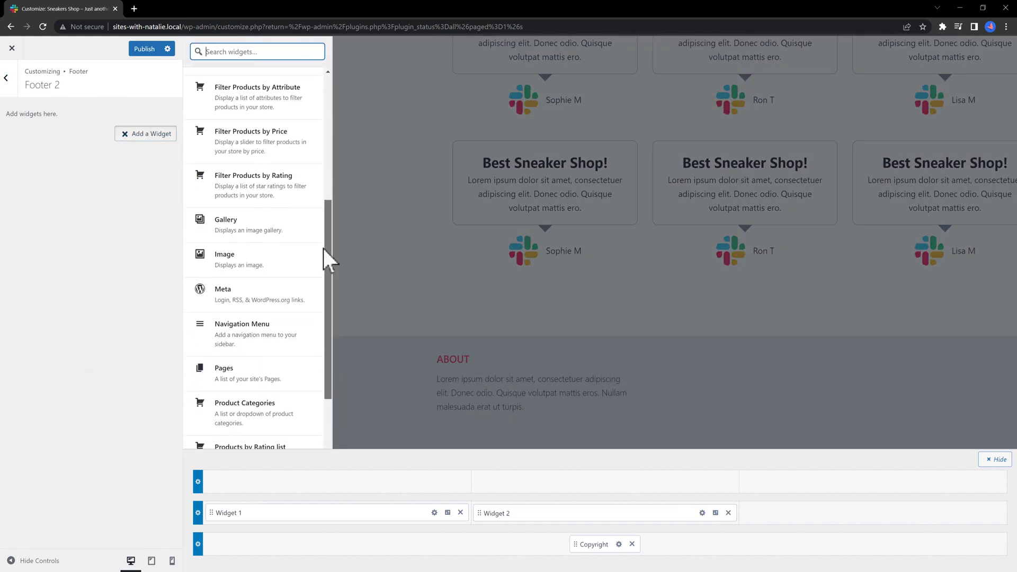
click(267, 310)
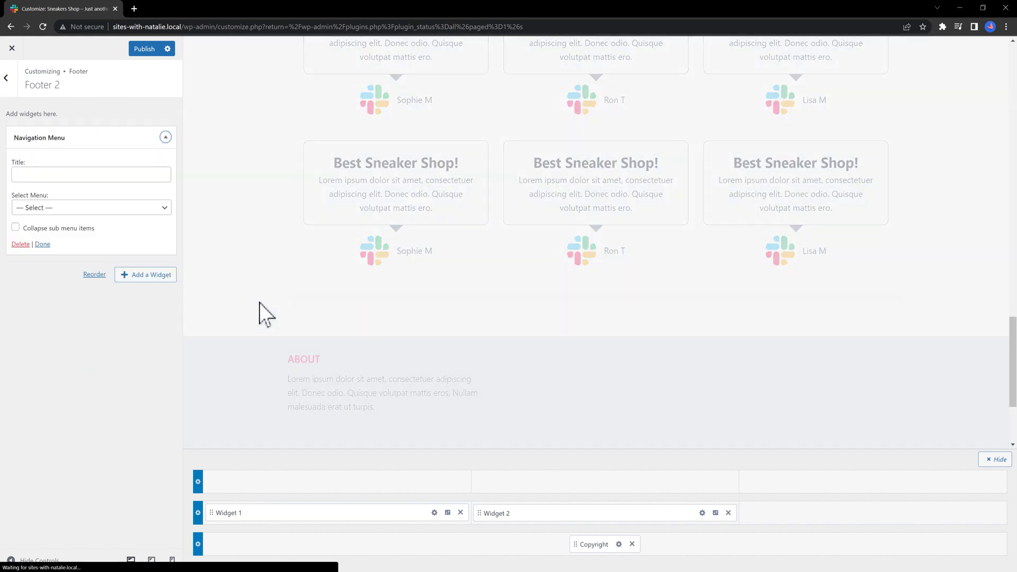
Title the Footer 2 navigation widget "Shop Menu" and assign the Shop Menu to it
click(32, 173)
text(Shop Menu)
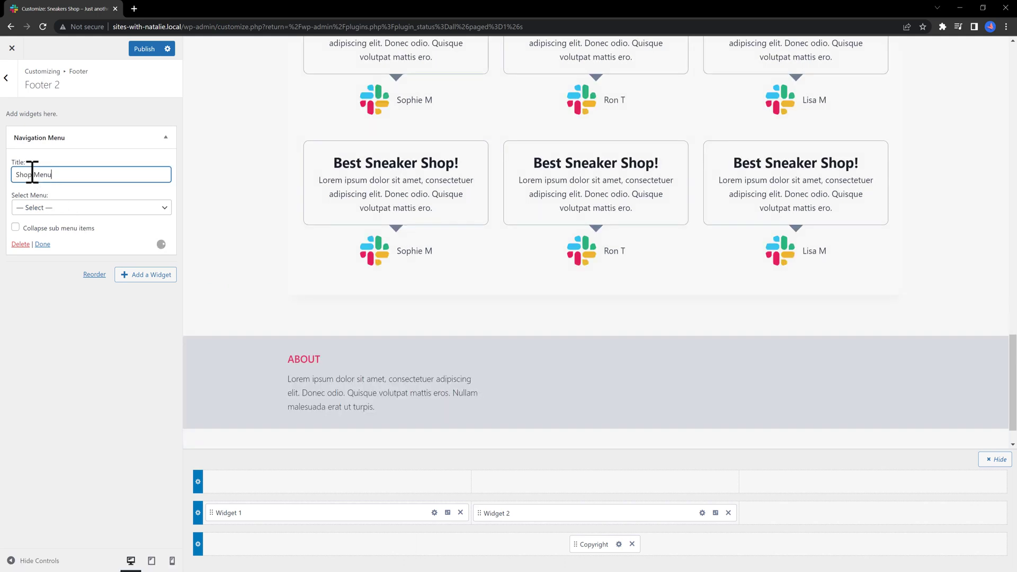
click(58, 207)
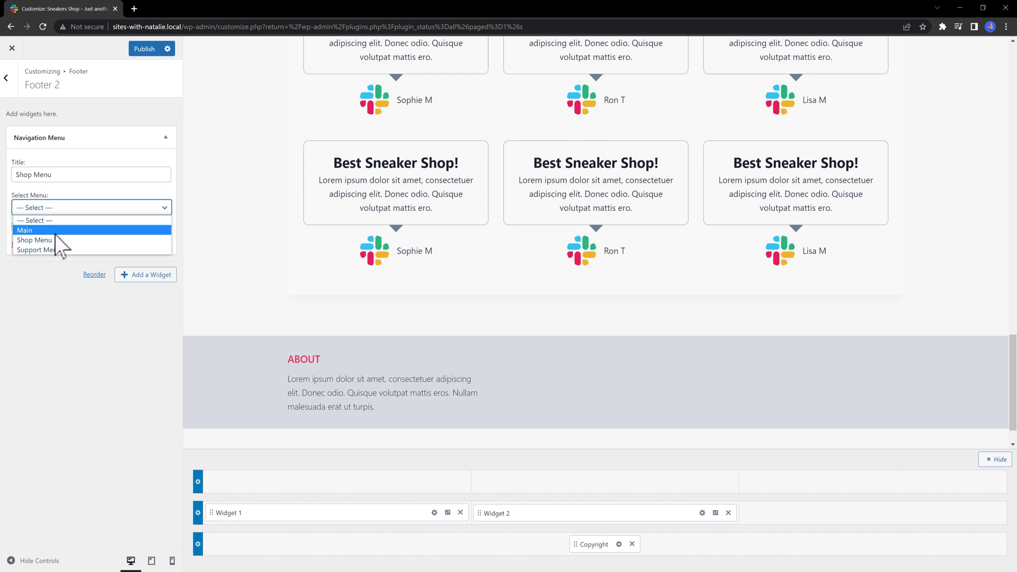
click(57, 240)
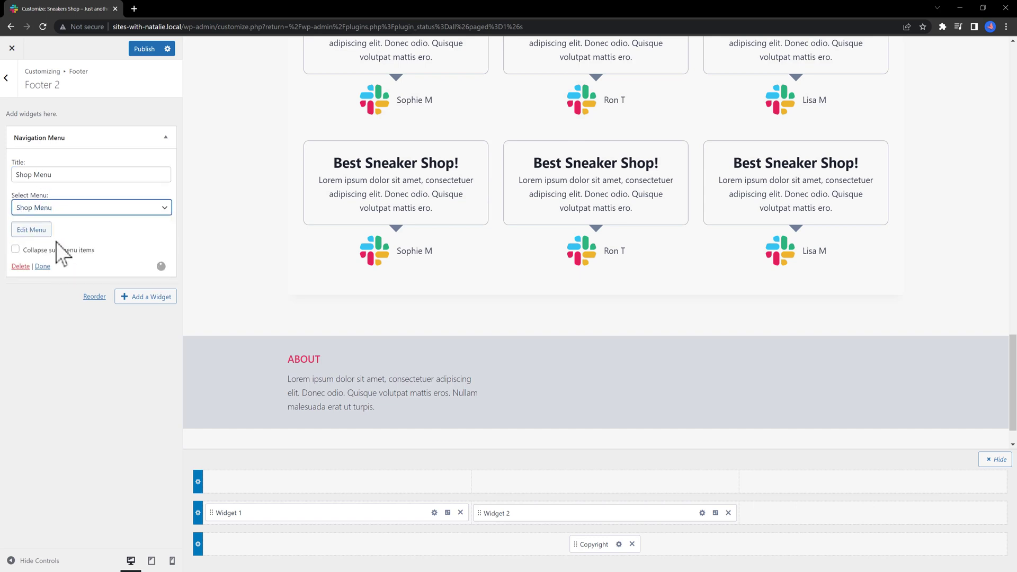
Enable collapsing of sub menu items in the Footer 2 menu, and place Widget 3 in the third column of the footer's middle row
click(40, 250)
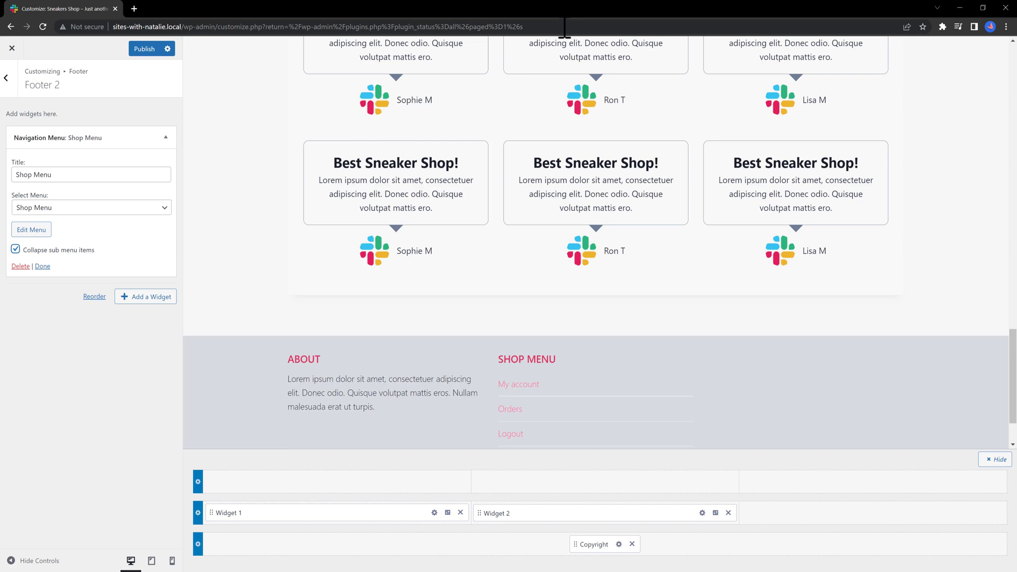
click(872, 514)
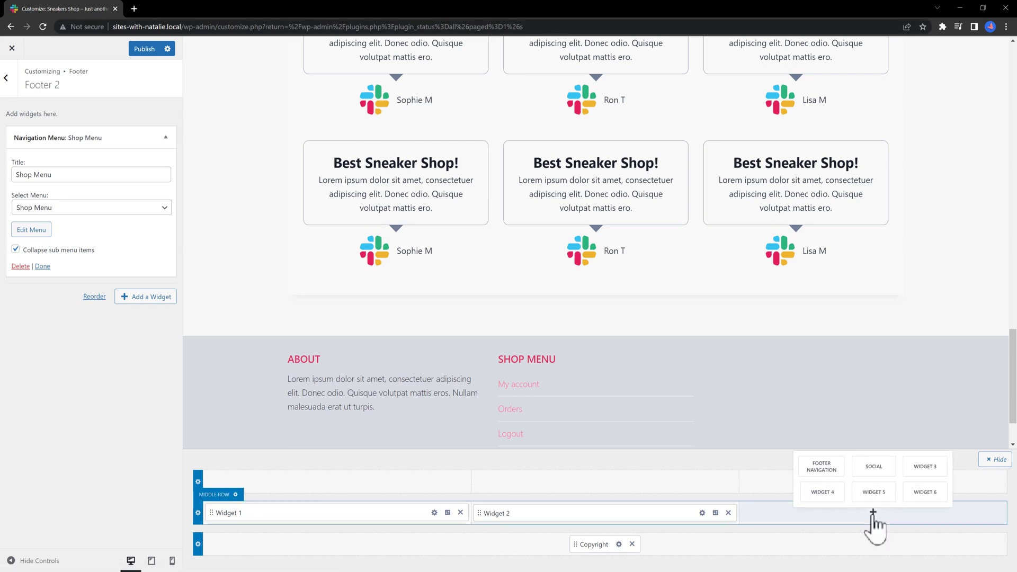
click(925, 466)
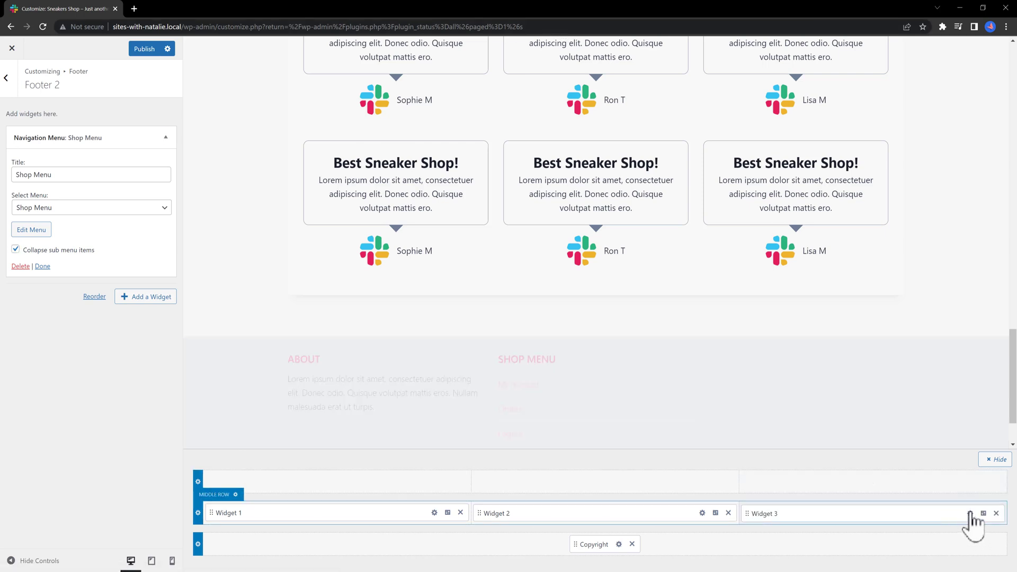
Add a Categories widget titled "Products Category" to Footer 3 and return to the footer settings
click(970, 513)
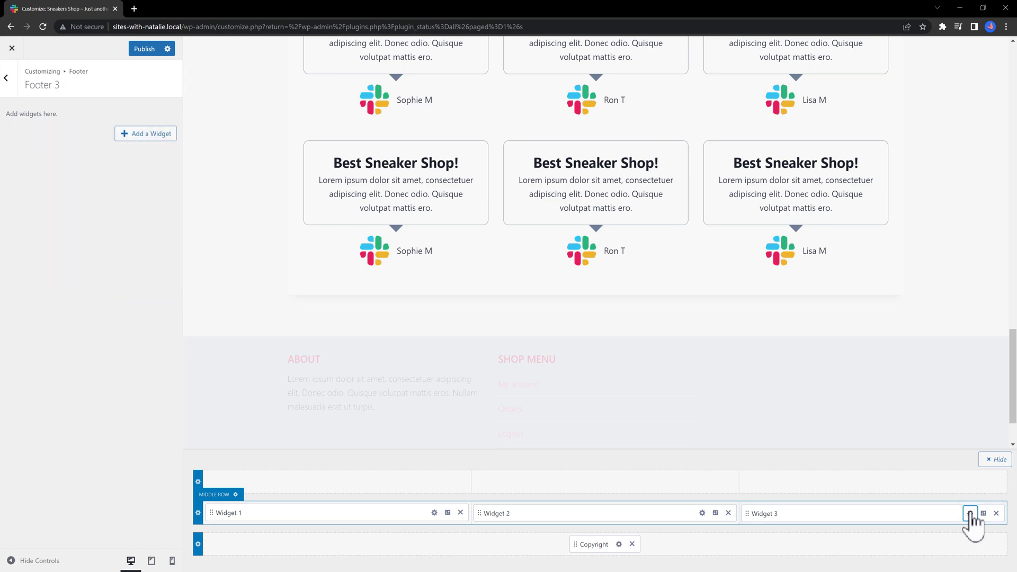
click(161, 137)
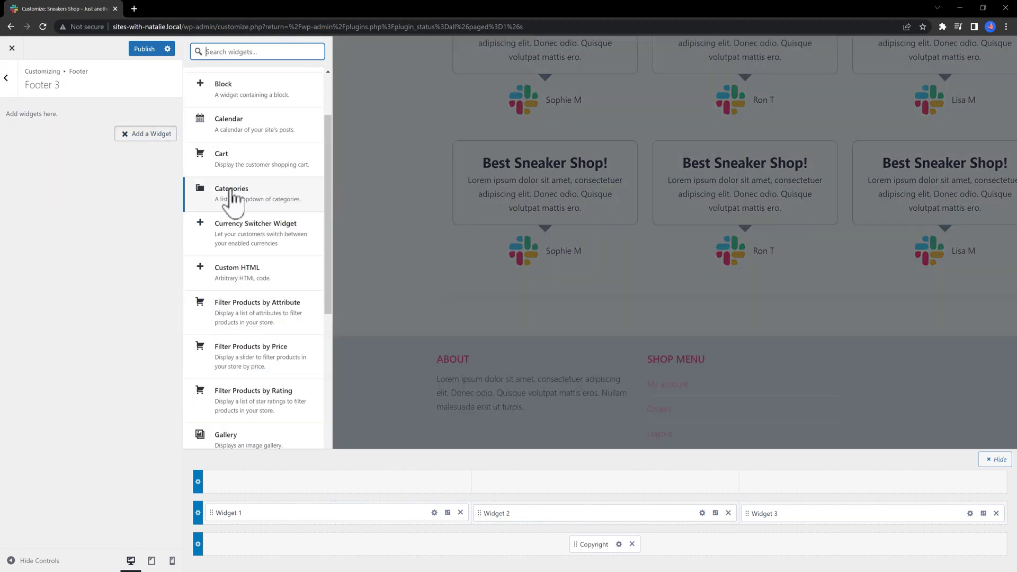
click(232, 192)
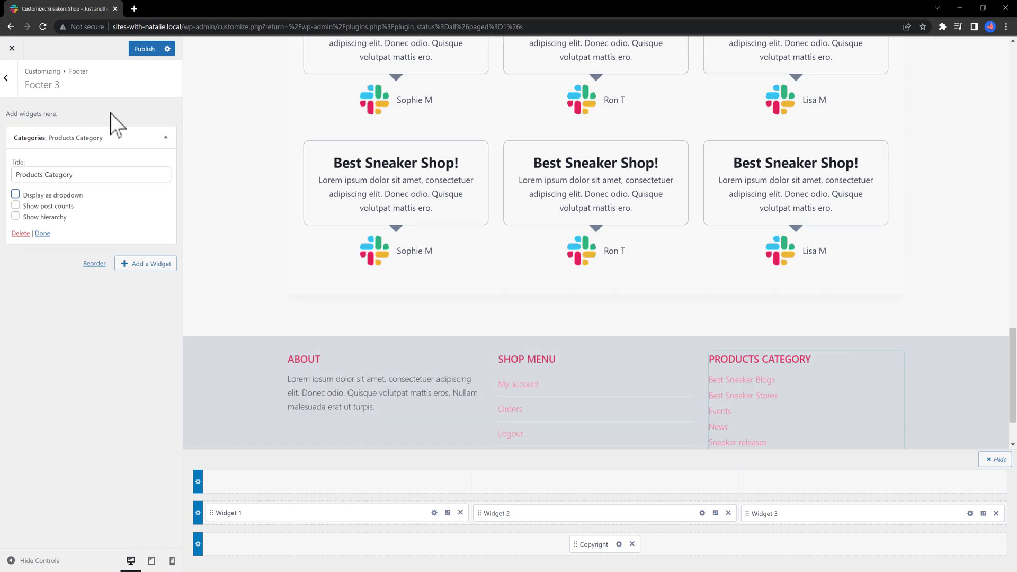
click(6, 78)
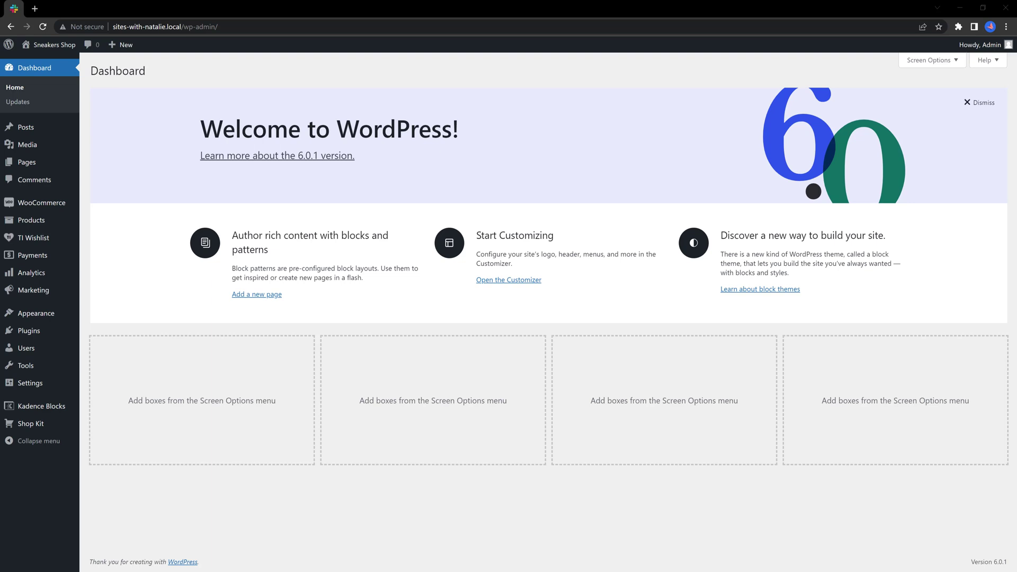
Open the live Sneakers Shop site in a new tab and turn on mobile device emulation in the developer tools
mouse_move(45, 46)
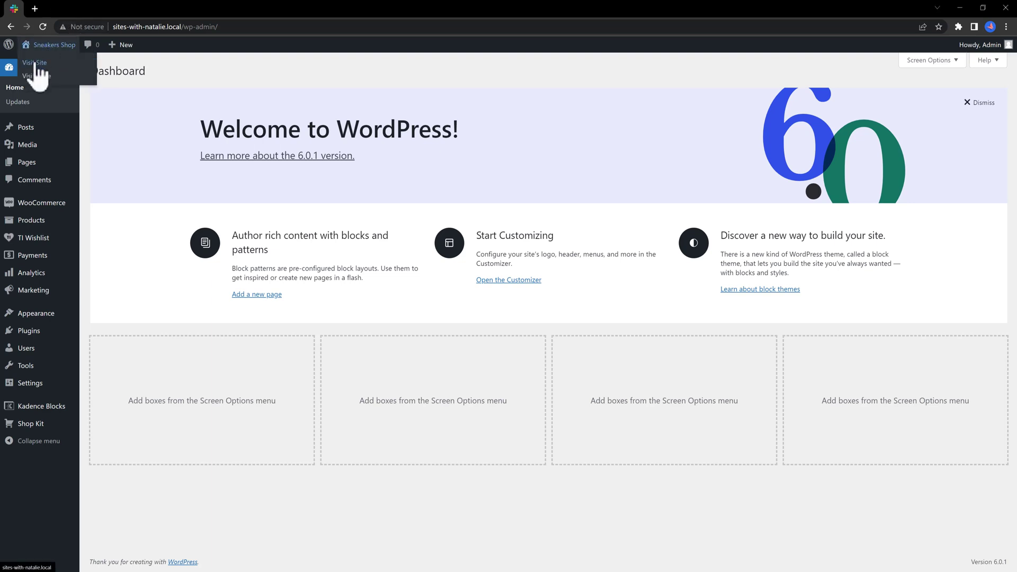
right_click(35, 63)
click(69, 70)
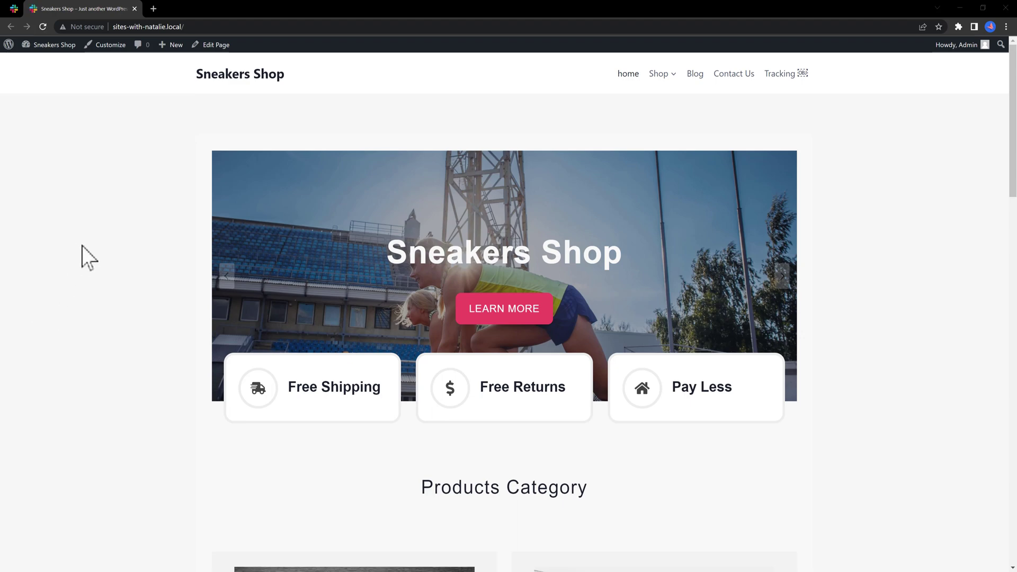
right_click(124, 261)
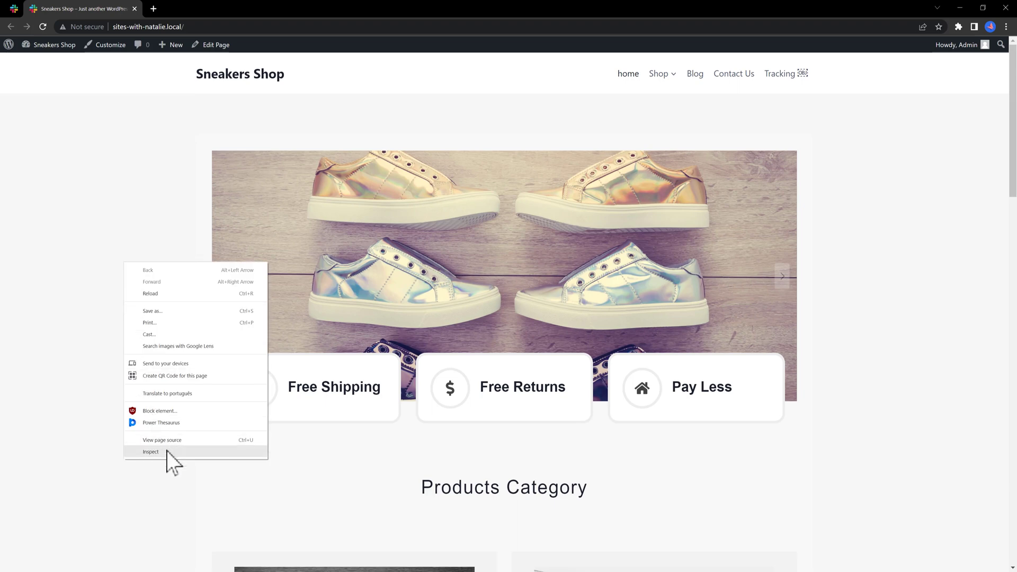
click(150, 452)
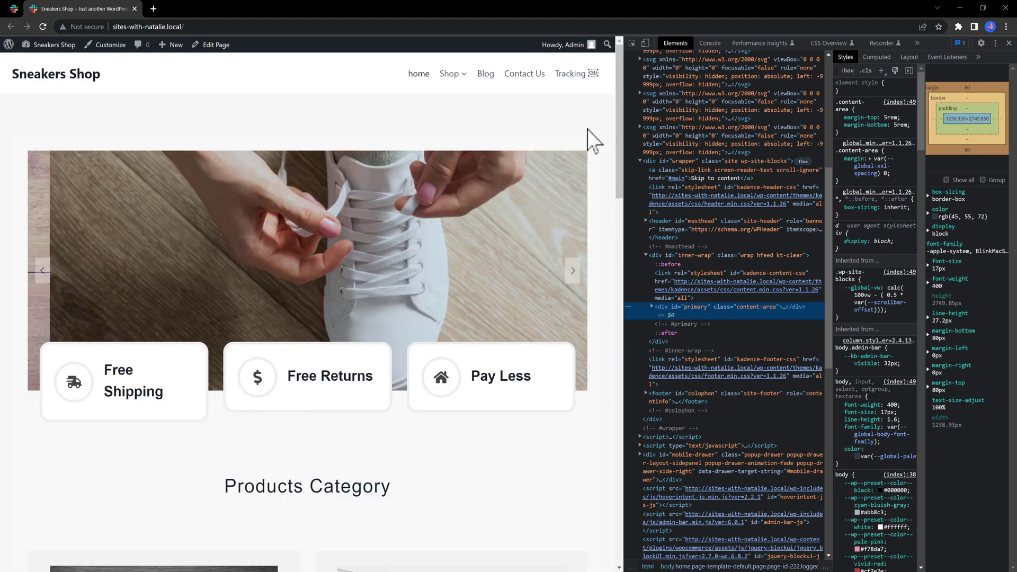
click(645, 43)
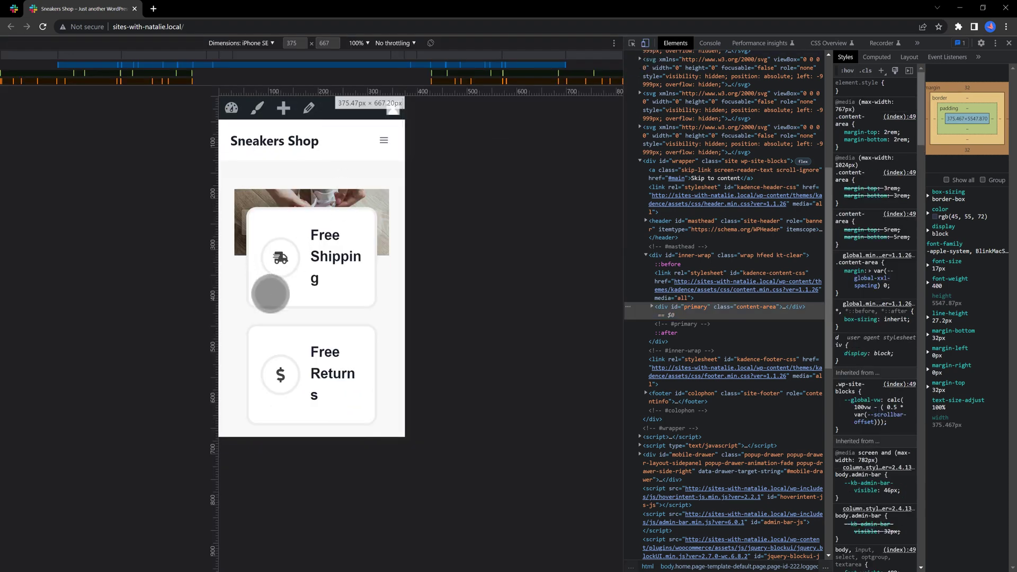
Examine the home page's mobile layout down past the featured products heading, and close the developer tools
drag(284, 357, 296, 209)
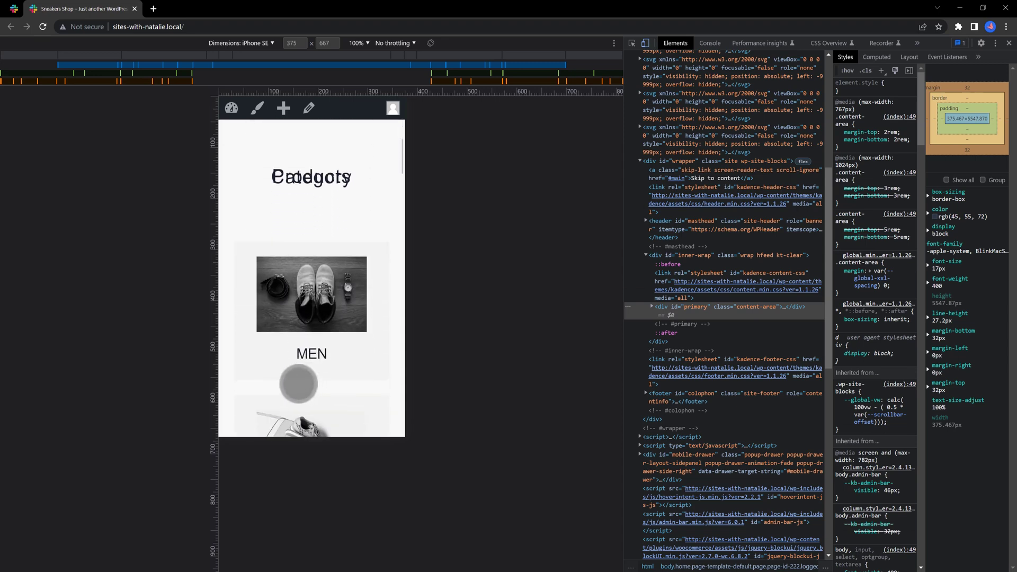
scroll(267, 345, down, 3)
scroll(297, 359, down, 1)
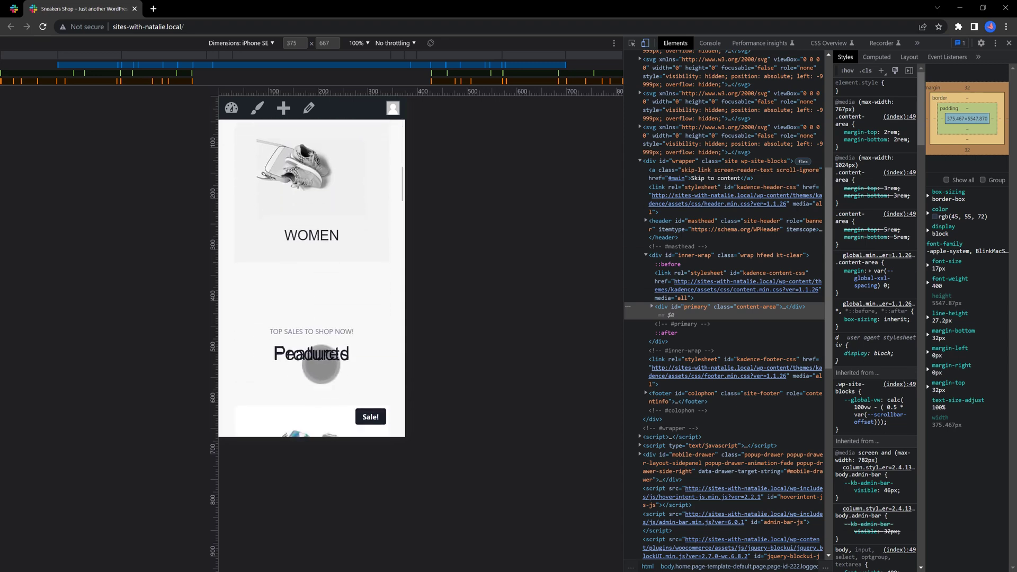
scroll(318, 362, down, 3)
scroll(305, 356, up, 10)
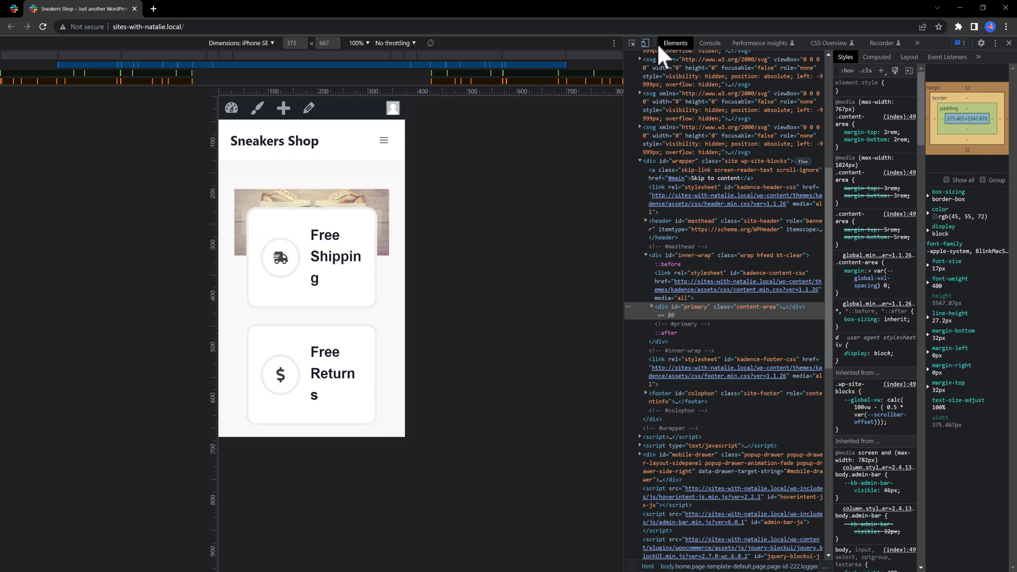
click(1009, 43)
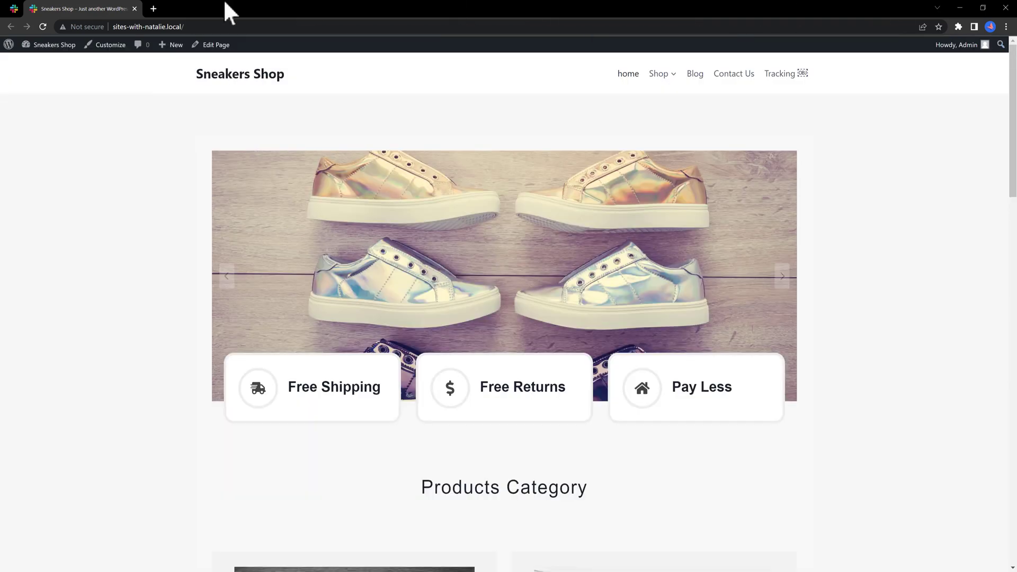
Open Chrome's appearance settings in a new tab and review the font size choices, keeping Medium (Recommended)
click(154, 8)
click(1006, 27)
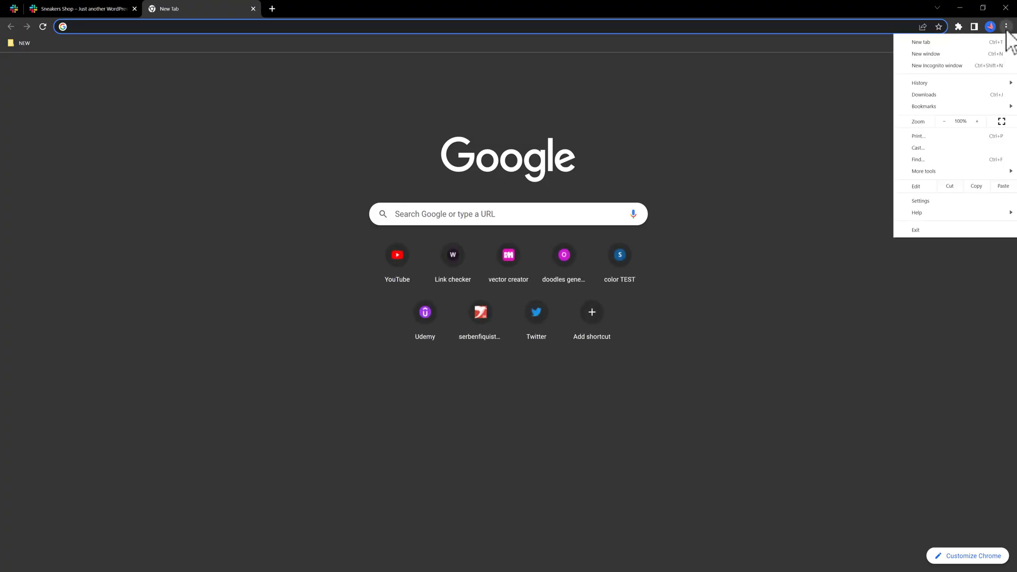
click(924, 201)
click(49, 141)
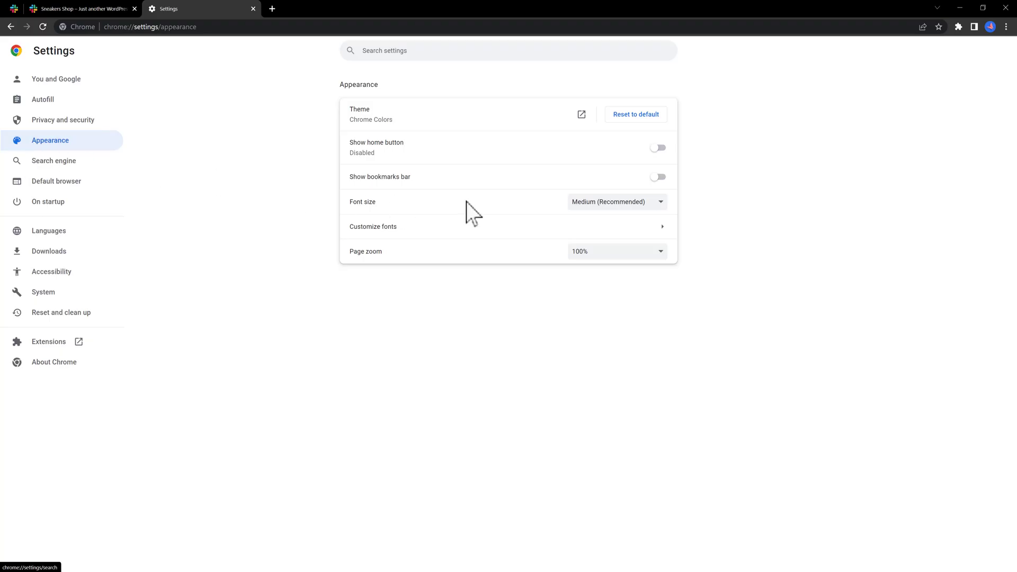
click(662, 202)
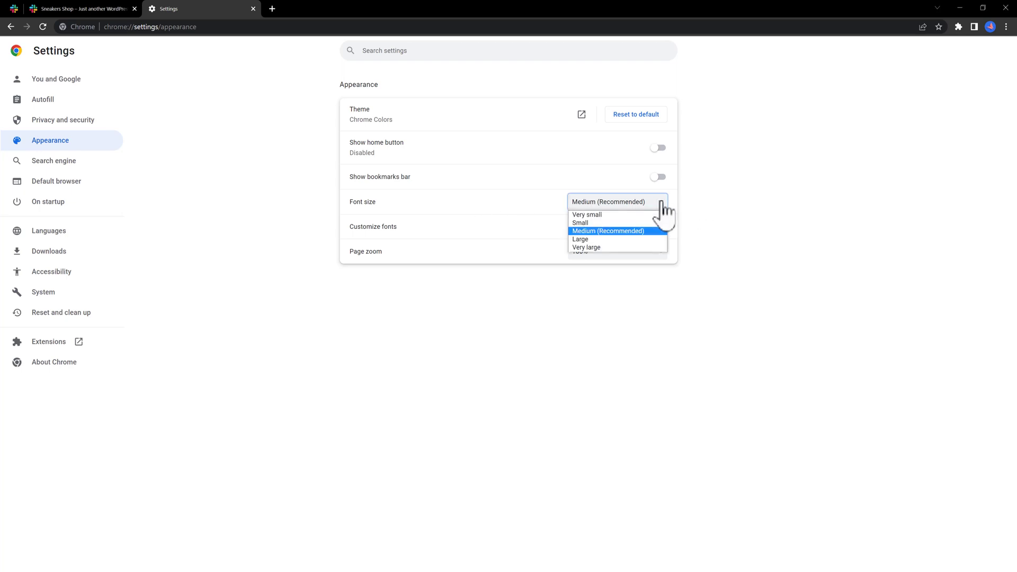
click(640, 233)
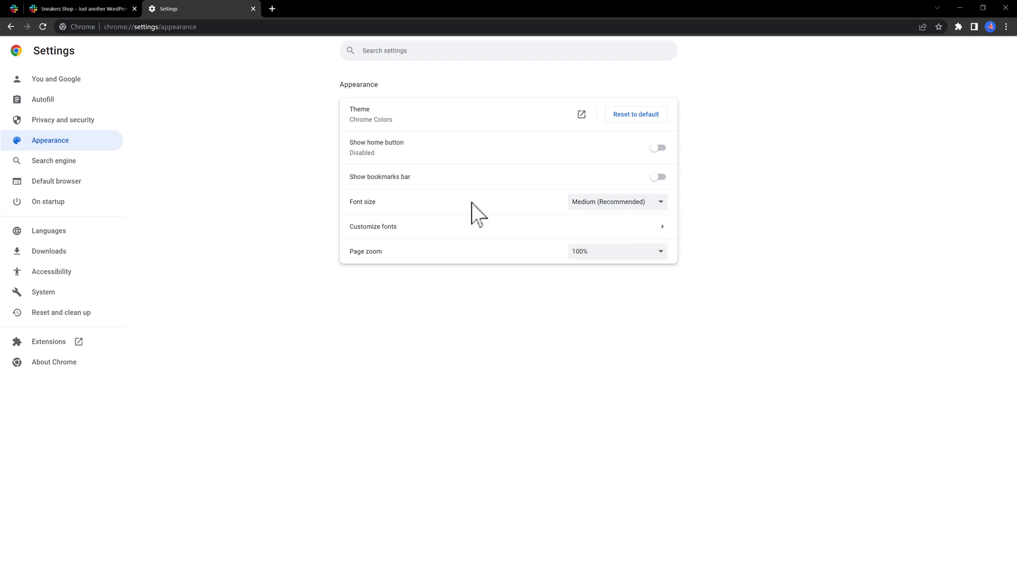
Examine the sample sizes of the standard, serif and sans-serif fonts in Chrome's font customization, and close the settings tab
click(639, 228)
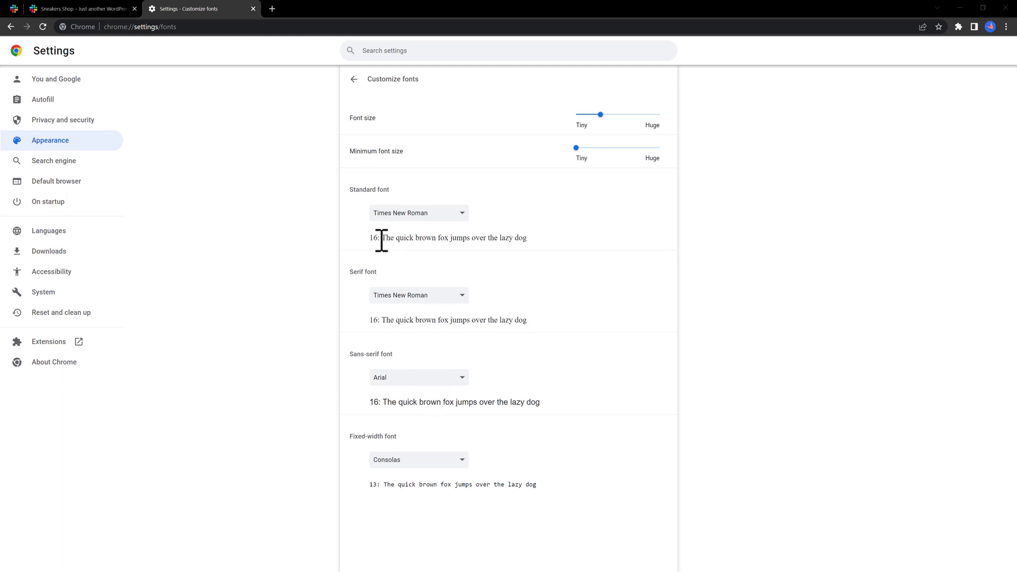
drag(380, 238, 356, 245)
drag(381, 321, 369, 323)
drag(379, 403, 351, 413)
click(269, 388)
click(253, 9)
Show the list of blocks in the home page editor and switch the selected Row Layout to the mobile preview
scroll(48, 206, down, 1)
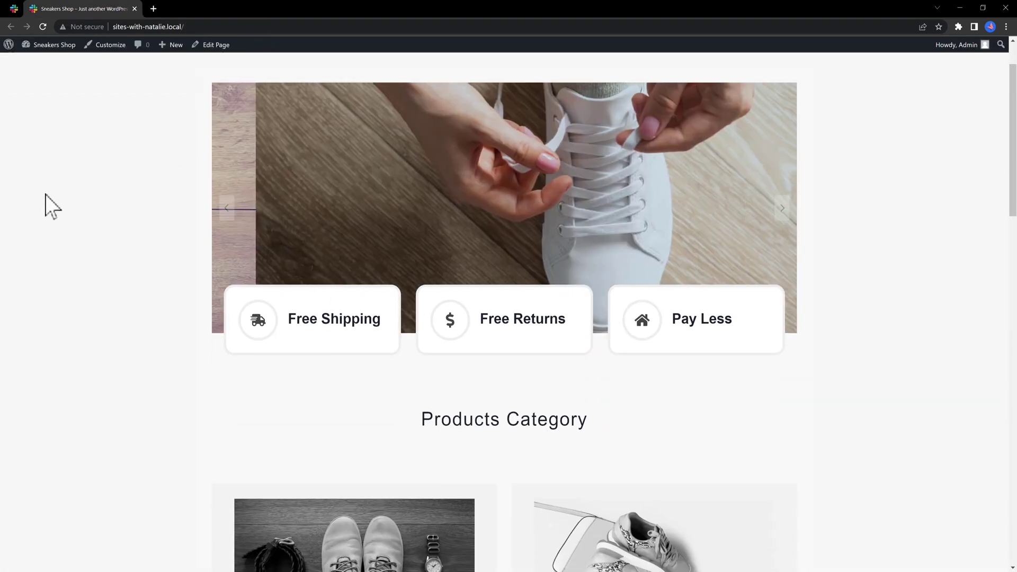
scroll(48, 206, down, 3)
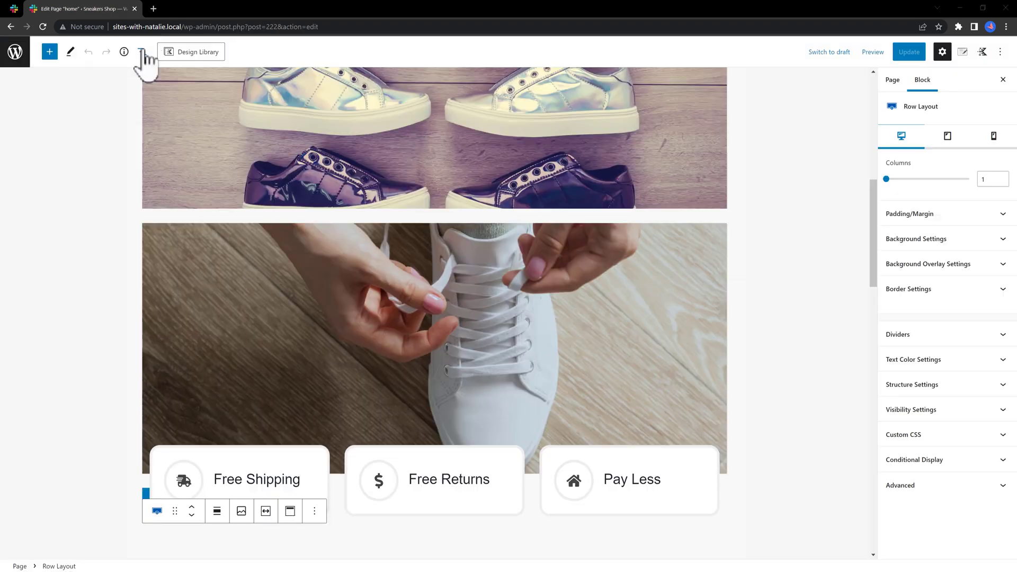
click(141, 52)
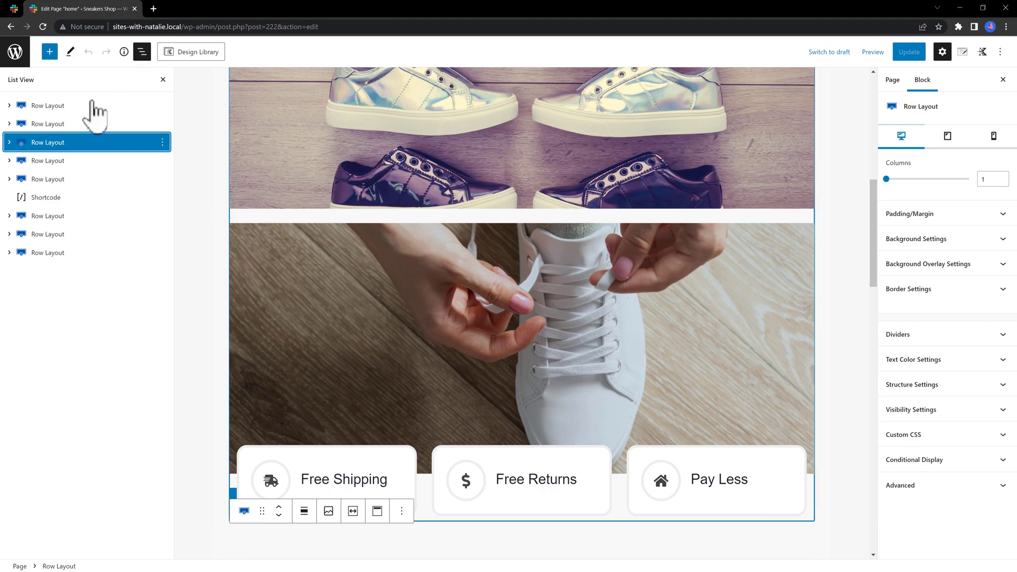
scroll(280, 203, down, 6)
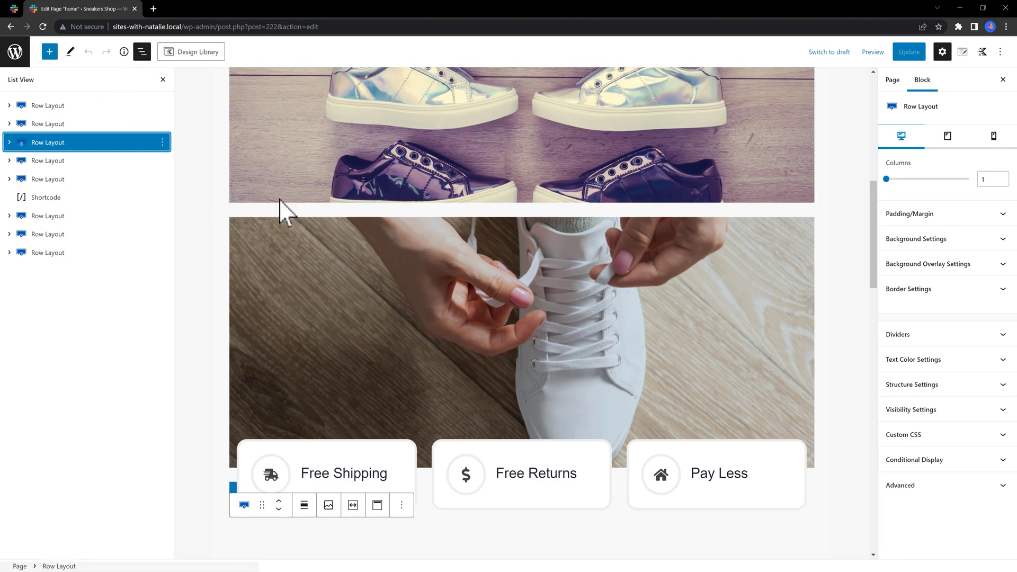
click(993, 138)
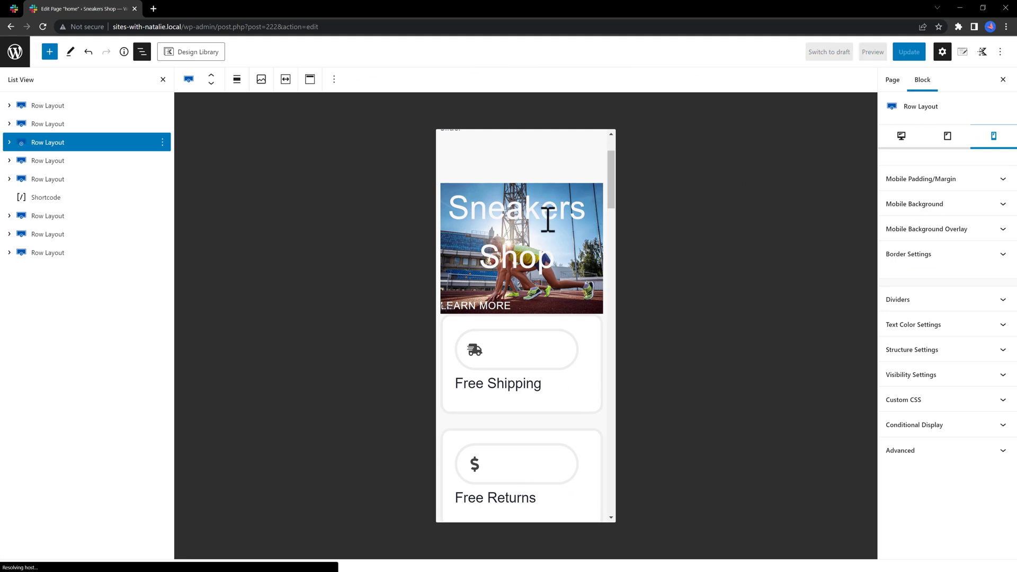
scroll(535, 222, down, 4)
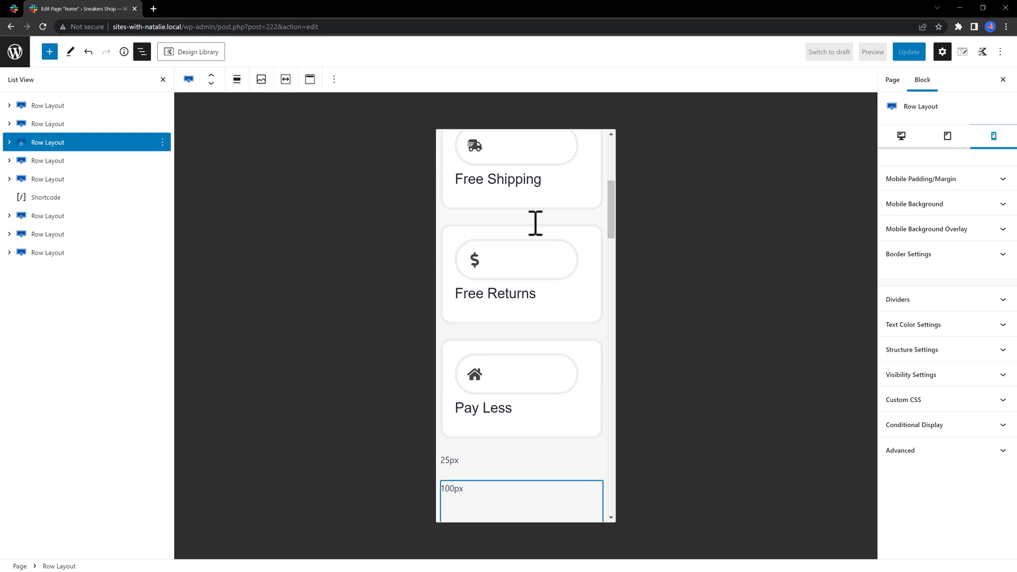
scroll(535, 221, down, 6)
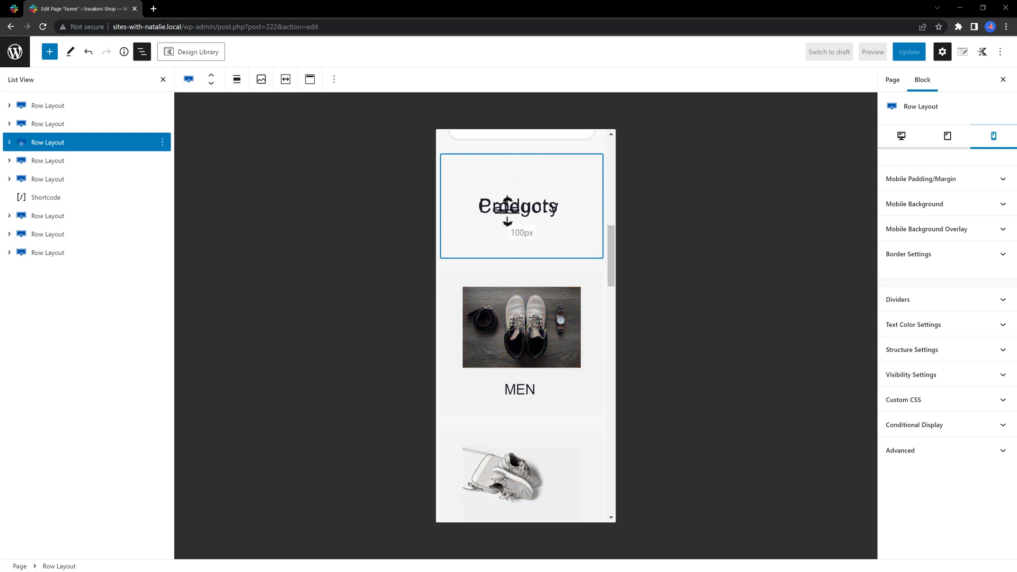
Select the "Products Category" heading inside the third Row Layout and change its mobile line height unit to rem
click(9, 142)
click(105, 179)
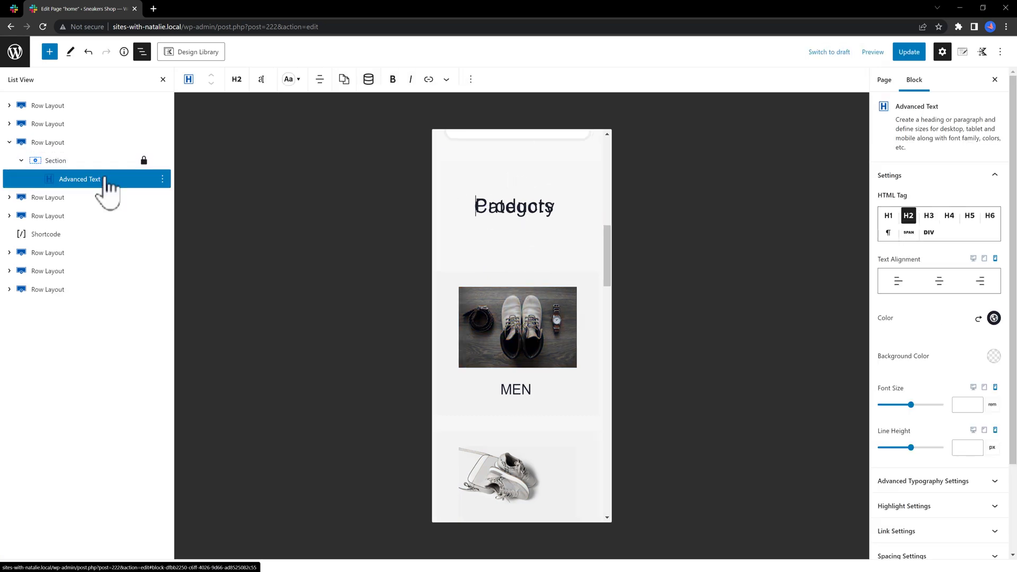
click(992, 449)
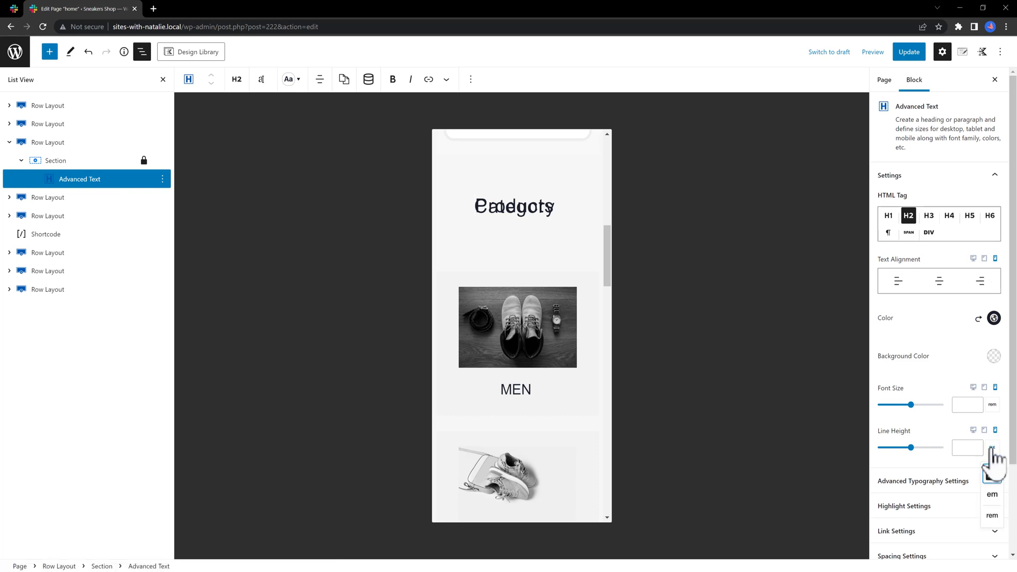
click(992, 517)
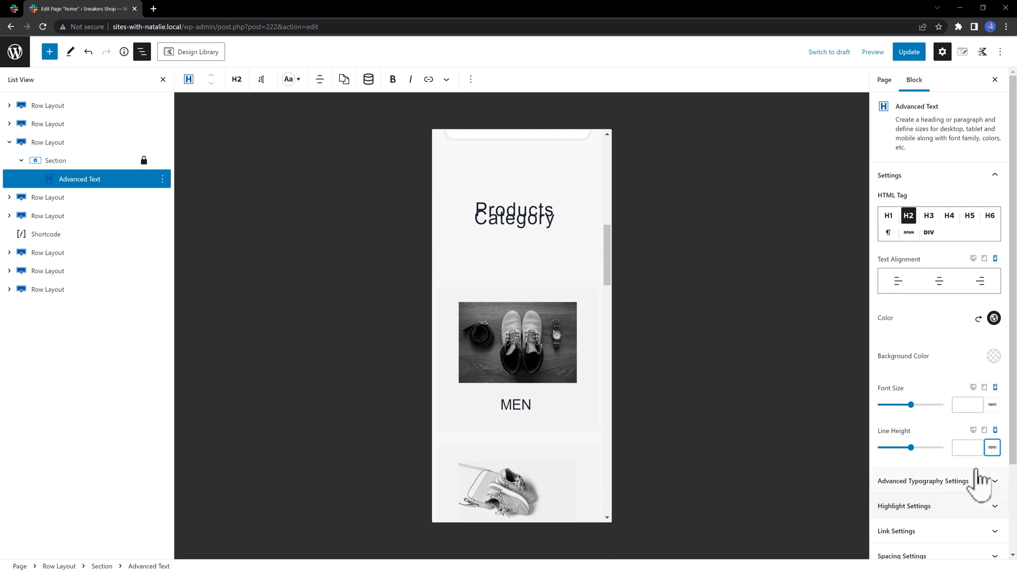
Set the mobile line height of the "Products Category" heading to 2 rem
click(964, 449)
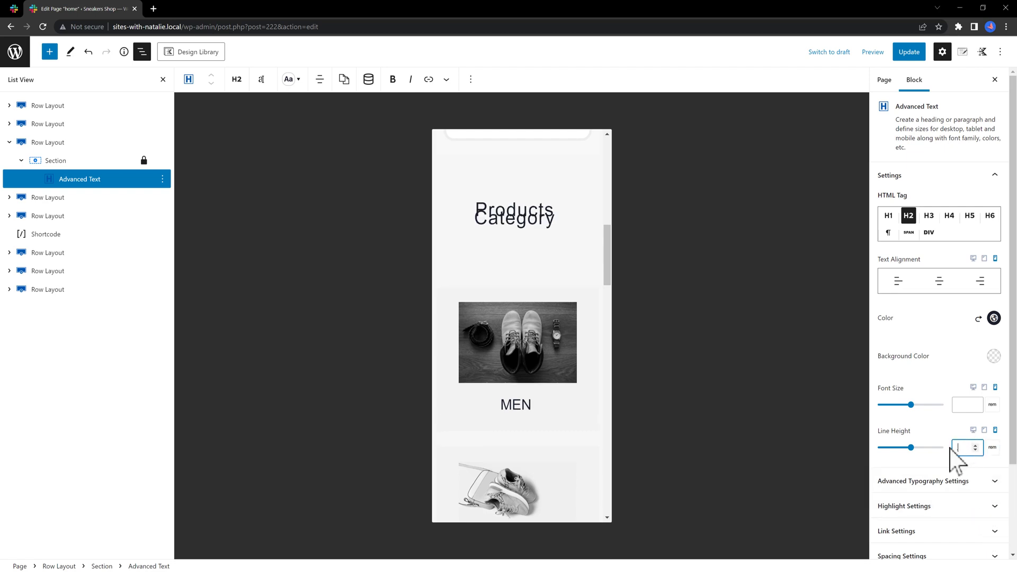
text(.2)
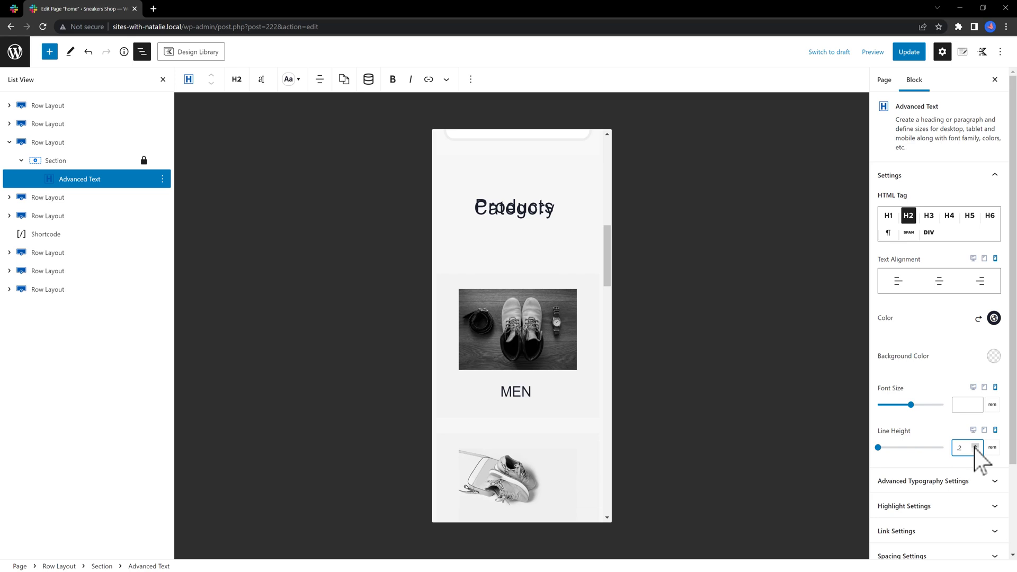
click(975, 446)
click(975, 445)
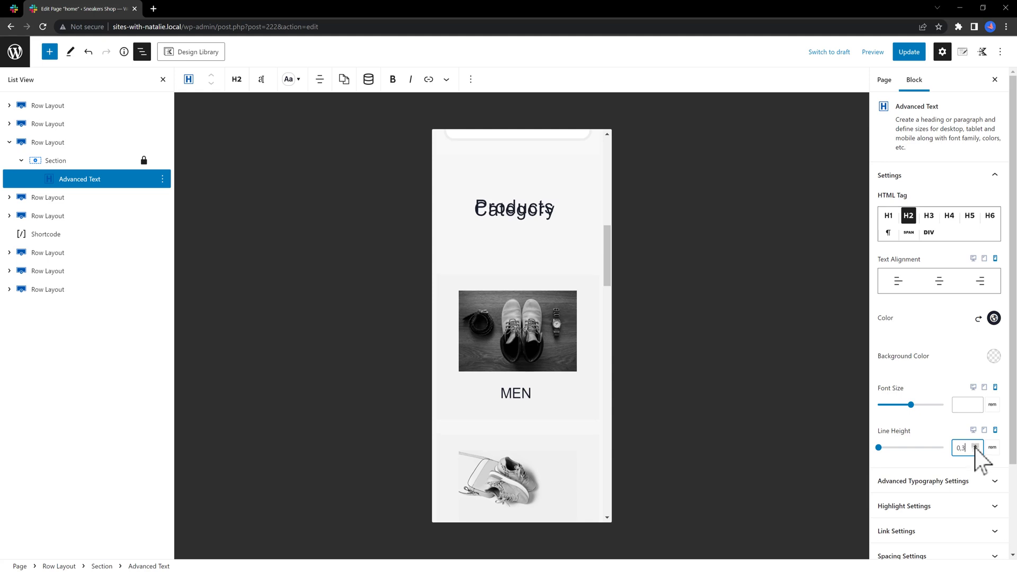
click(975, 445)
click(975, 446)
click(975, 446)
click(975, 445)
click(975, 446)
click(975, 446)
click(975, 446)
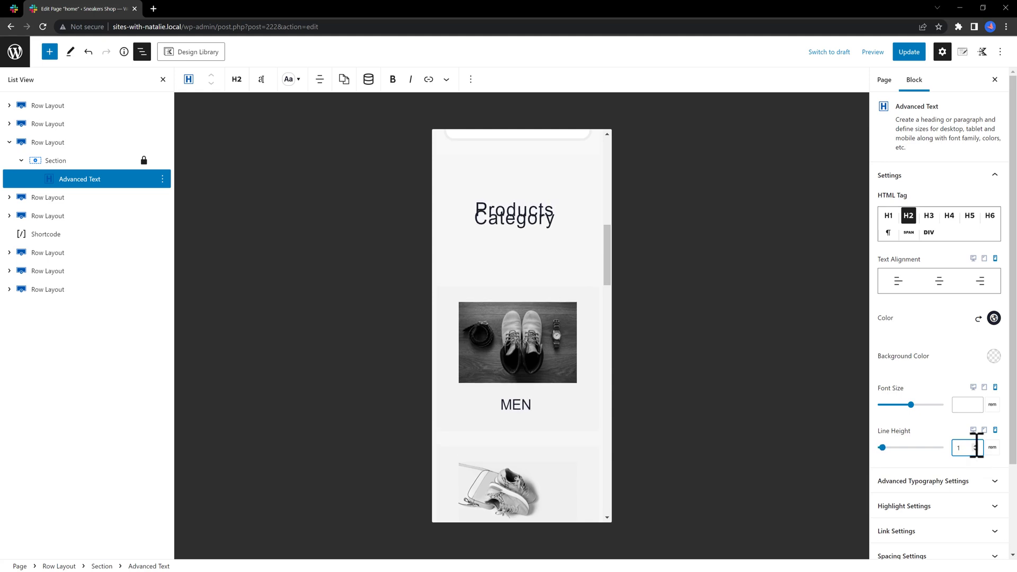
click(975, 445)
click(975, 445)
click(975, 446)
click(975, 445)
click(975, 446)
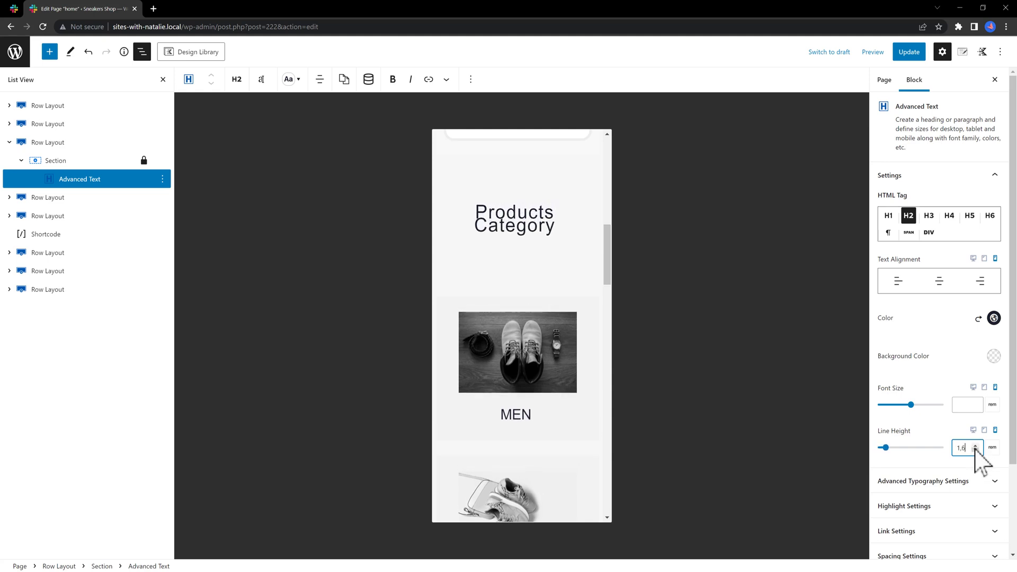
click(975, 446)
click(975, 445)
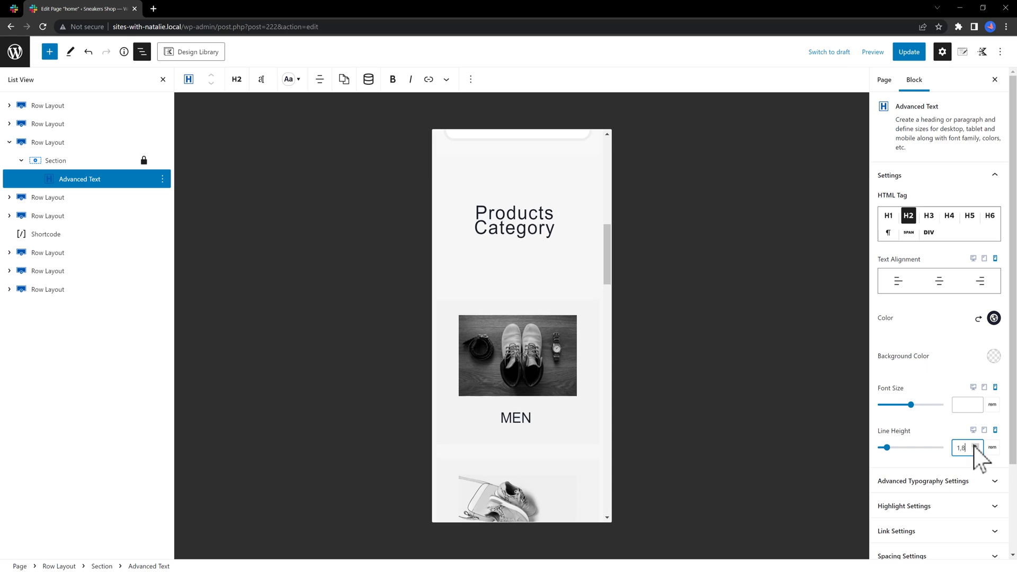
click(975, 445)
click(975, 445)
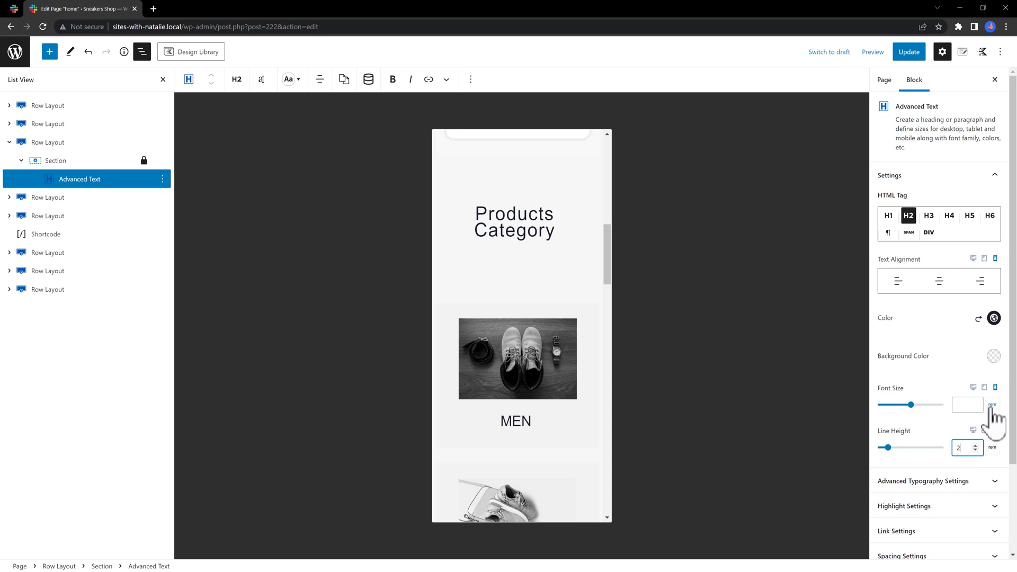
Set the mobile font size of the "Products Category" heading to 1.5 rem and select its surrounding Row Layout
click(963, 406)
text(1)
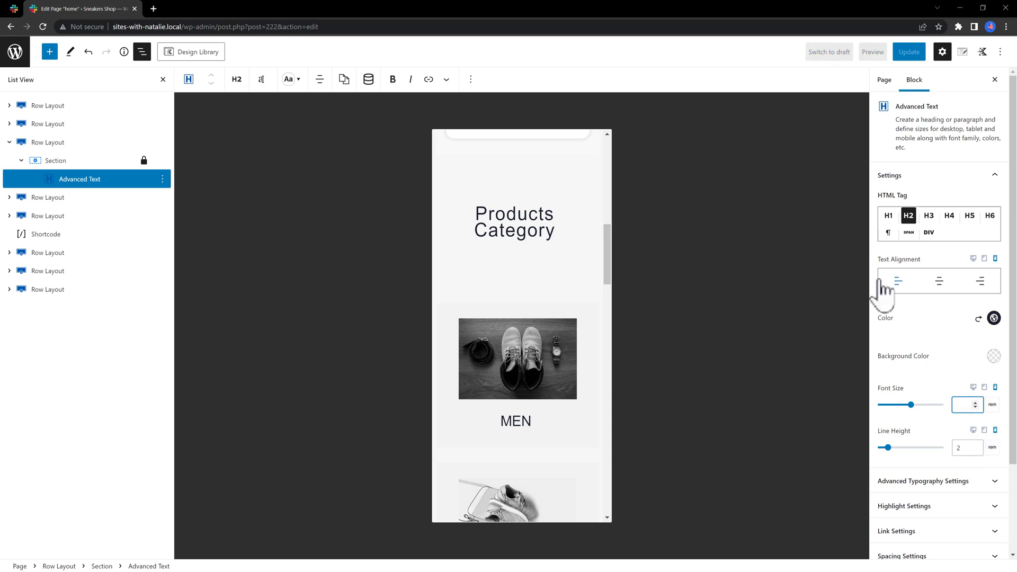
text(.5)
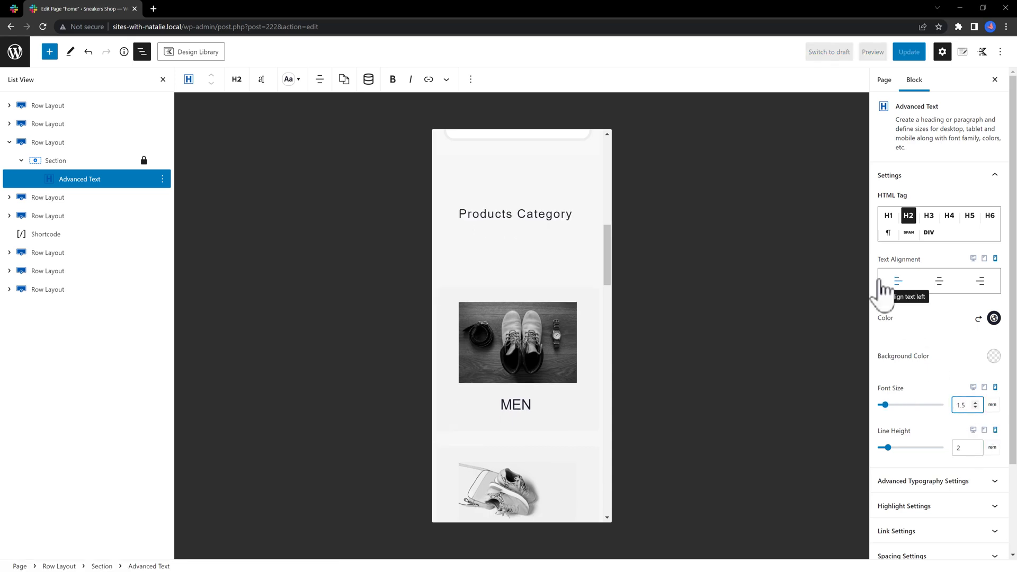
scroll(509, 244, up, 3)
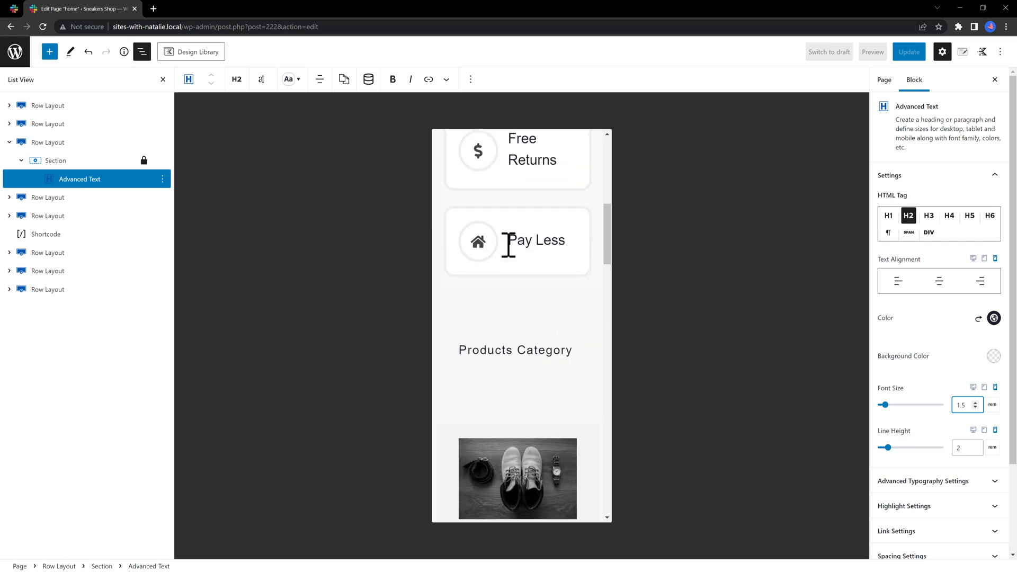
click(581, 363)
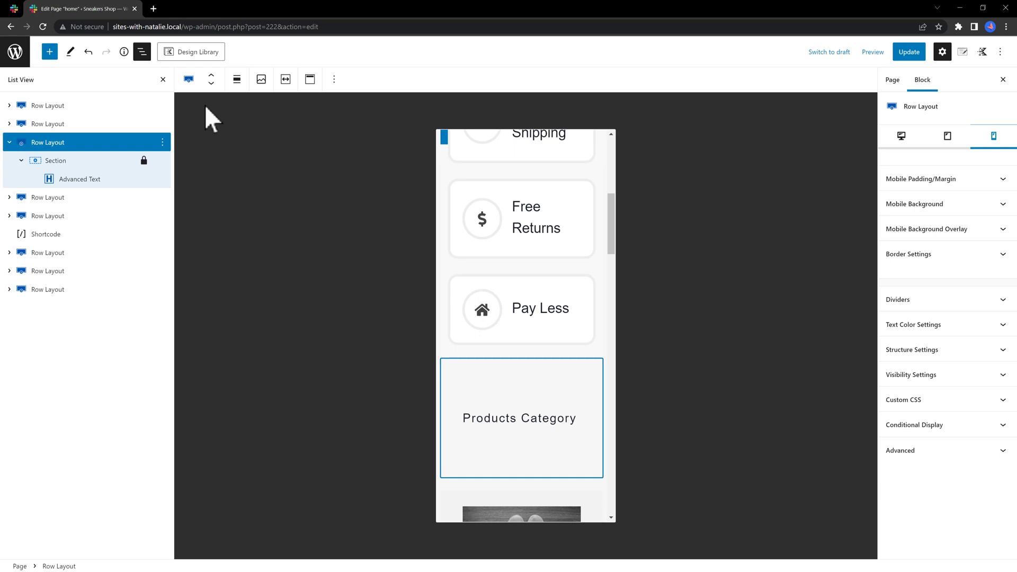
Give the "What Our Clients Say About Us" heading in the testimonials section a mobile line height of 2 rem
scroll(518, 336, down, 5)
click(518, 336)
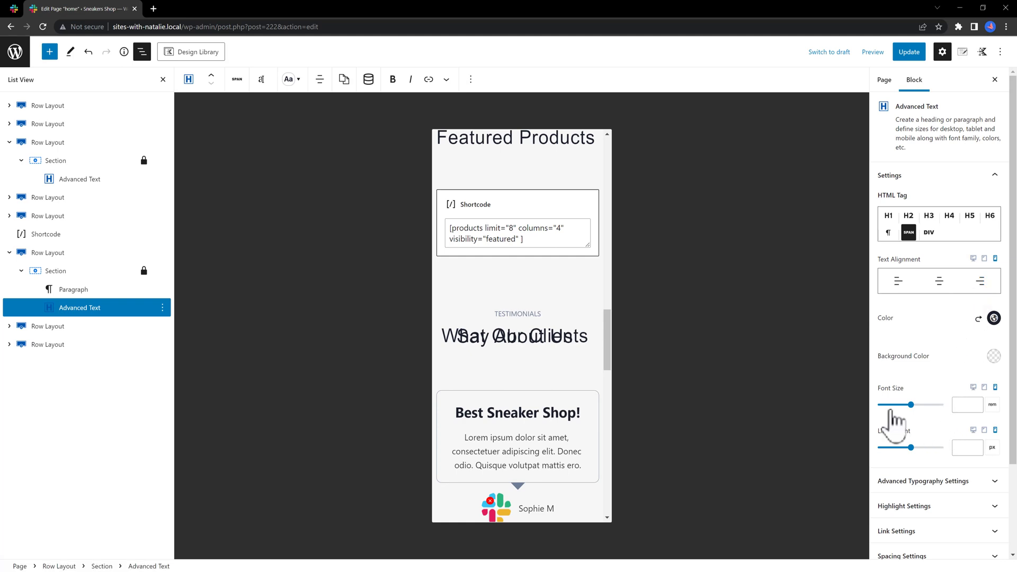
click(990, 449)
click(983, 476)
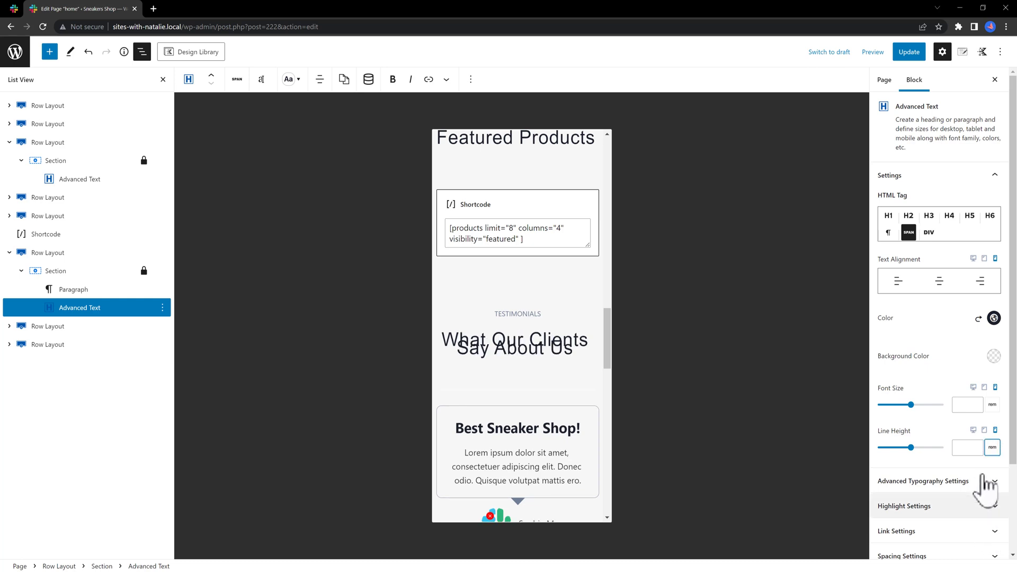
click(968, 448)
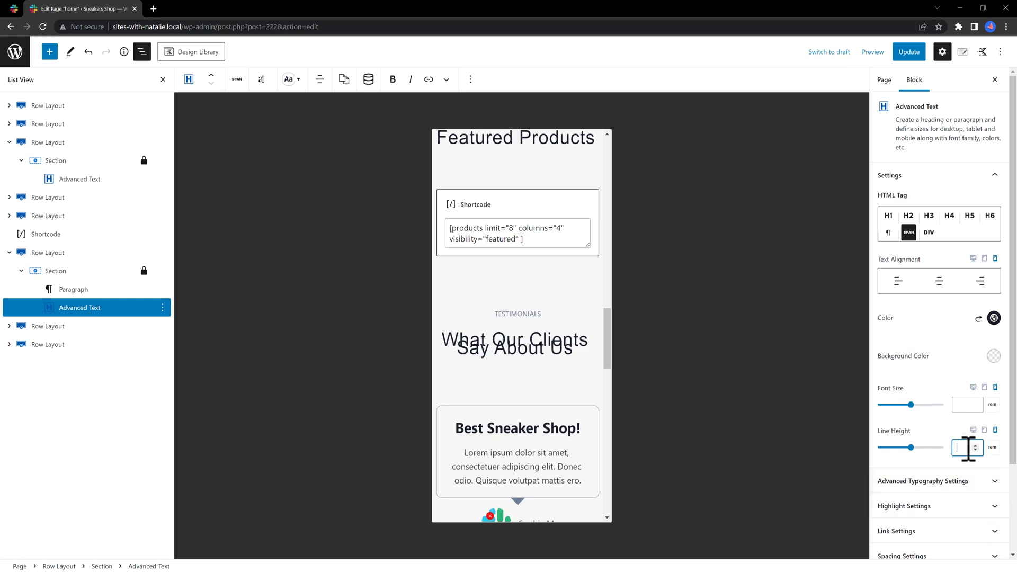
text(2)
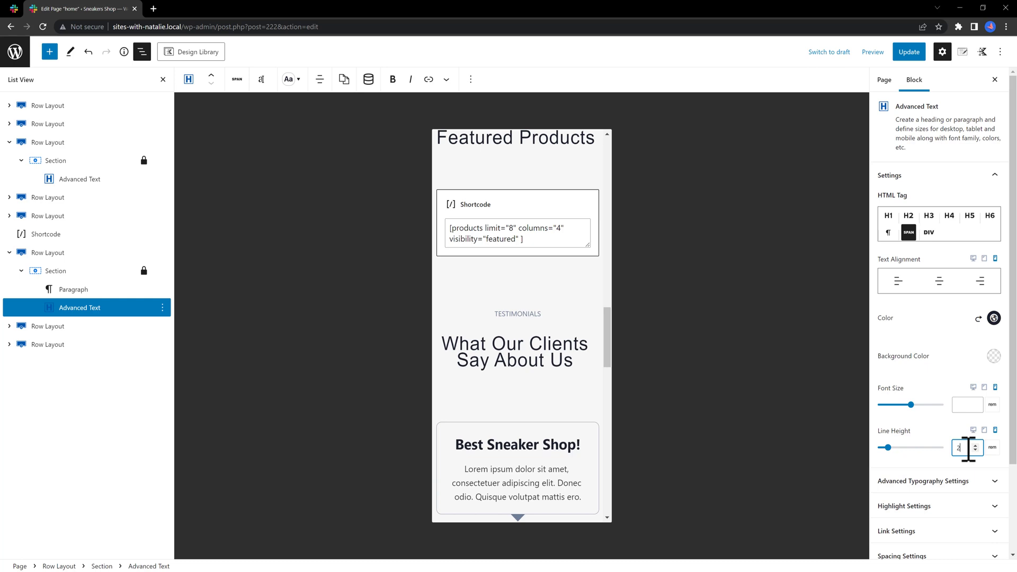
Set the mobile font size of the "What Our Clients Say About Us" heading to 1.5 rem and check it against the neighbouring sections
click(996, 406)
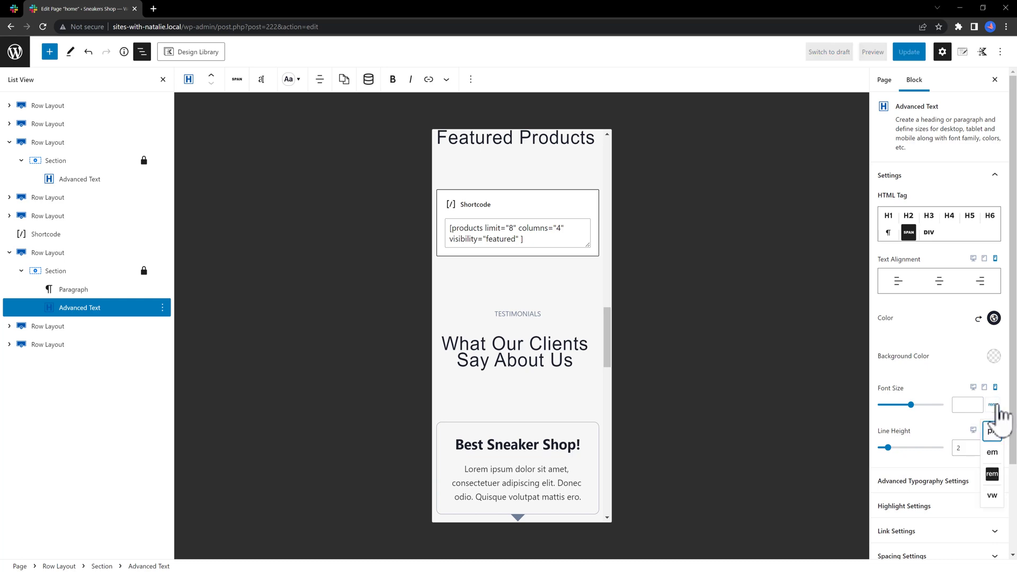
click(992, 473)
click(967, 405)
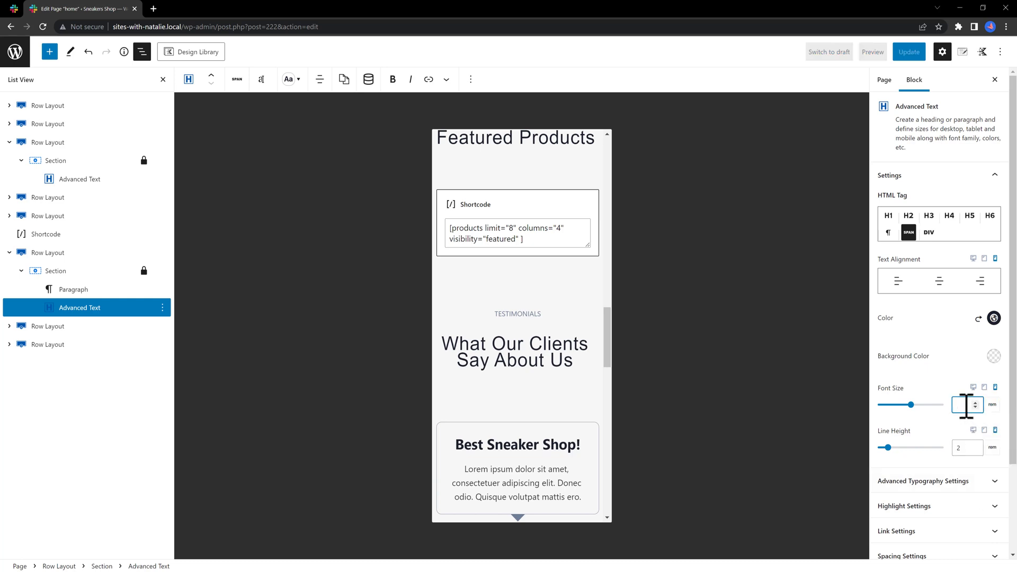
text(1.5)
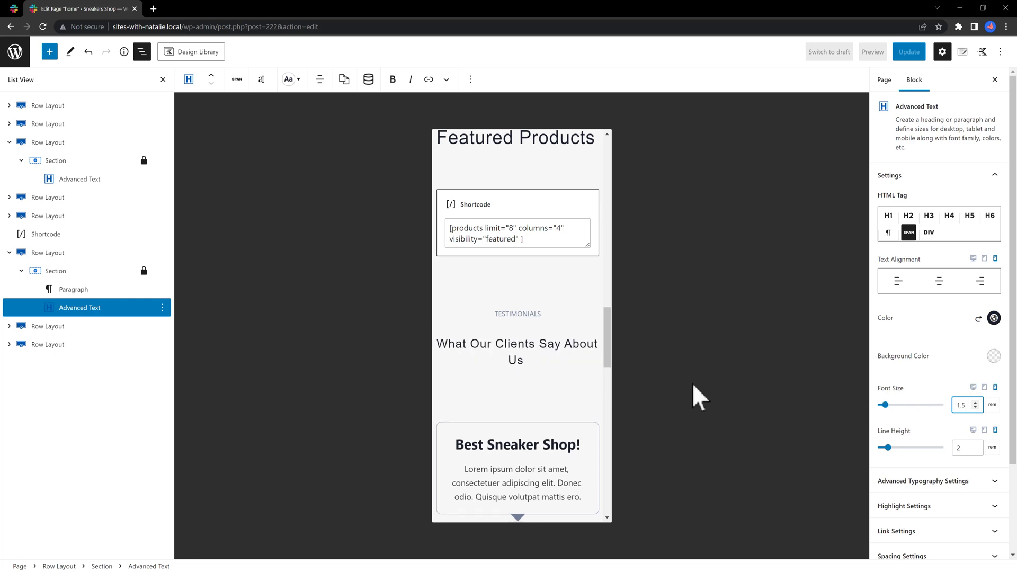
click(542, 327)
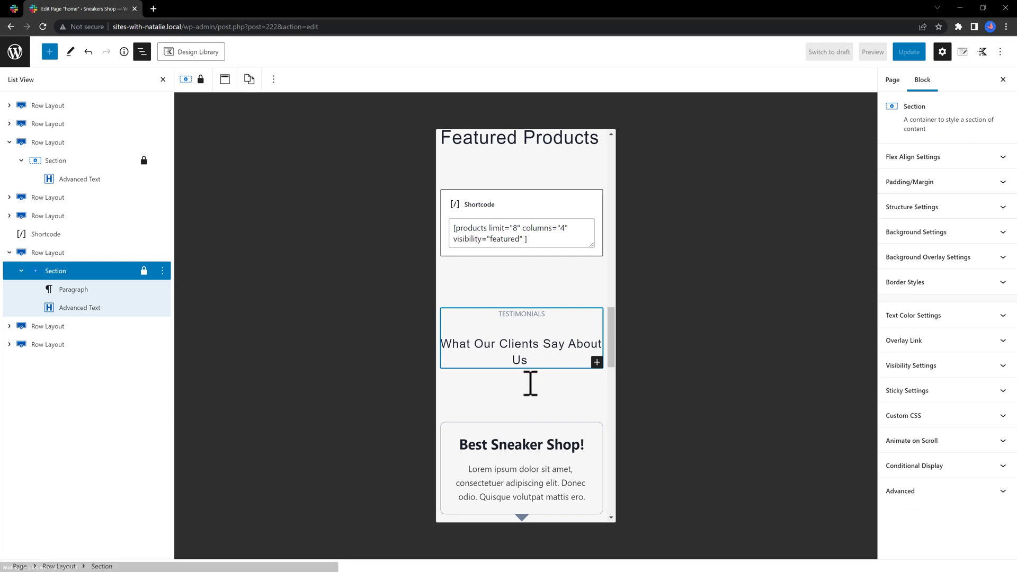
scroll(542, 379, down, 2)
scroll(542, 380, down, 1)
scroll(530, 413, up, 3)
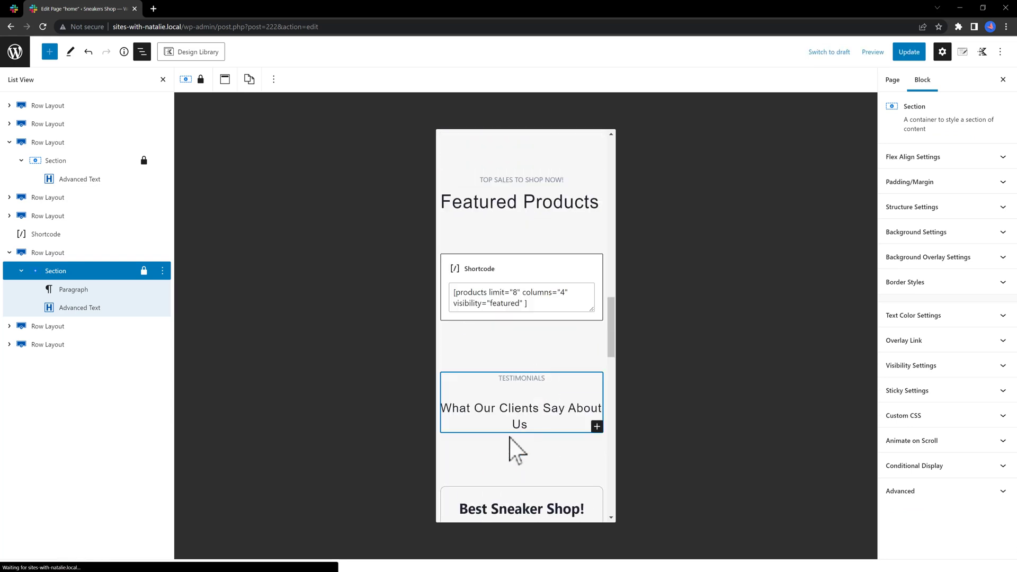
Try a mobile font size of 1.3 rem on the "What Our Clients Say About Us" heading and undo the change
click(523, 410)
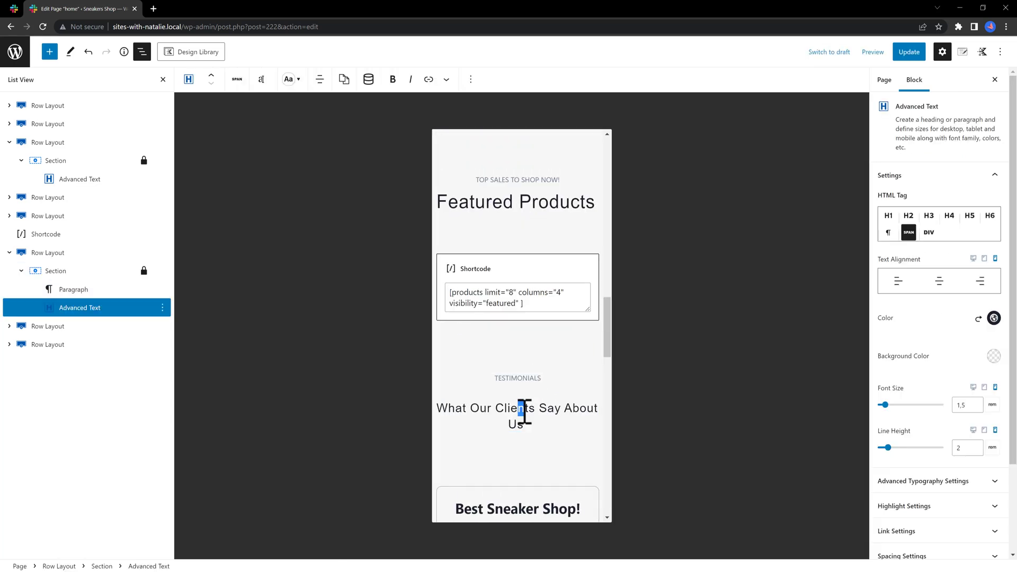
click(975, 408)
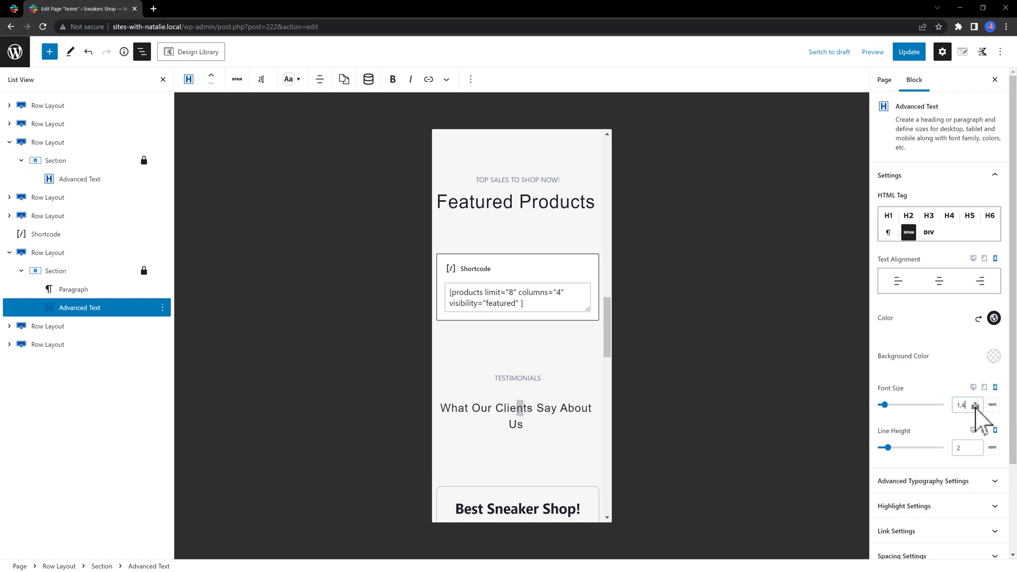
click(975, 407)
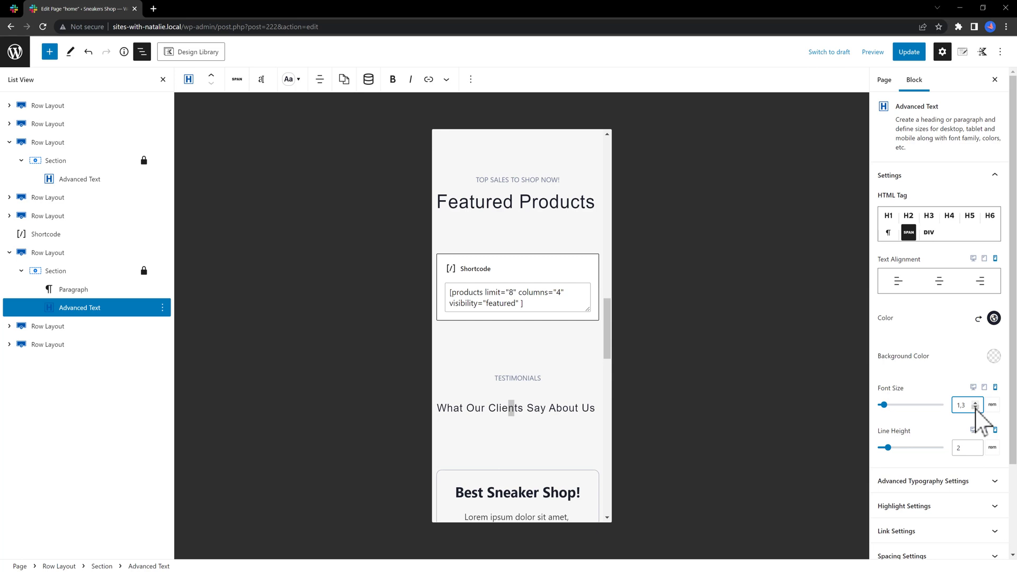
key(ctrl+z)
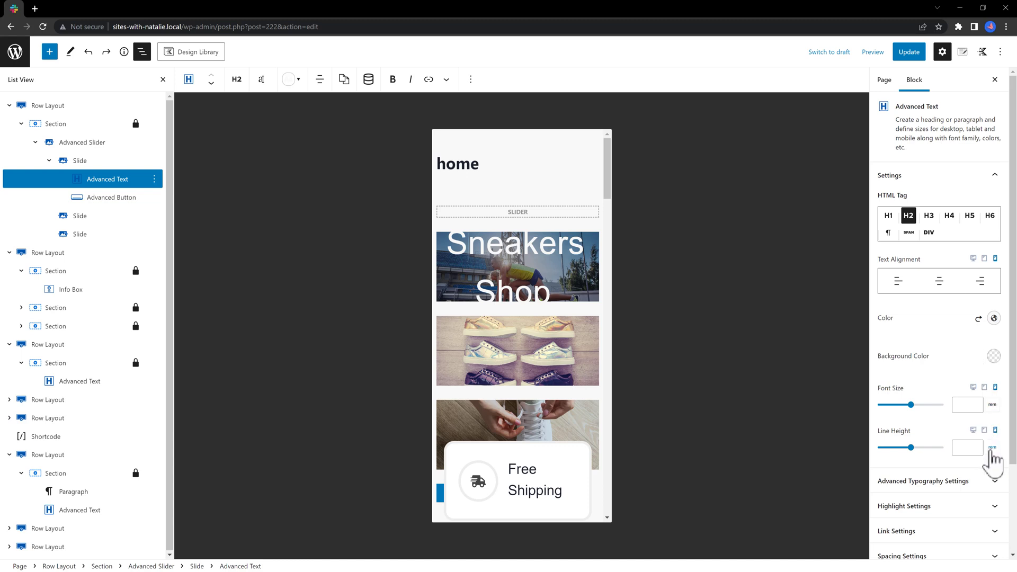
Give the first slide's "Sneakers Shop" heading a mobile line height and font size of 2 rem, and set the slide's button size to S
click(961, 447)
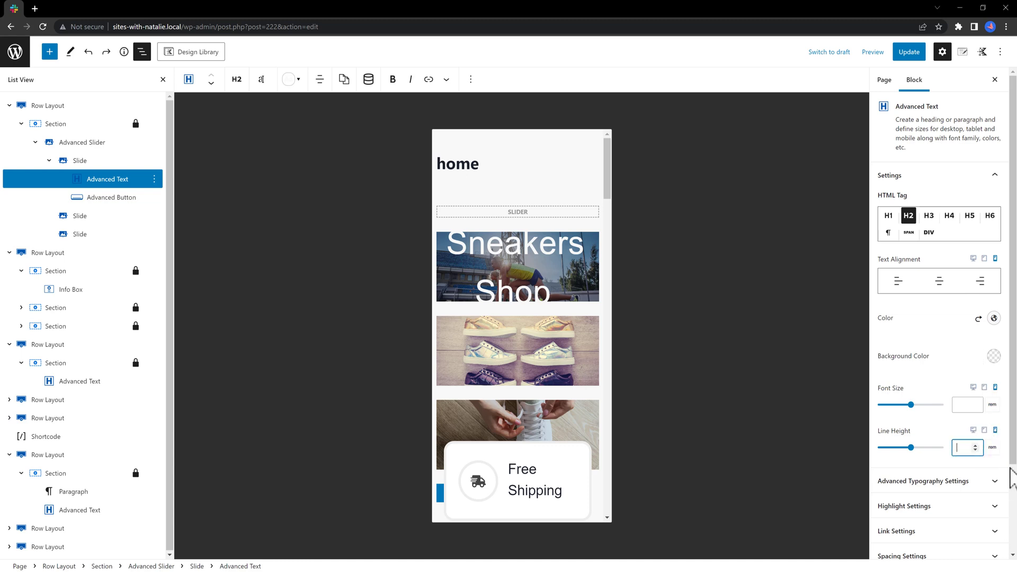
text(2)
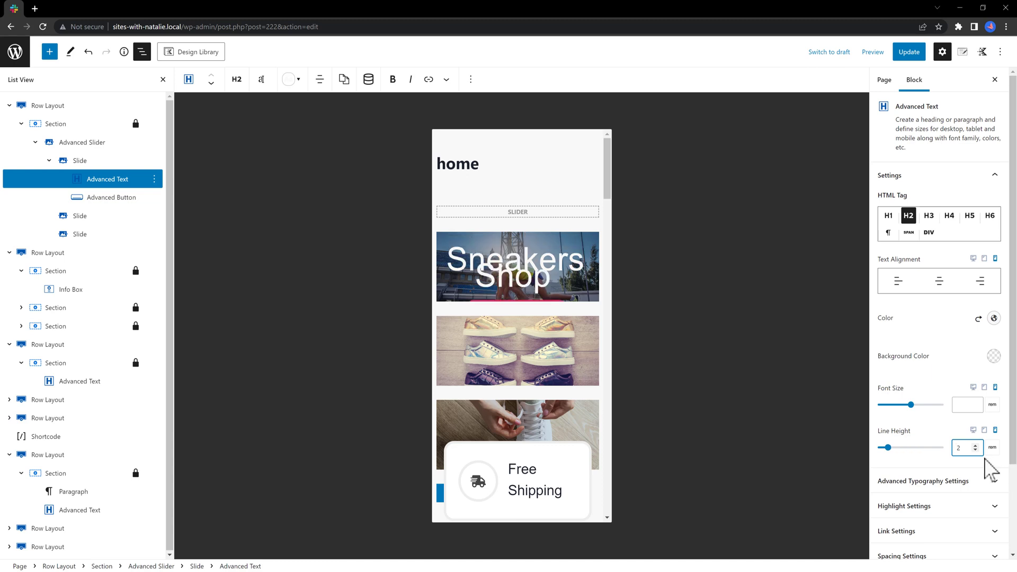
text(2)
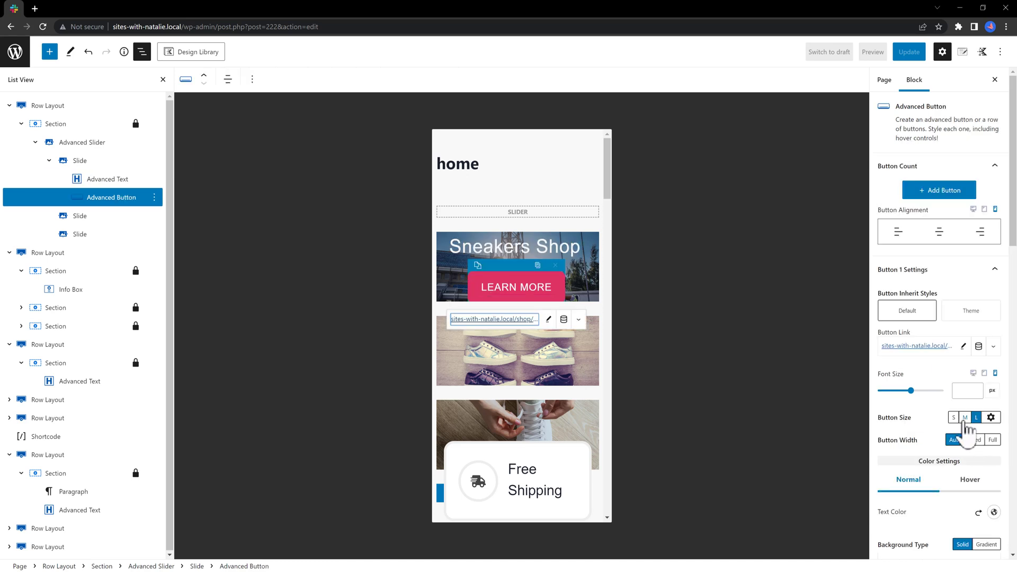
click(953, 418)
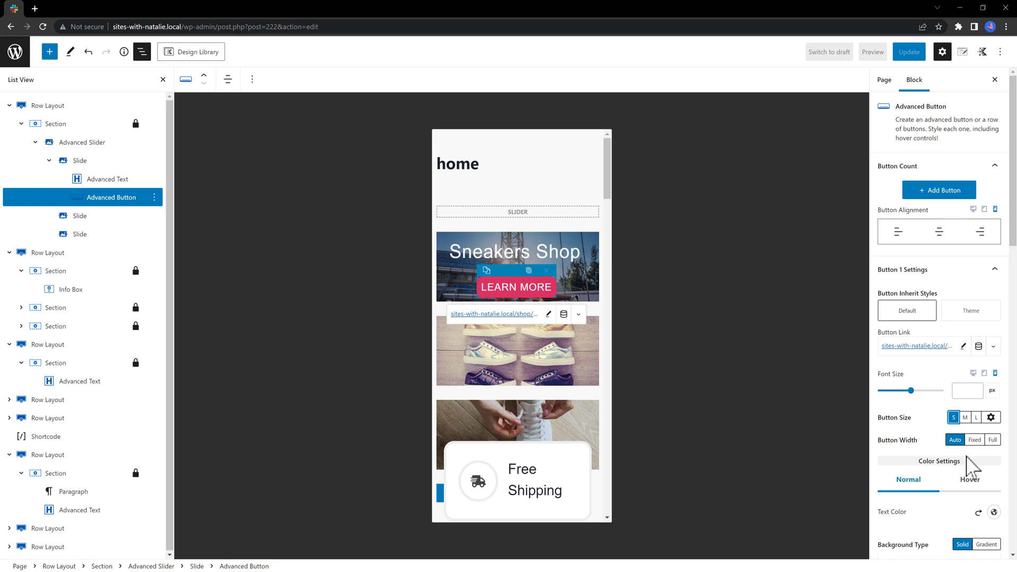
Review the testimonials heading and the testimonial cards below it in the home page's mobile preview
drag(609, 193, 597, 304)
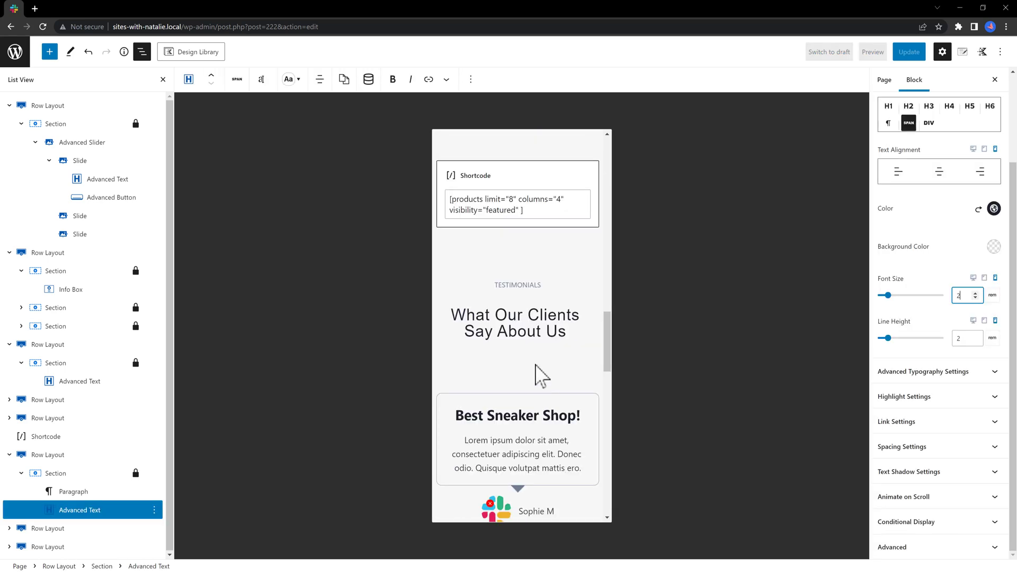
scroll(539, 375, down, 7)
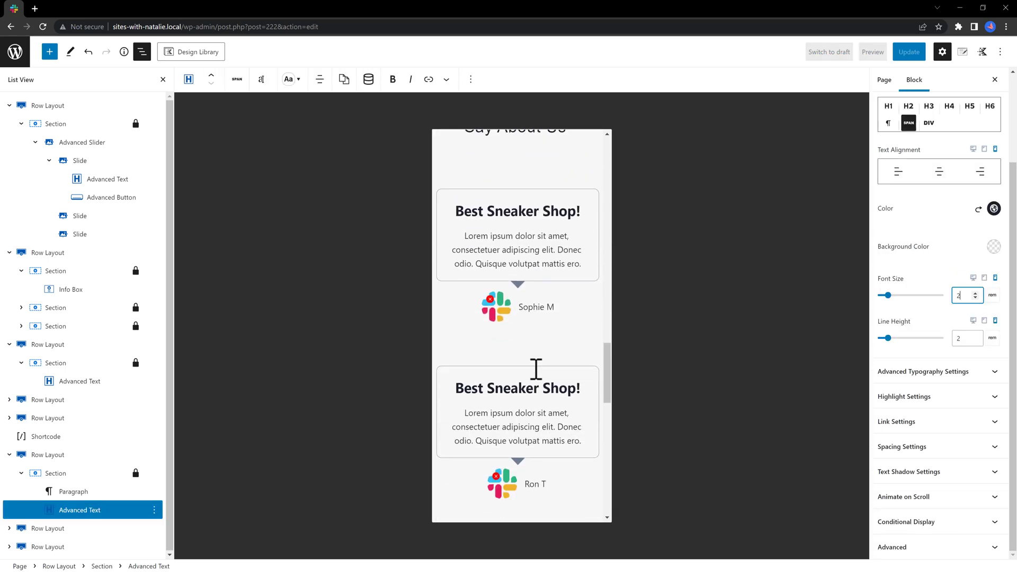
scroll(535, 374, down, 10)
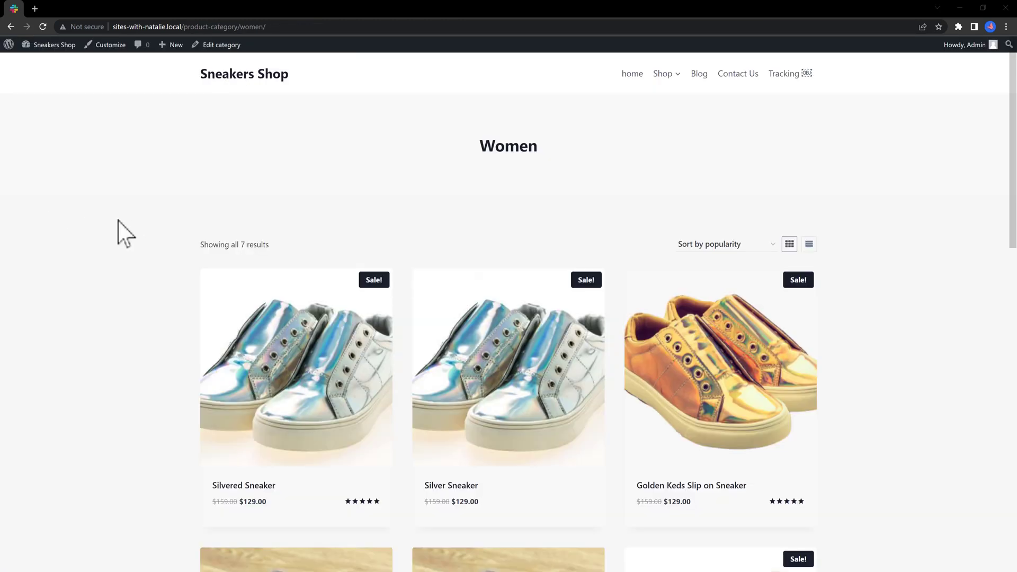
right_click(115, 155)
click(151, 343)
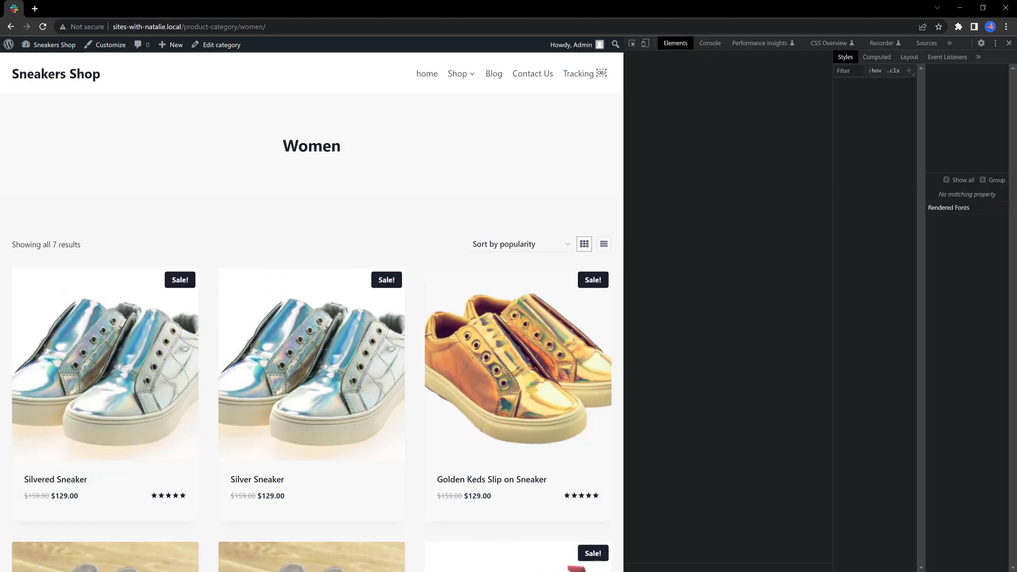
click(645, 43)
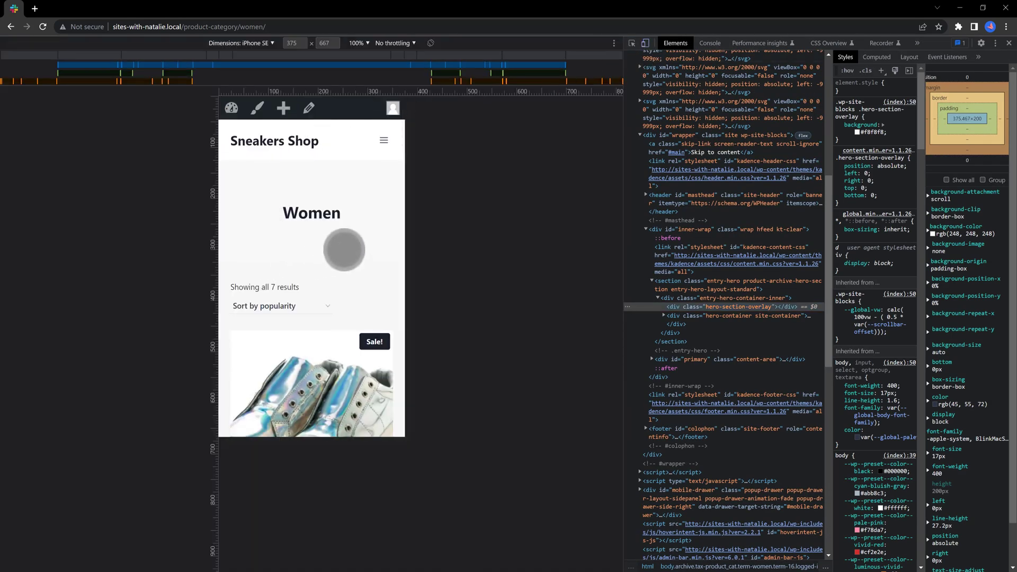
scroll(325, 216, down, 3)
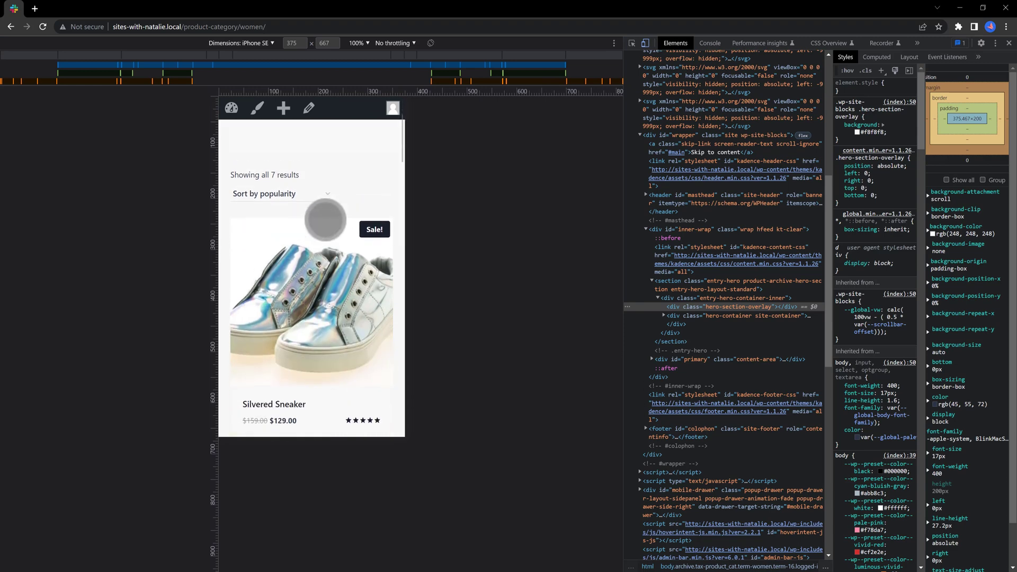
scroll(325, 217, up, 3)
scroll(337, 244, down, 4)
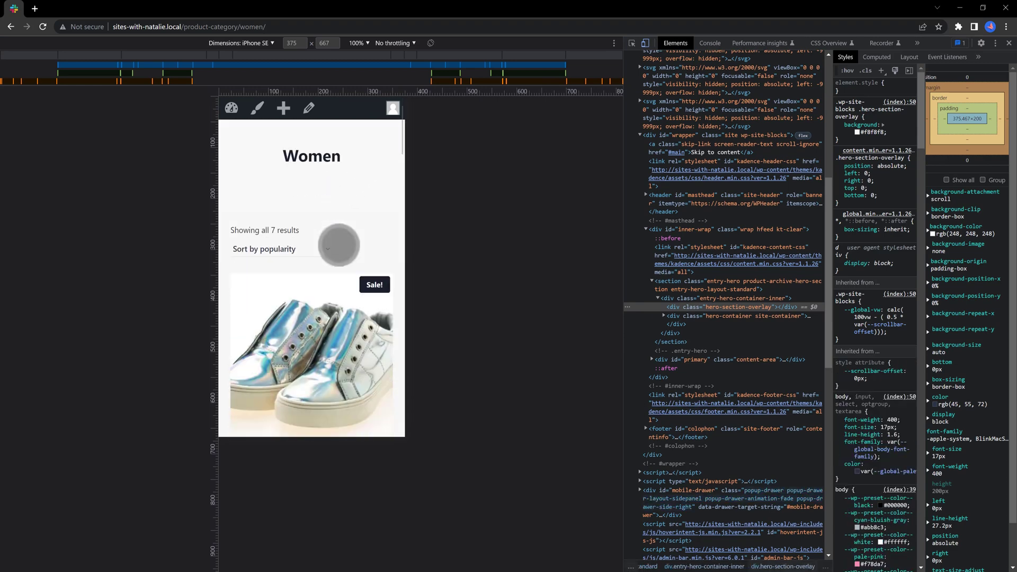
Examine the stacked product cards further down the Women category page at iPhone SE size
scroll(338, 245, down, 9)
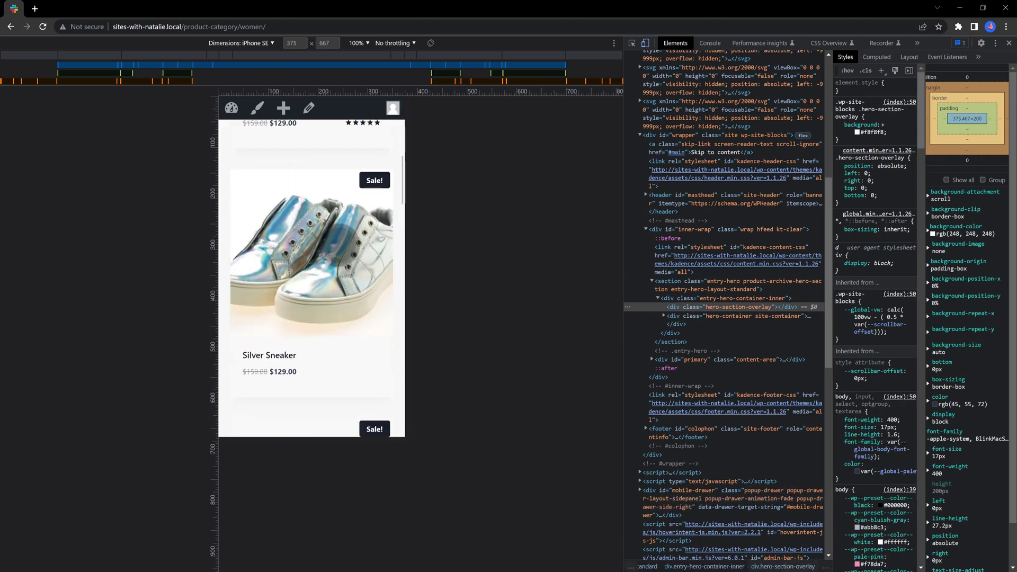
scroll(337, 254, down, 8)
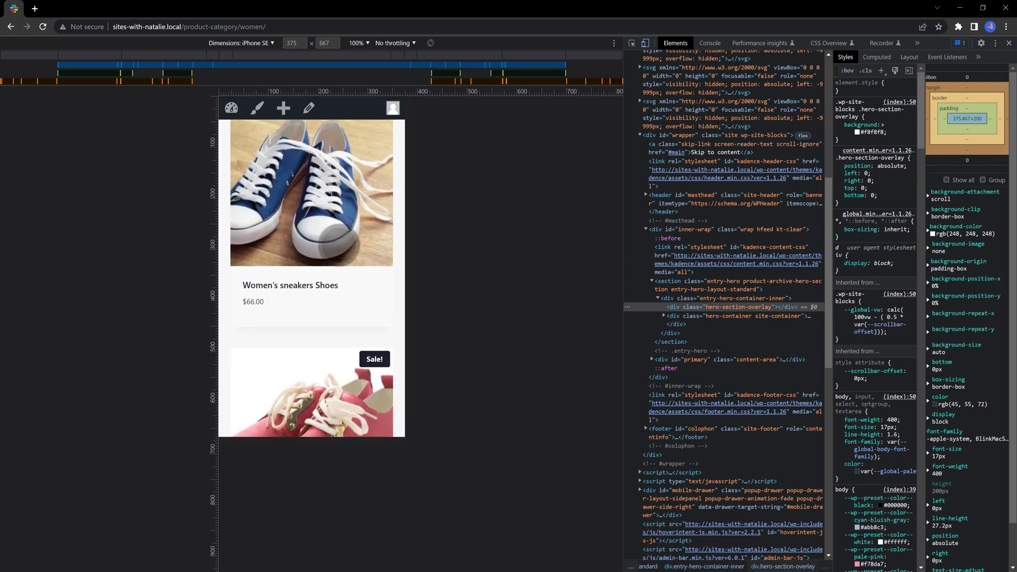
scroll(337, 241, down, 5)
scroll(339, 245, down, 5)
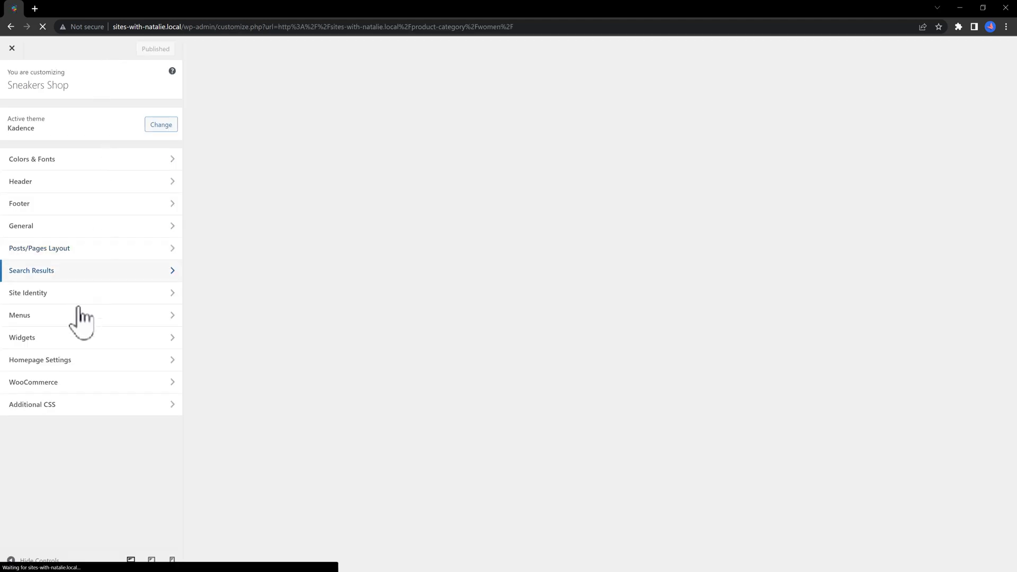
Open the WooCommerce product catalog settings in the Customizer and review the options from archive title to mobile columns layout
click(62, 383)
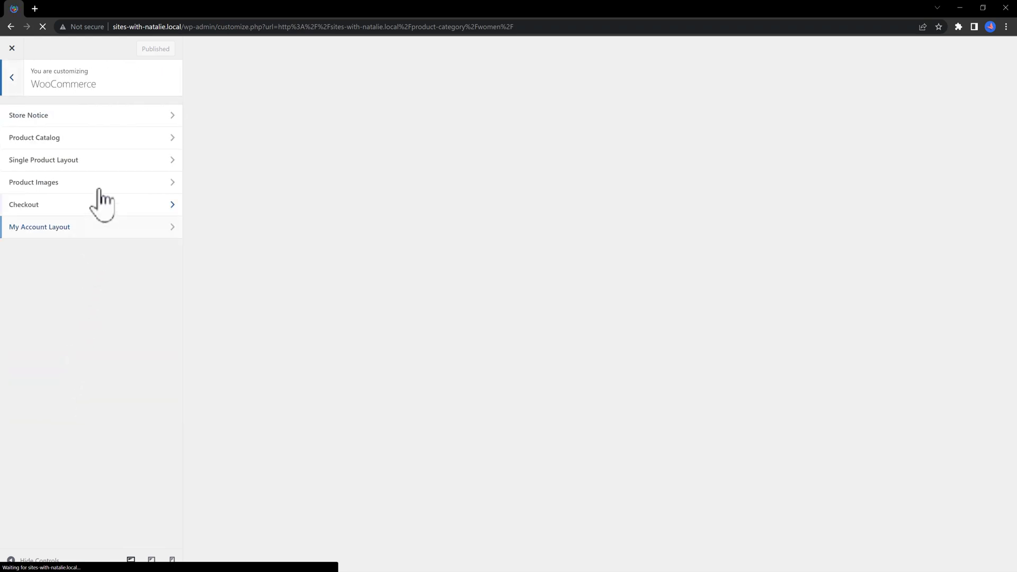
click(98, 139)
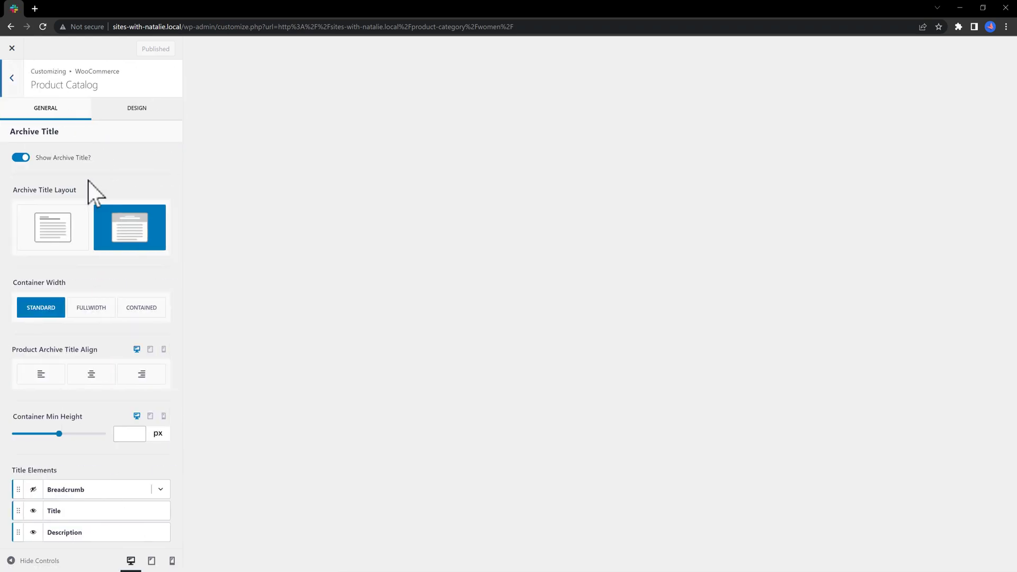
scroll(75, 252, down, 20)
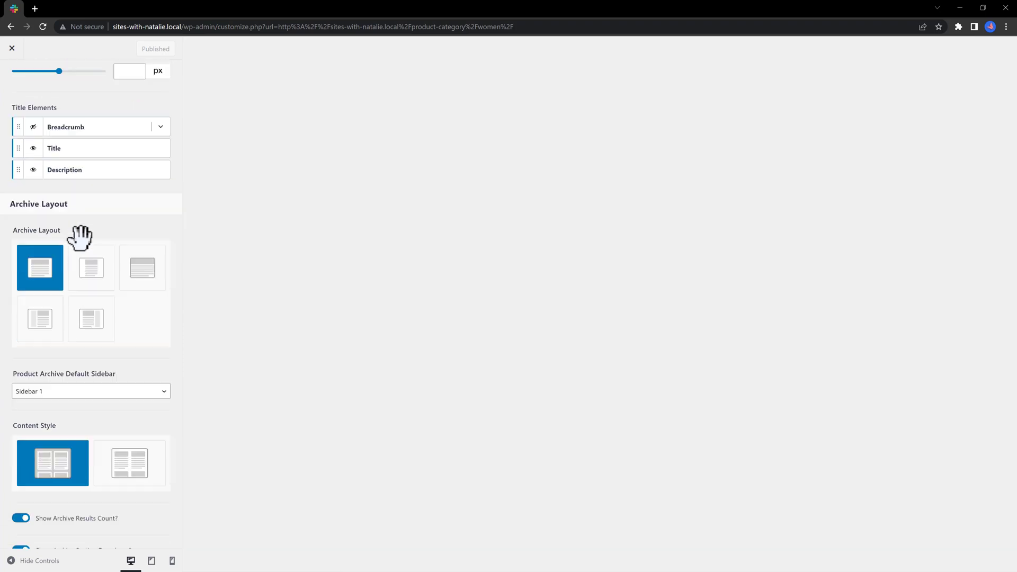
scroll(81, 239, down, 2)
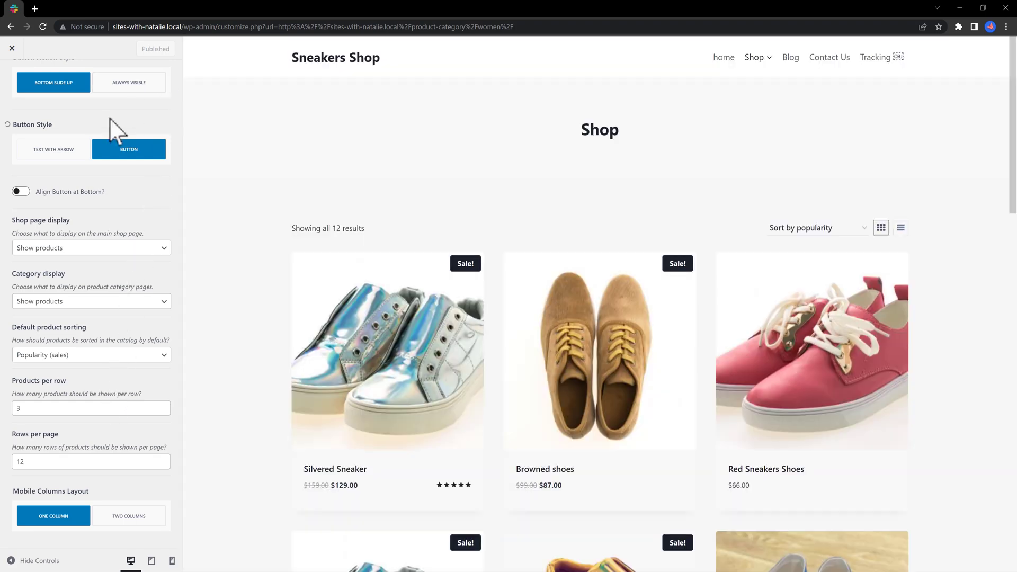
scroll(110, 127, up, 20)
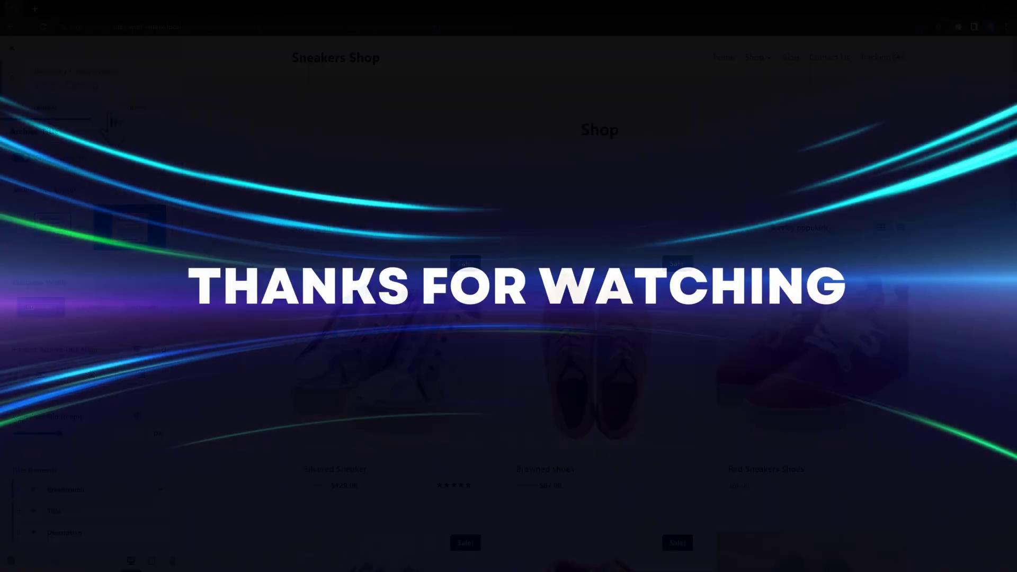